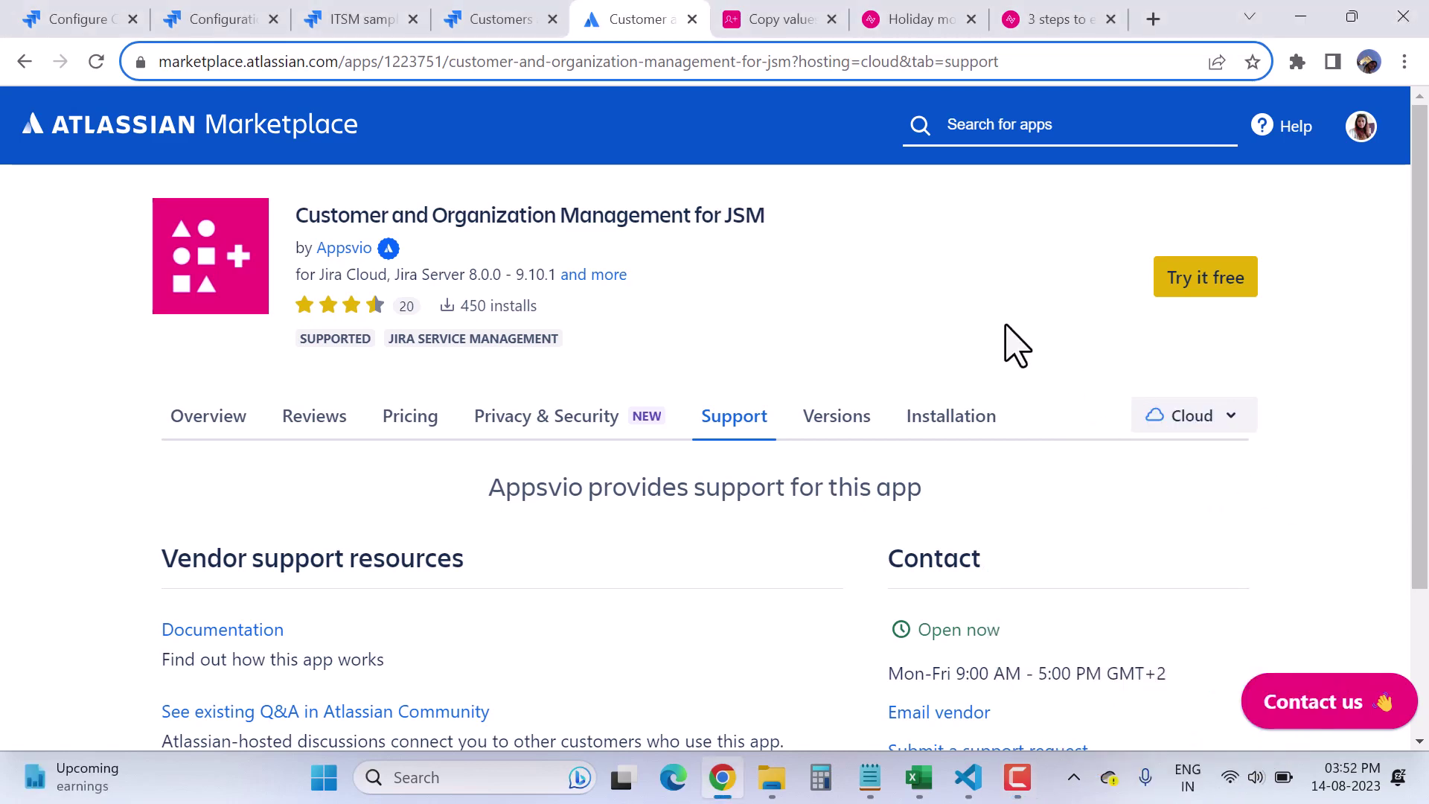
- Search the Jira Marketplace apps for "customer and organization management"
click(495, 22)
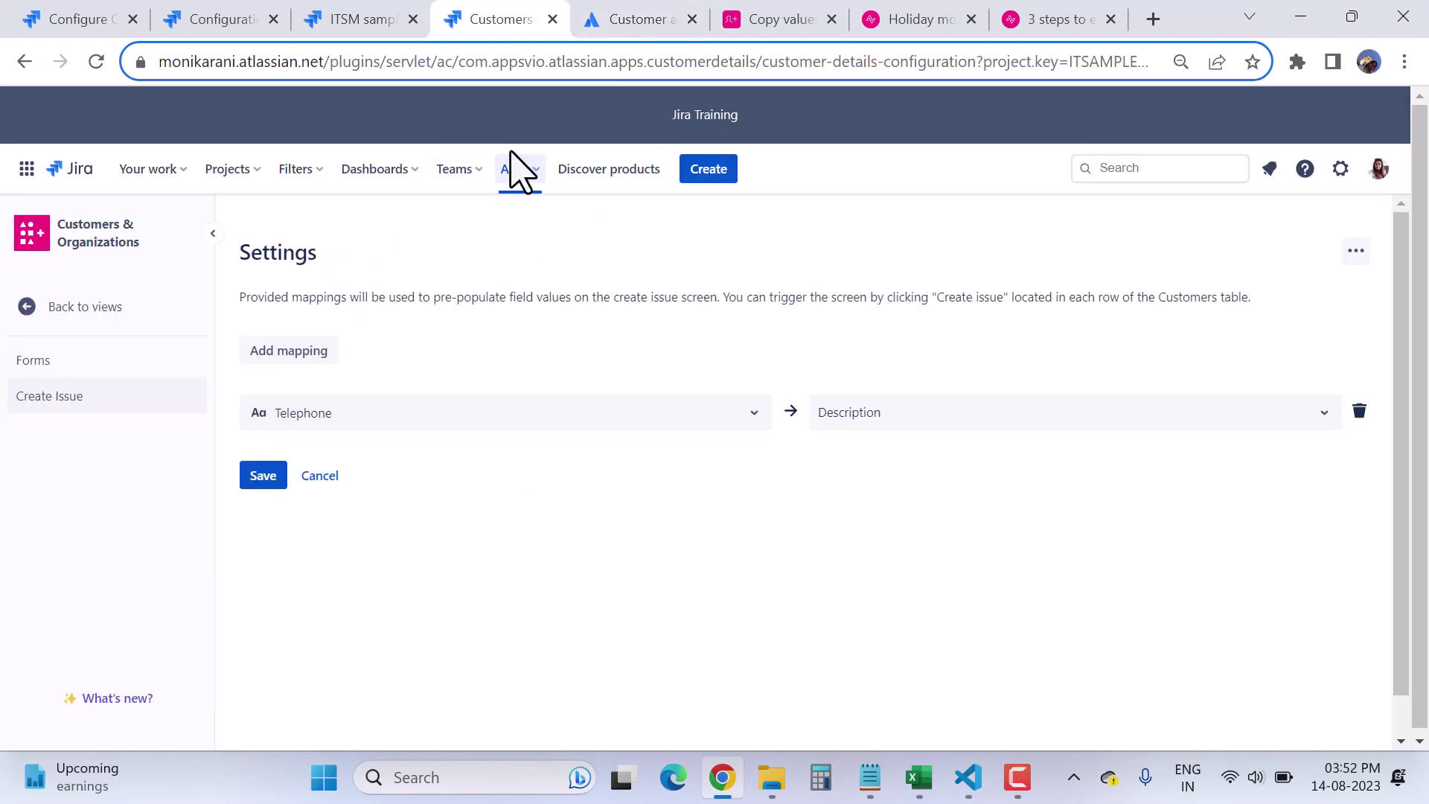
click(526, 186)
click(587, 589)
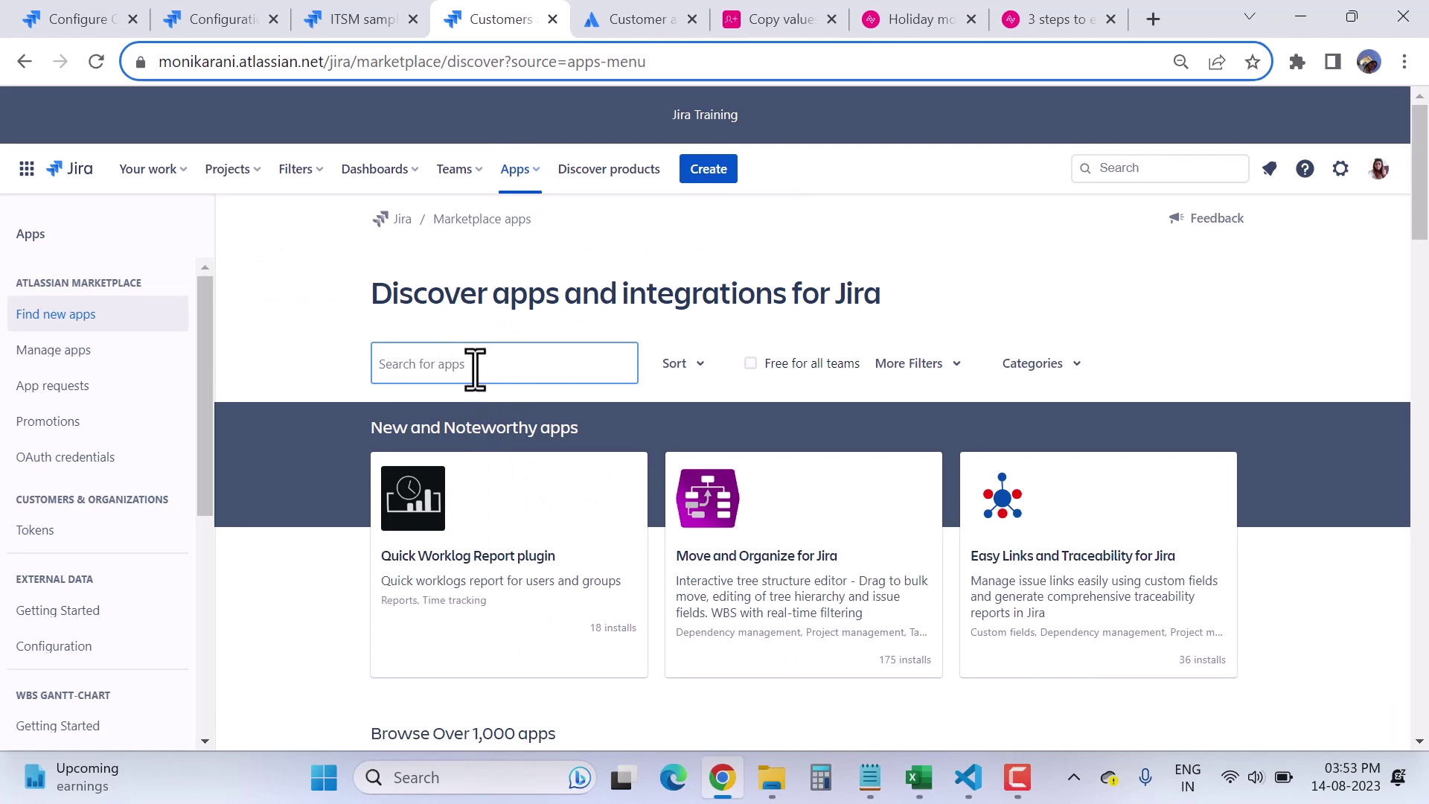
text(customer and organization management)
key(Return)
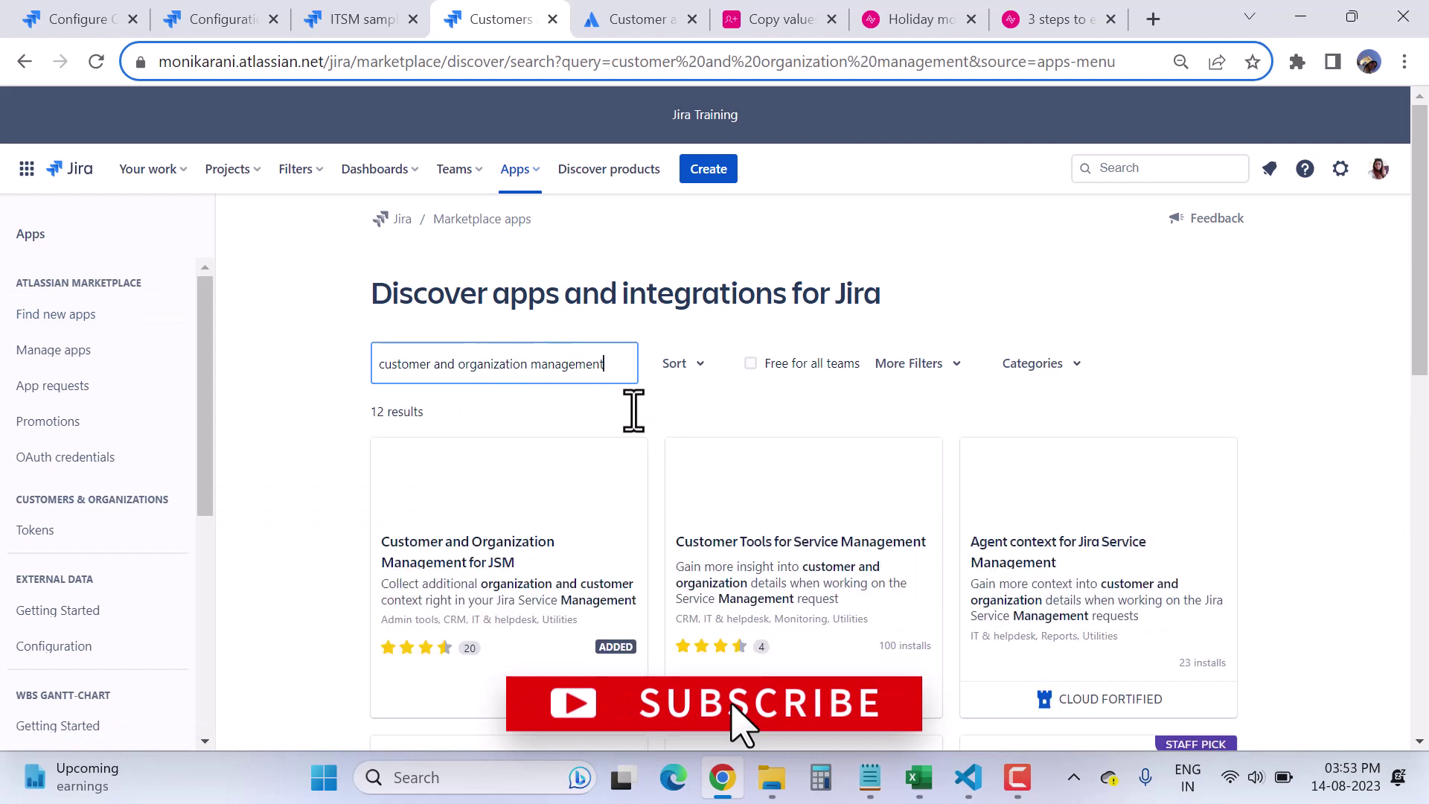
- Open the Customer and Organization Management for JSM listing and go to the app's Get Started page
scroll(1085, 495, down, 2)
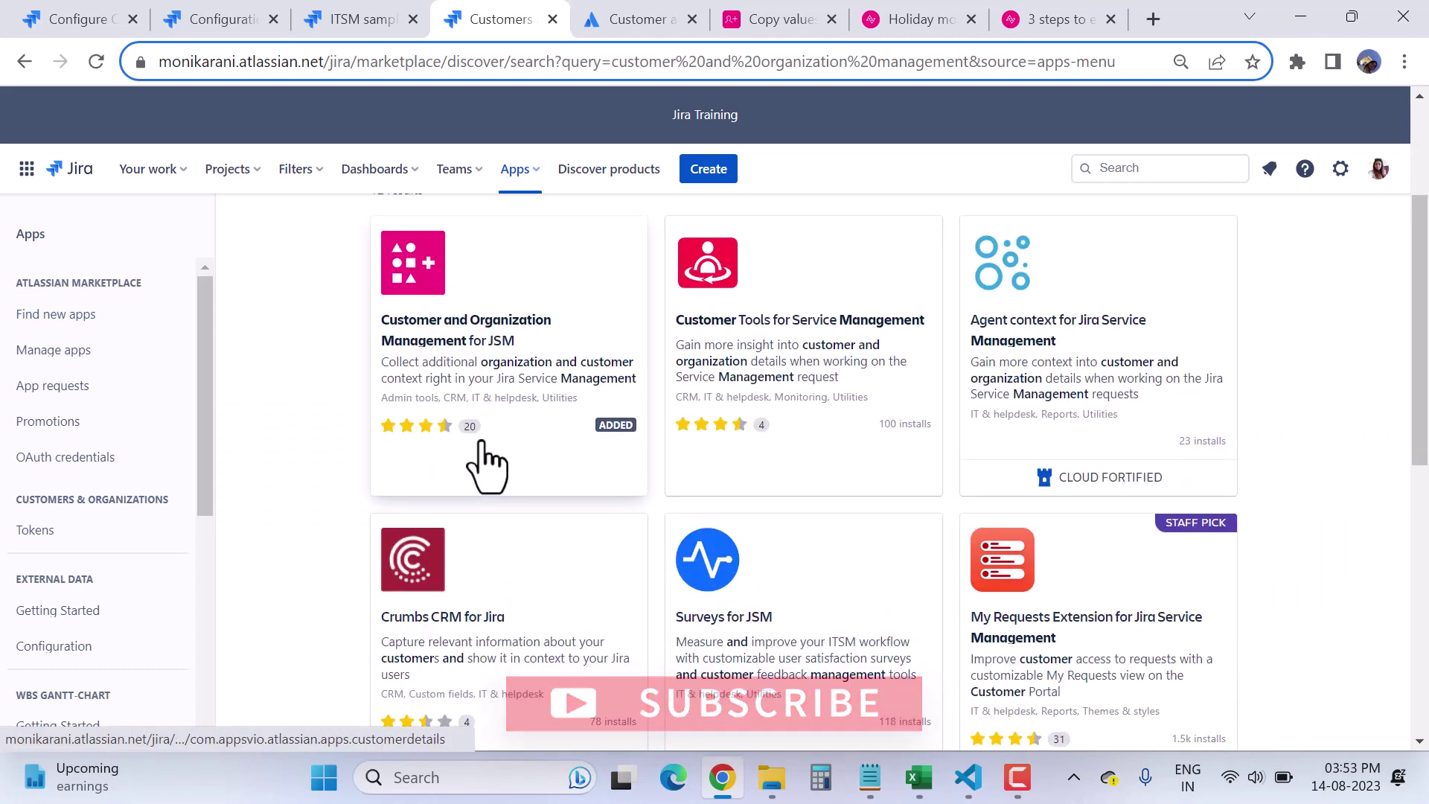
scroll(447, 372, up, 1)
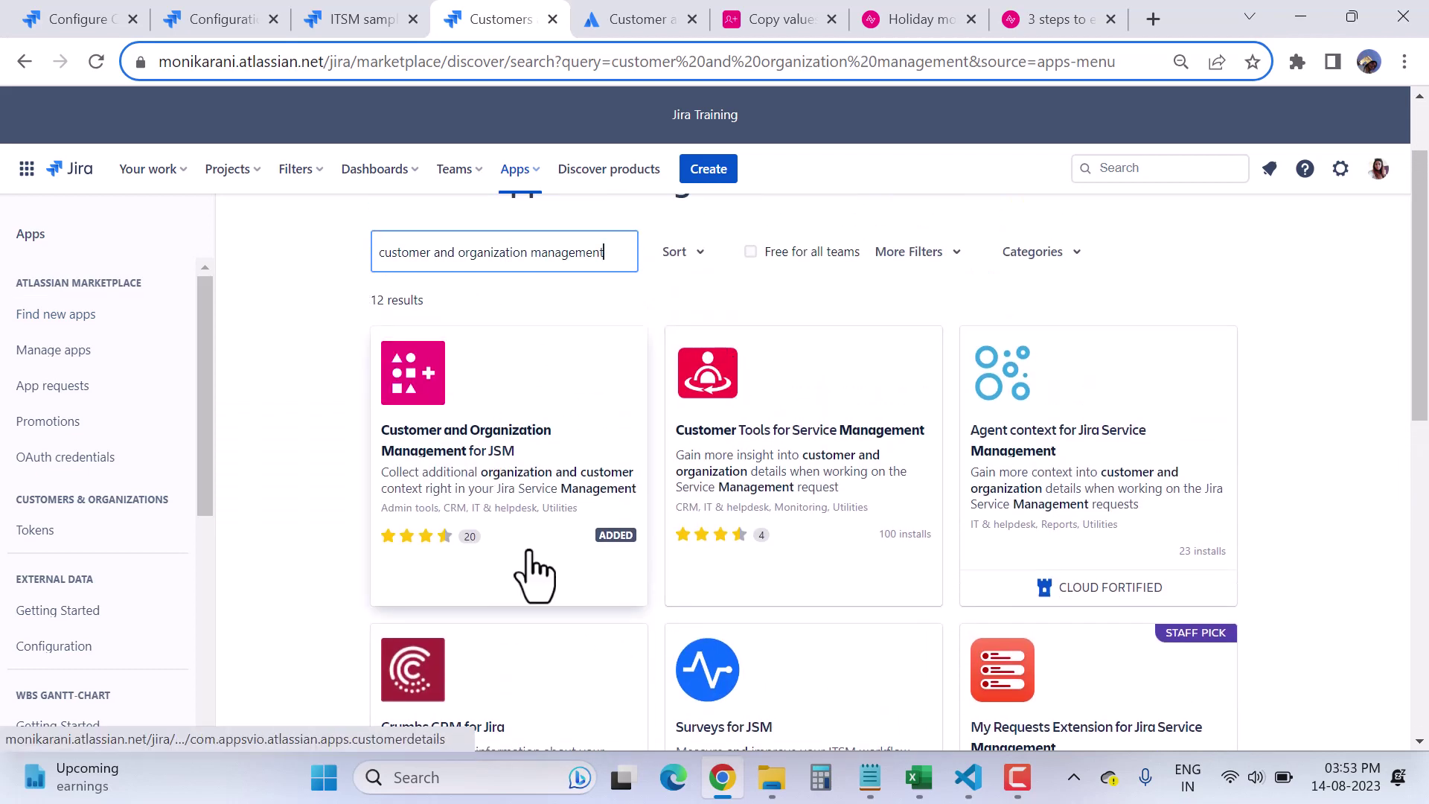
click(485, 465)
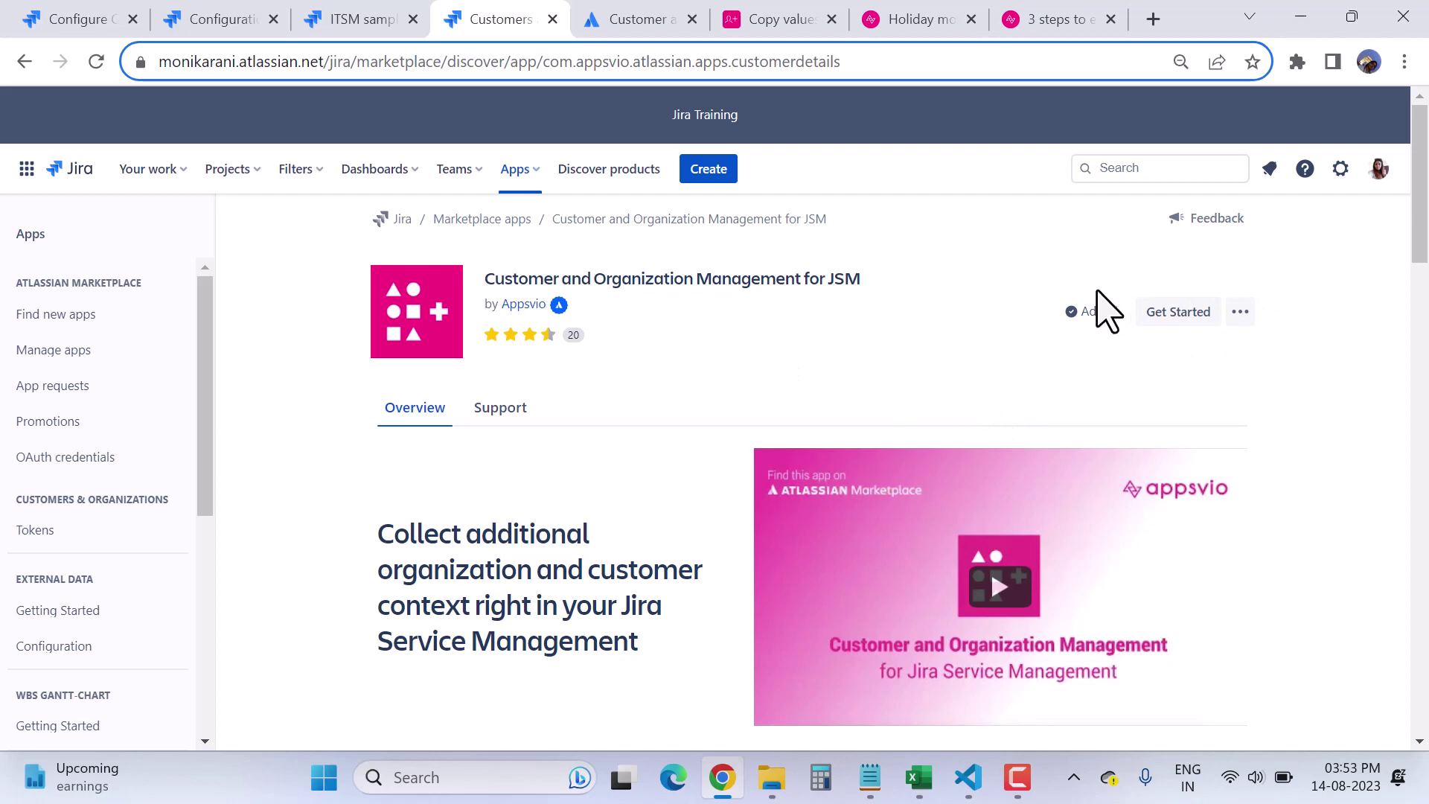
mouse_move(1103, 326)
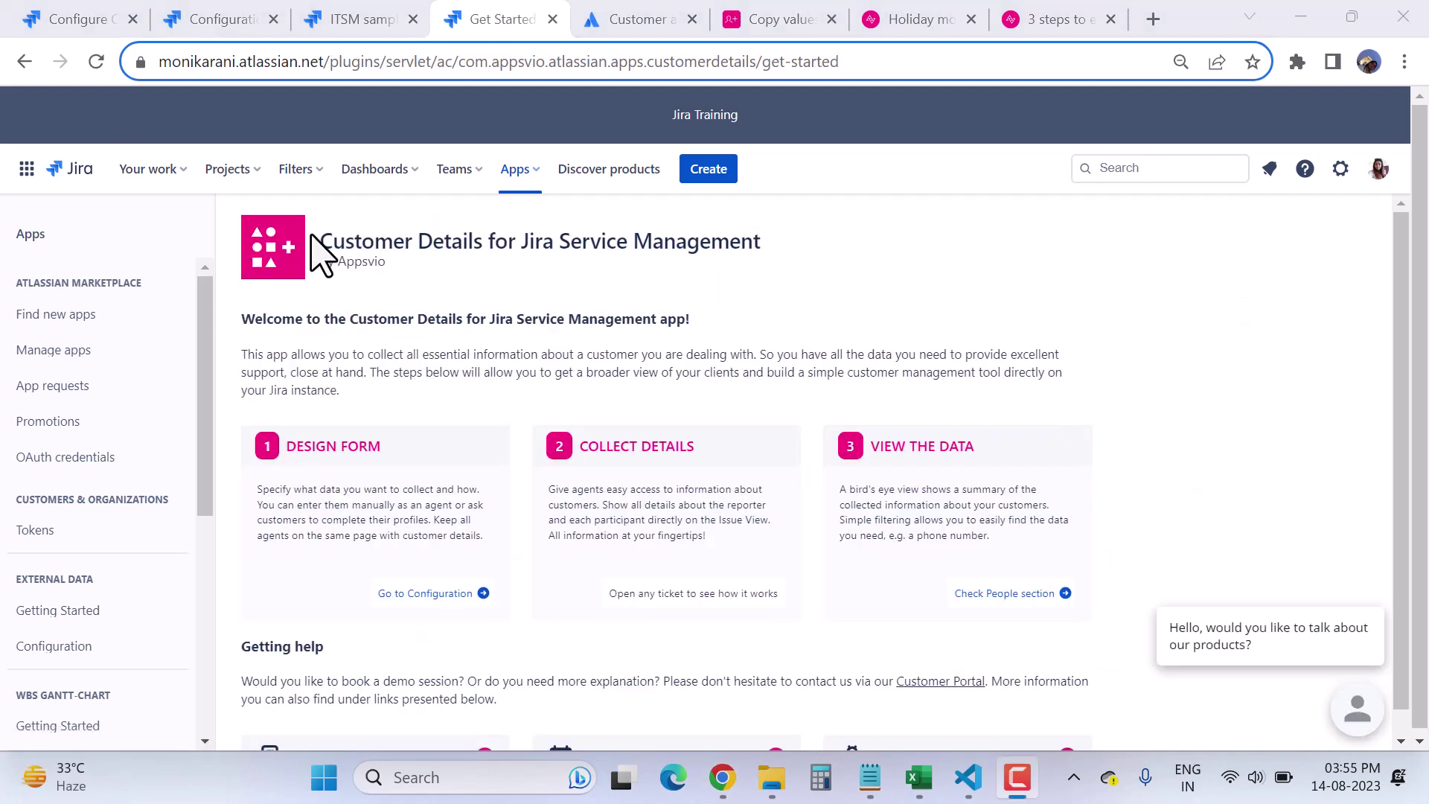
- Read the Get Started page's introduction and its Design Form, Collect Details and View the Data sections
drag(313, 237, 804, 248)
click(898, 302)
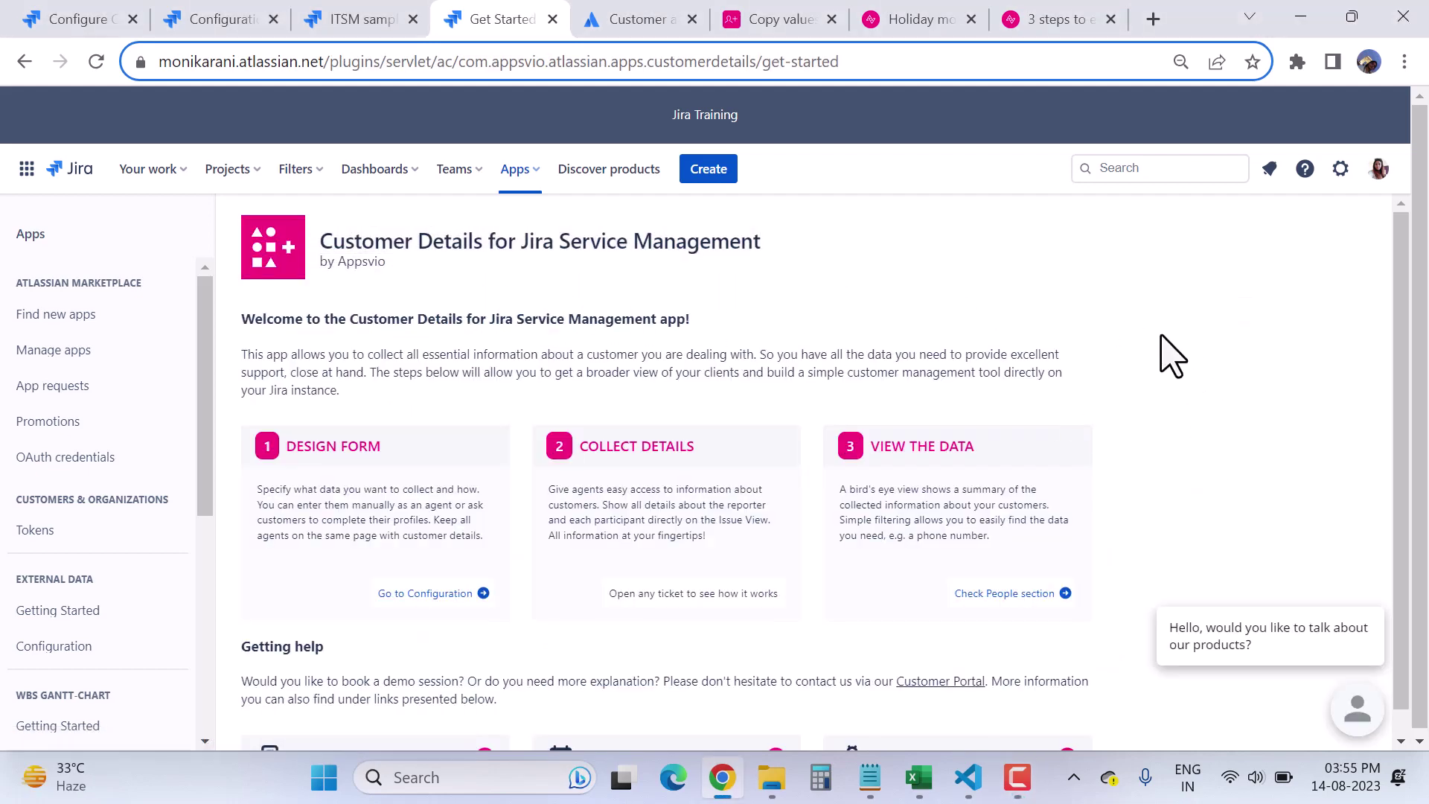
scroll(1189, 360, down, 1)
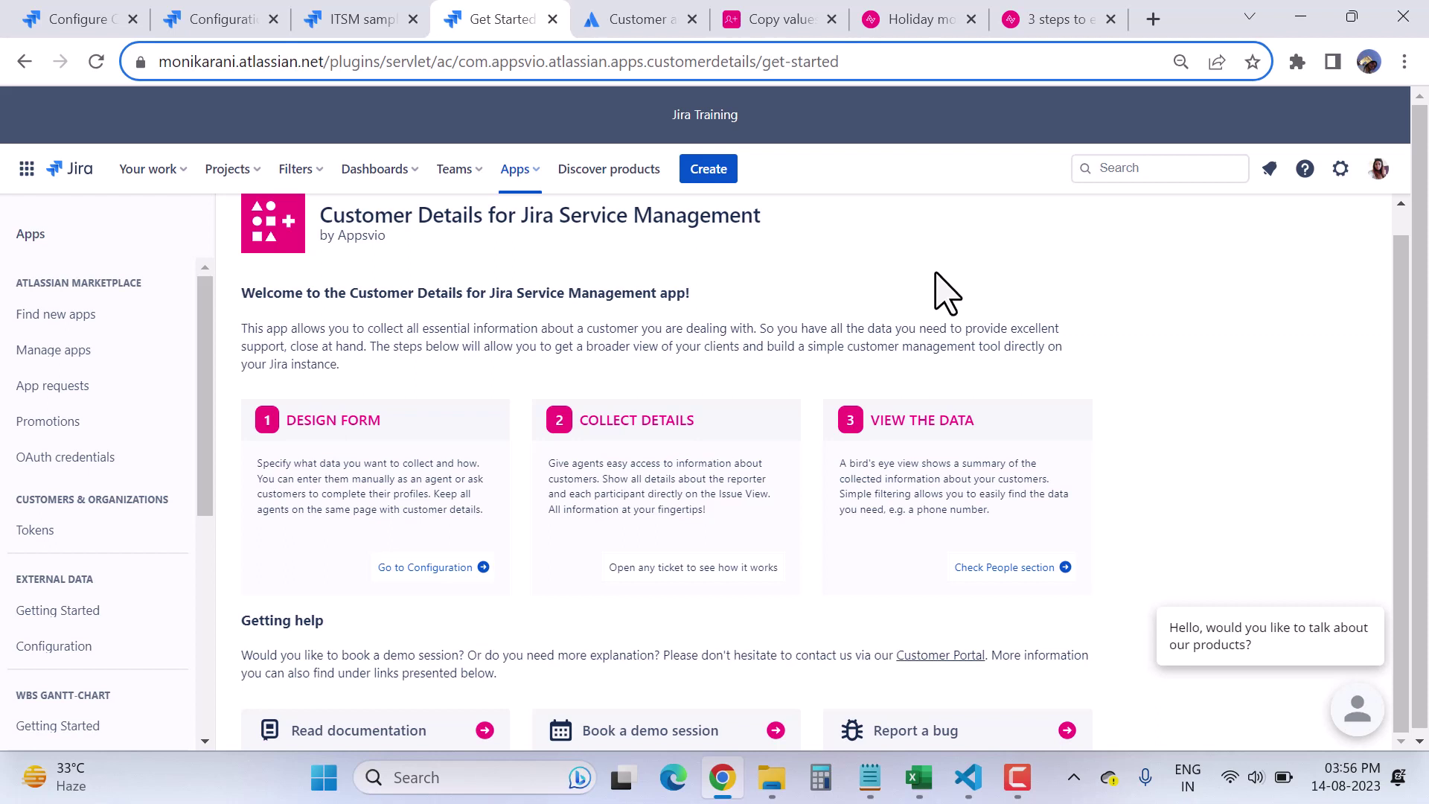
drag(265, 328, 335, 362)
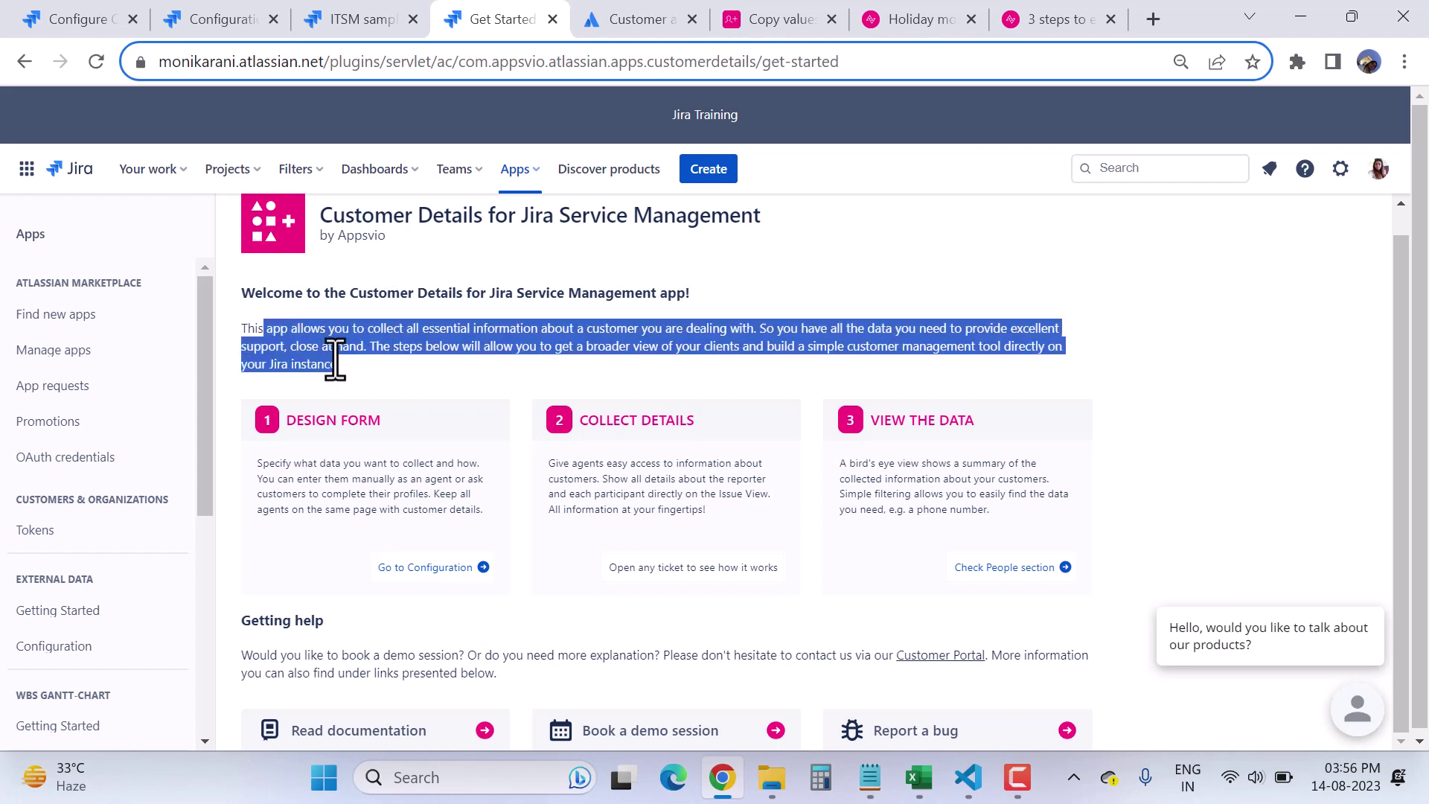
click(904, 262)
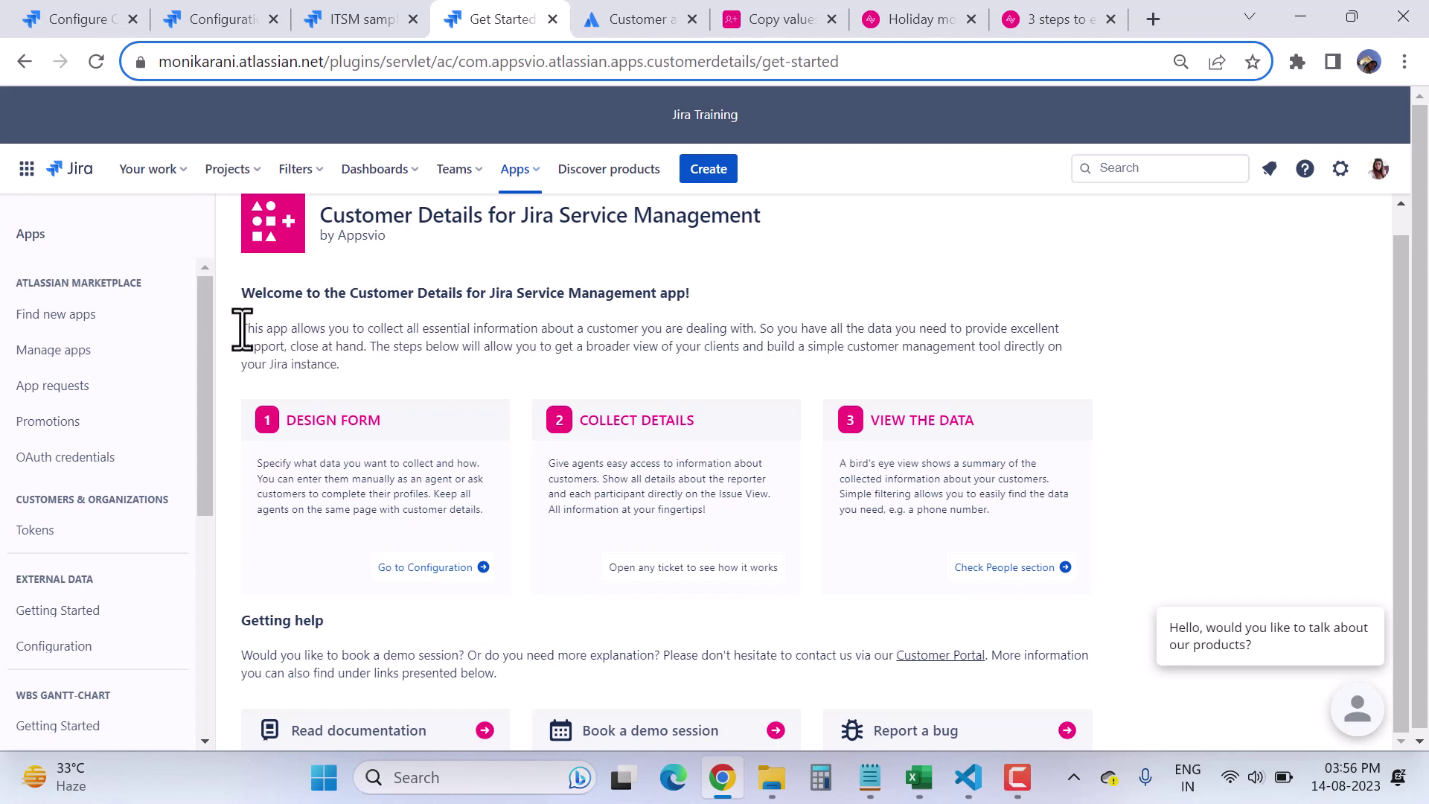
drag(242, 328, 758, 334)
click(776, 378)
scroll(1131, 454, down, 1)
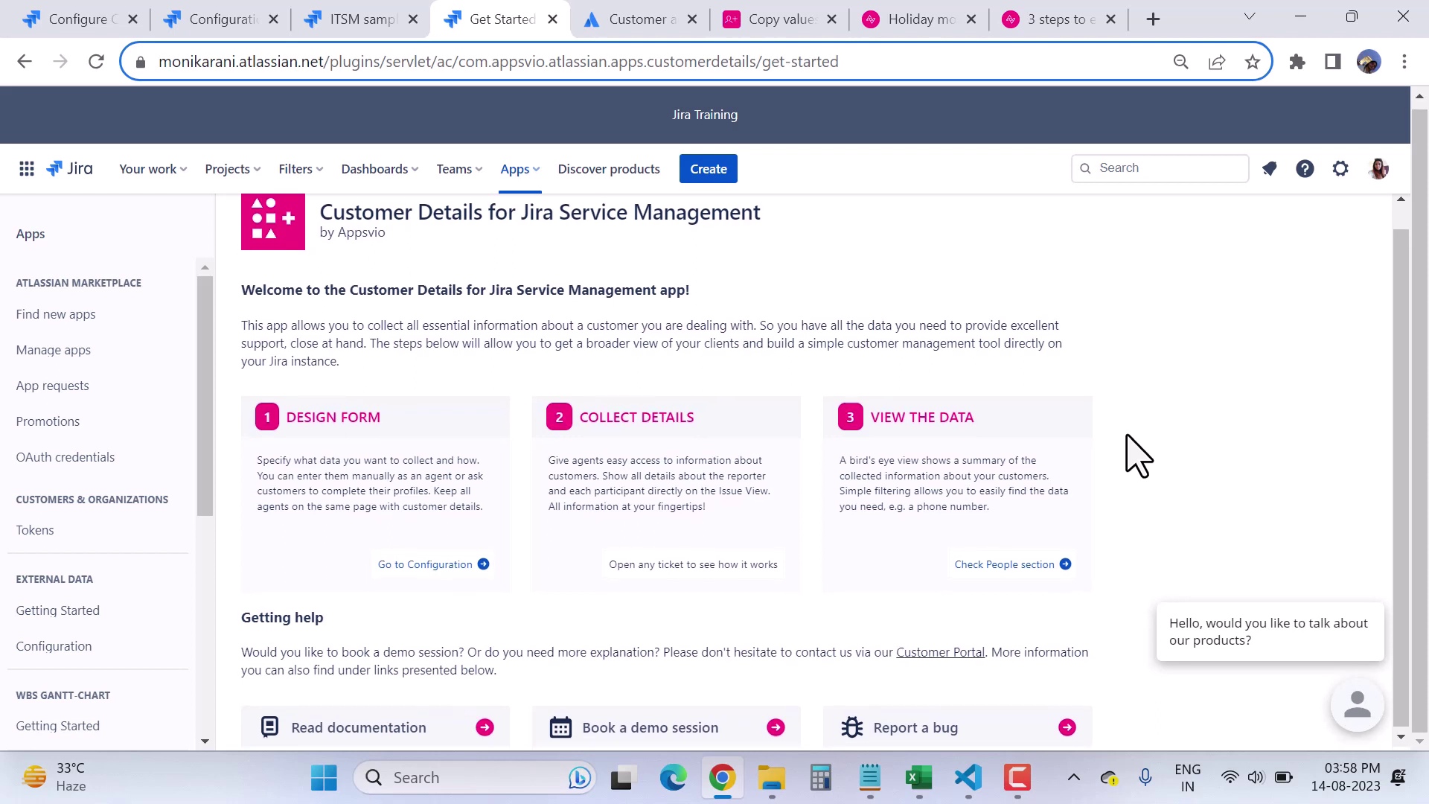
scroll(1137, 456, up, 1)
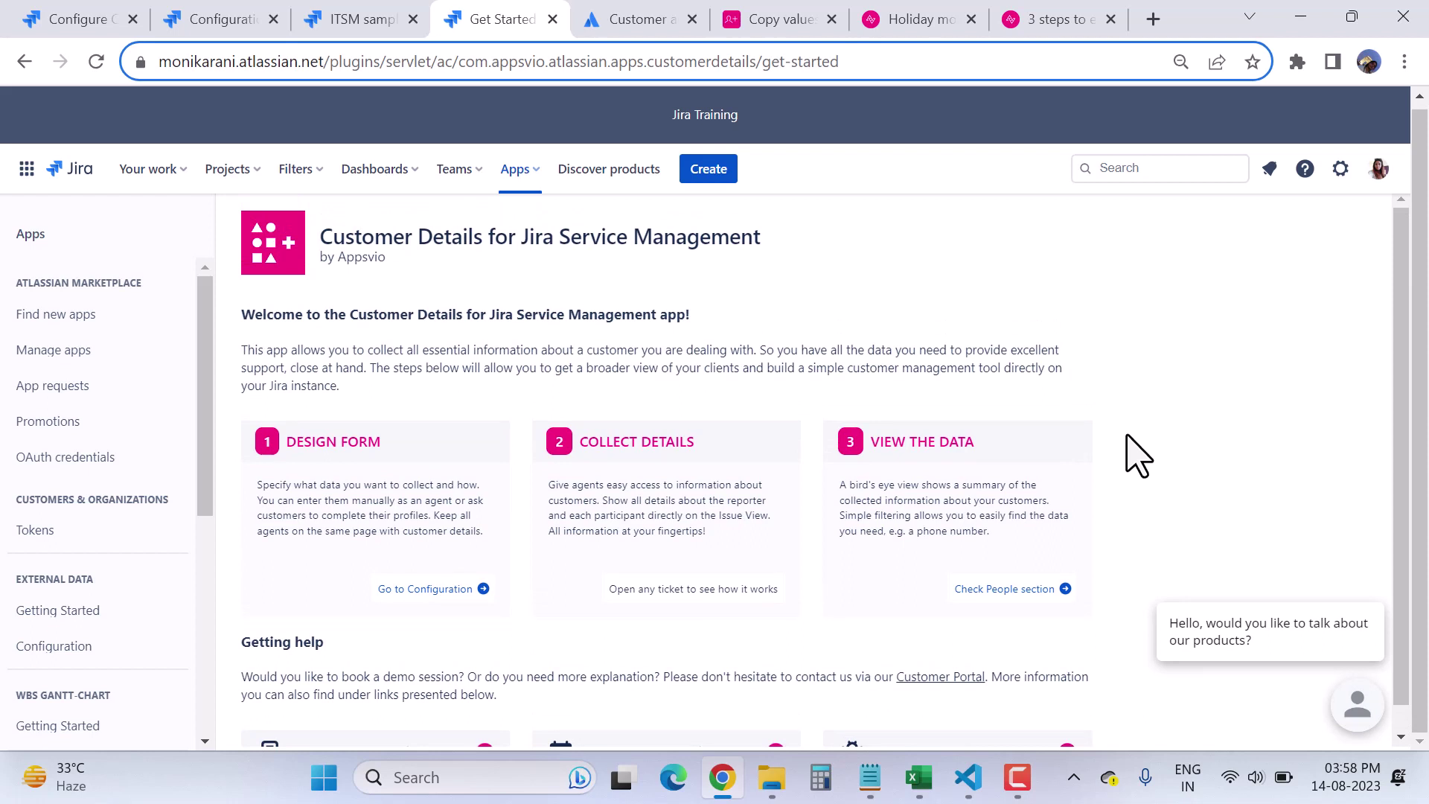
scroll(1114, 401, down, 1)
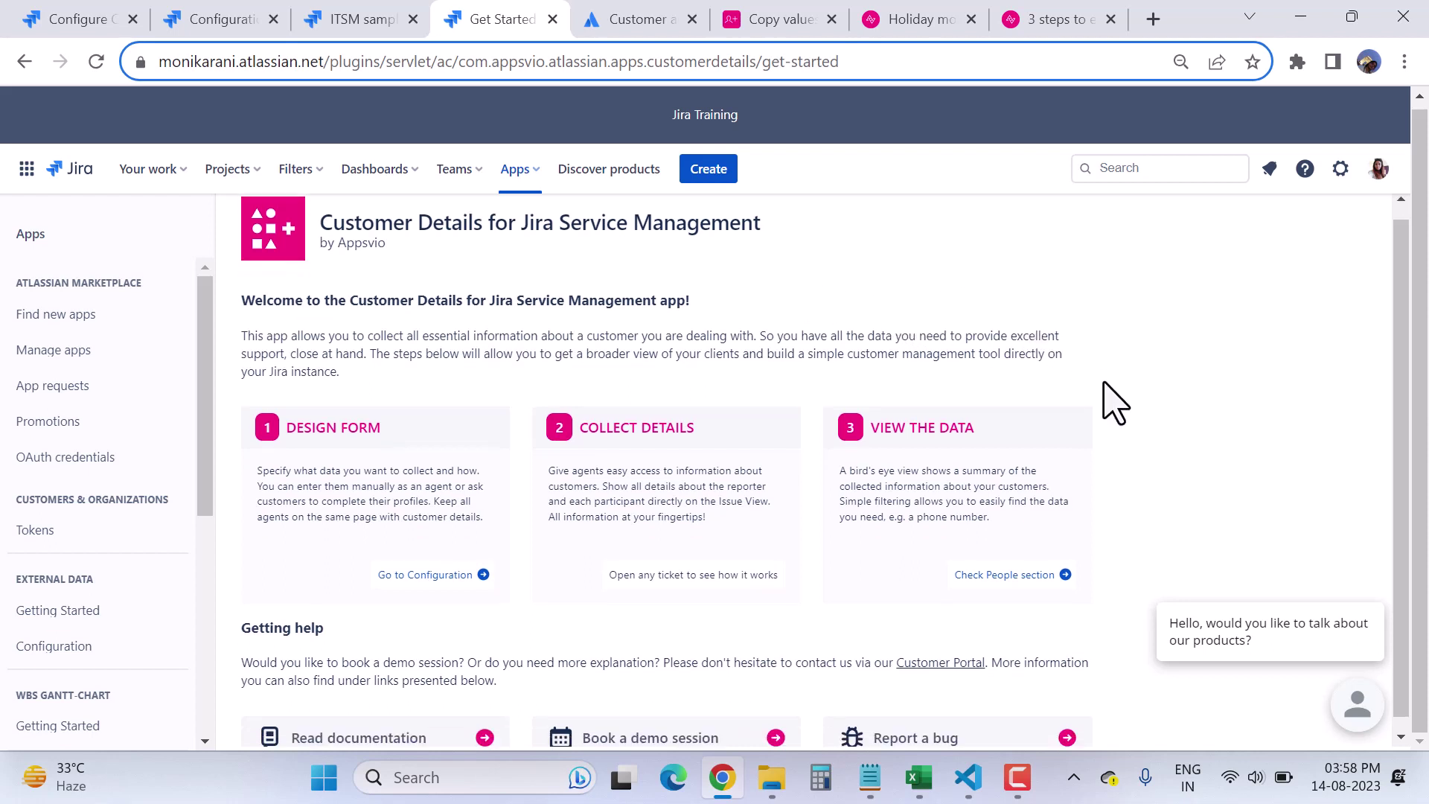
scroll(1114, 402, up, 1)
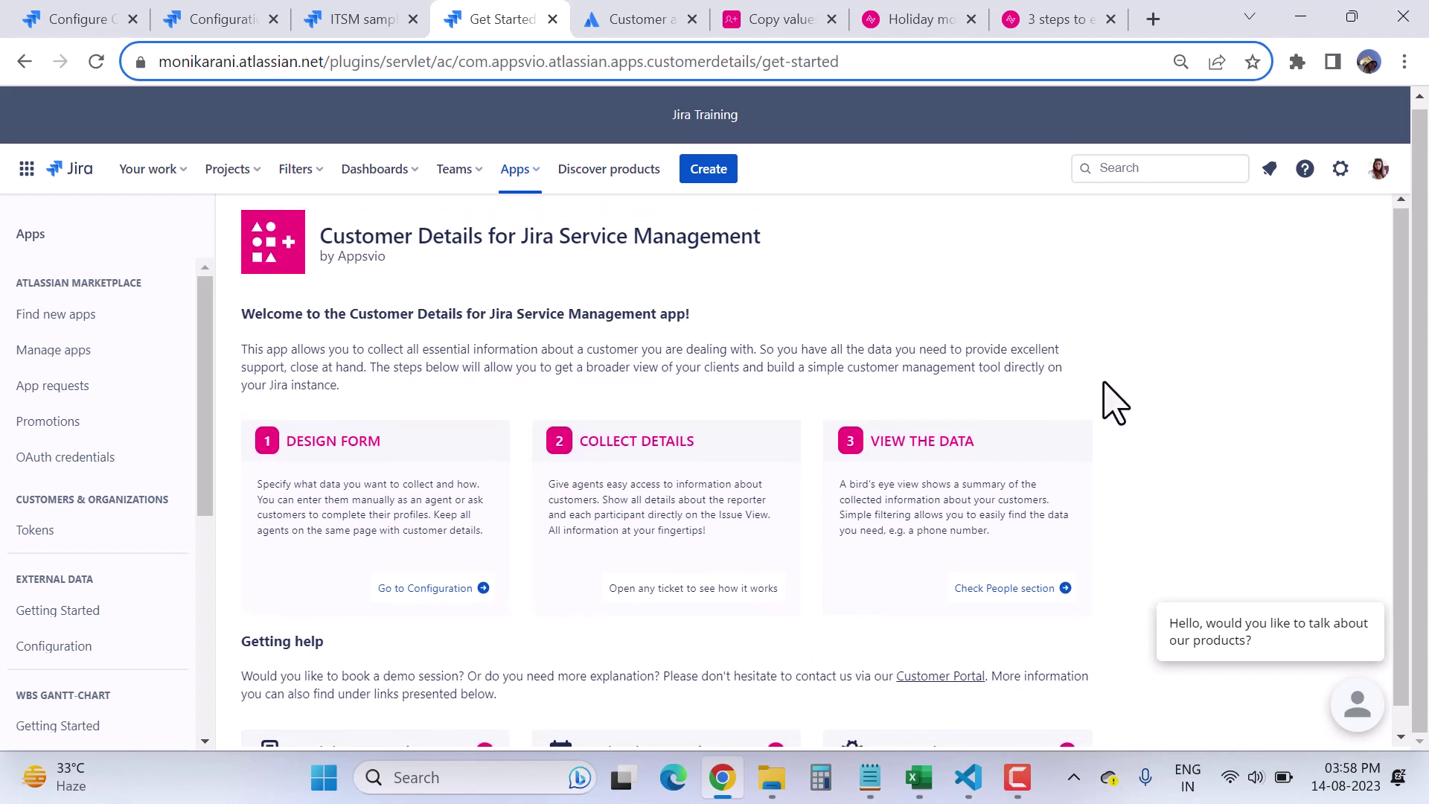
- Open the app's Customers view in the ITSM sample space project
click(530, 177)
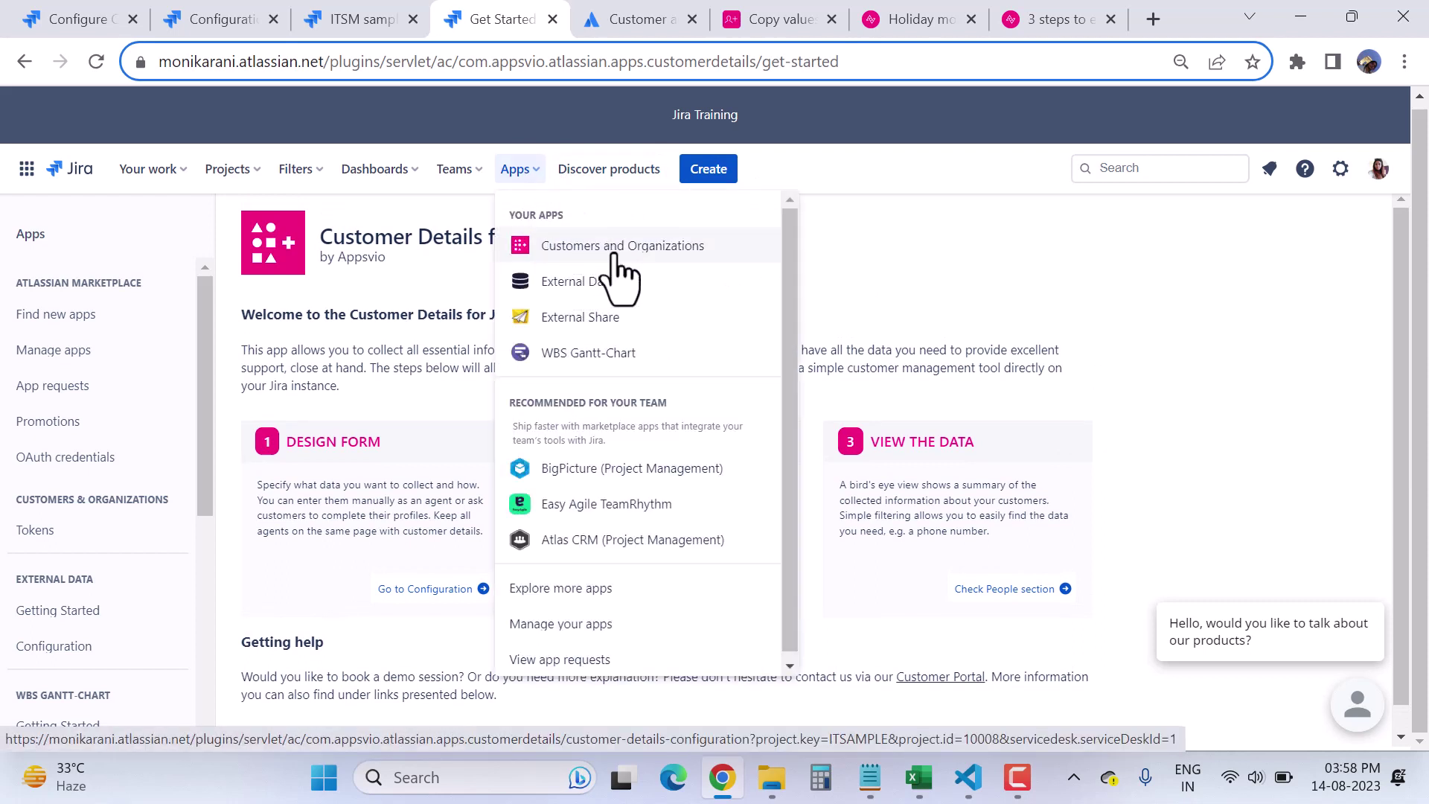
click(899, 243)
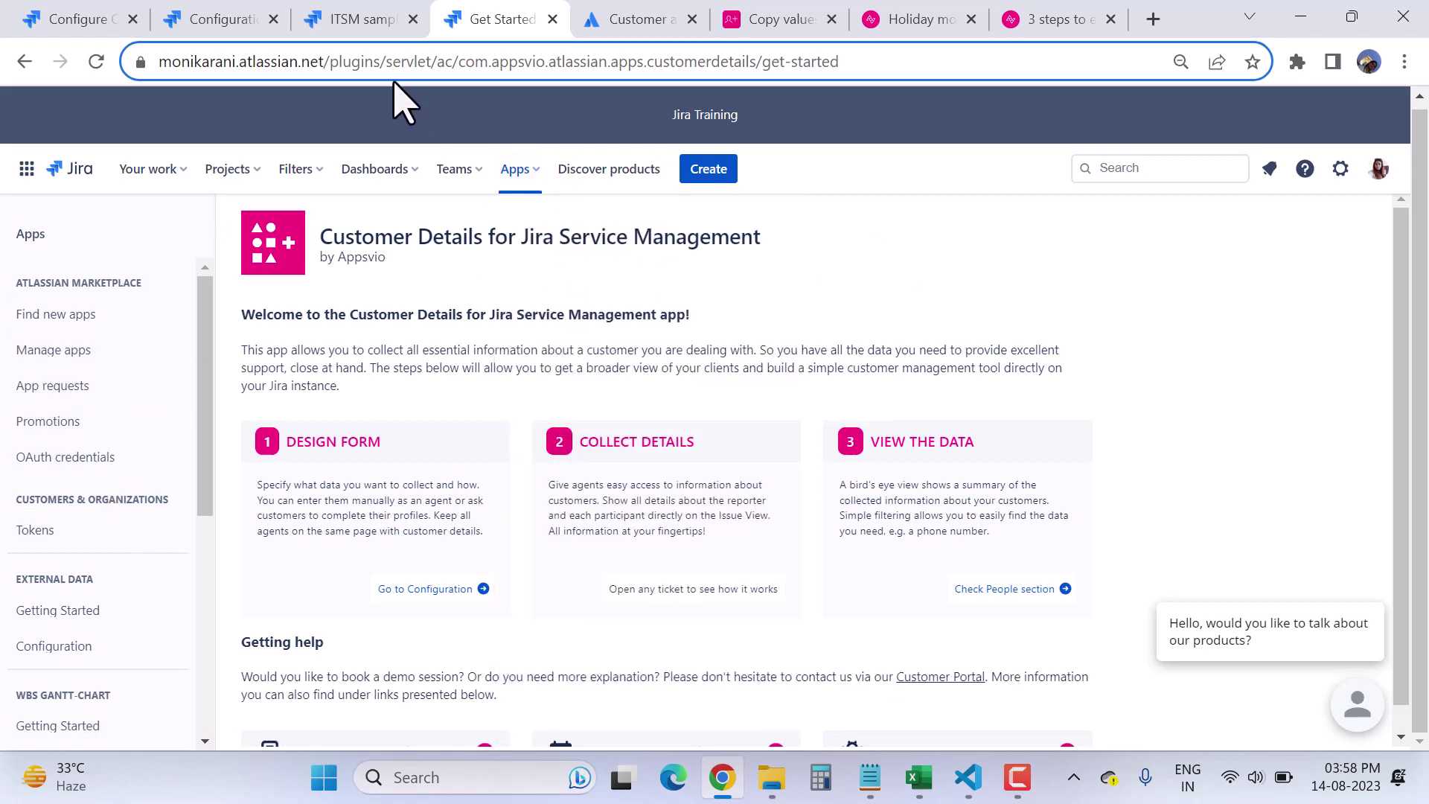
click(376, 21)
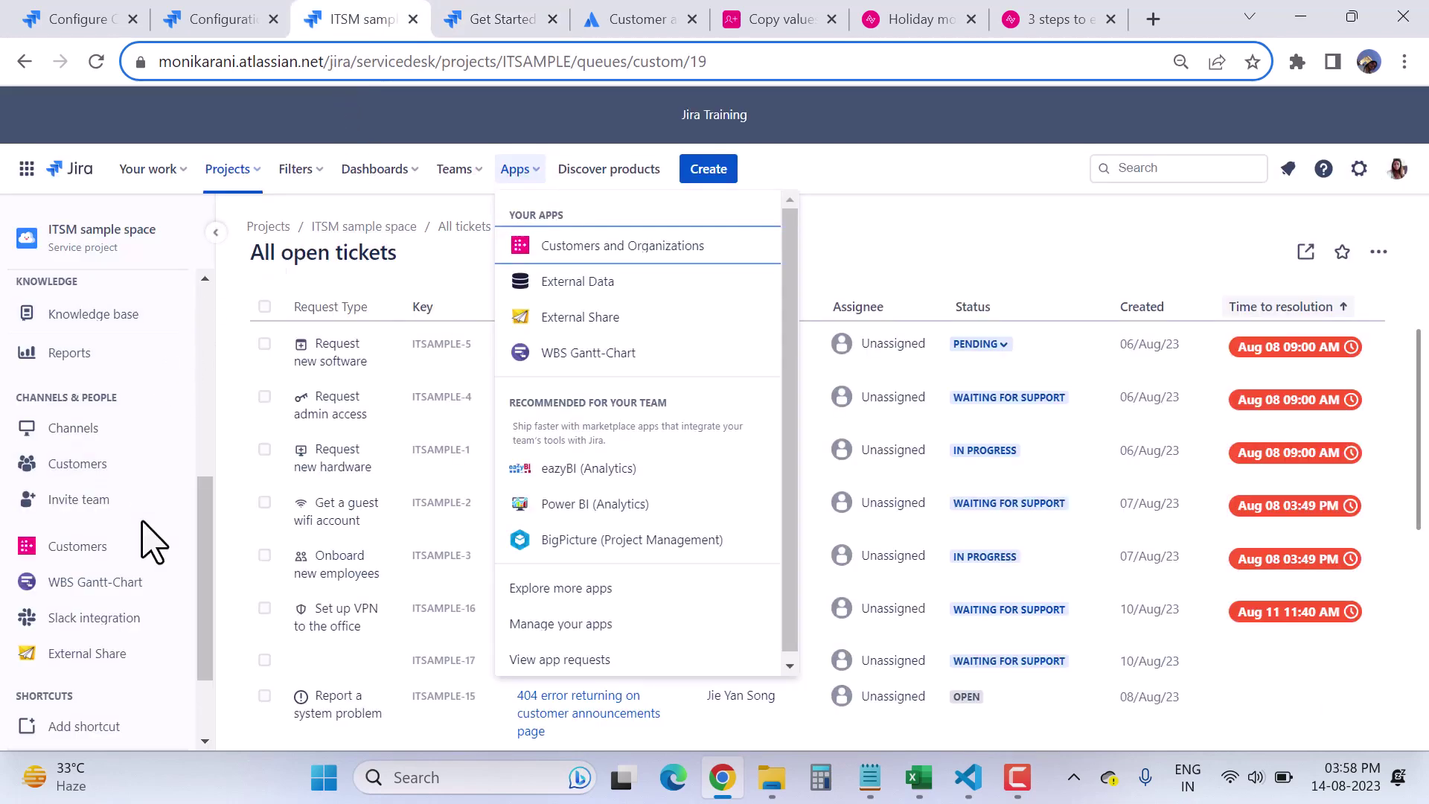
scroll(148, 551, down, 2)
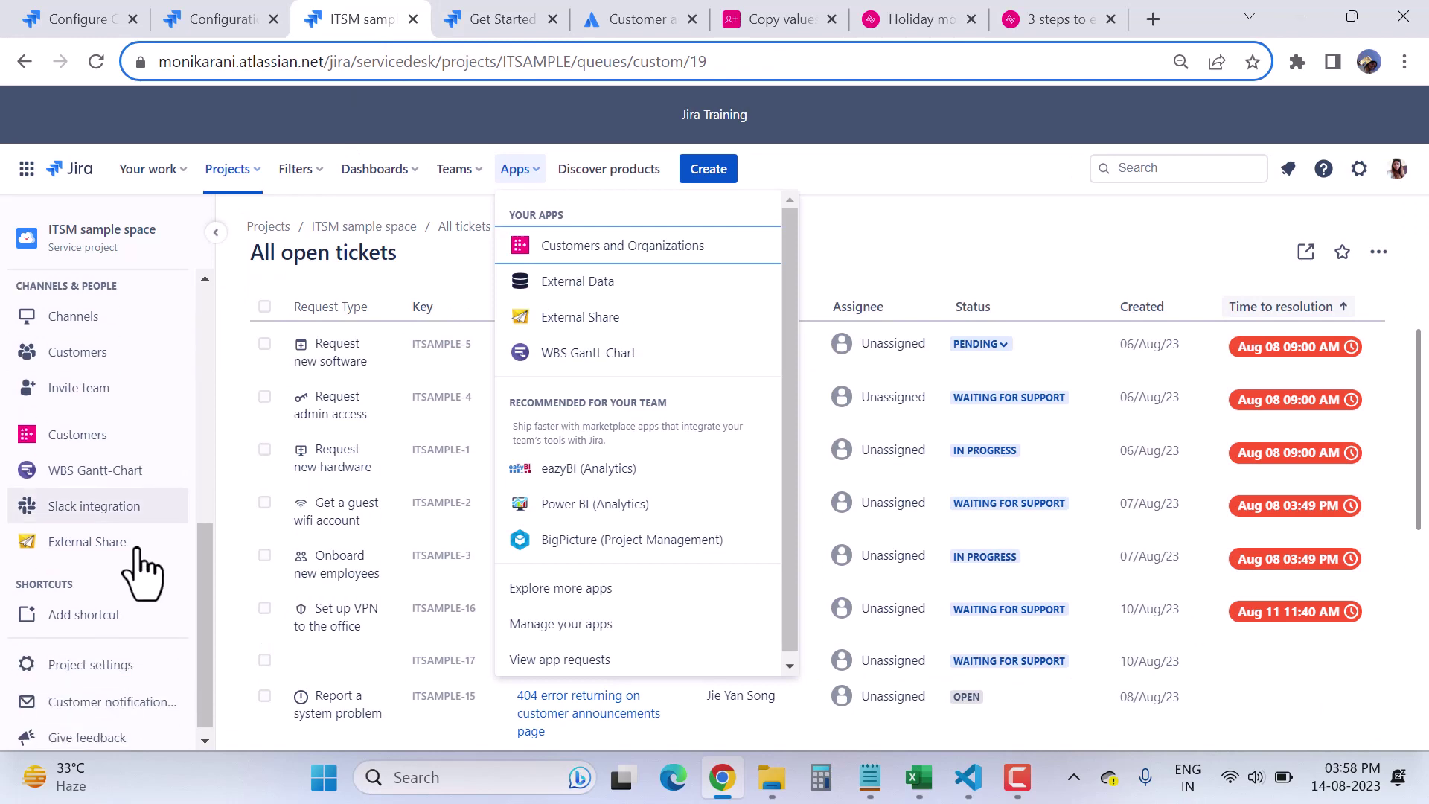
click(97, 439)
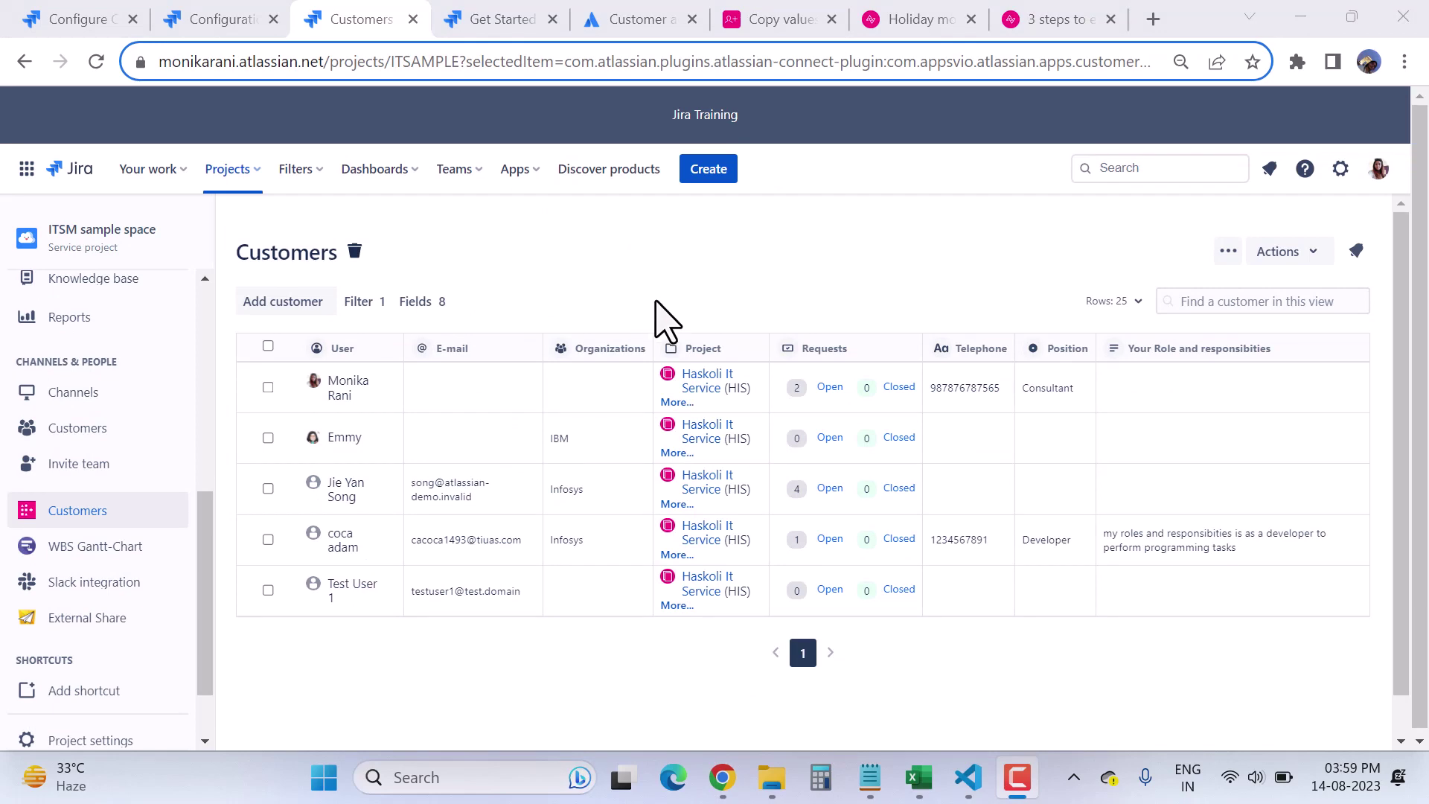
- Examine the customers table, its customer search field and the available rows-per-page options
scroll(665, 316, up, 1)
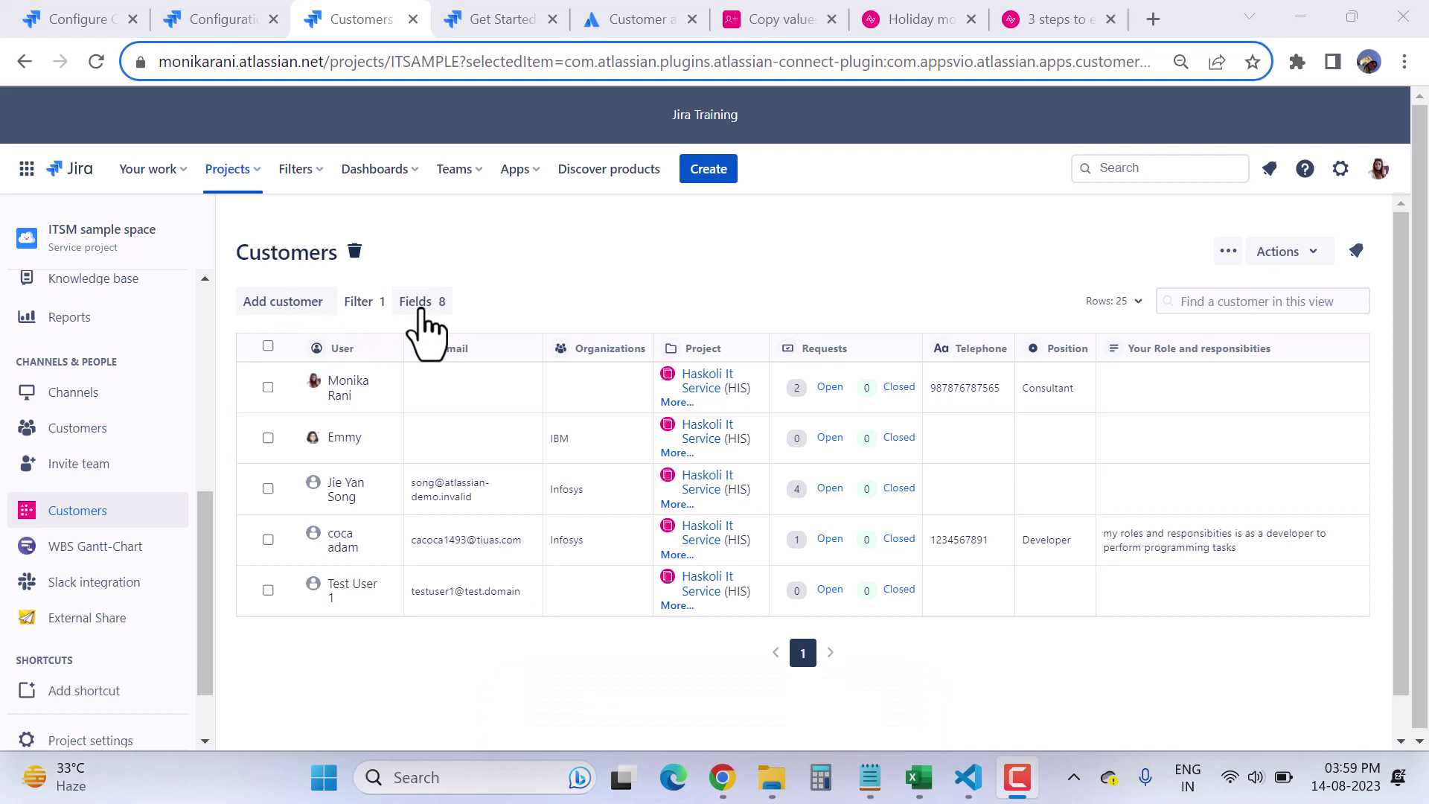
click(1204, 302)
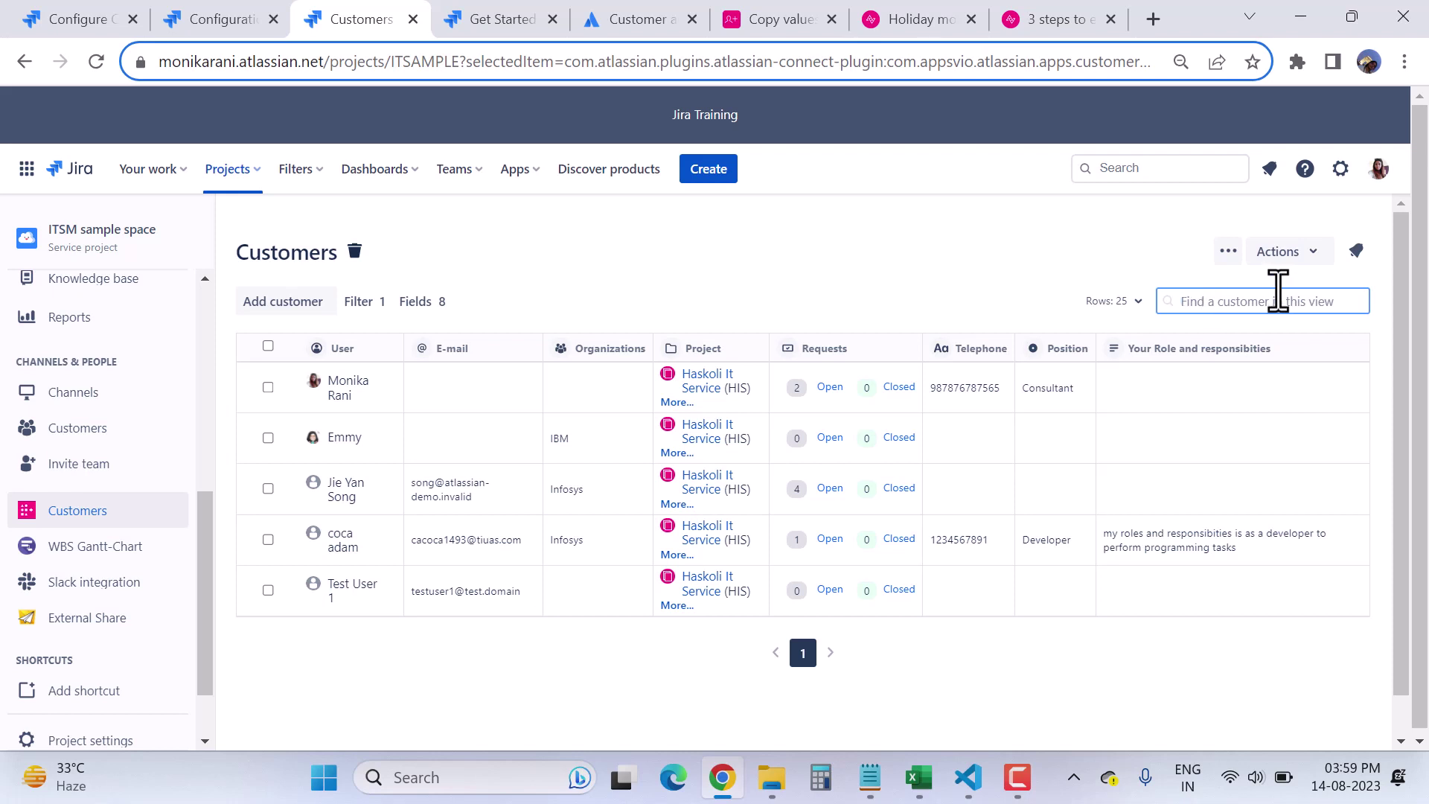
click(1137, 302)
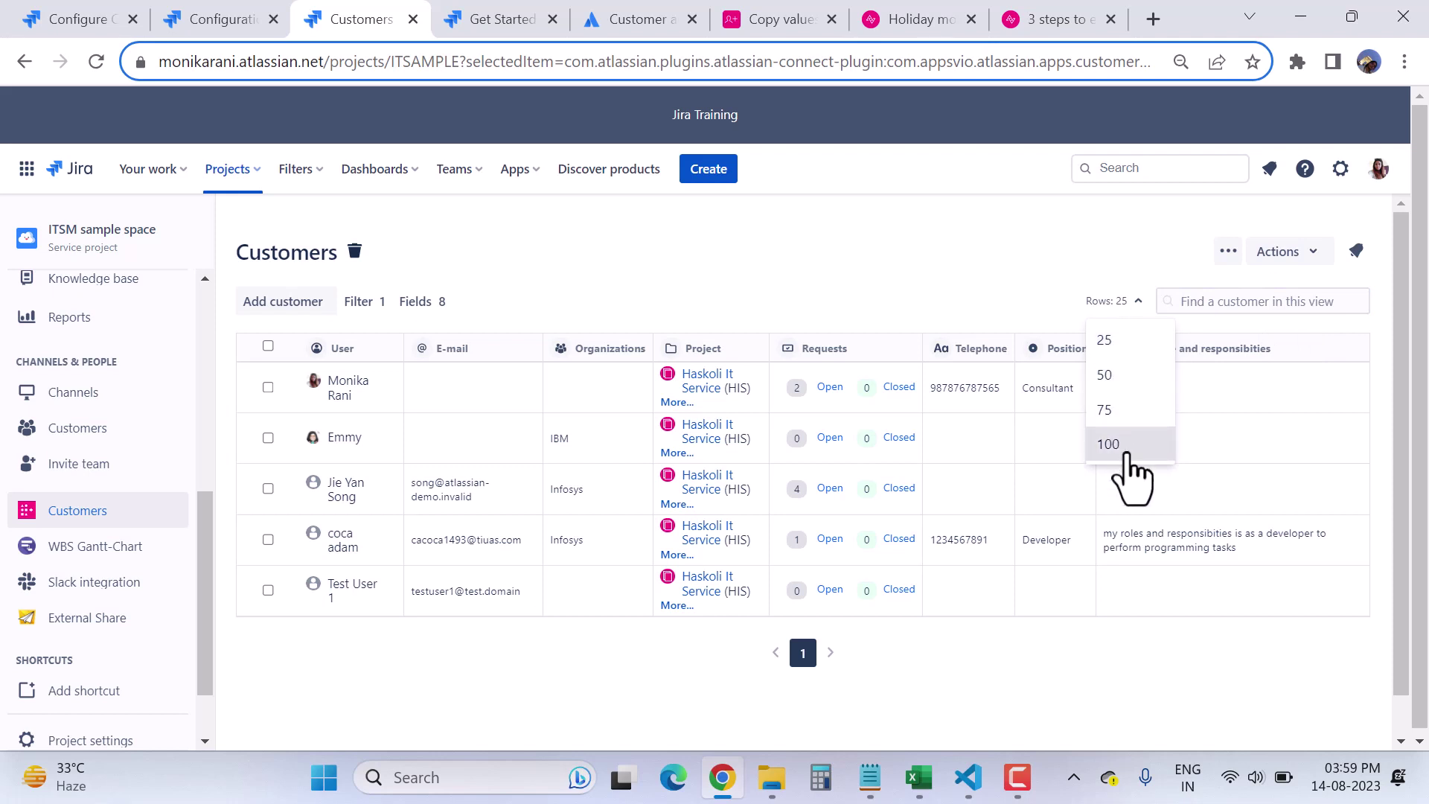
click(846, 297)
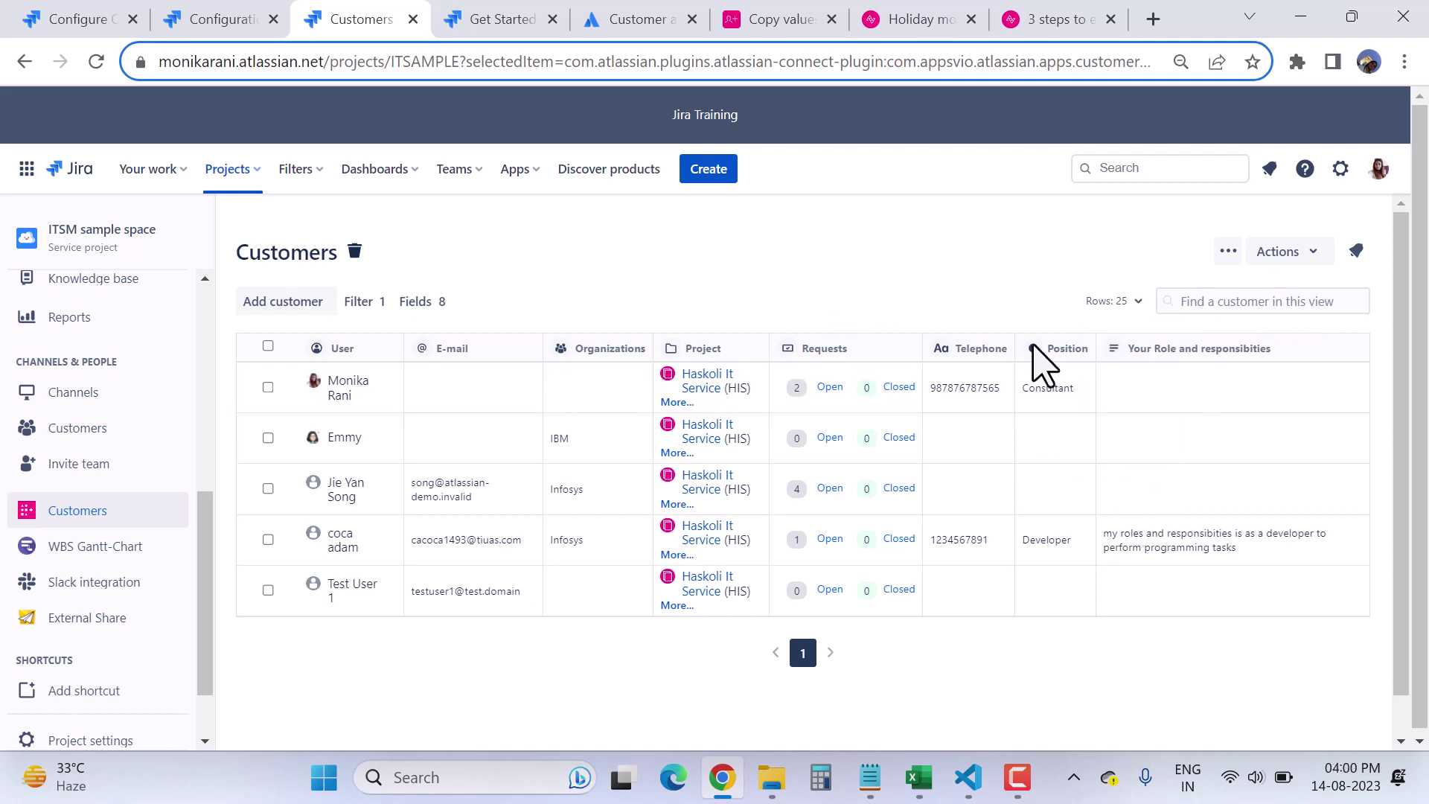
- Review the Customers view's CSV export, import and help options, and look at the Copy values post function documentation
click(1291, 253)
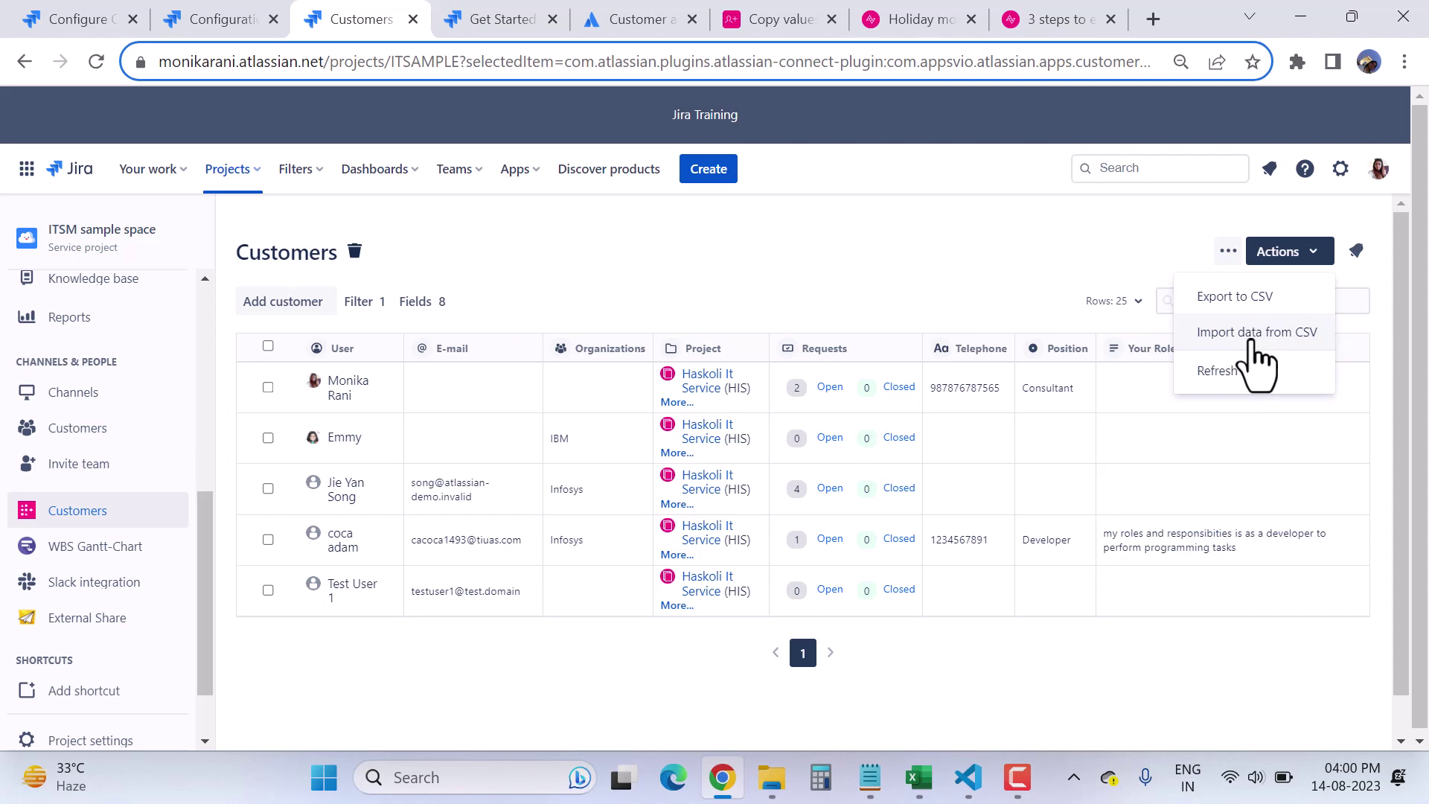
click(1167, 271)
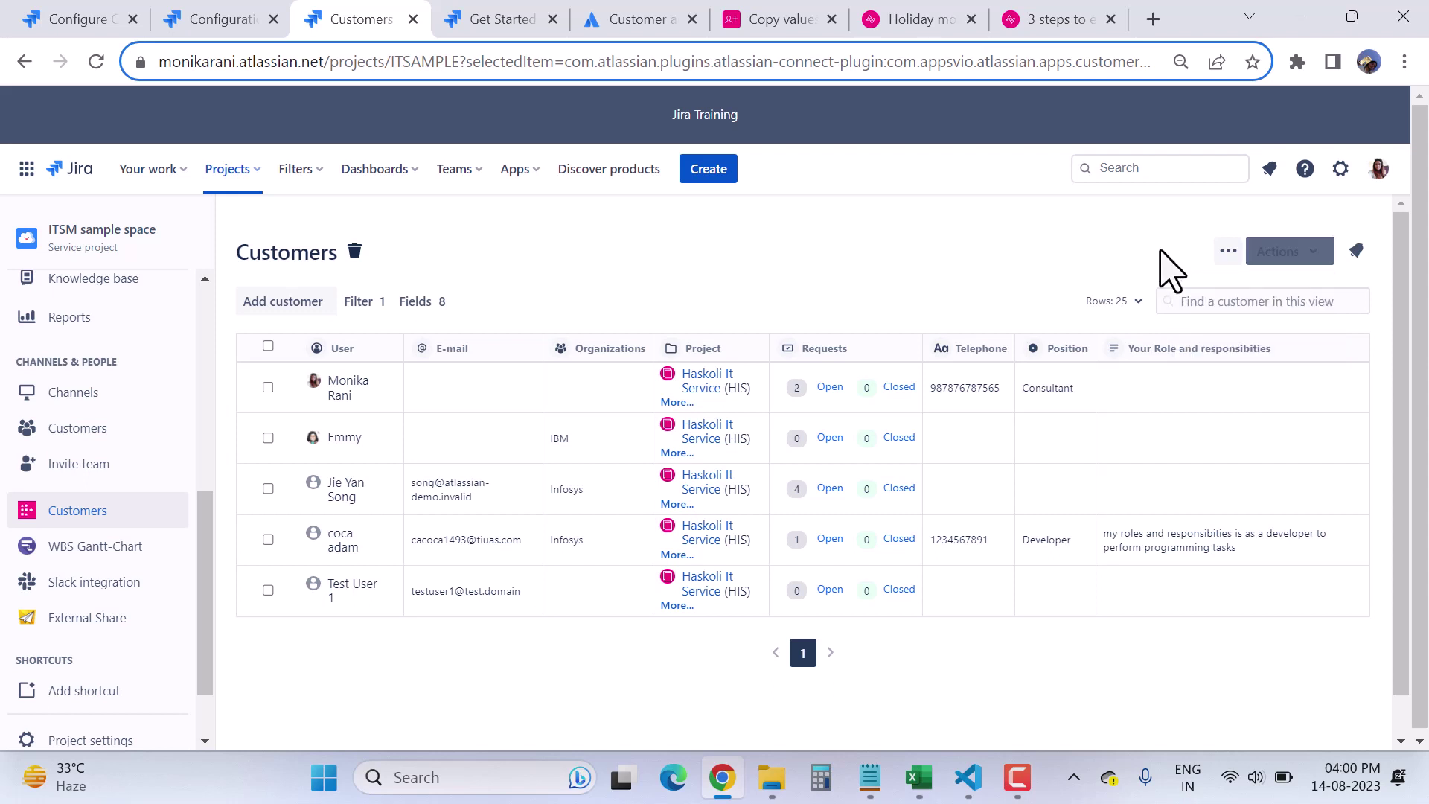
click(1228, 256)
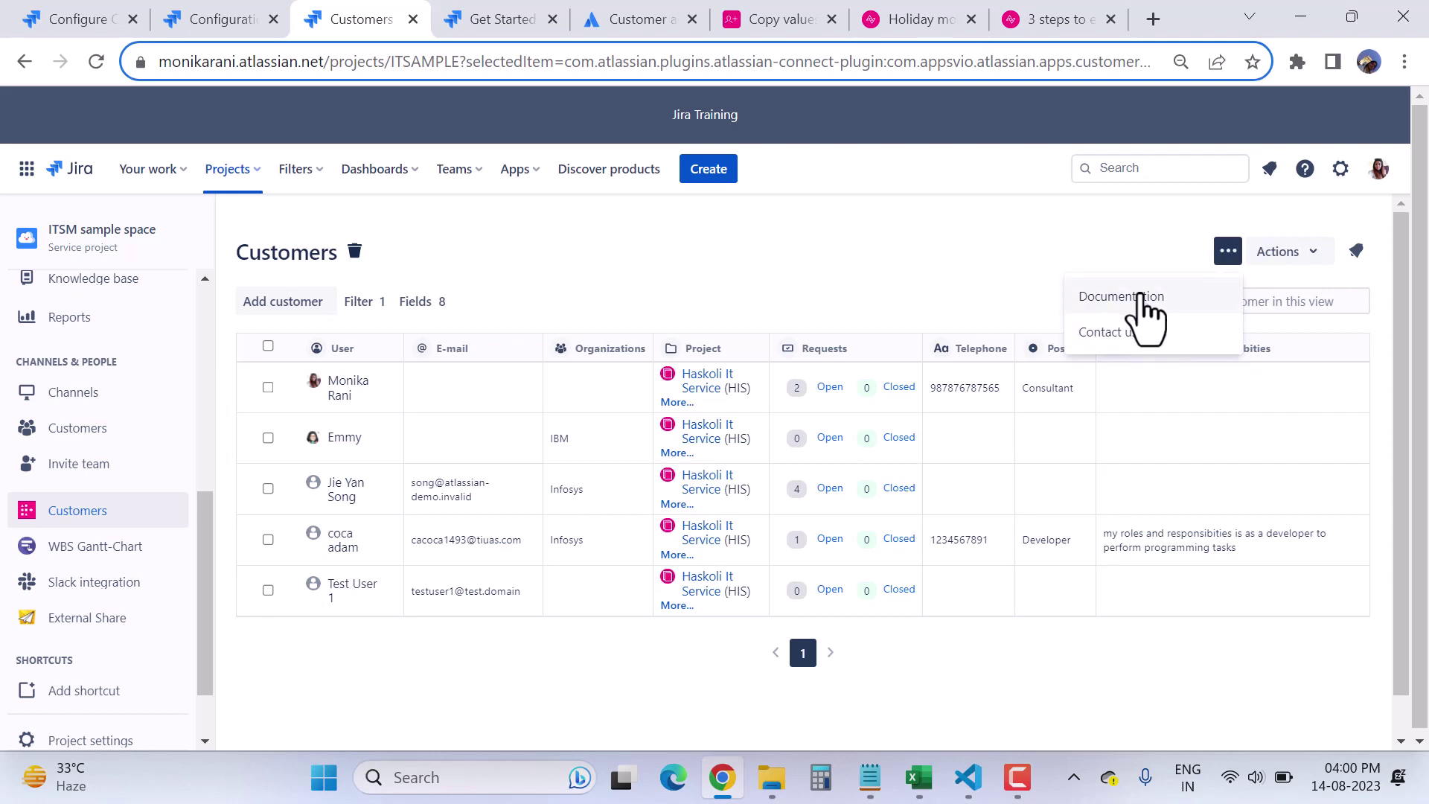
click(773, 20)
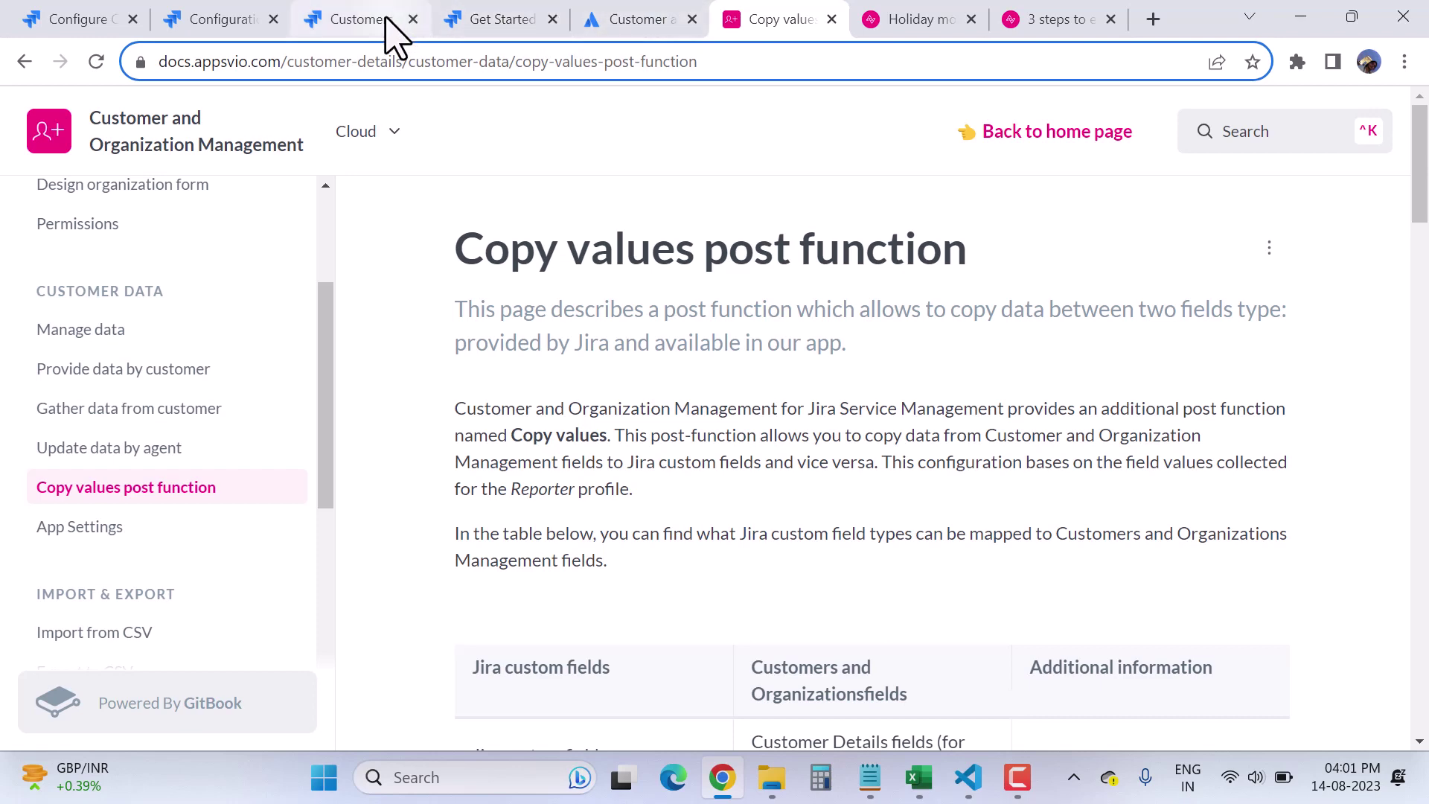
click(357, 20)
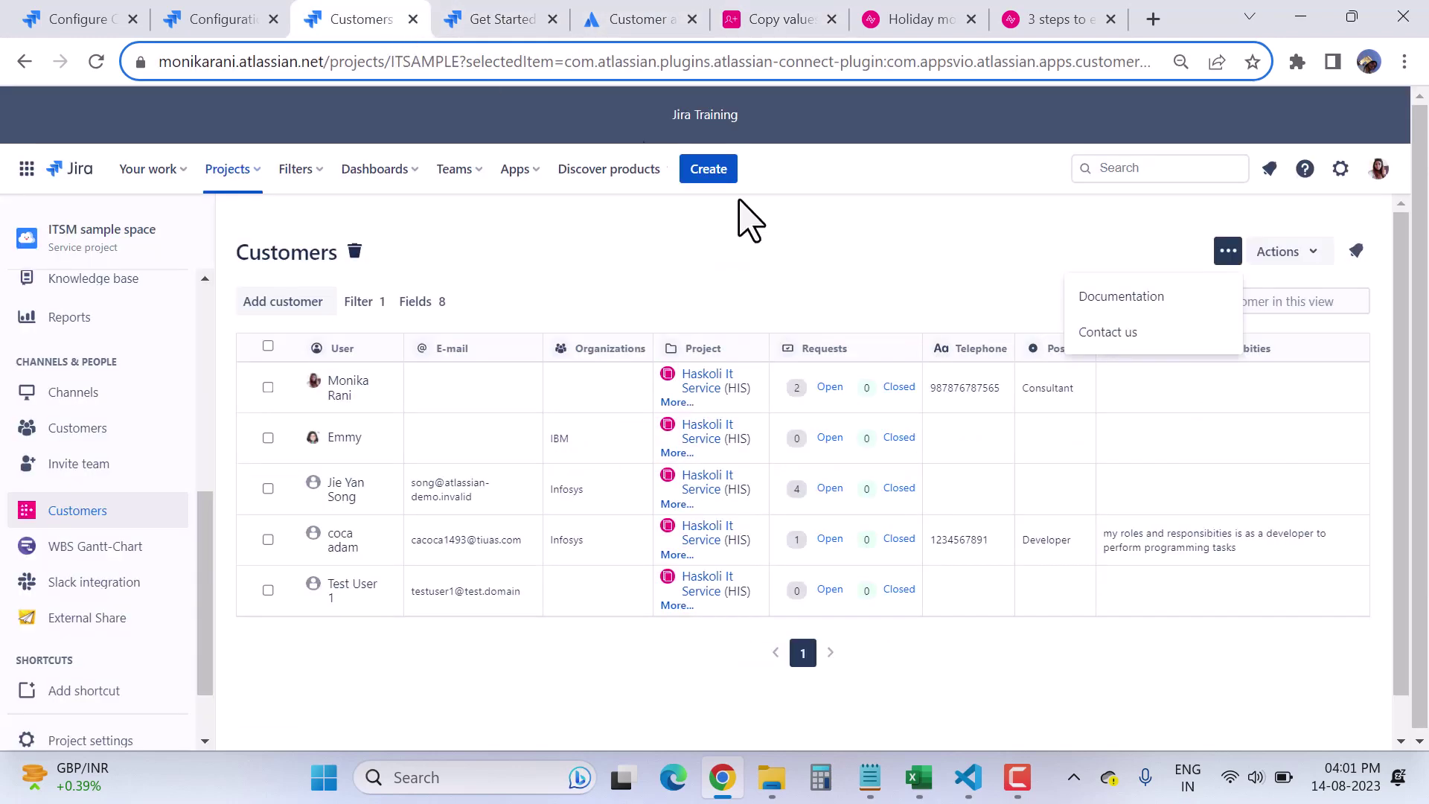
click(801, 285)
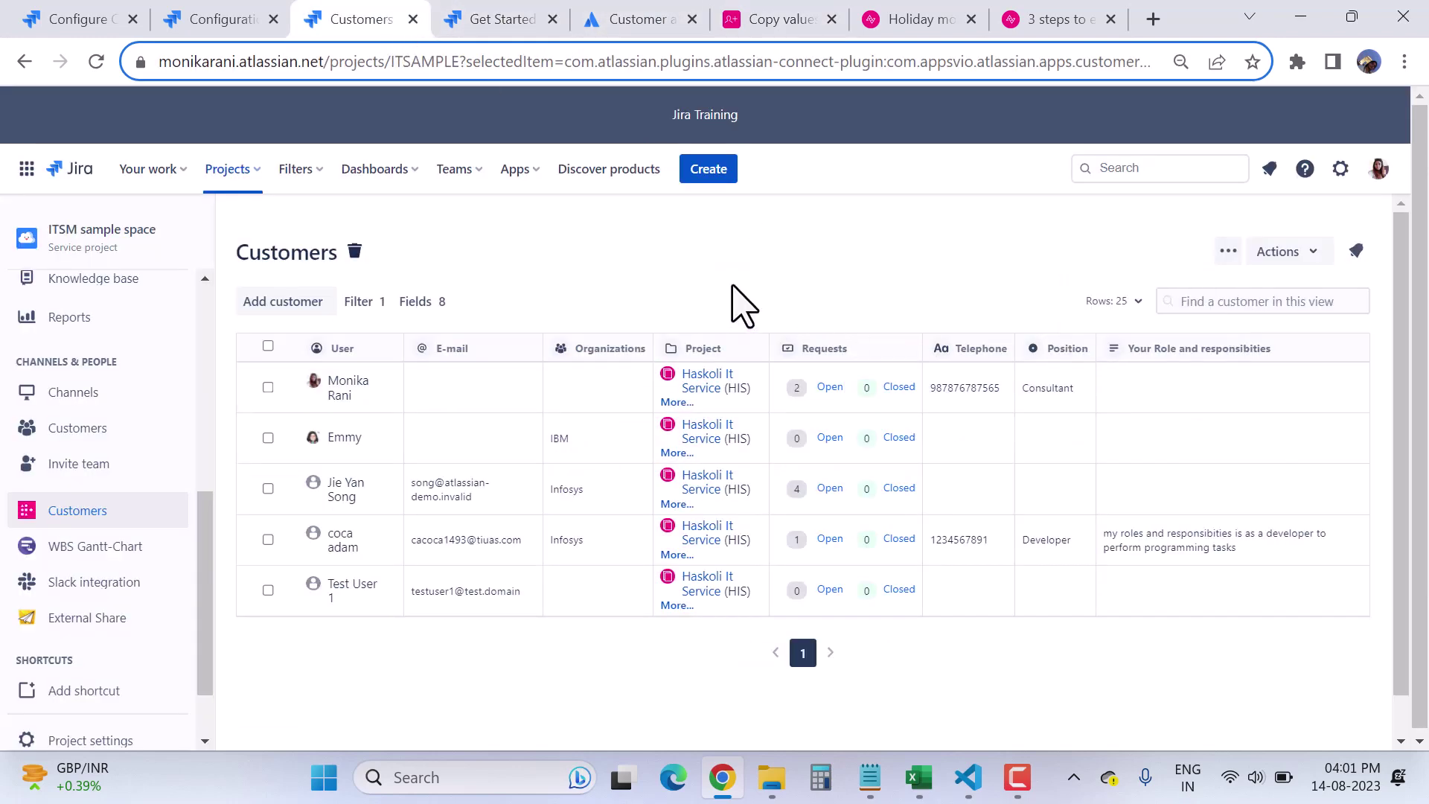
- Review the Add customers form and its service project assignment options, and close it without adding a customer
click(284, 307)
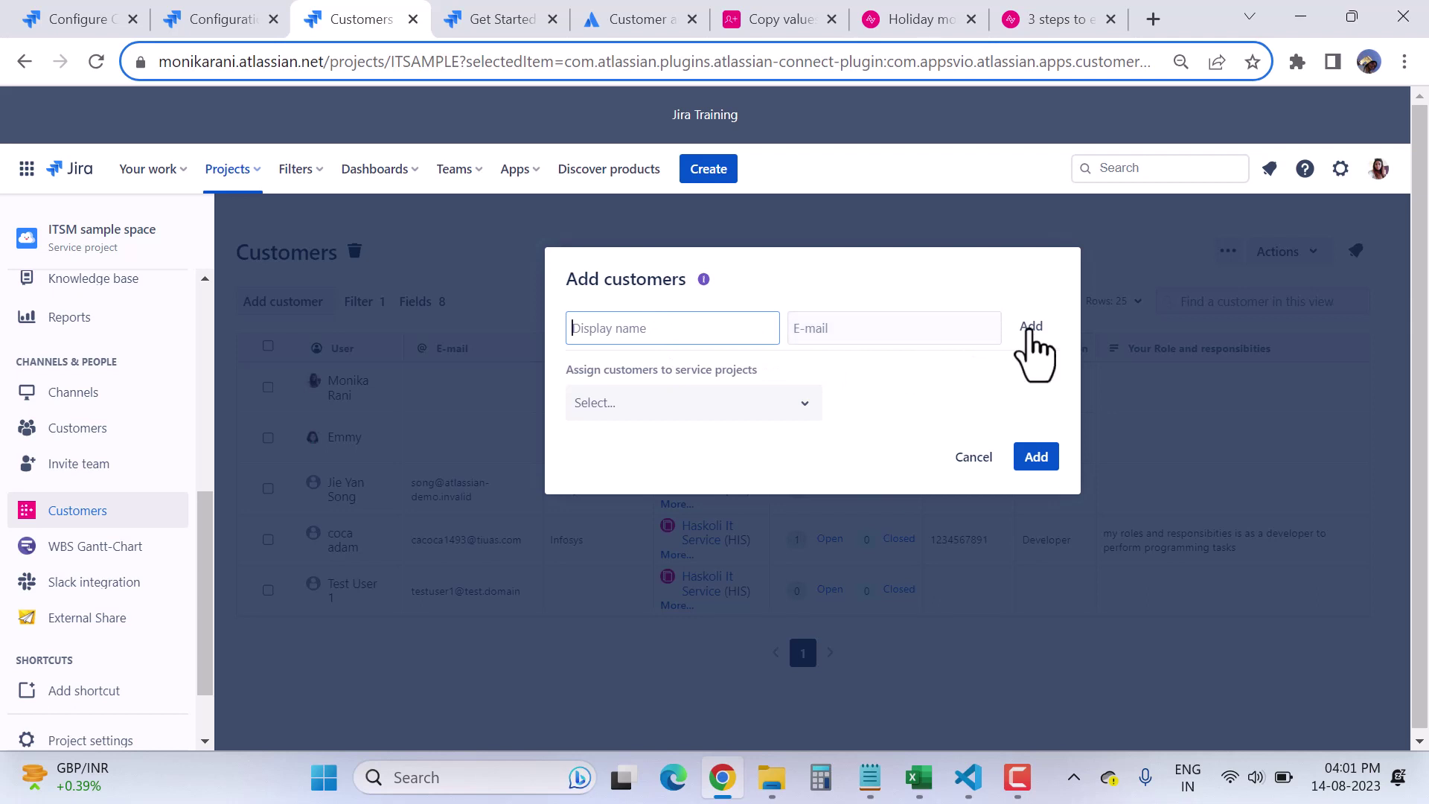
click(726, 409)
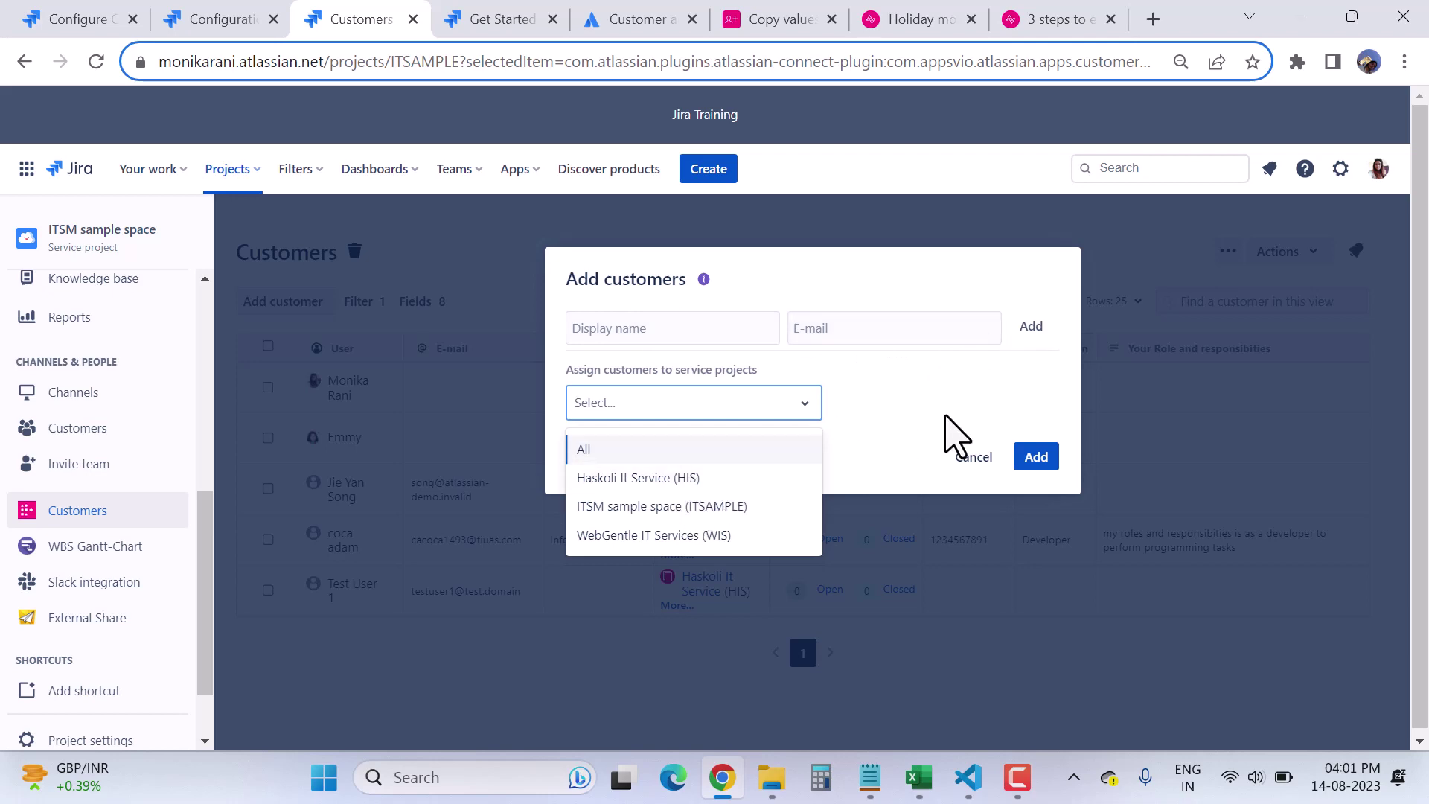
click(963, 456)
click(964, 456)
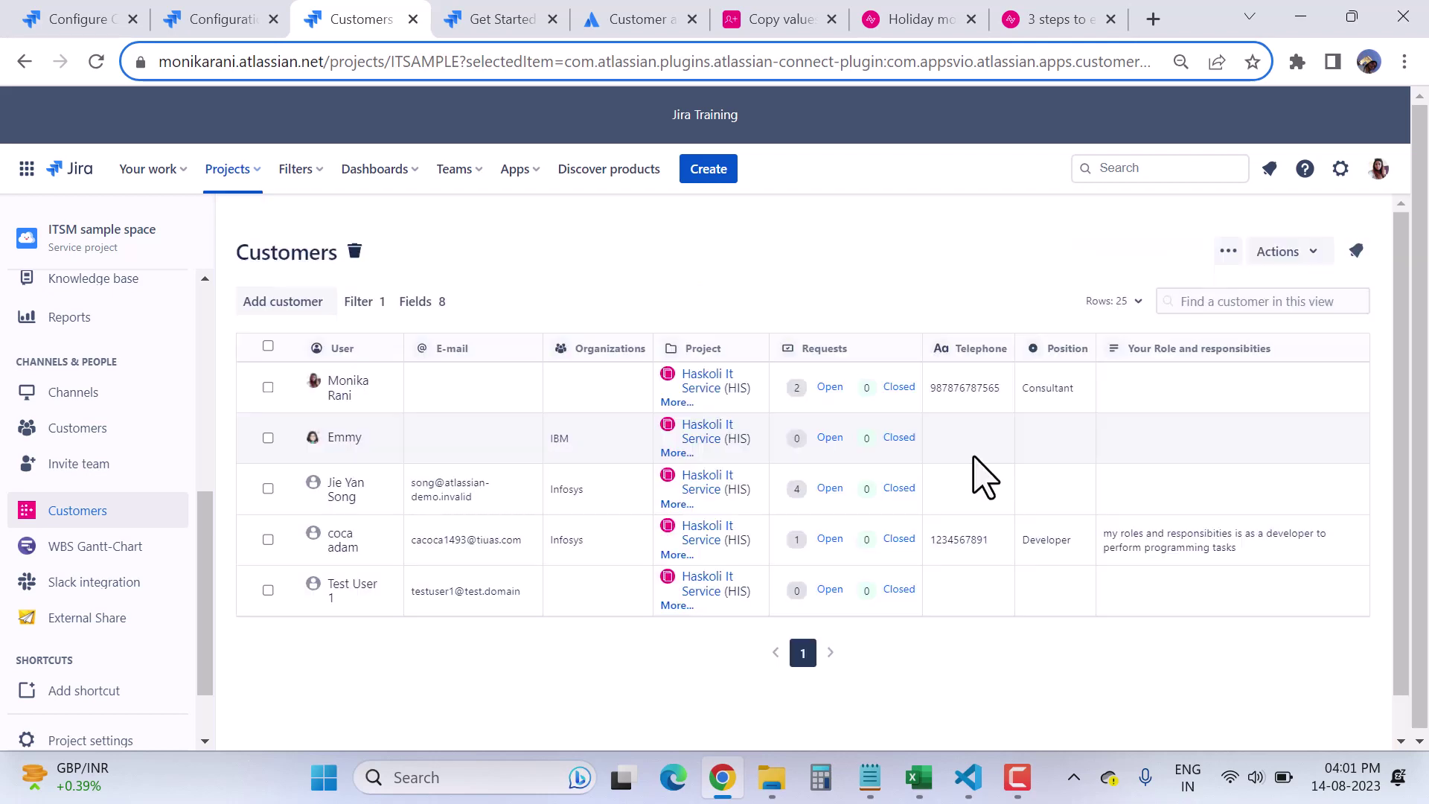
- Add an Organizations filter set to IBM to the Customers view
click(363, 311)
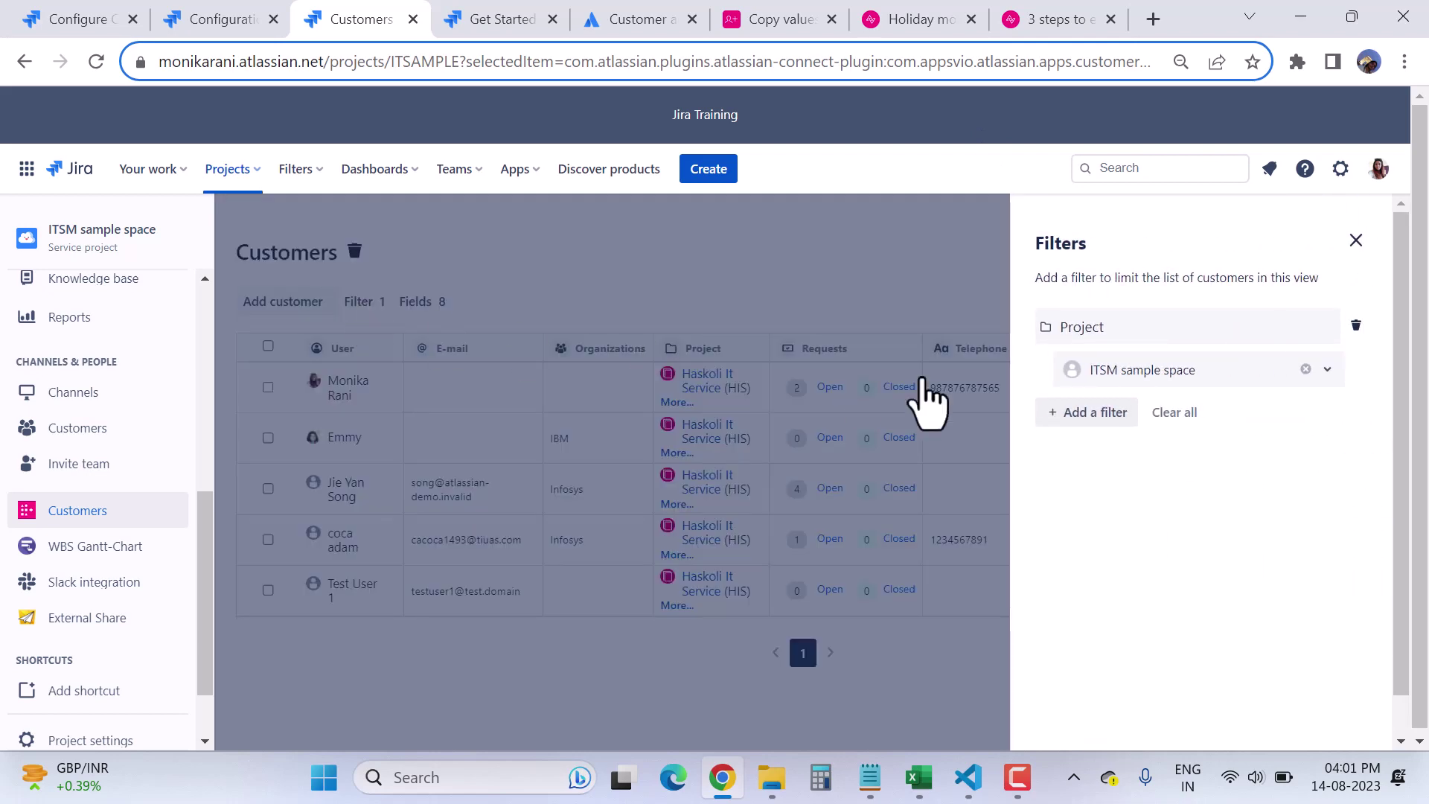
click(1120, 428)
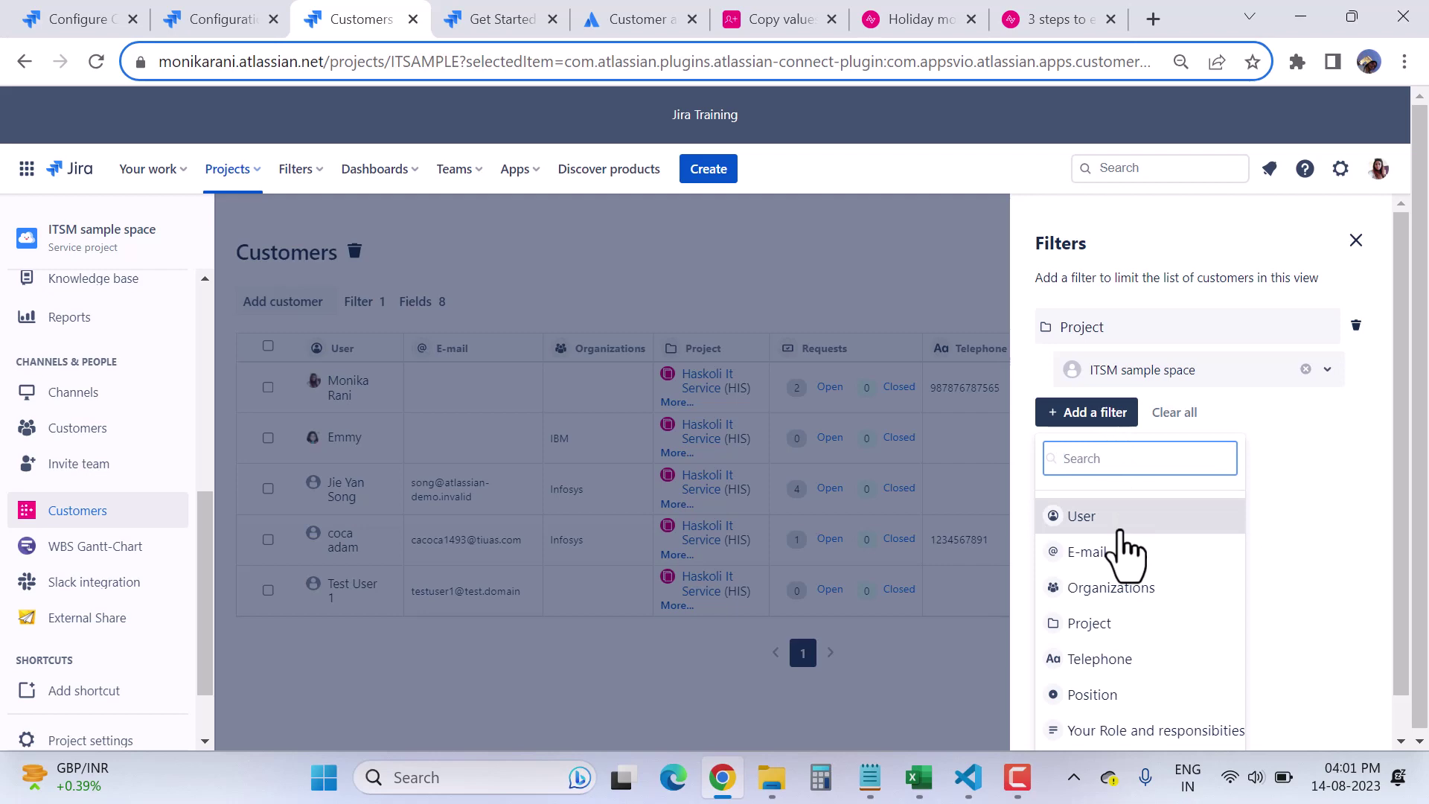
scroll(1125, 555, down, 1)
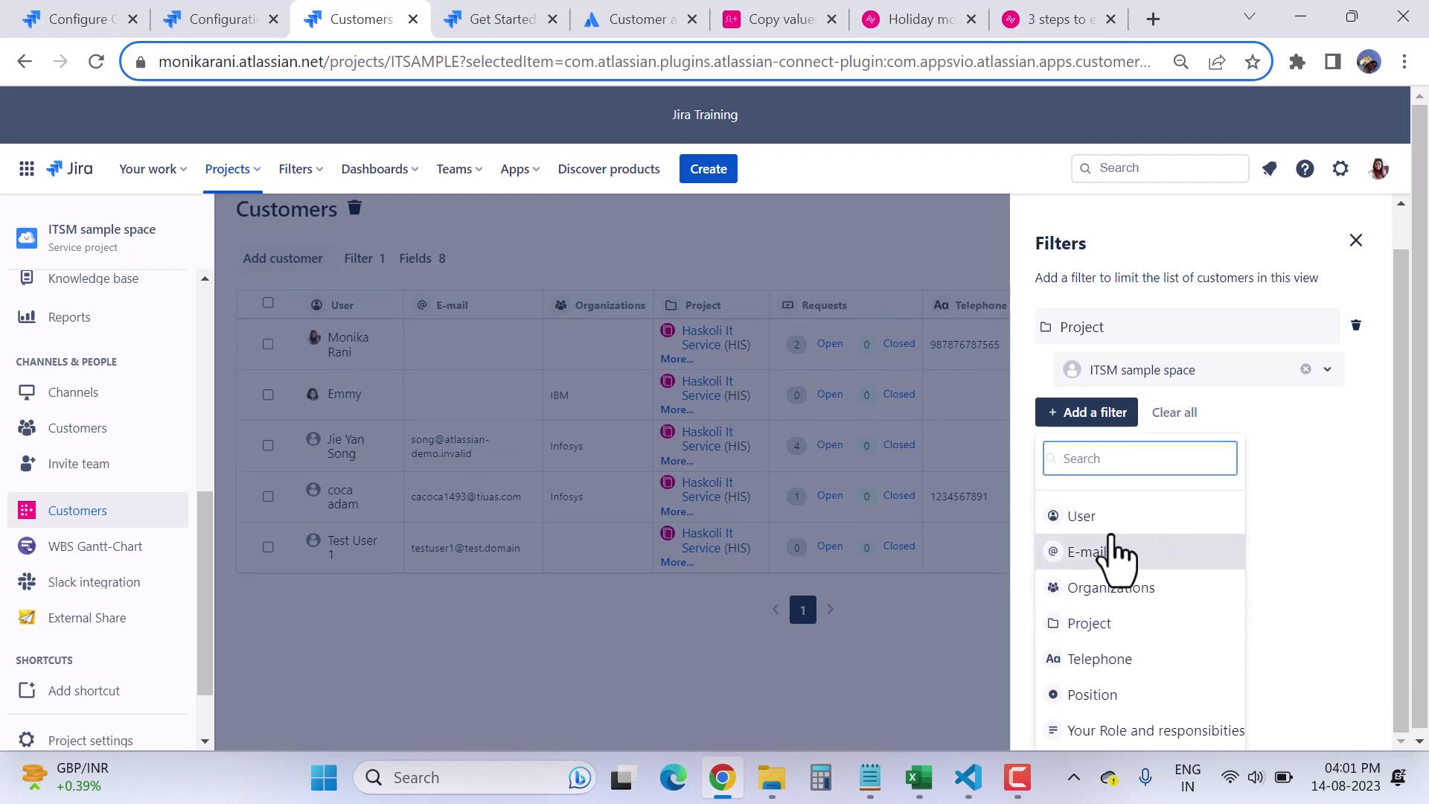
click(1109, 588)
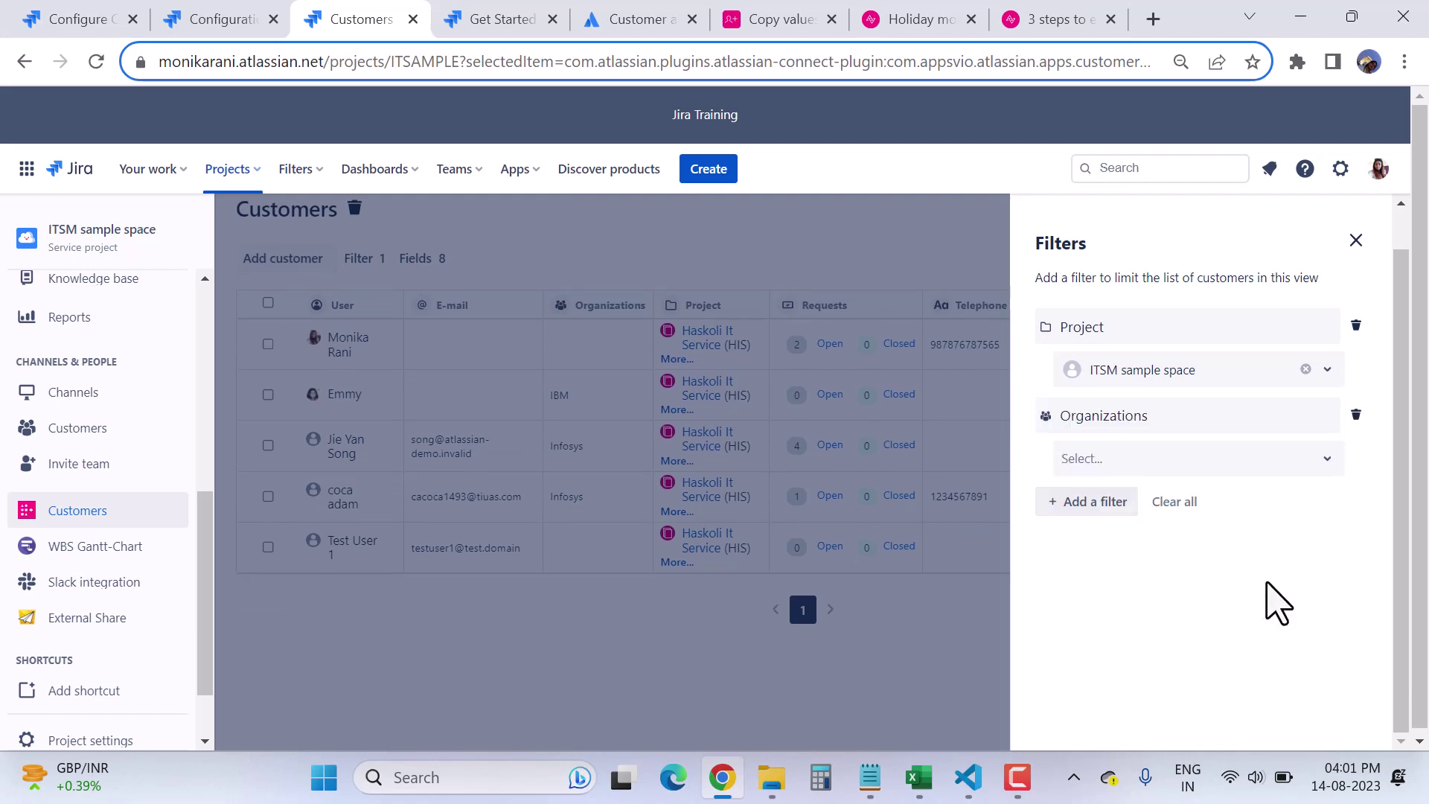
click(1161, 460)
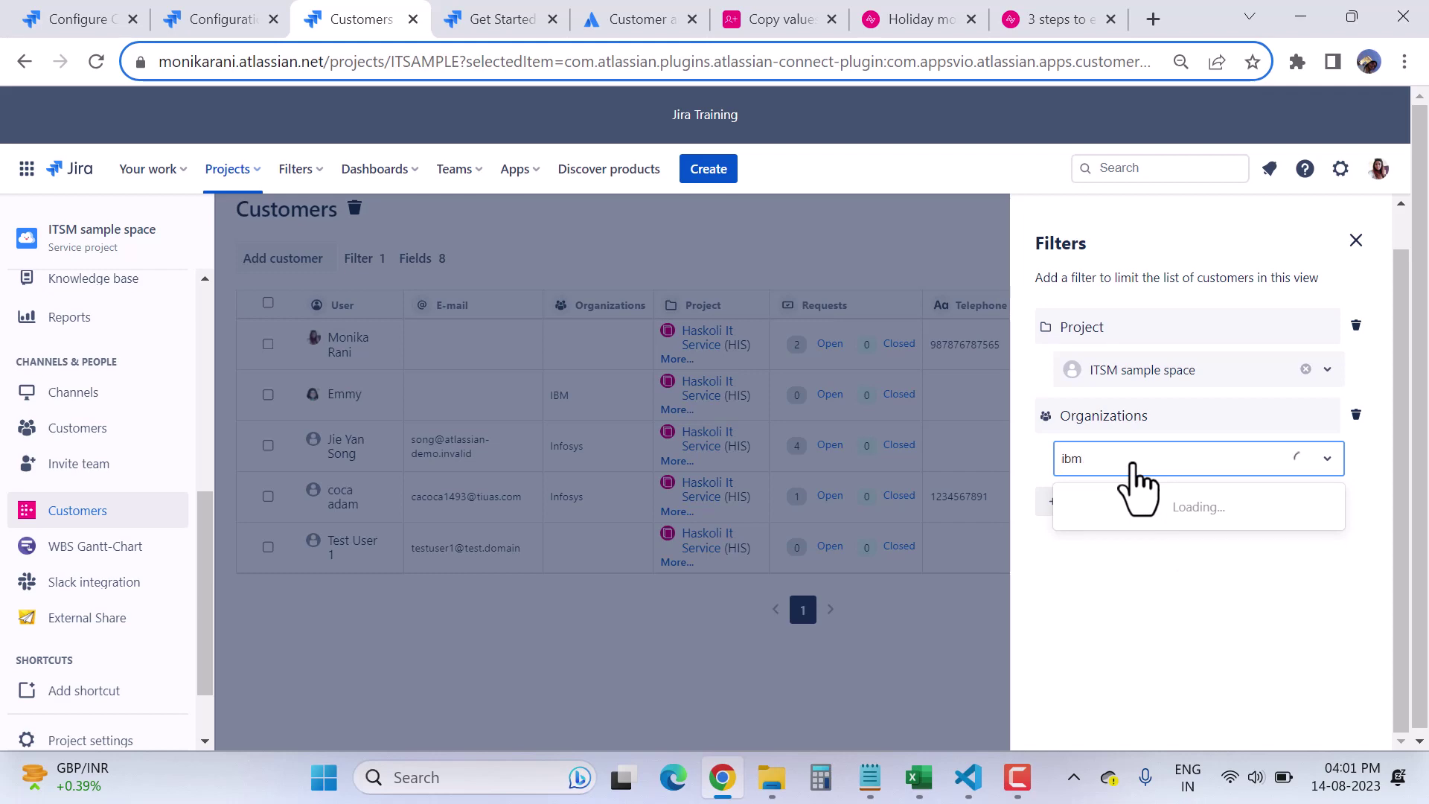
click(1150, 504)
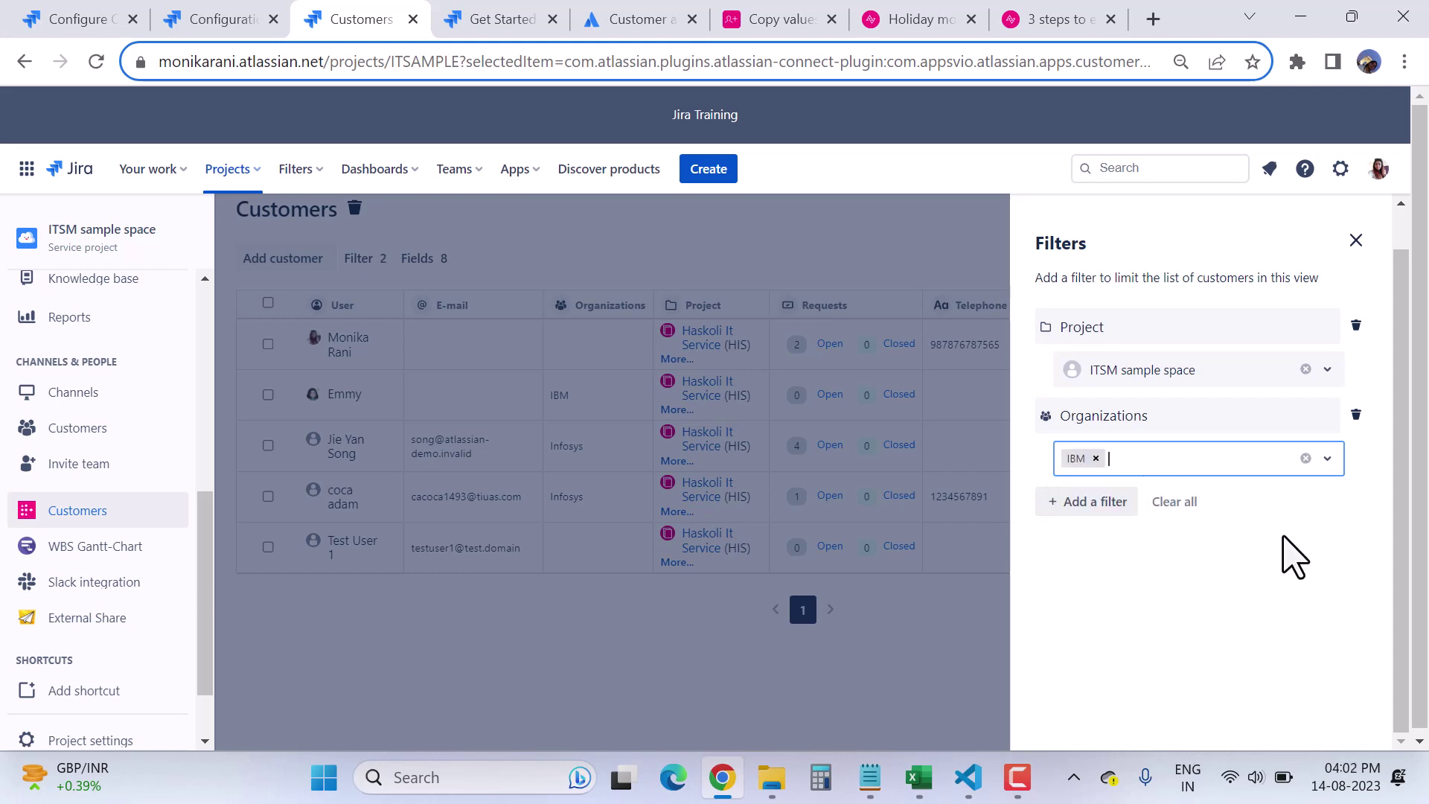
- Clear all filters from the Customers view and close the filter settings
click(1179, 501)
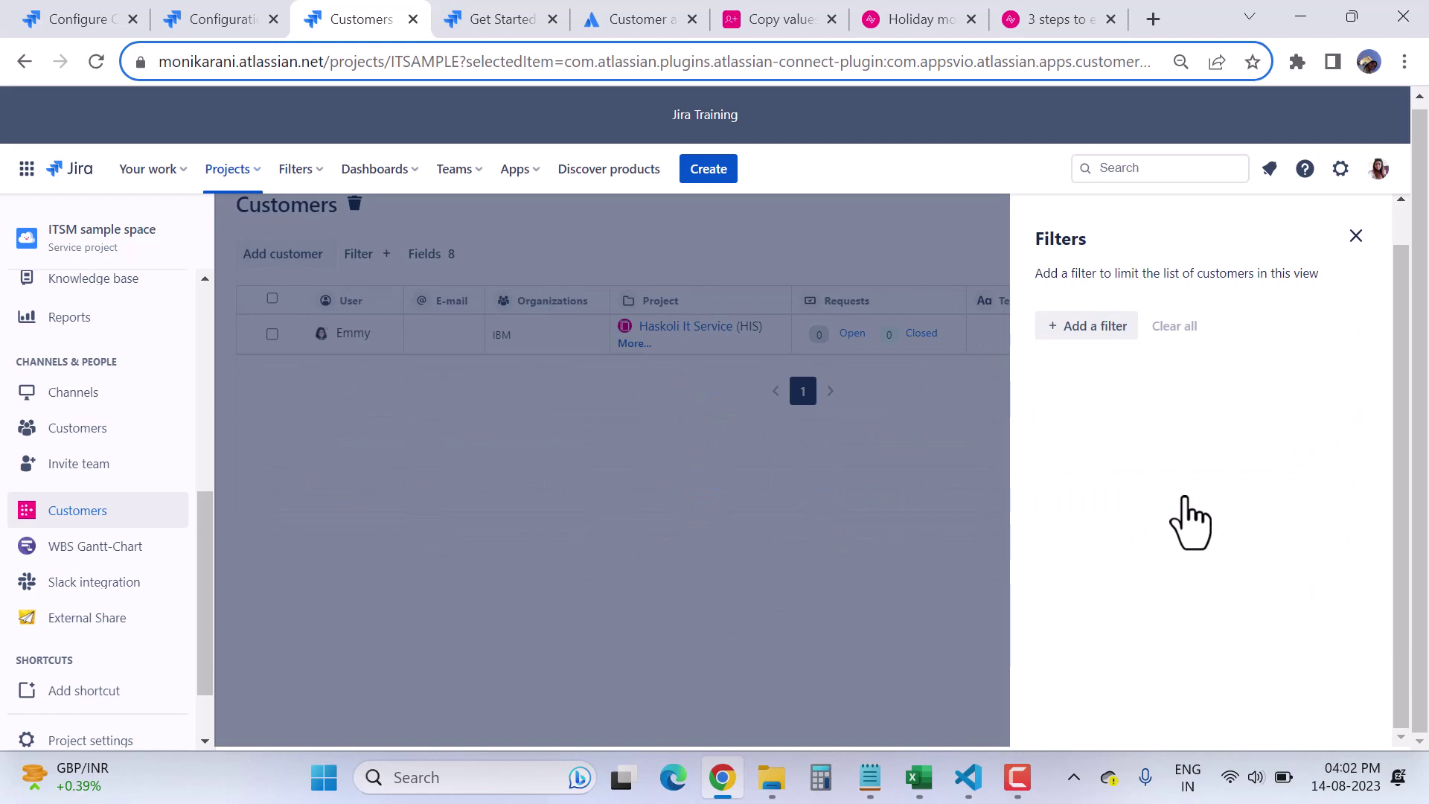
click(1355, 236)
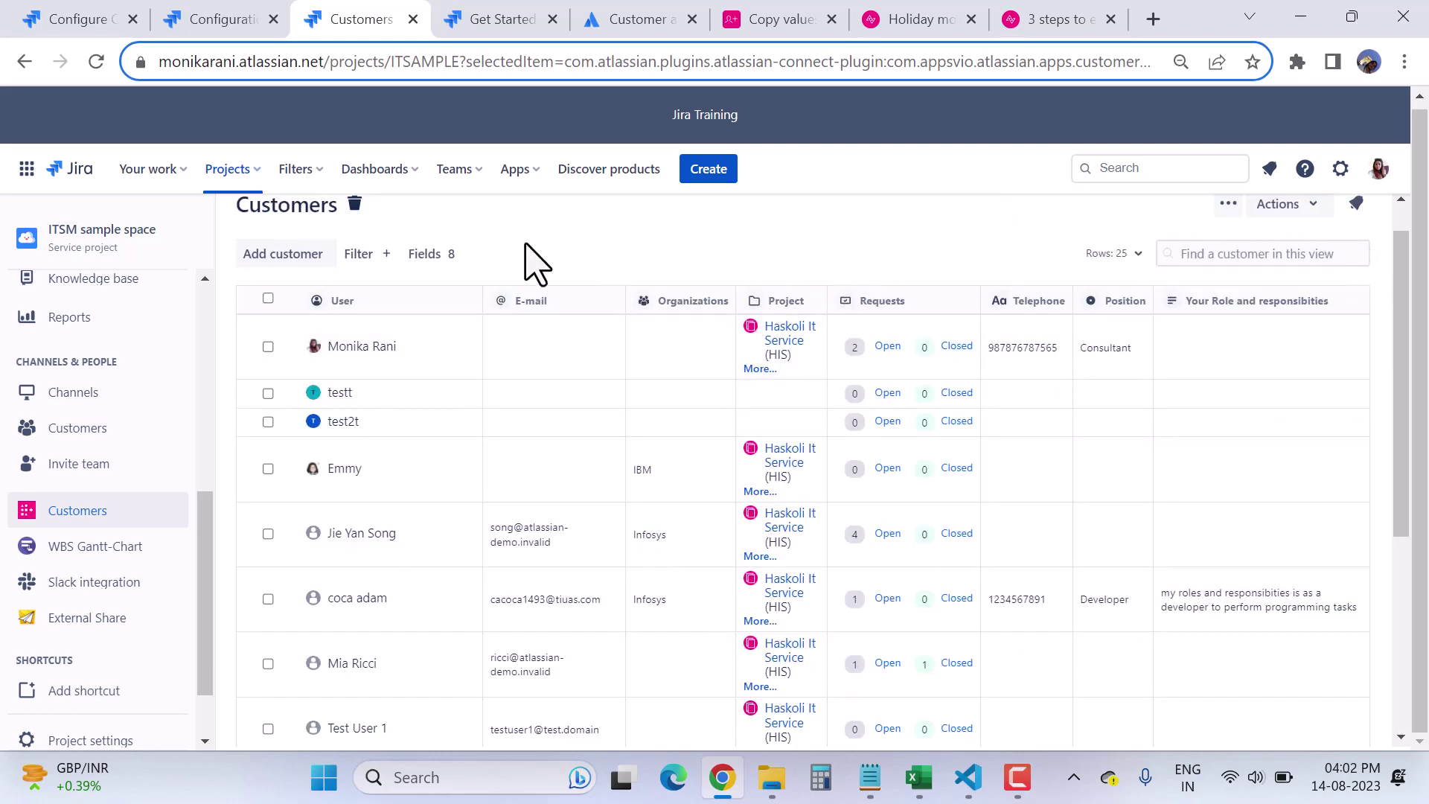
- Hide the Position and Your Role and responsibities fields from the Customers view
click(434, 254)
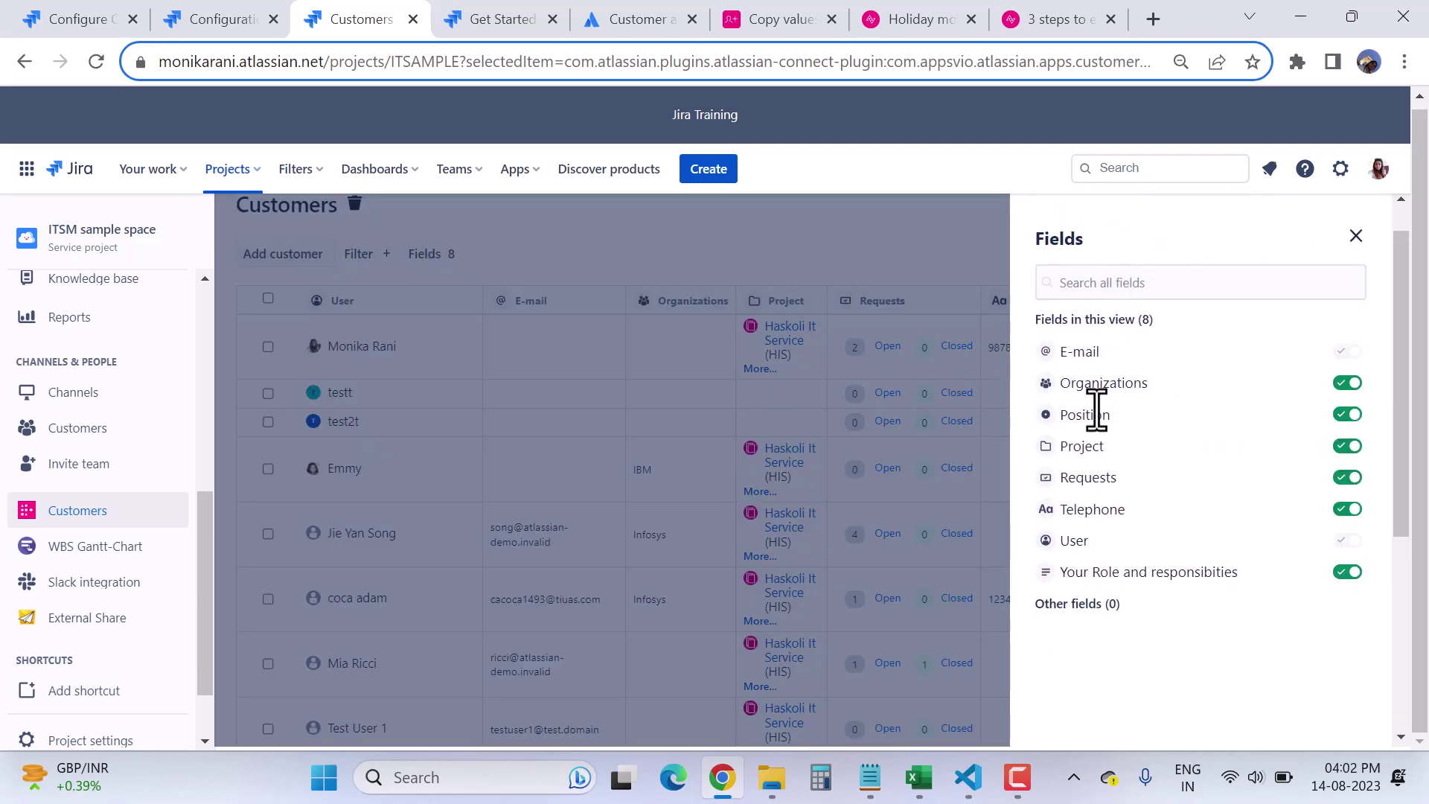
scroll(1170, 520, down, 3)
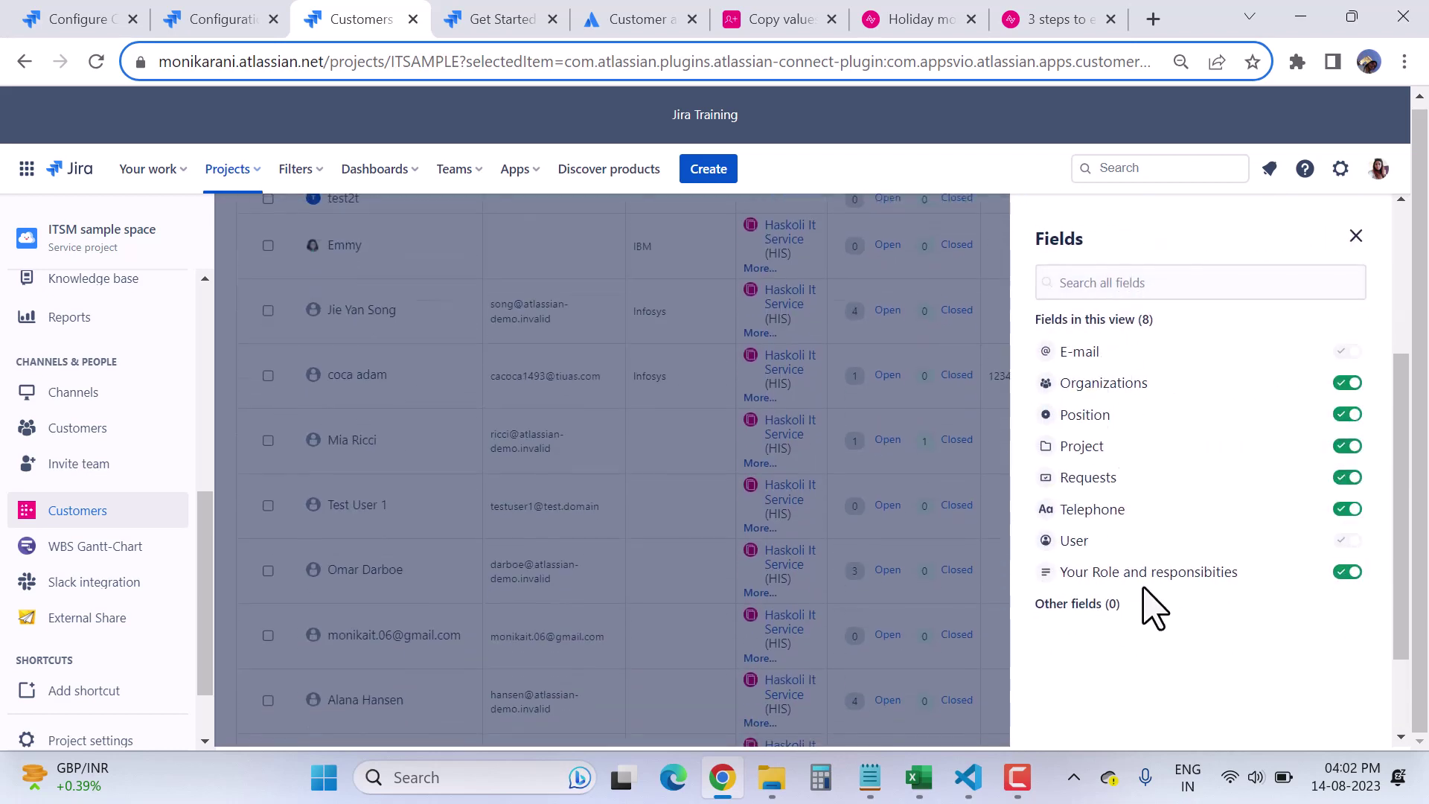
scroll(1109, 450, up, 2)
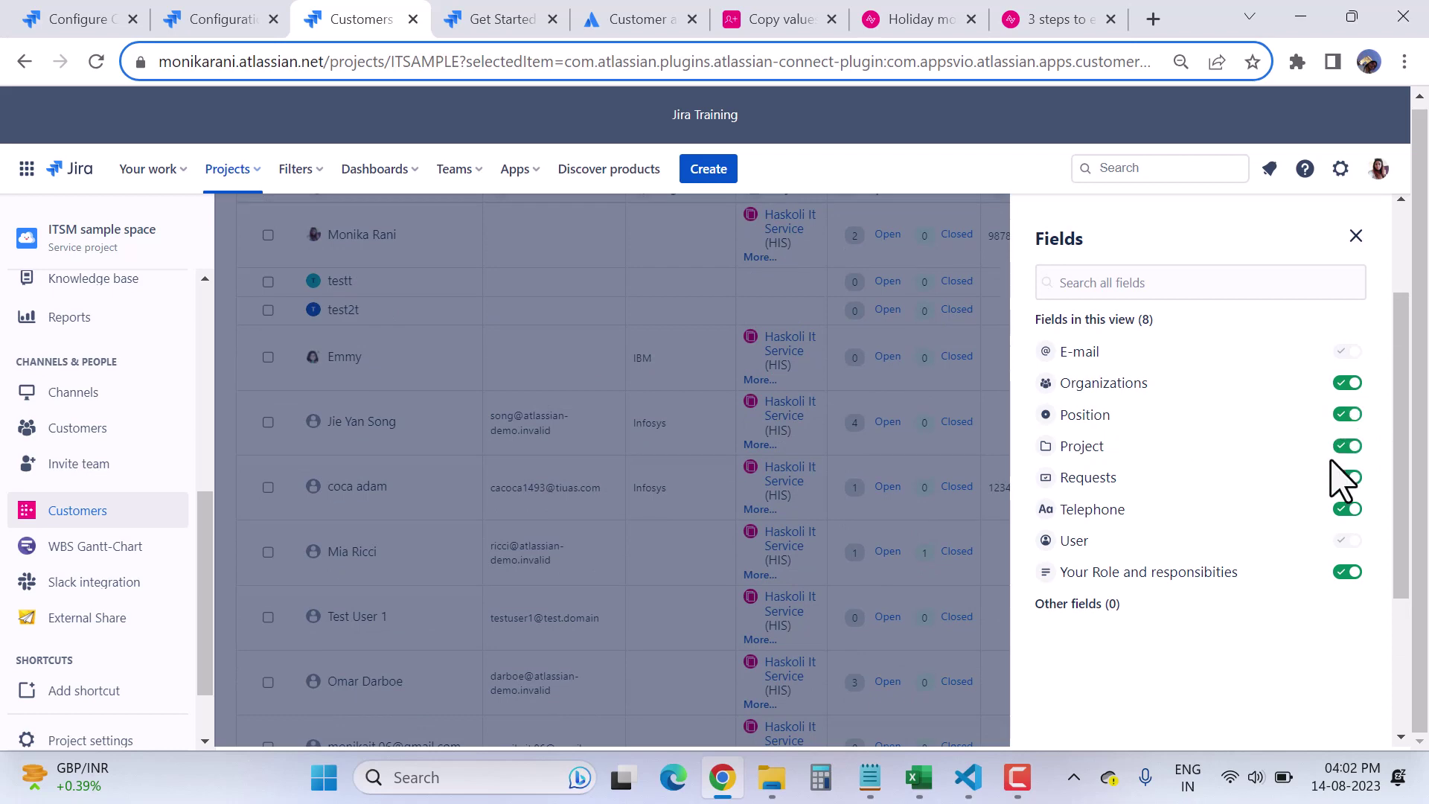
click(1345, 414)
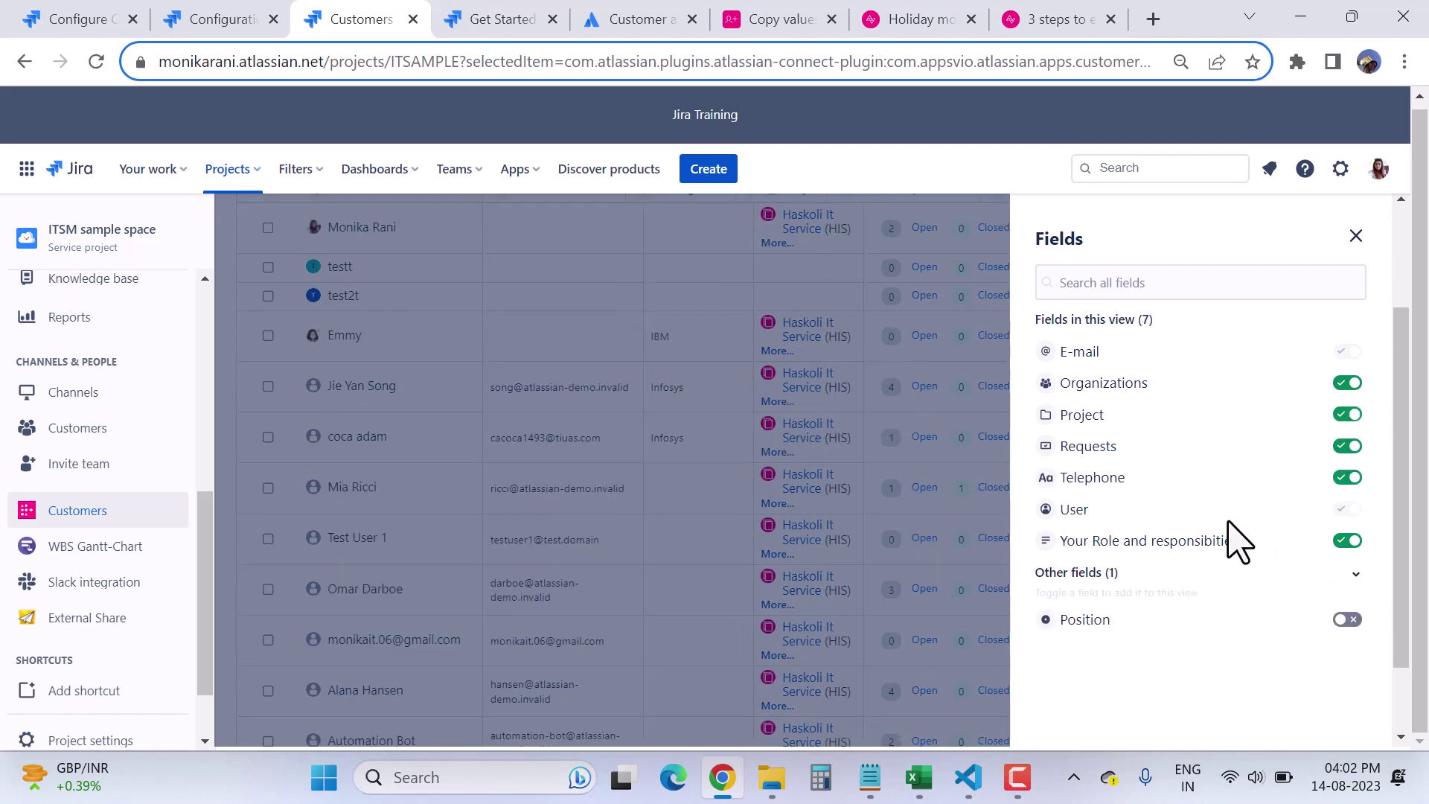
click(1340, 541)
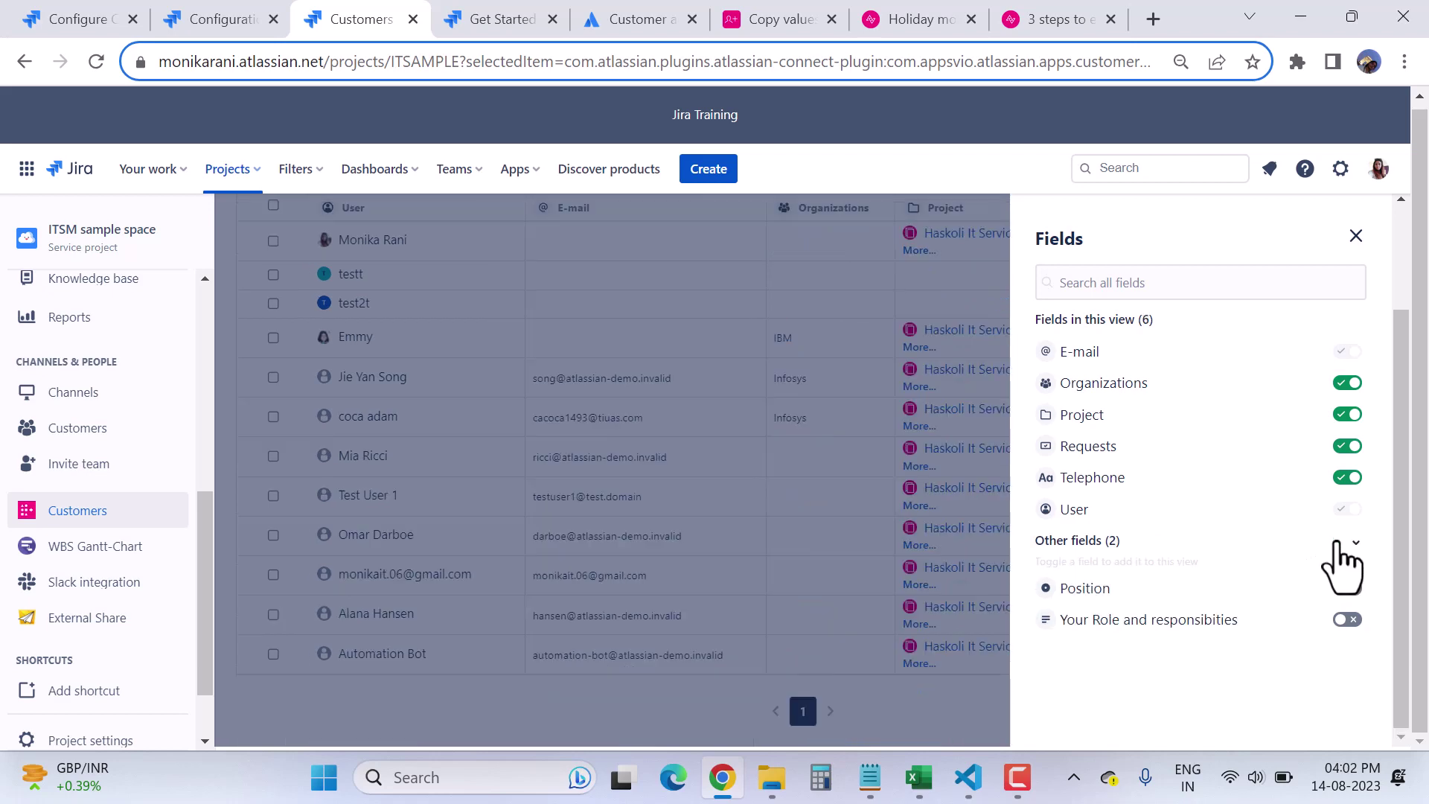
click(1356, 237)
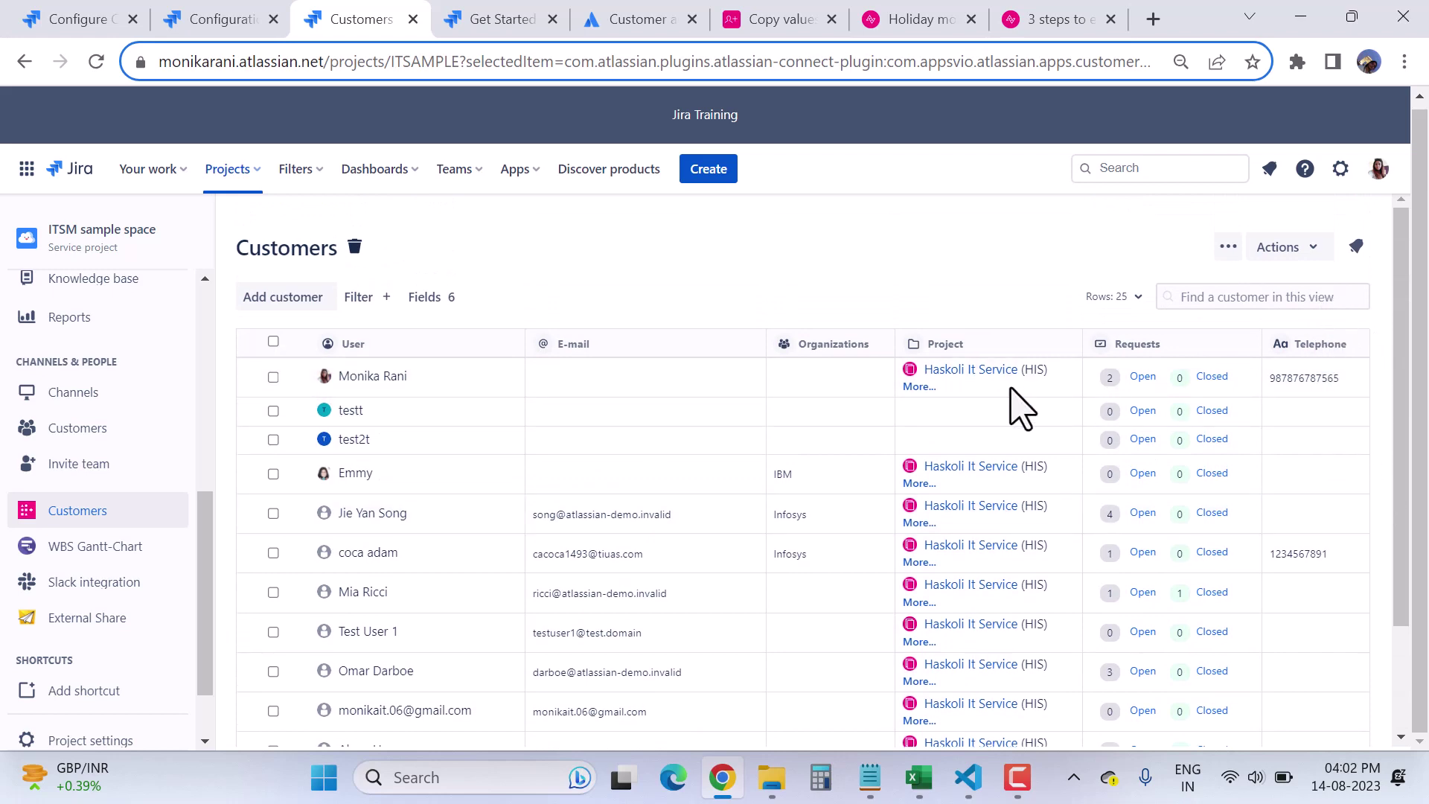
- Sort the customers table by E-mail, and re-sort it by Organizations in ascending order
click(577, 344)
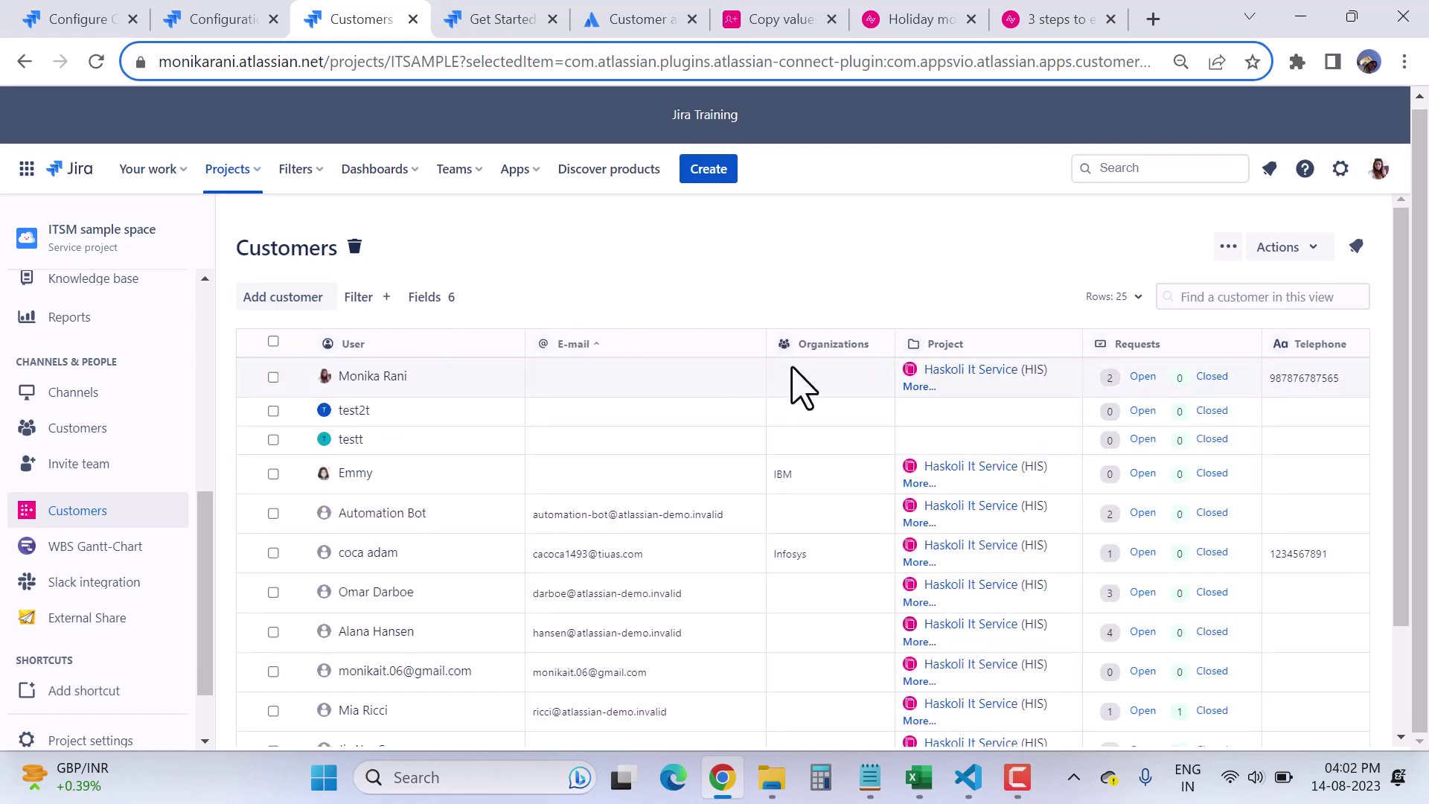
click(821, 336)
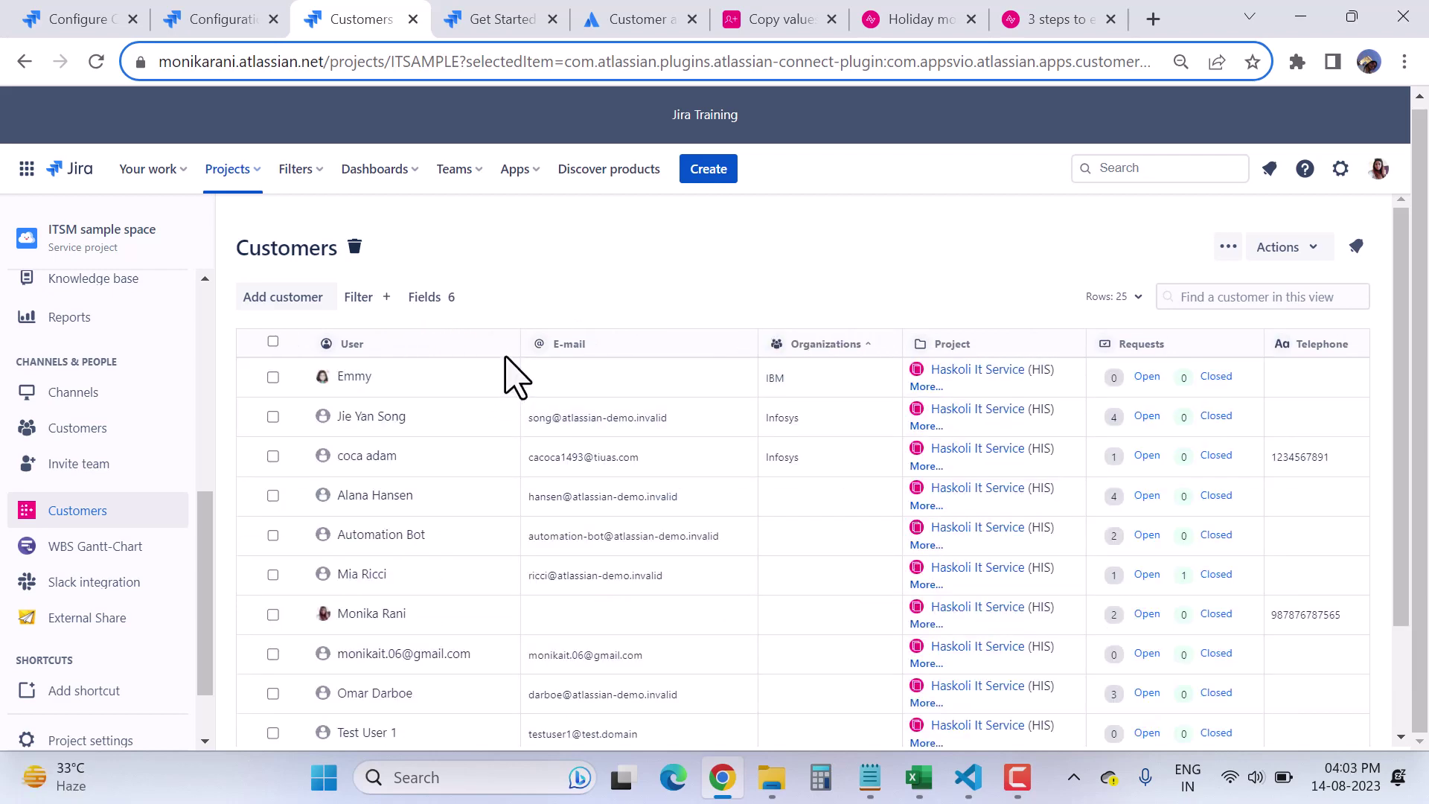
- Open the issue creation form for the IBM customer, with ITSM sample space (ITSAMPLE) as the service project
mouse_move(310, 389)
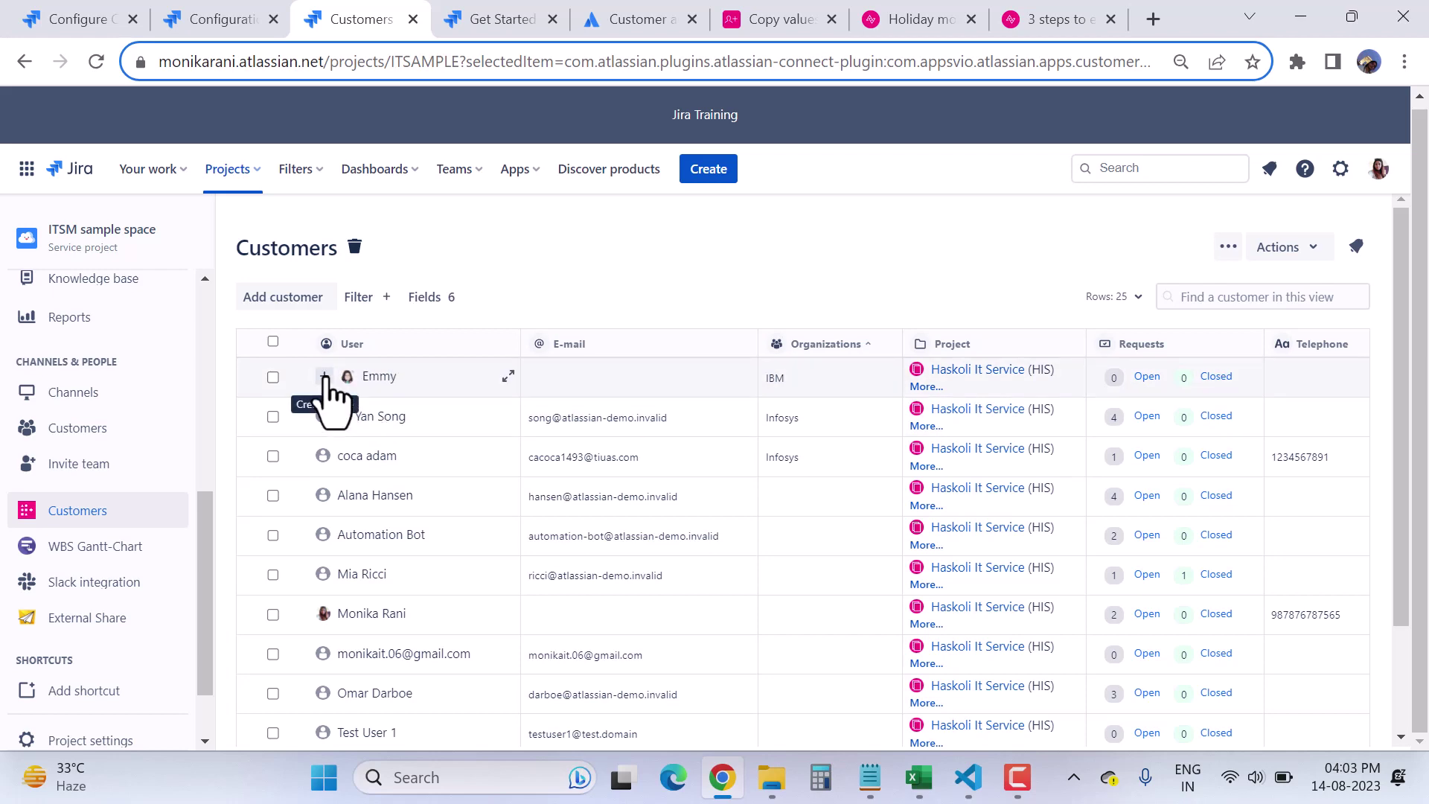
click(324, 379)
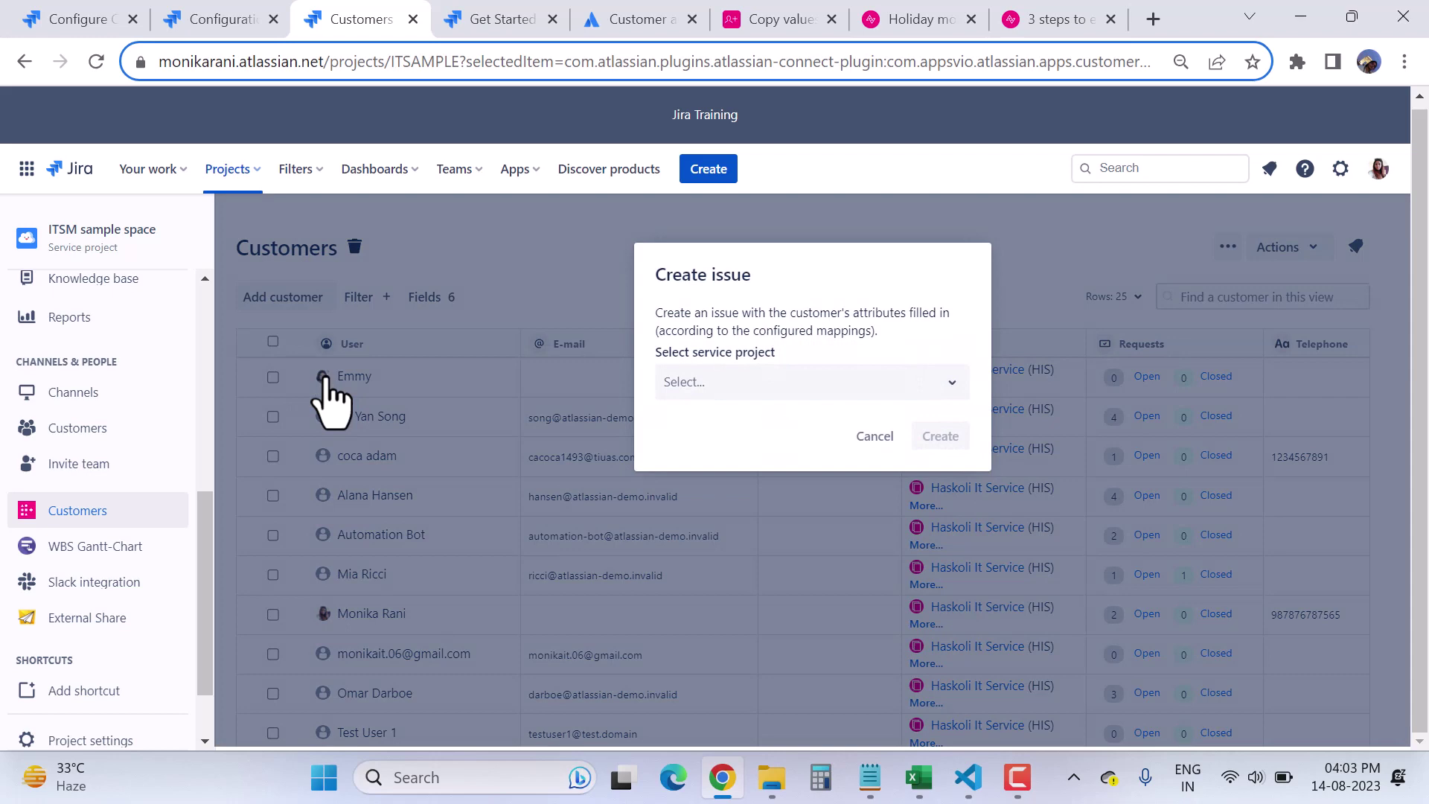
click(727, 383)
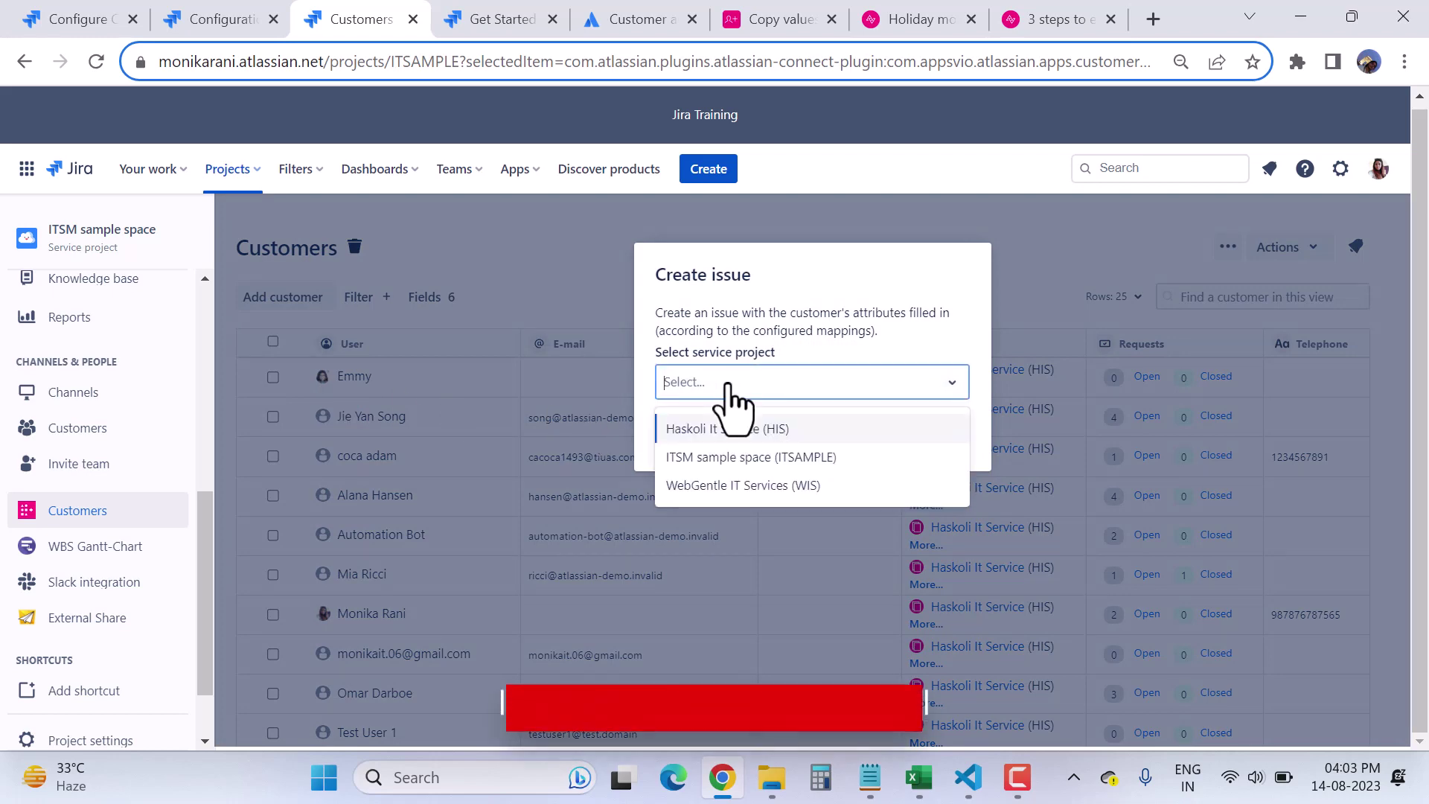
click(733, 457)
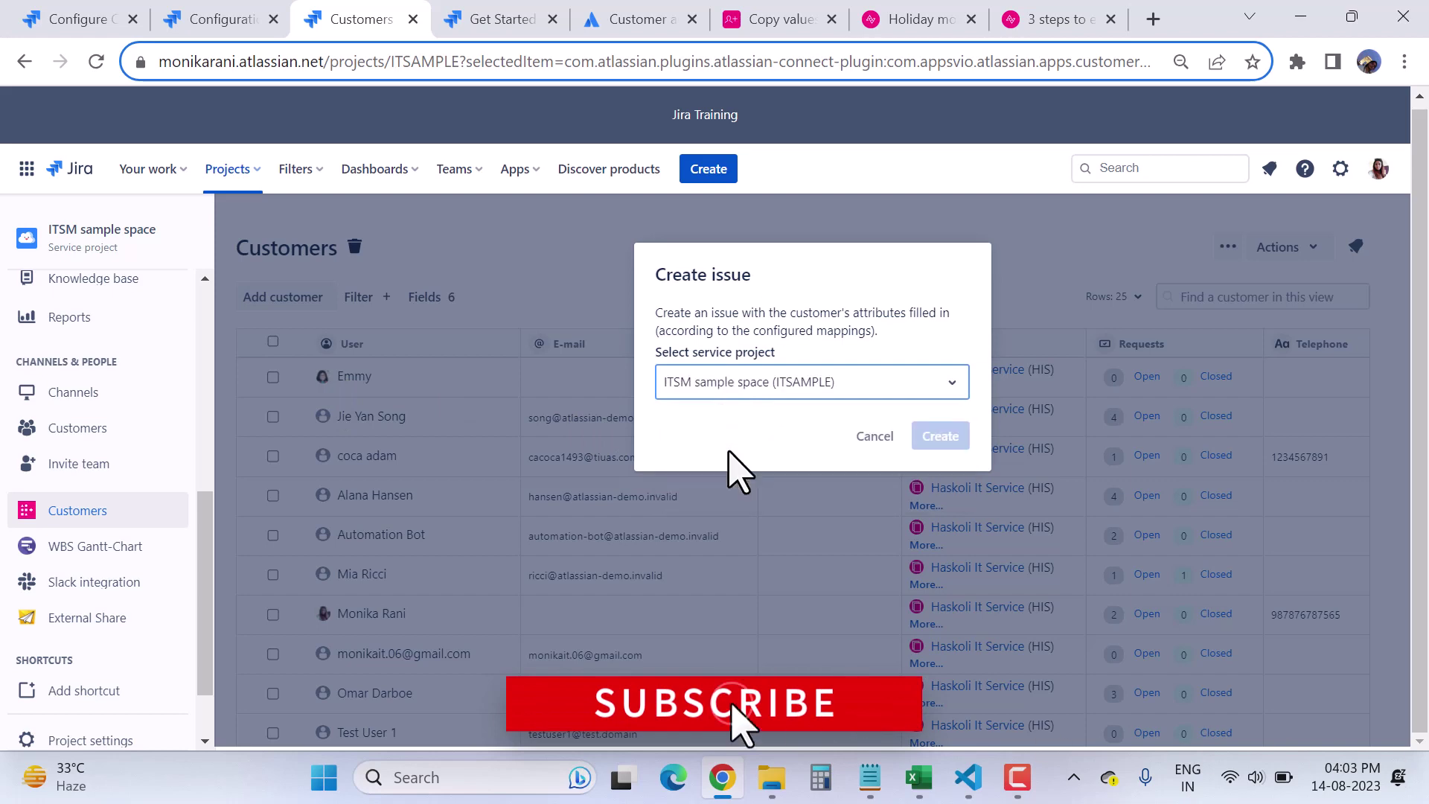
click(942, 438)
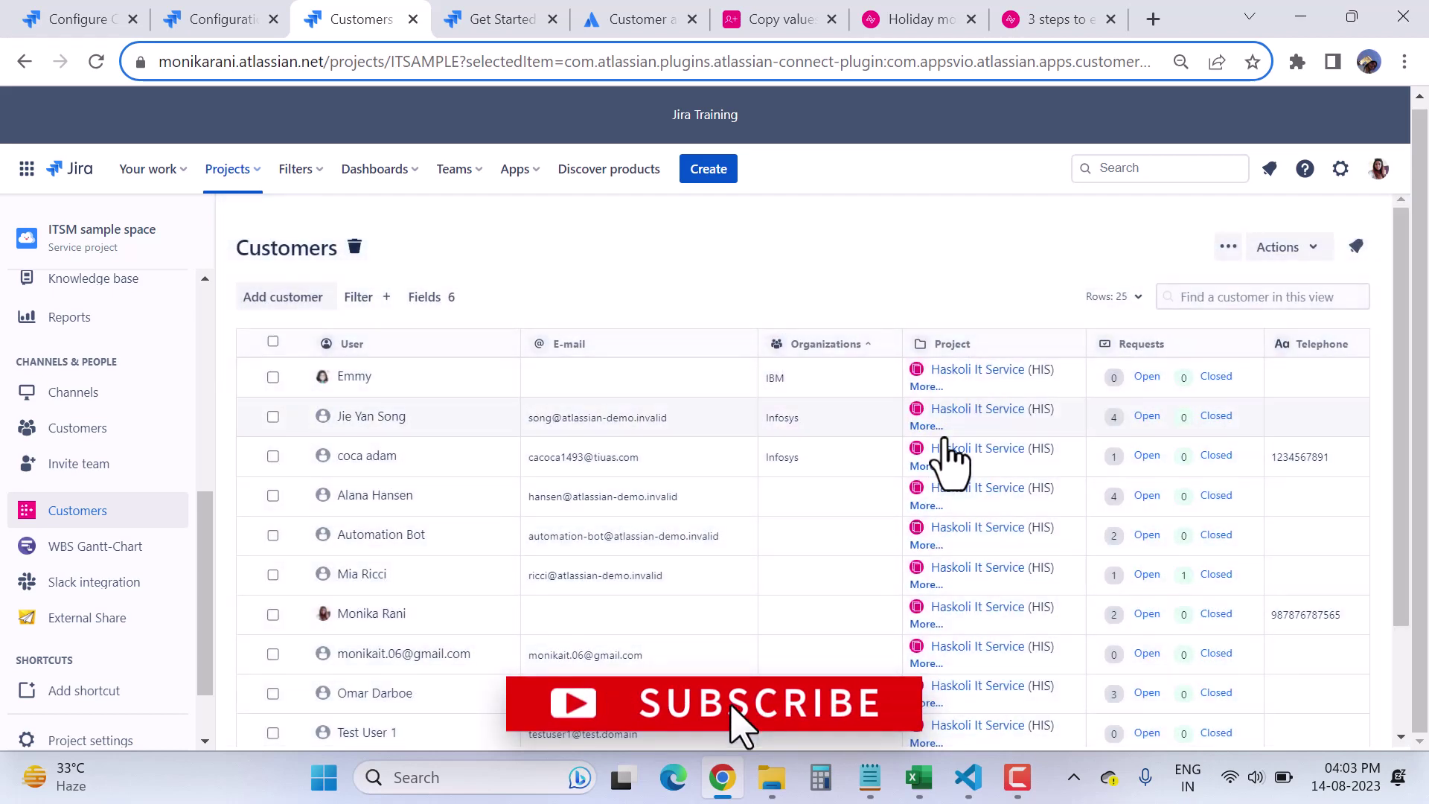
key(c)
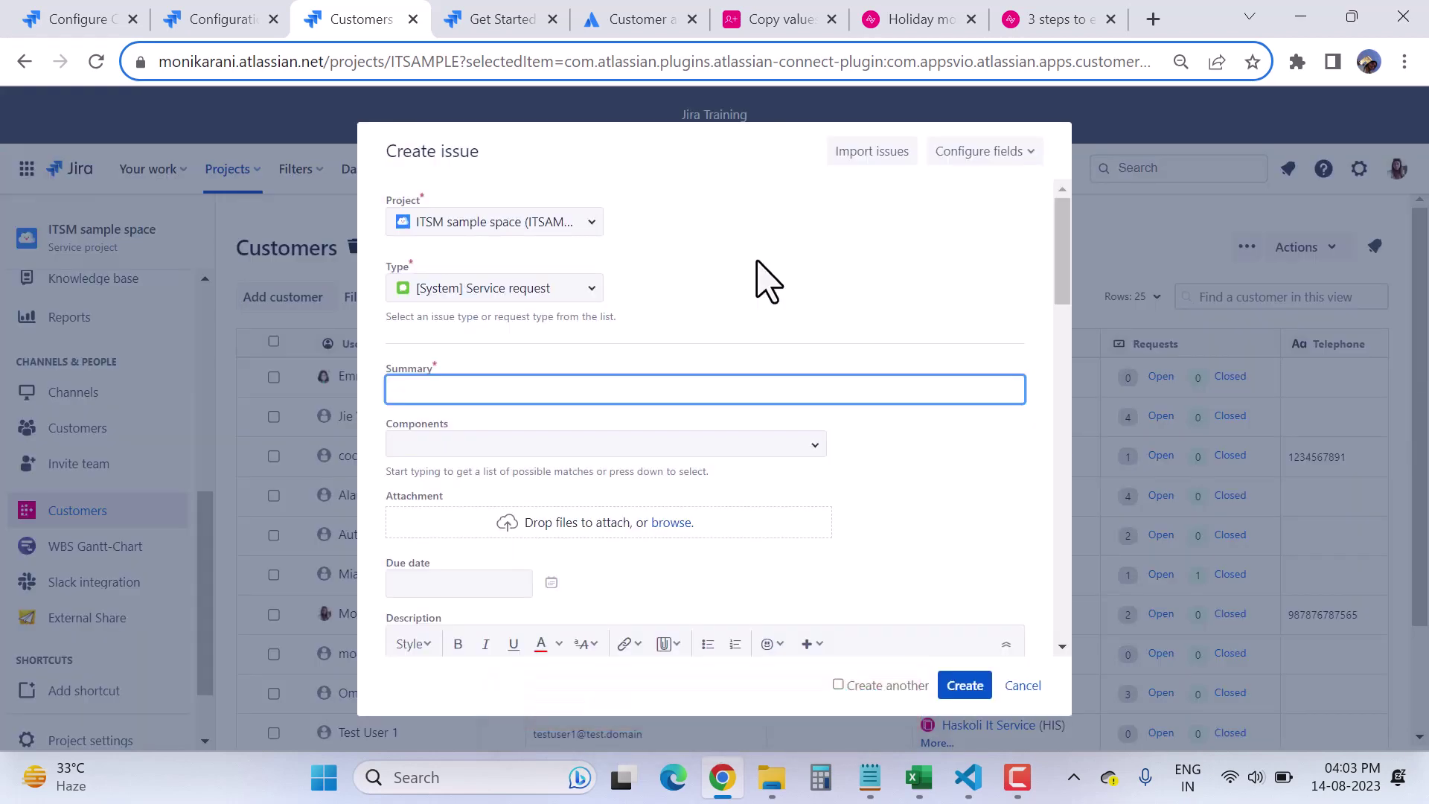
- Review the Create issue form's fields from Summary through Organizations, and cancel it without creating an issue
scroll(818, 392, down, 2)
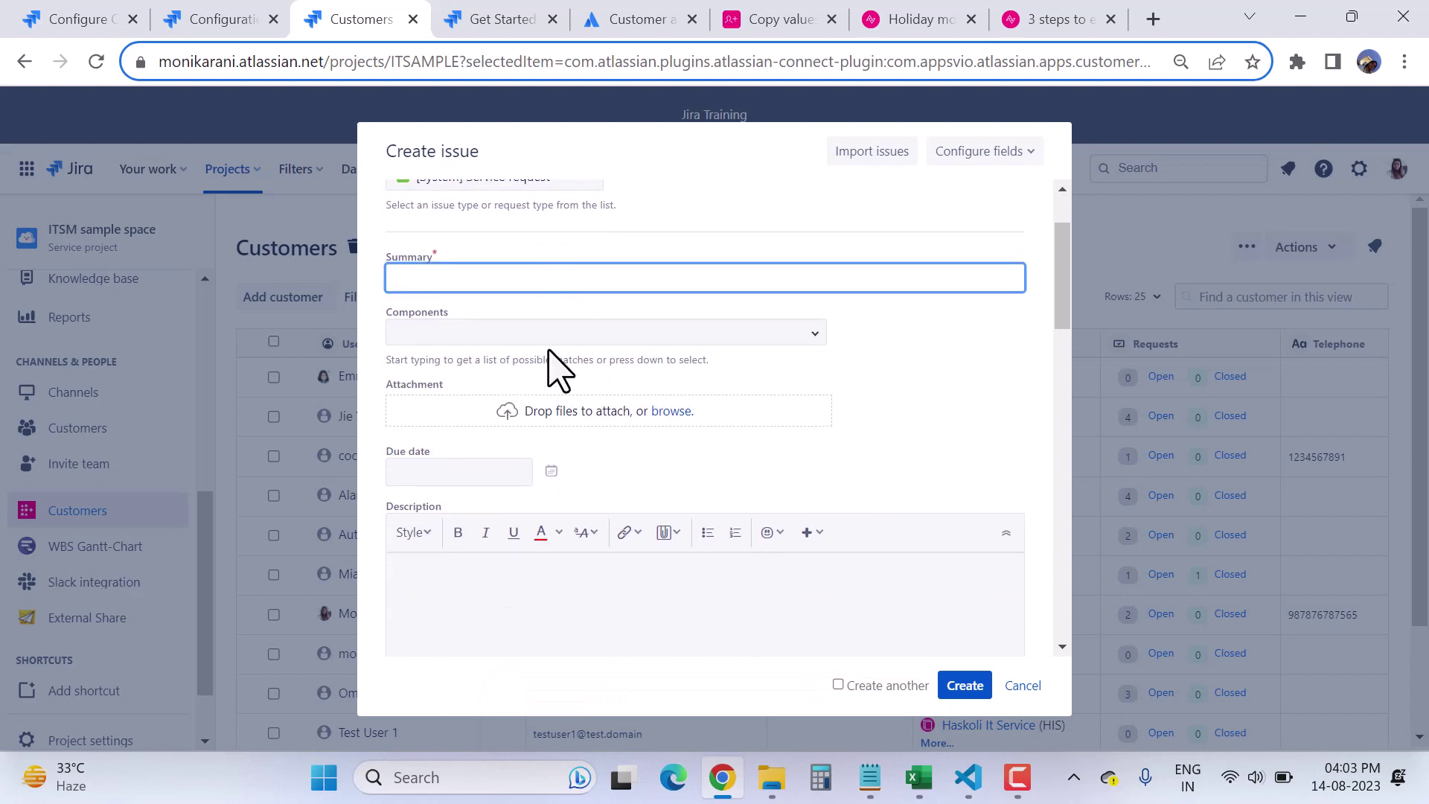
scroll(622, 504, down, 2)
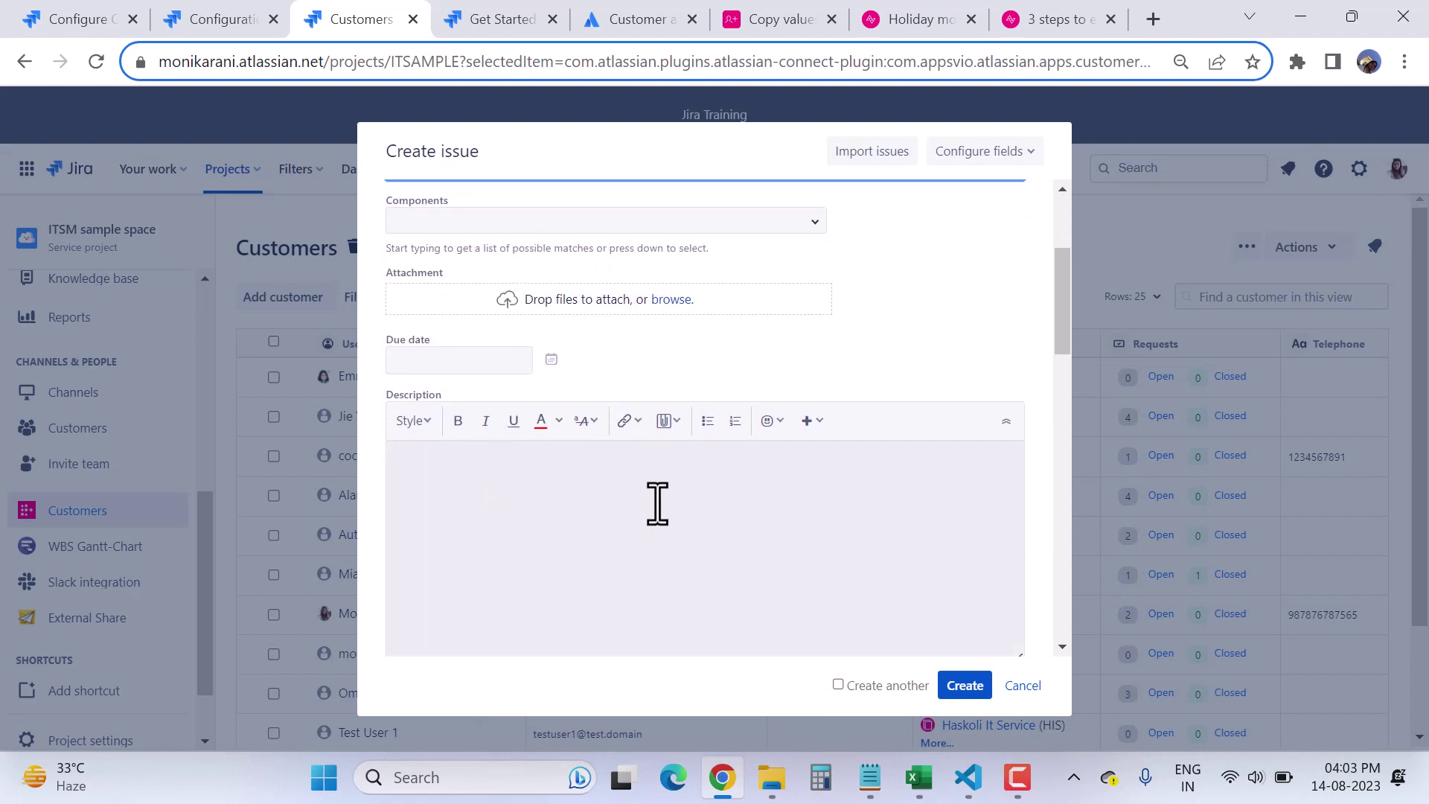
click(658, 503)
scroll(685, 498, down, 6)
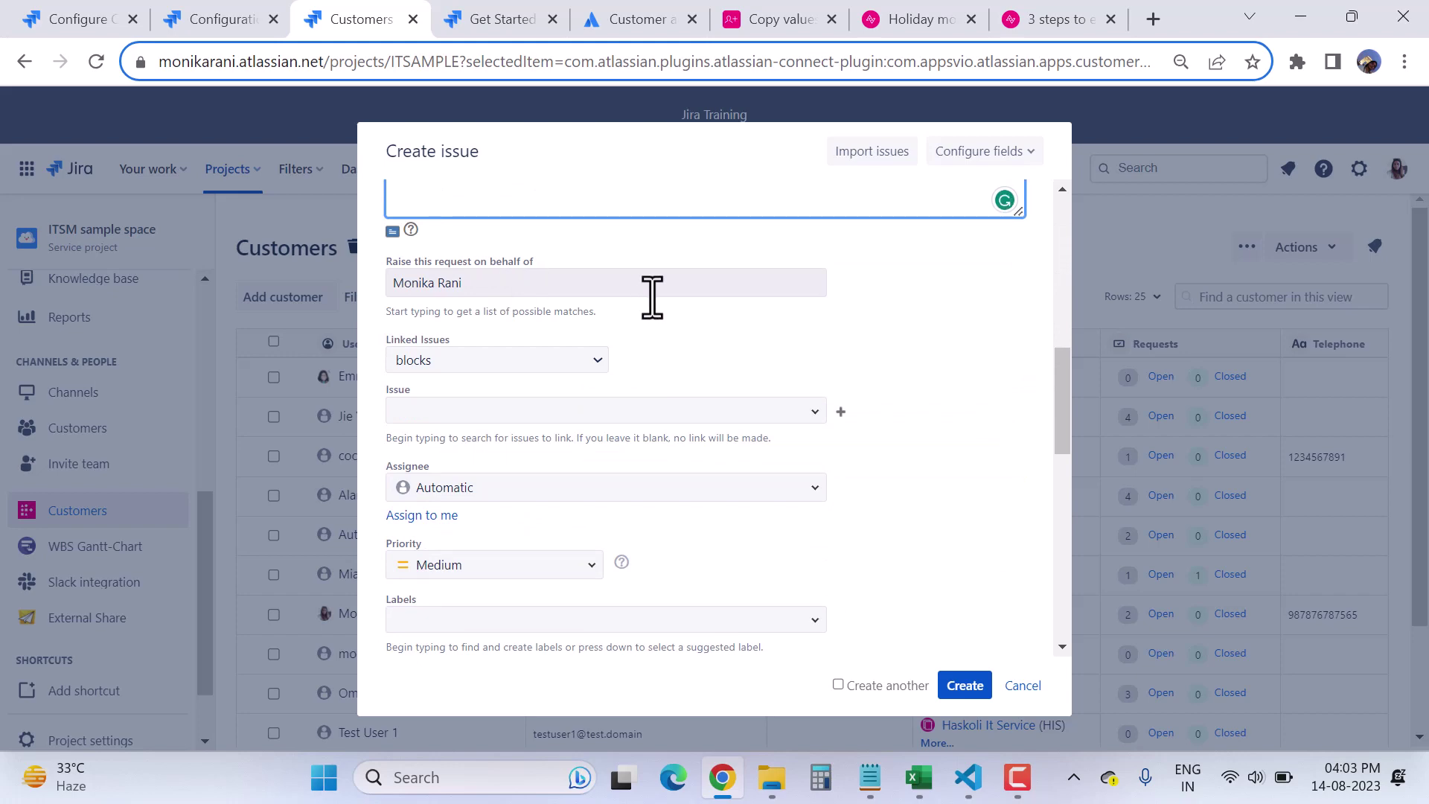
scroll(679, 392, down, 10)
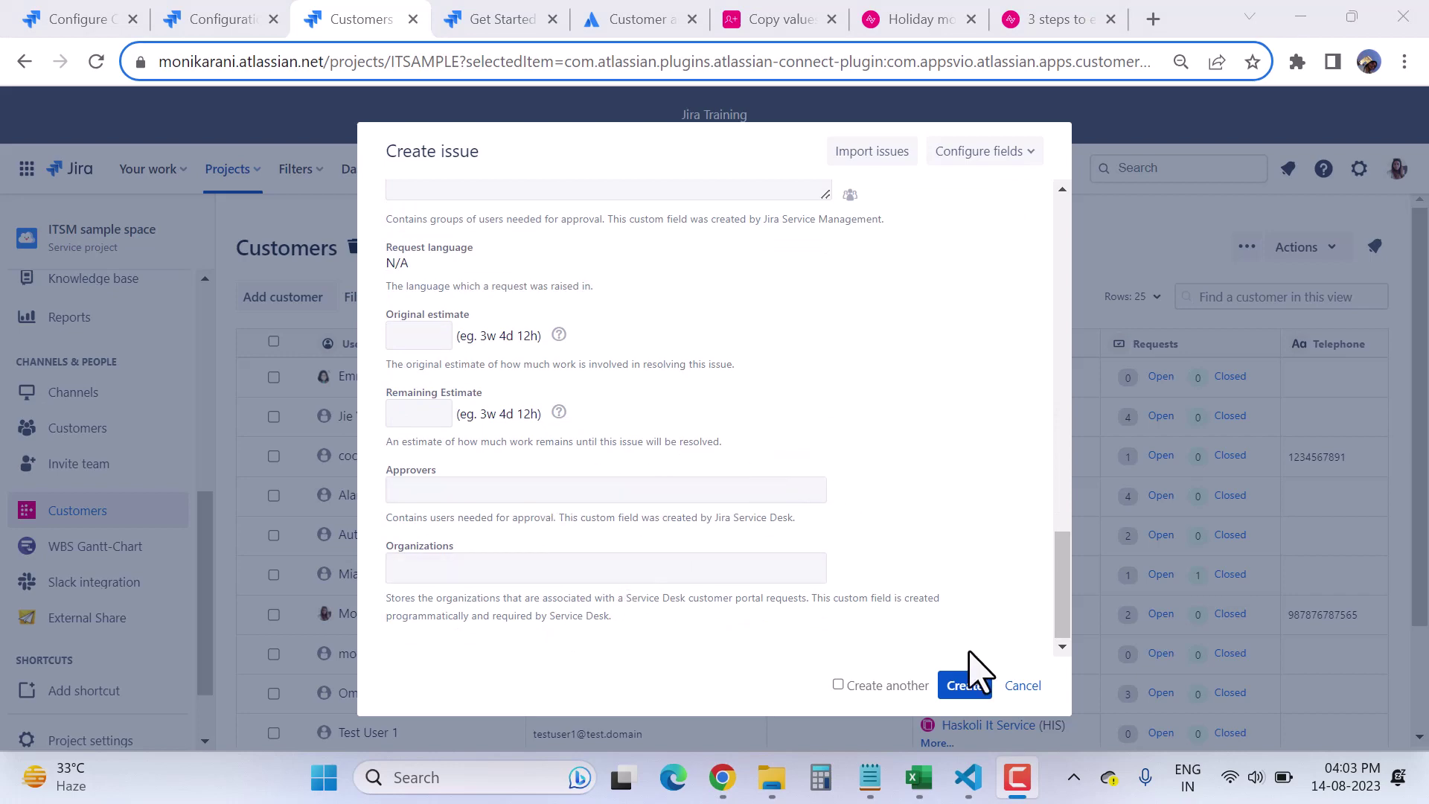
click(1014, 683)
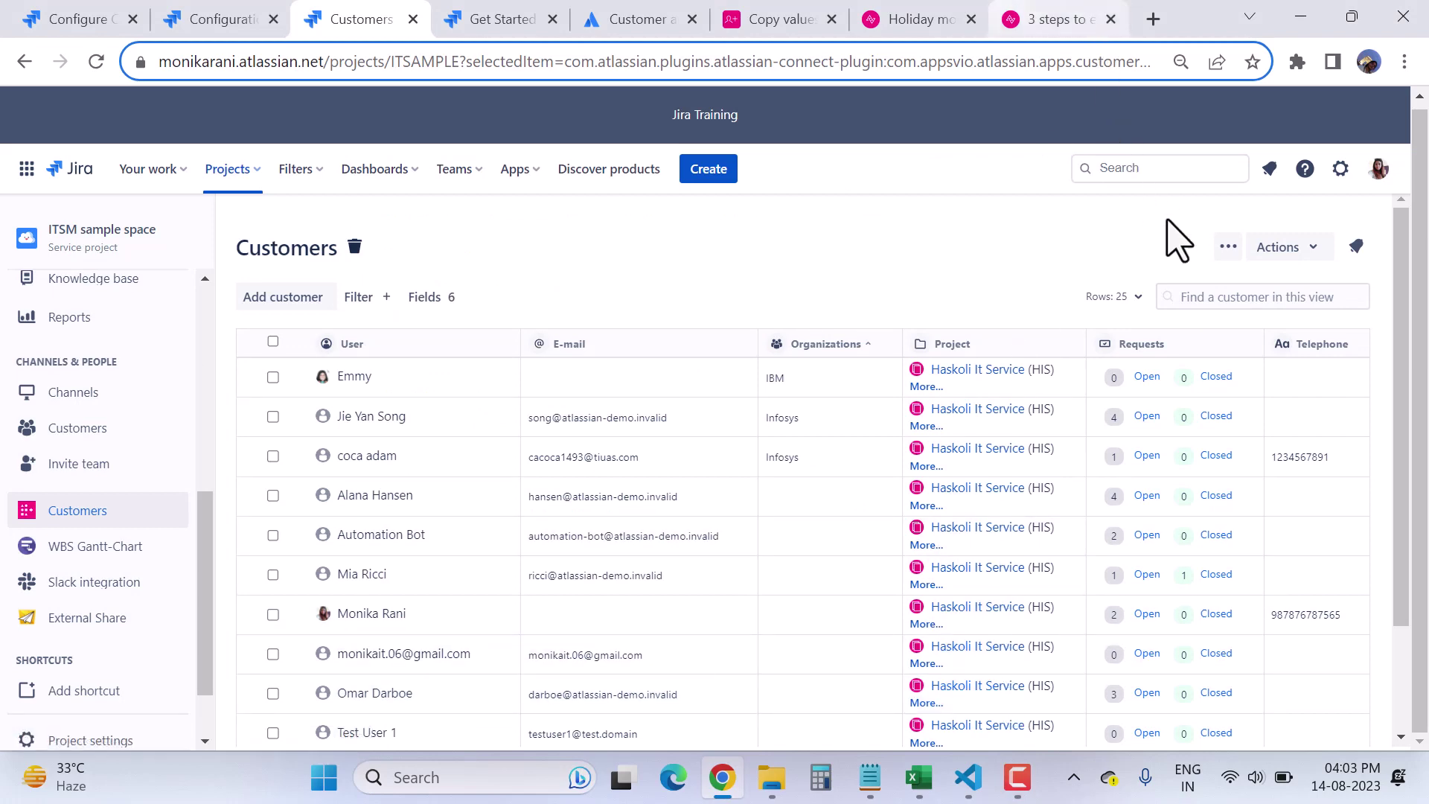
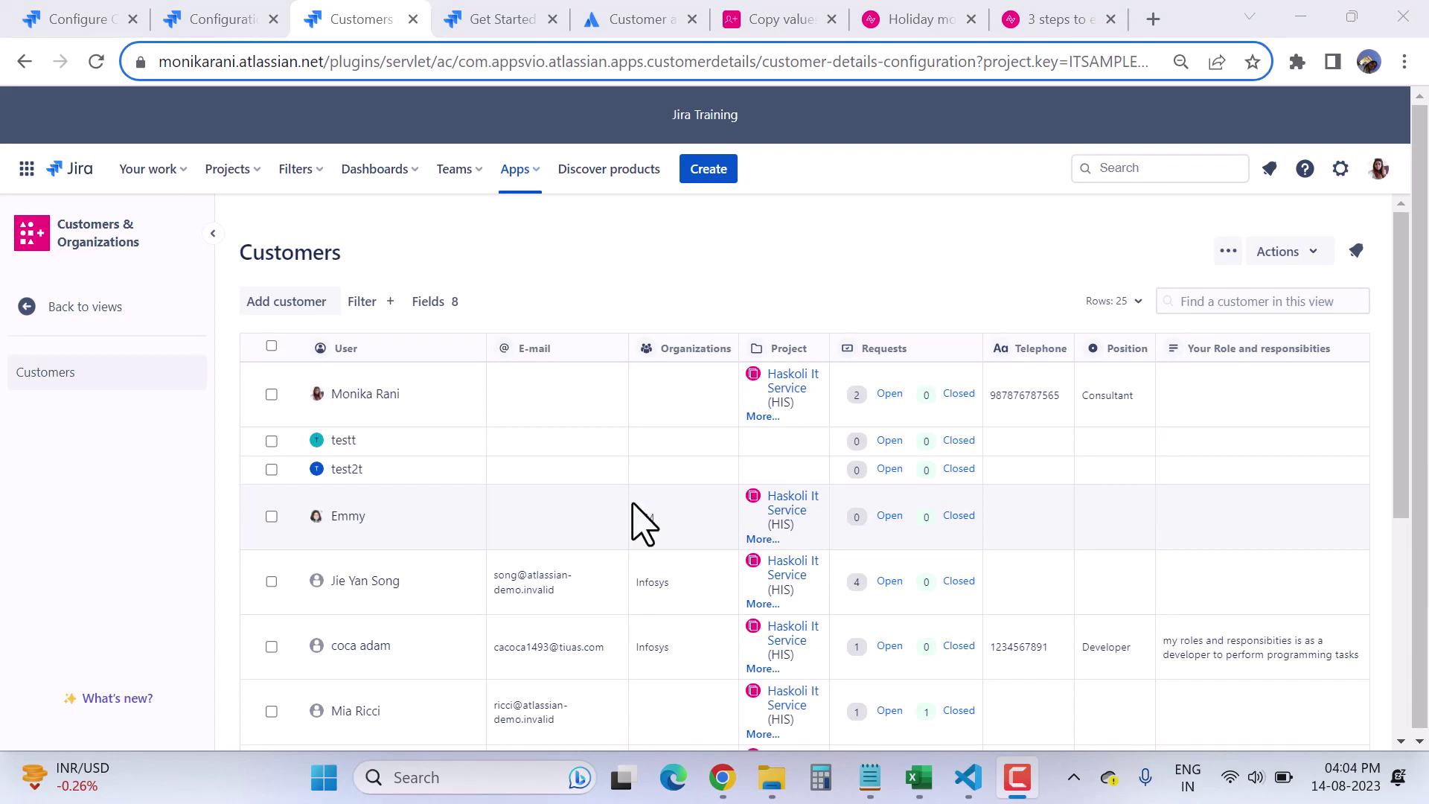
- Reorder the customers table by moving the Organizations column to the end and the Position column between Project and Requests
scroll(621, 294, down, 2)
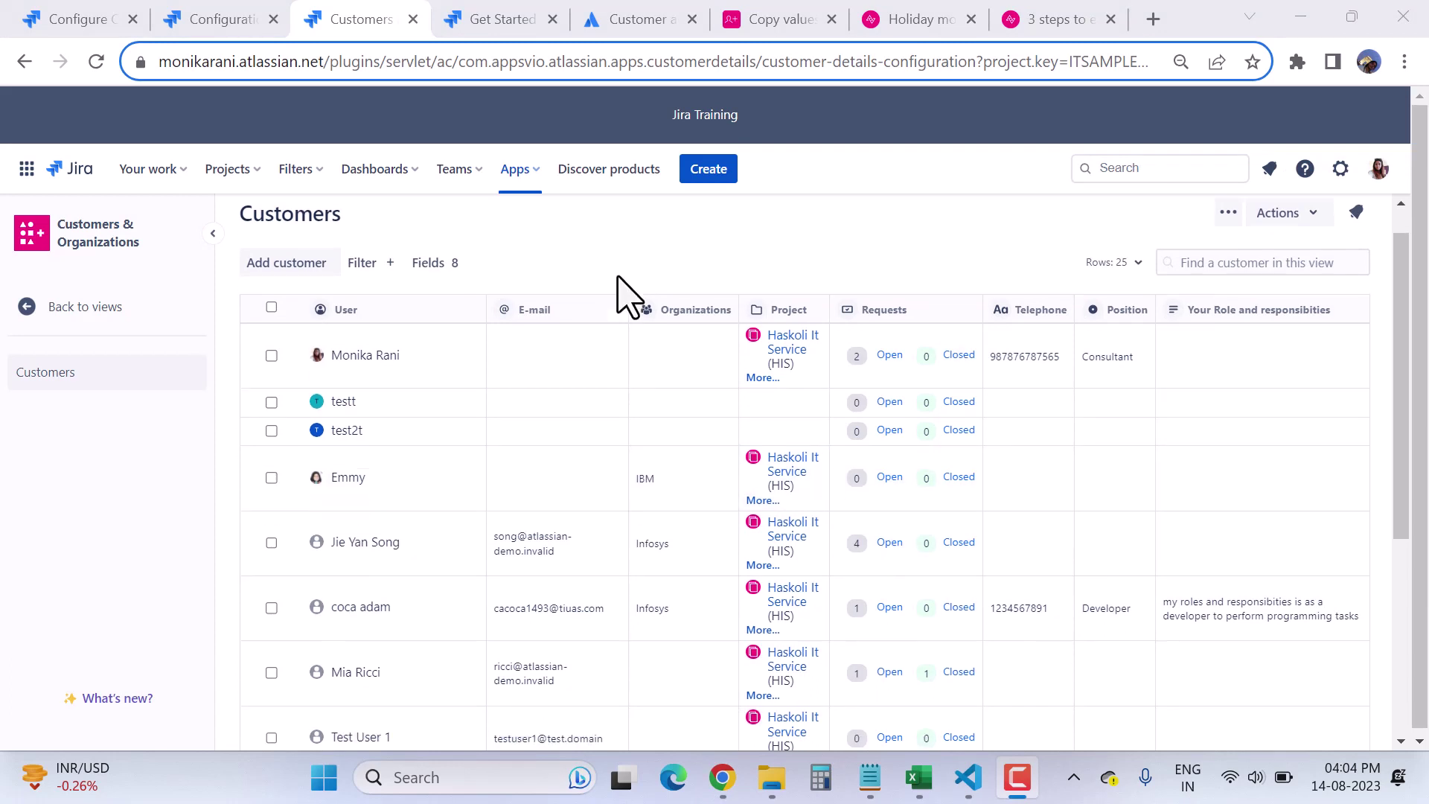
scroll(620, 294, up, 2)
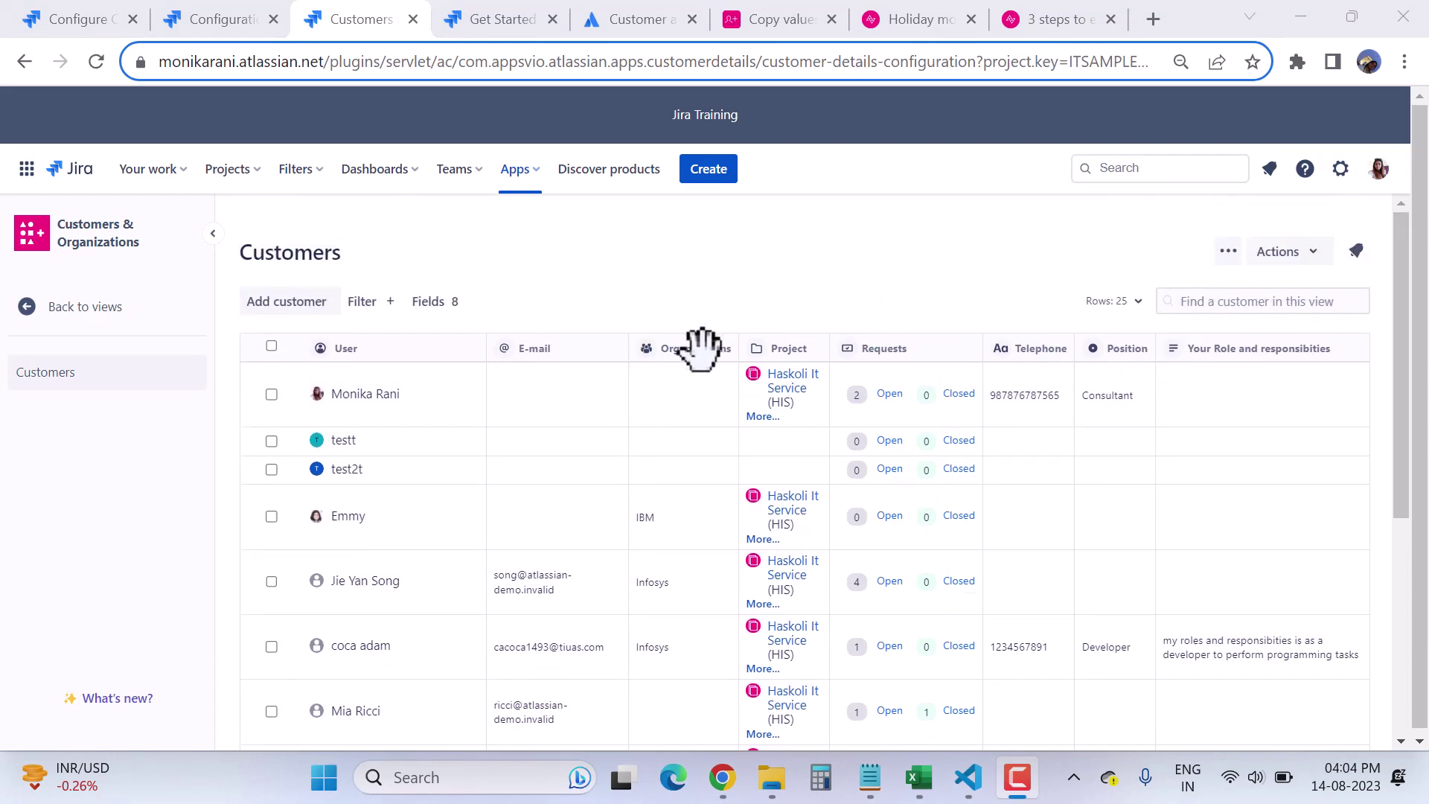
drag(699, 346, 1220, 363)
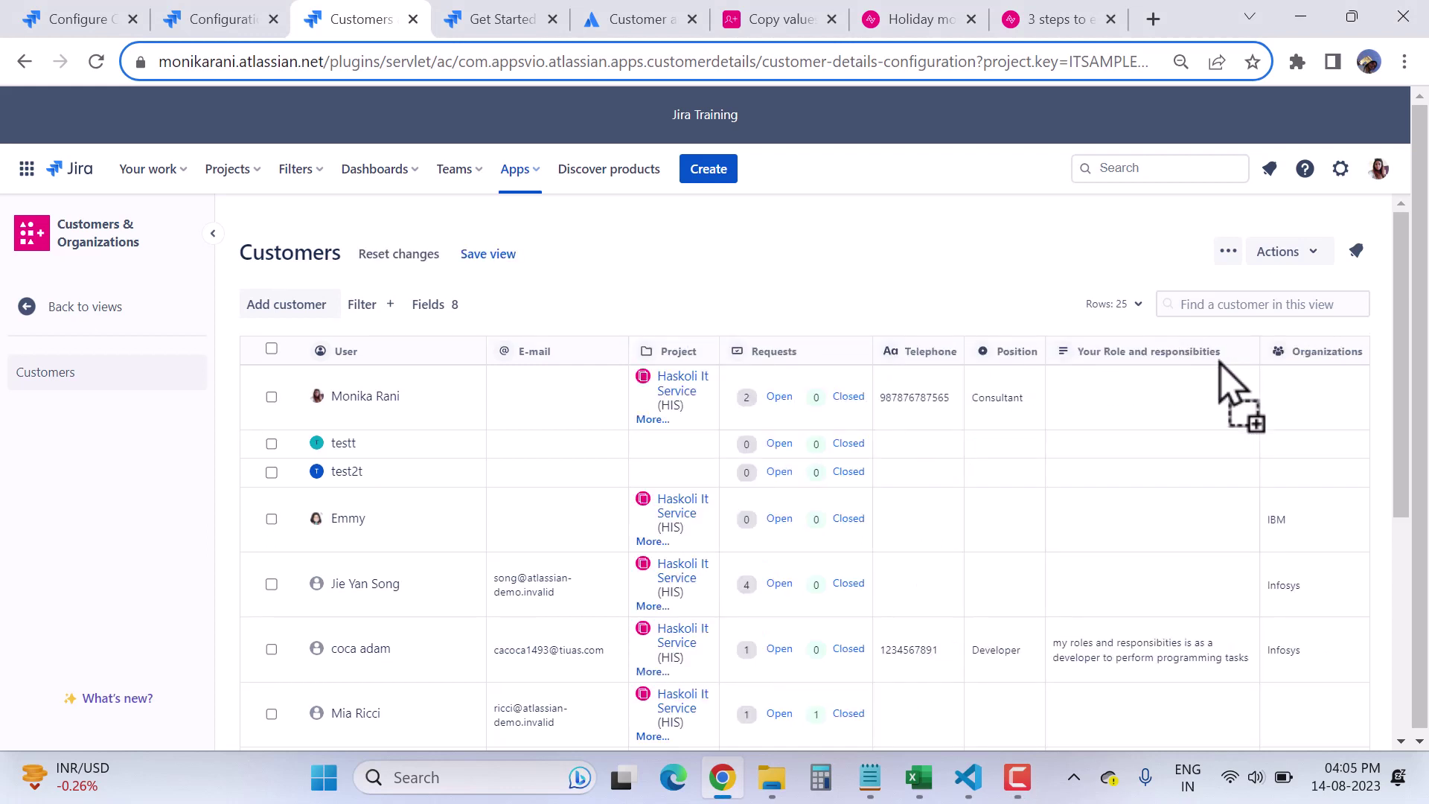
drag(985, 346, 733, 348)
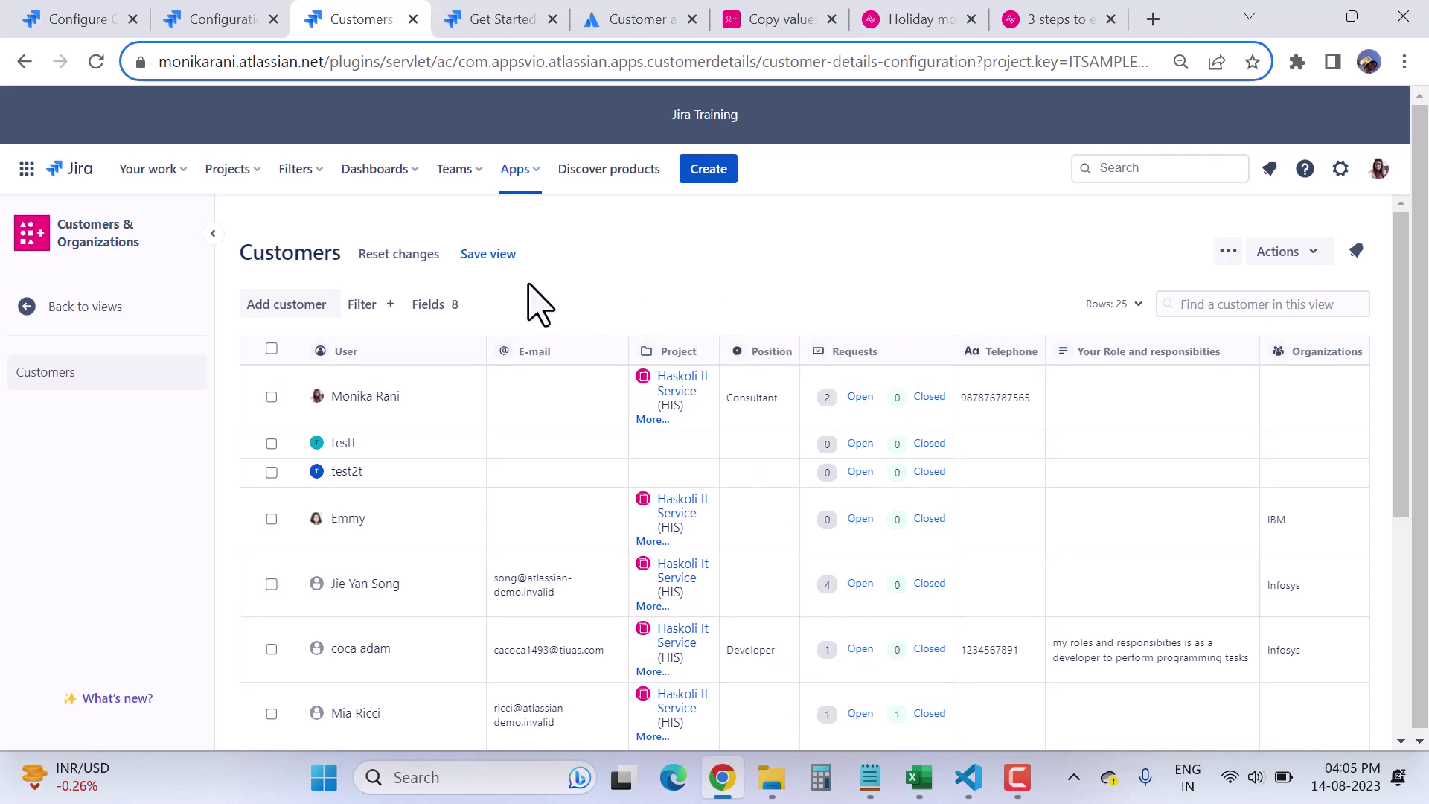
- Save the customized customers table as a view named "my customers view" with Public availability
click(489, 254)
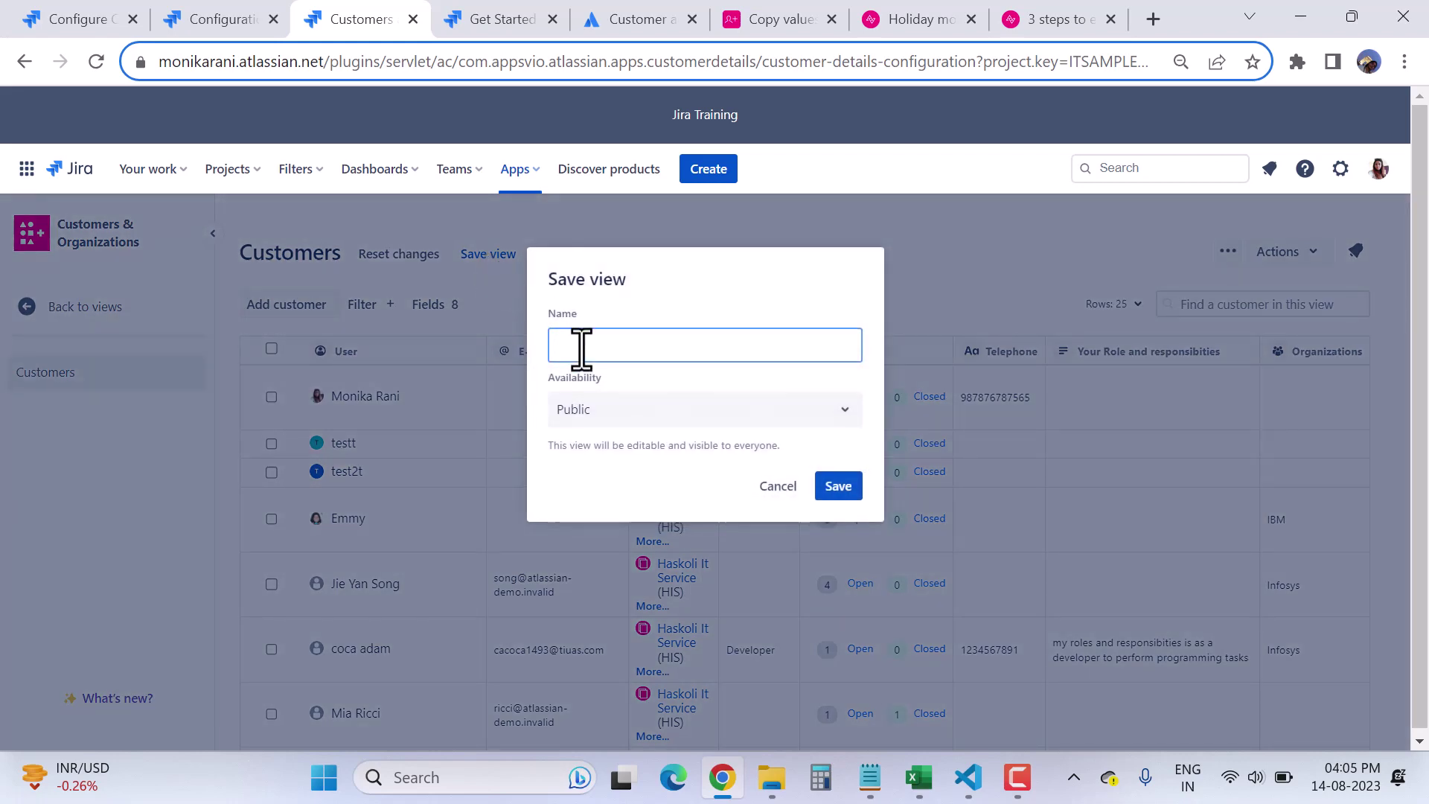
text(my customers view)
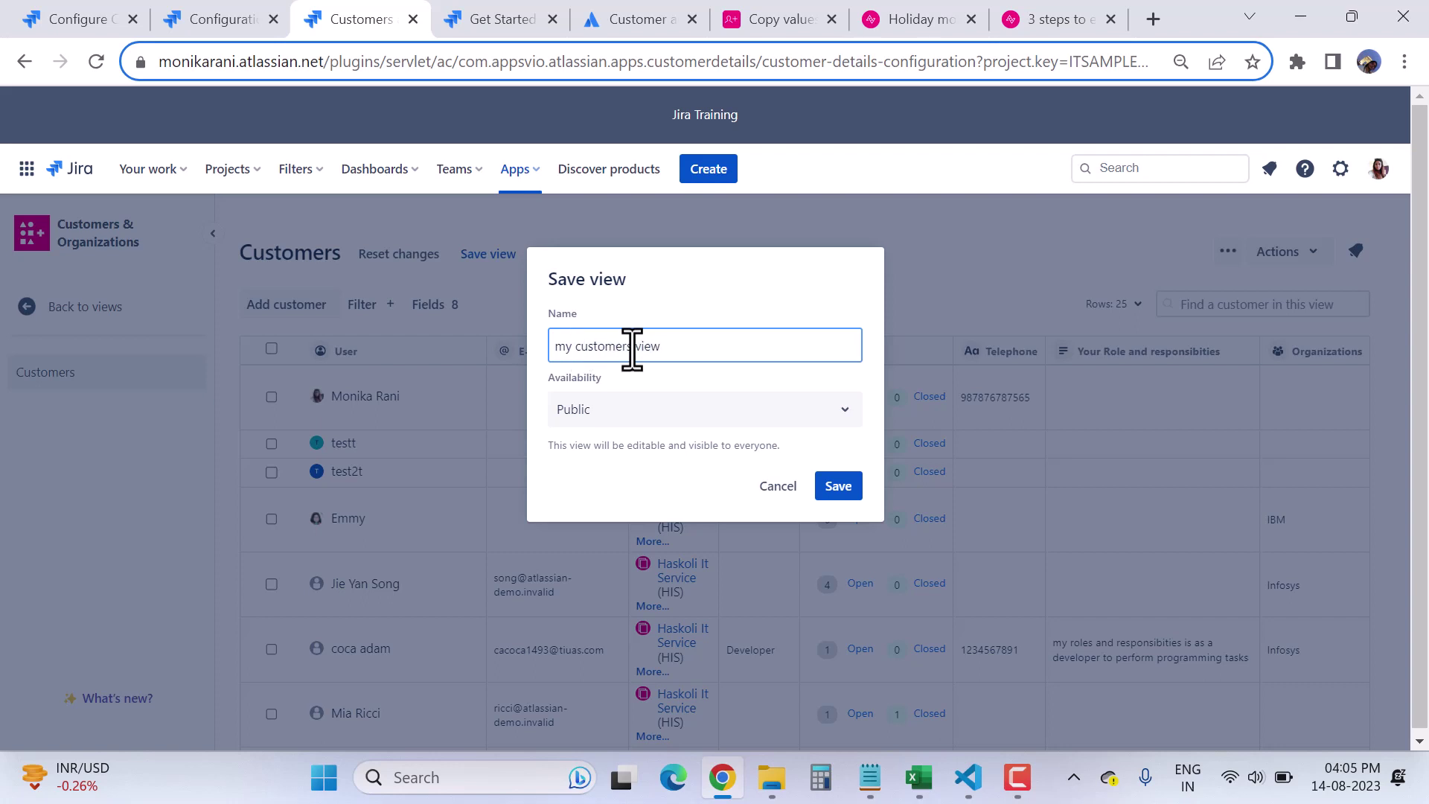
drag(673, 349, 558, 347)
click(676, 350)
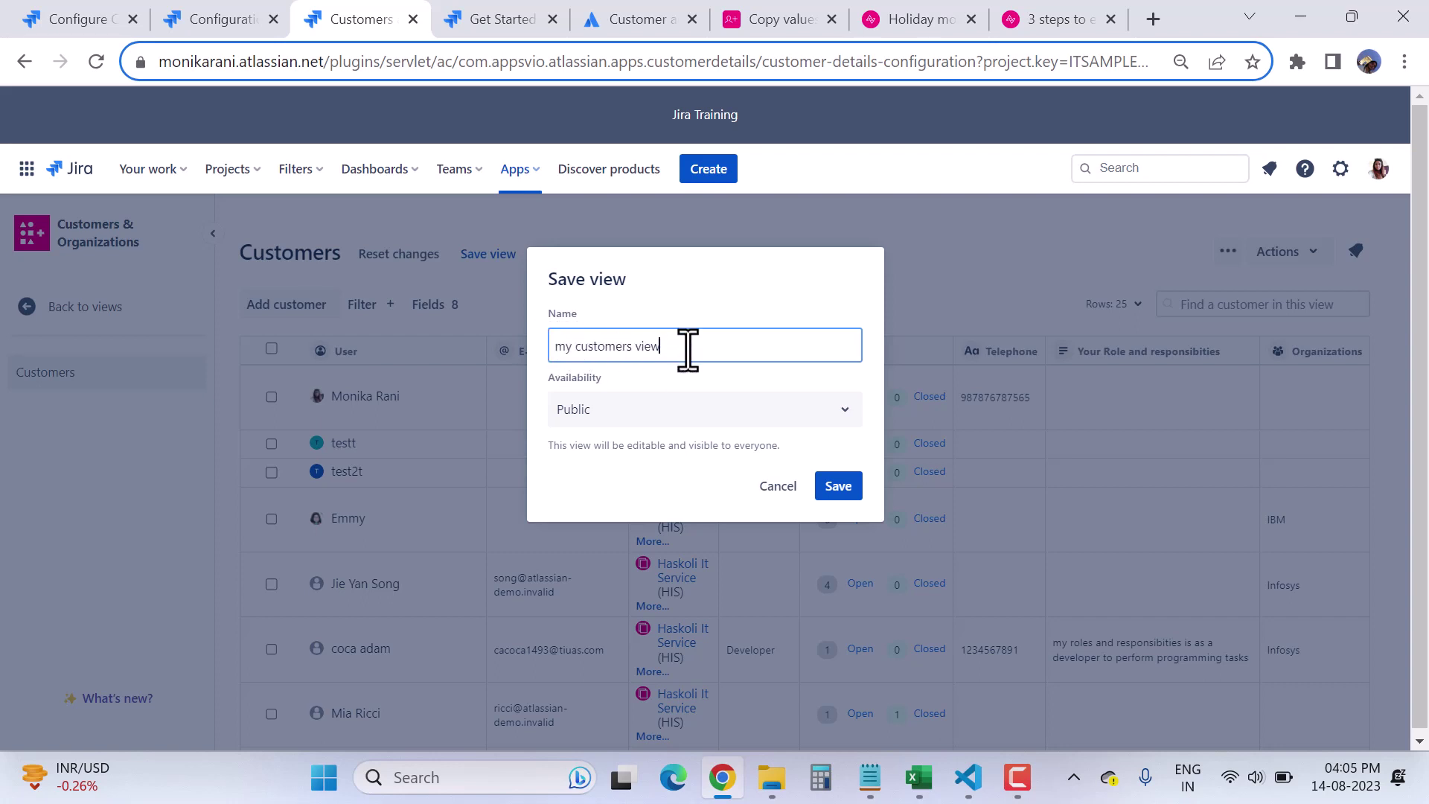
click(677, 415)
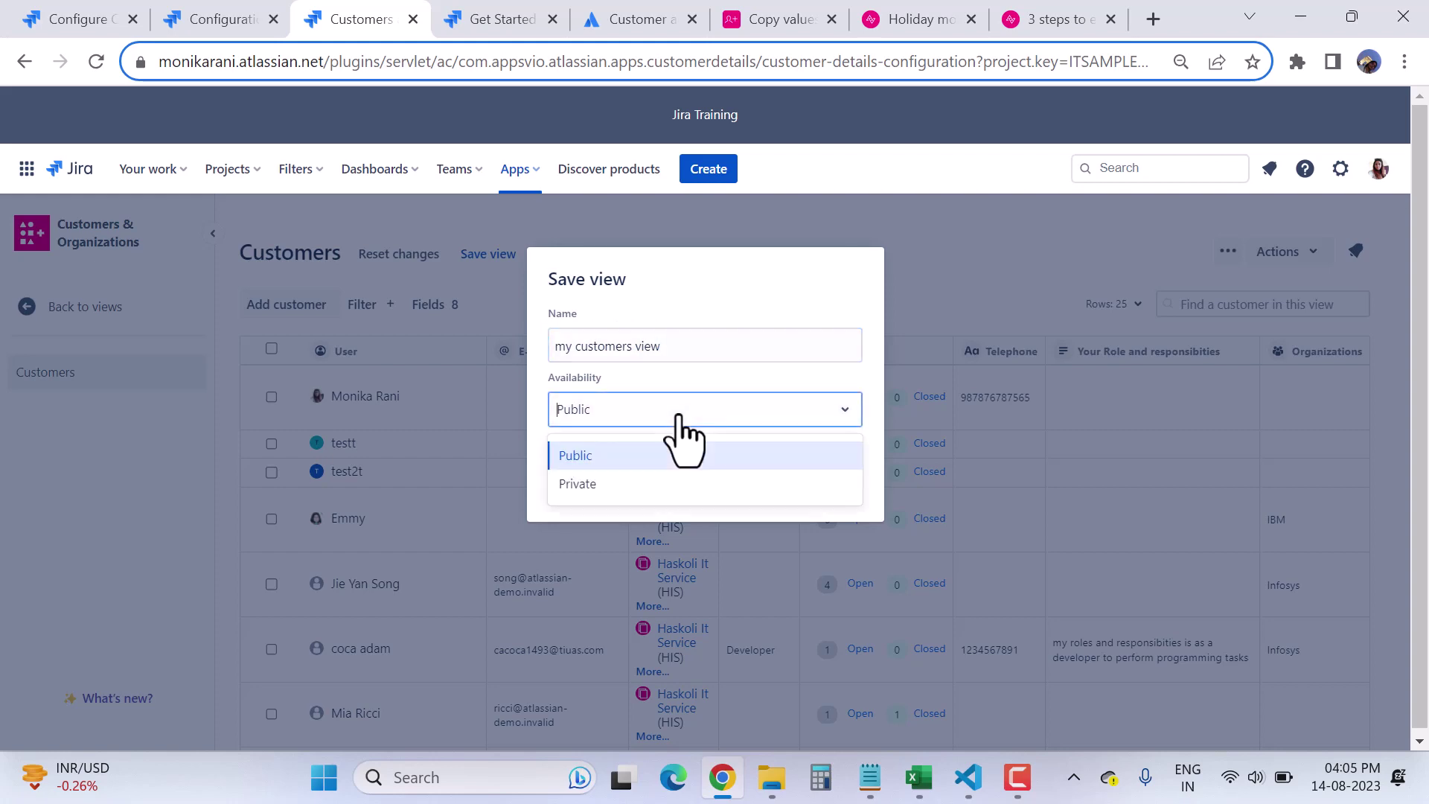
click(644, 463)
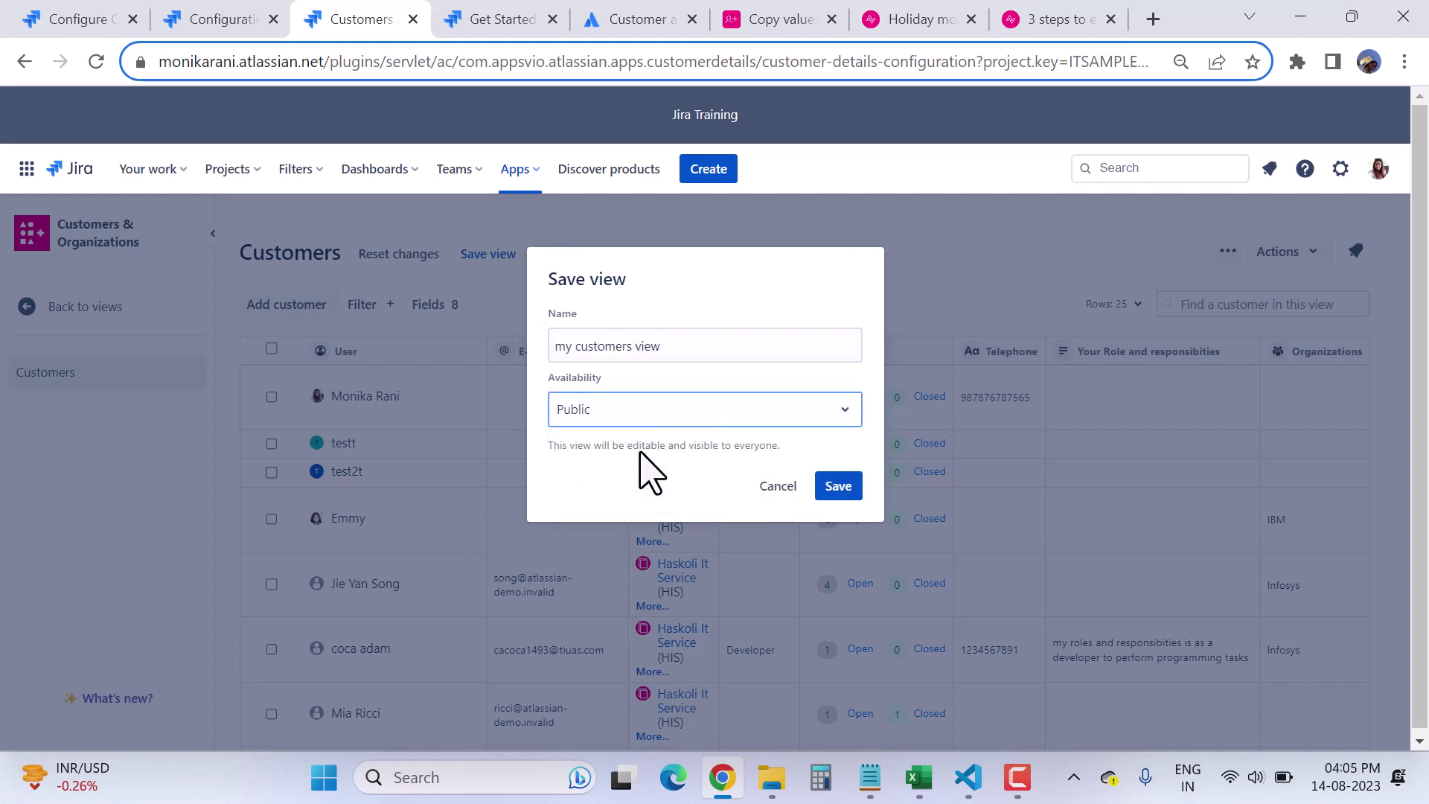
click(836, 488)
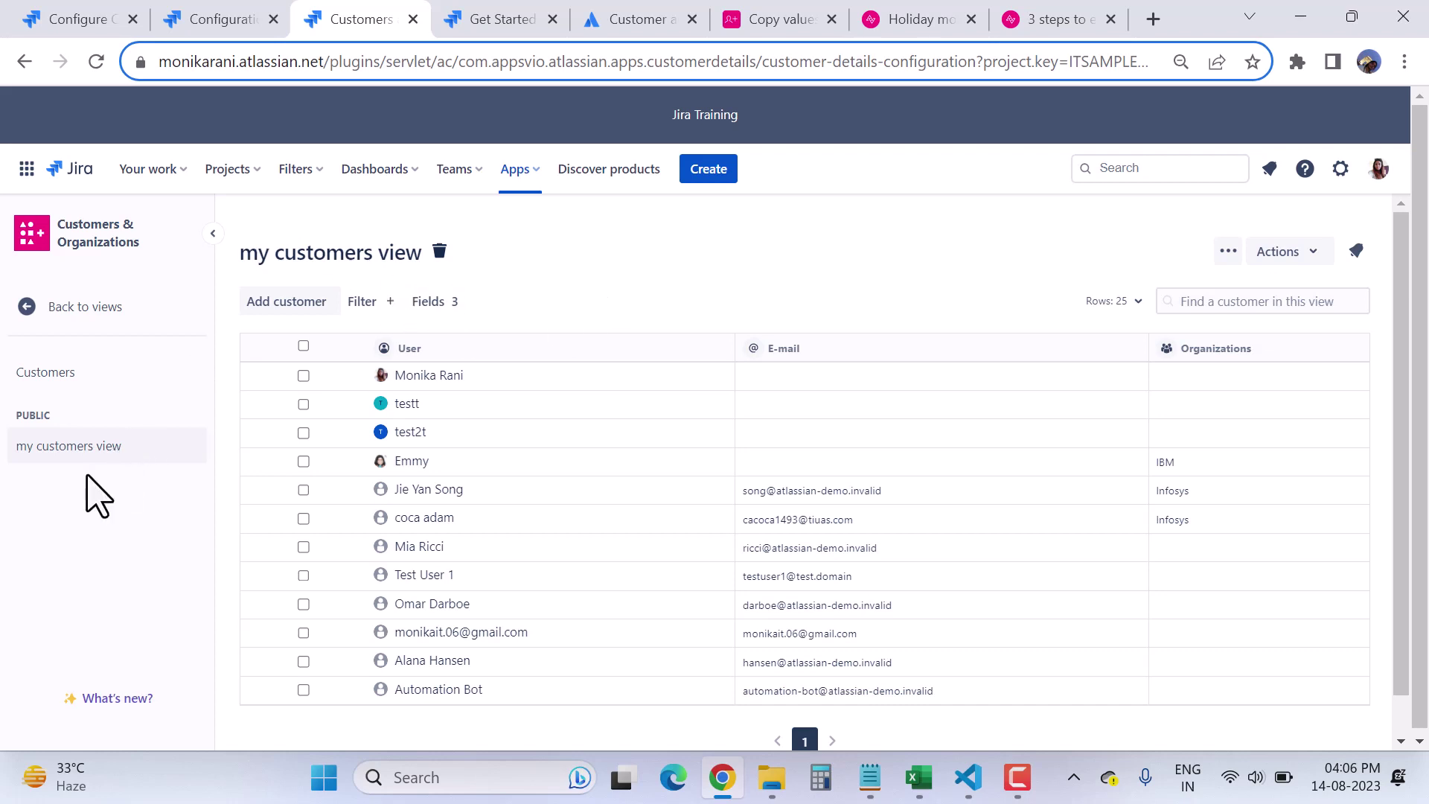
- Switch to the default Customers view, and go back to the views list to open Organizations
click(43, 376)
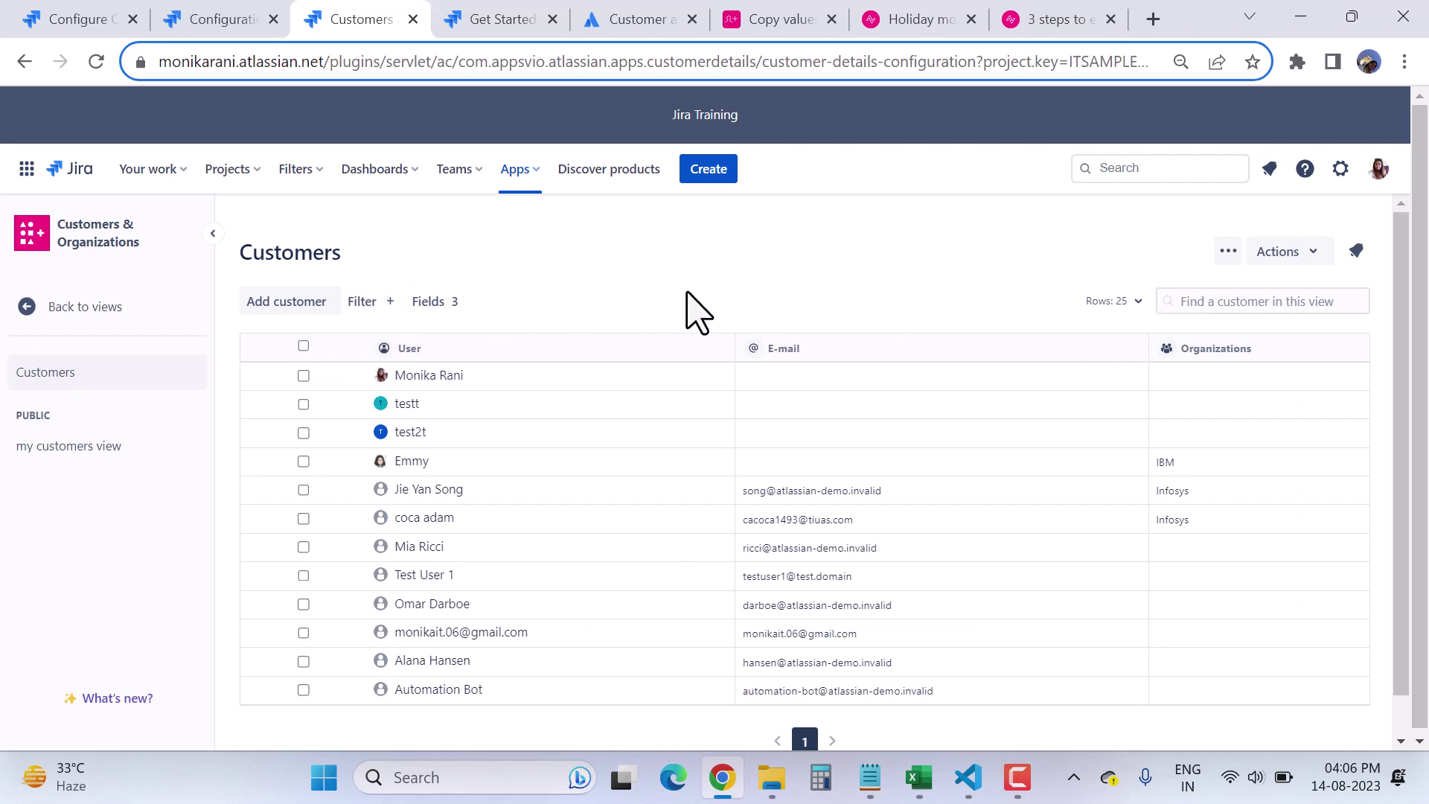
click(85, 307)
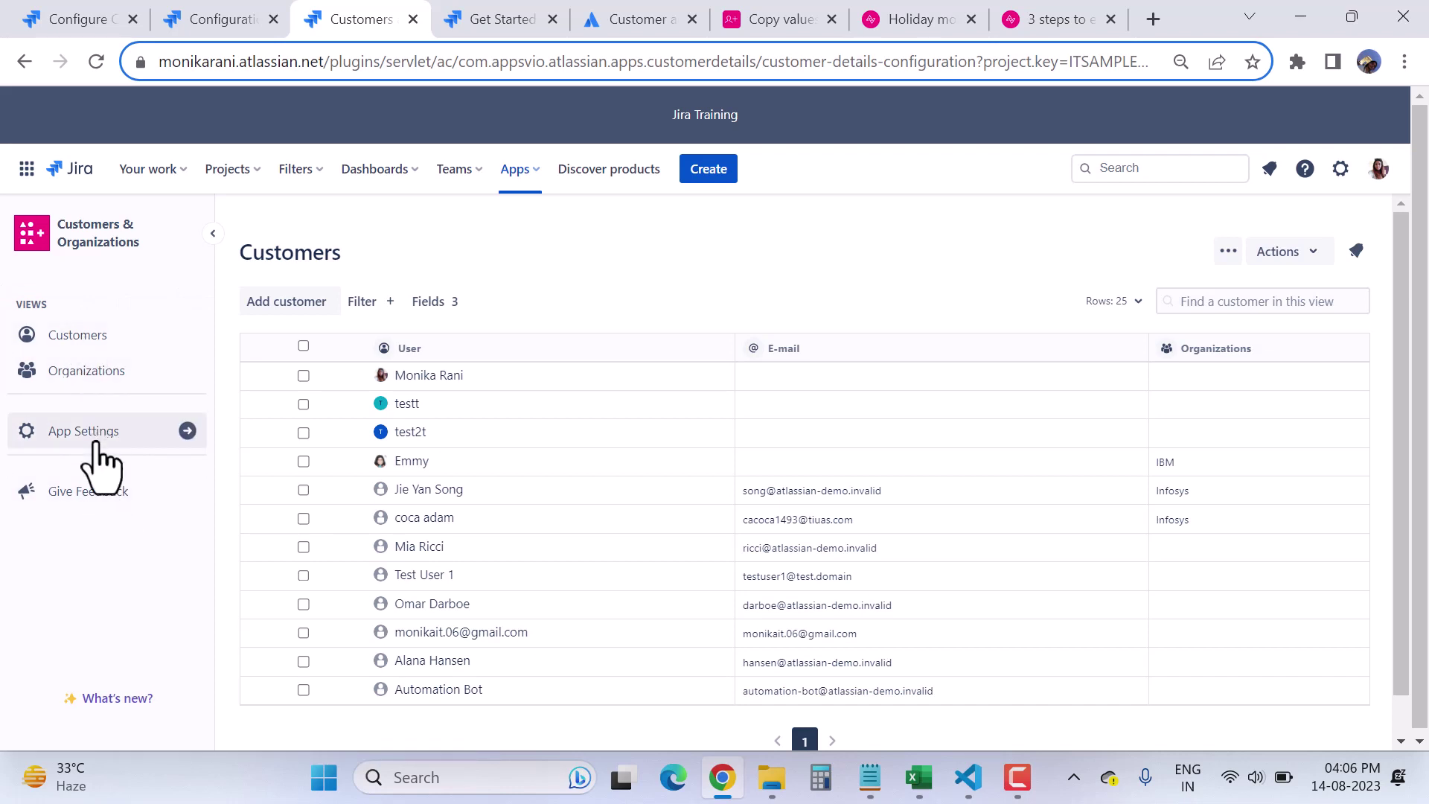
click(88, 372)
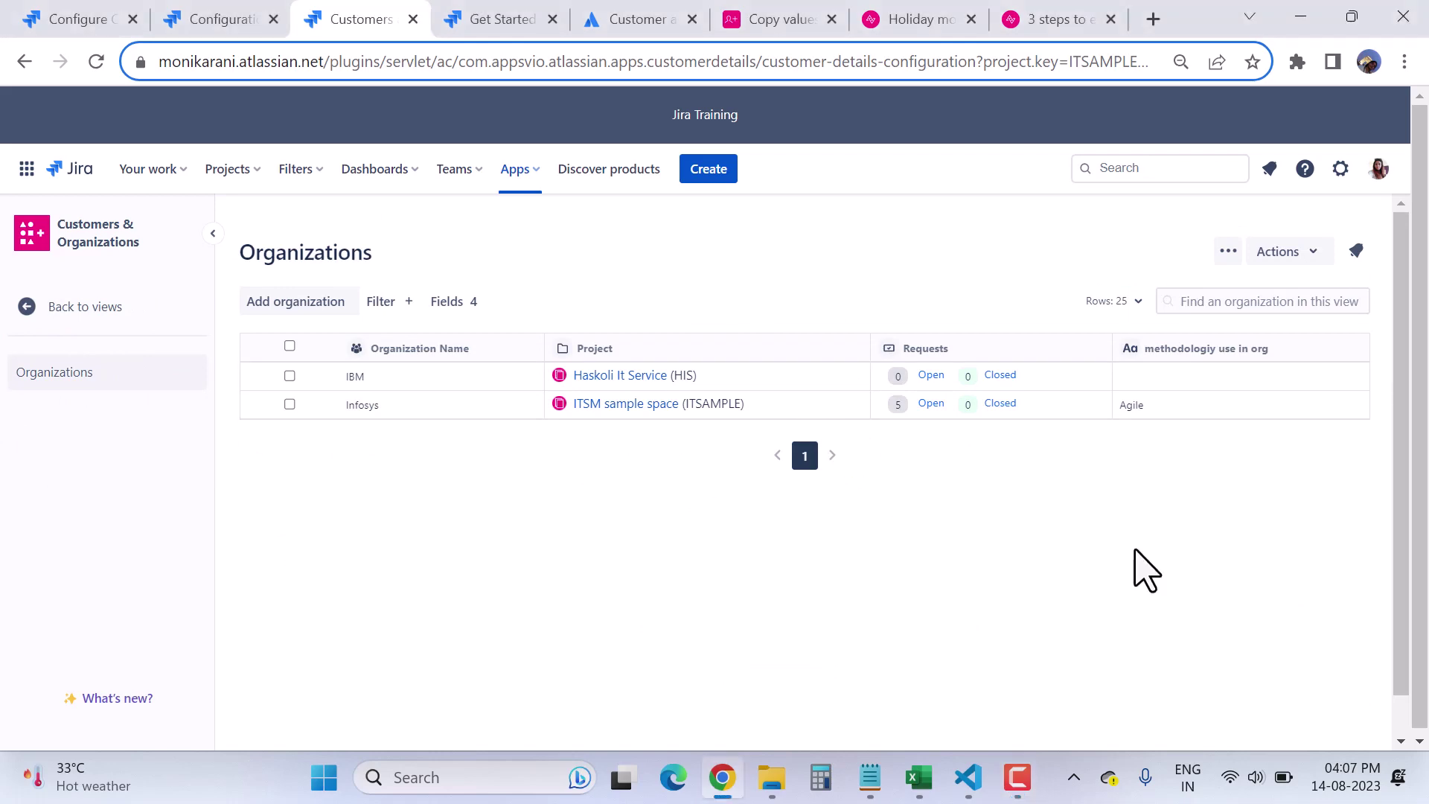
- Review the service project choices for adding an organization and the actions available for the Organizations view, without adding anything
click(298, 305)
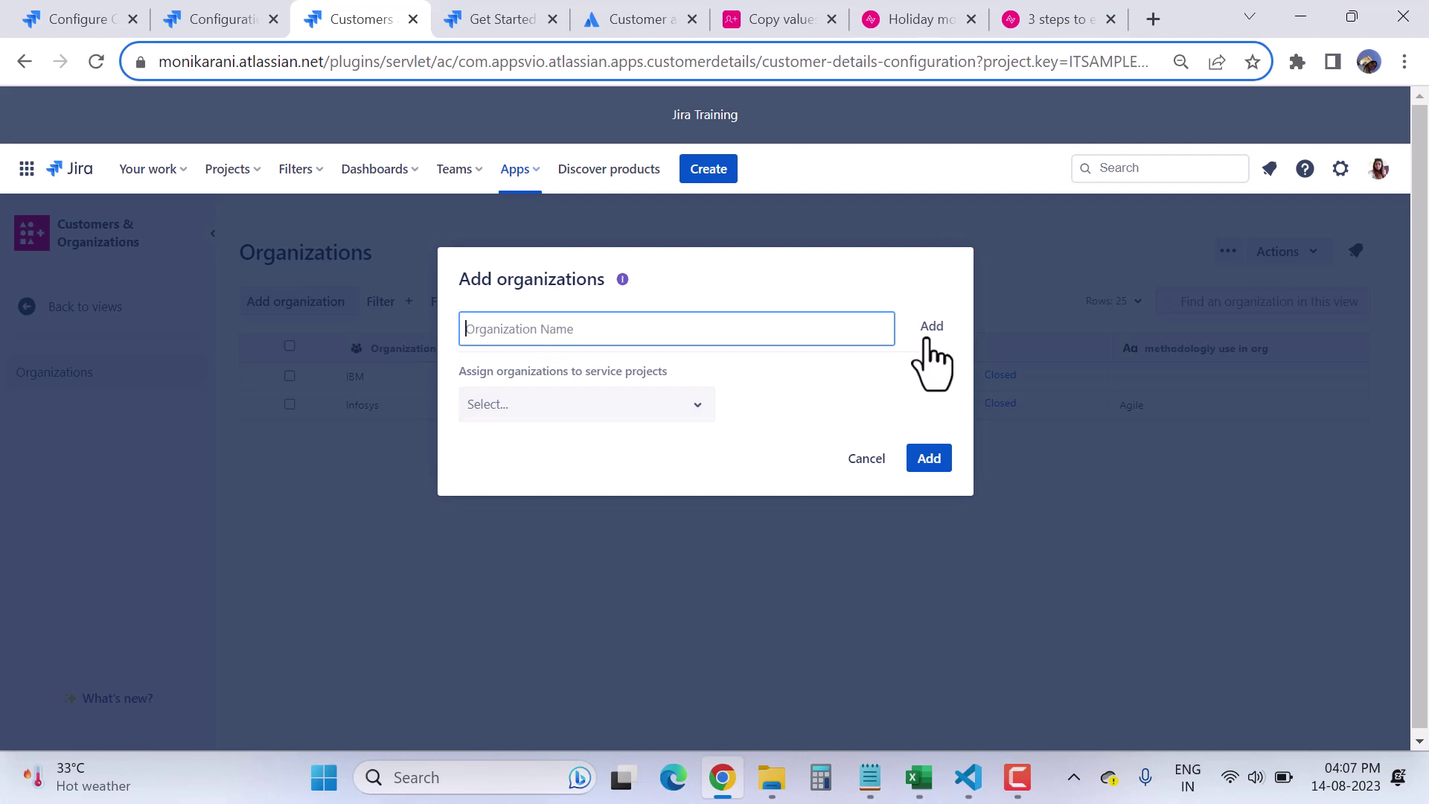
click(536, 411)
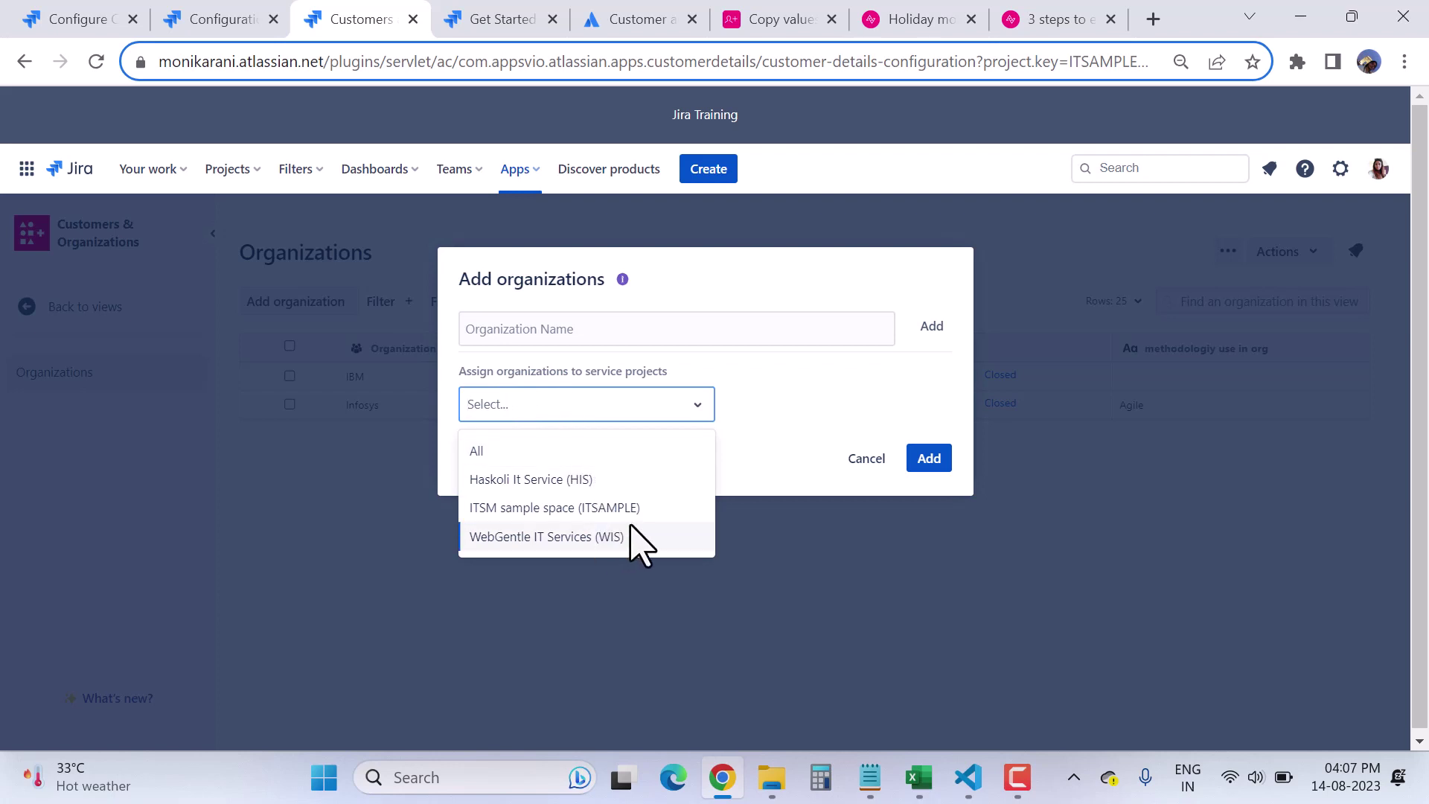
click(864, 466)
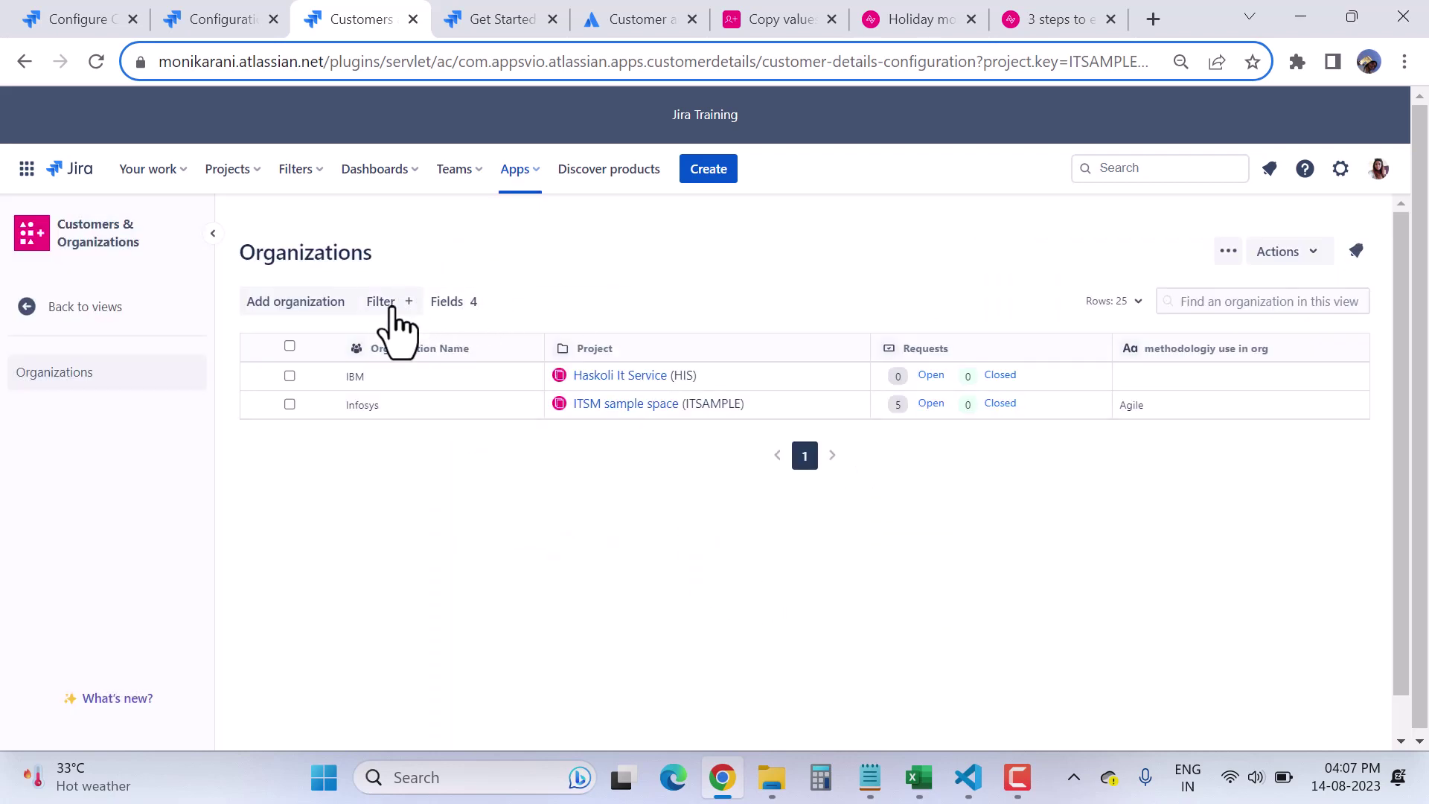
click(1296, 257)
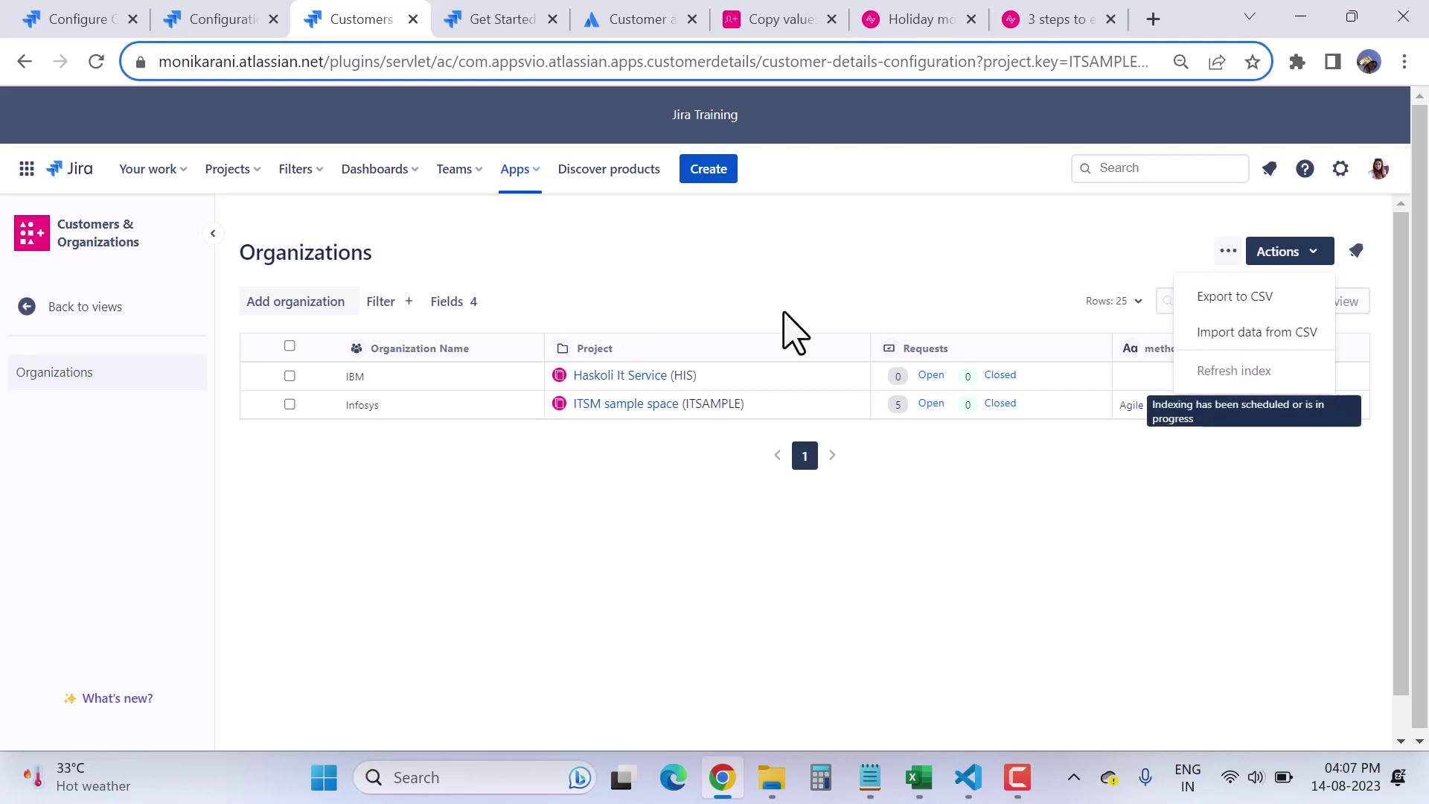
click(801, 280)
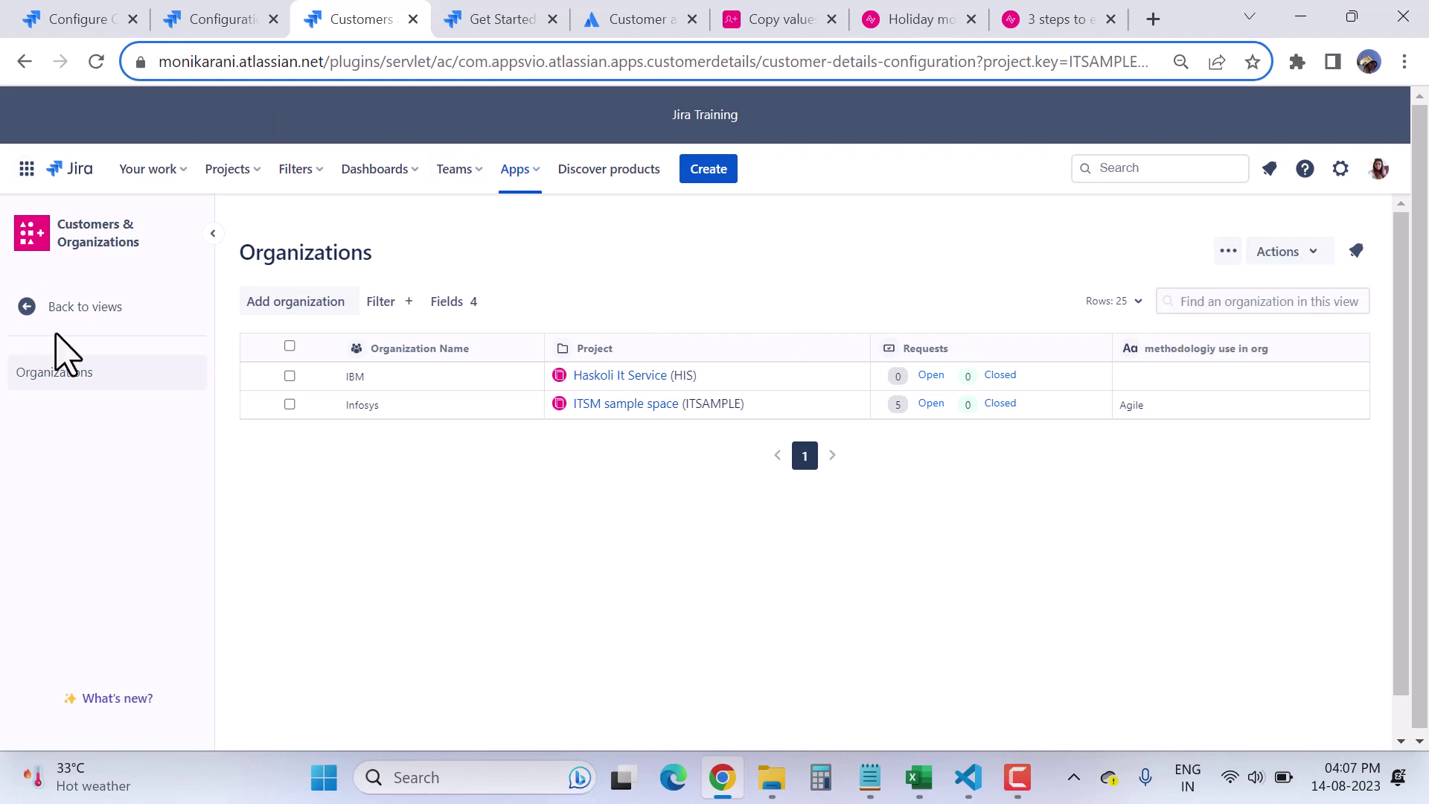
- Open the Forms page in the app settings
click(73, 311)
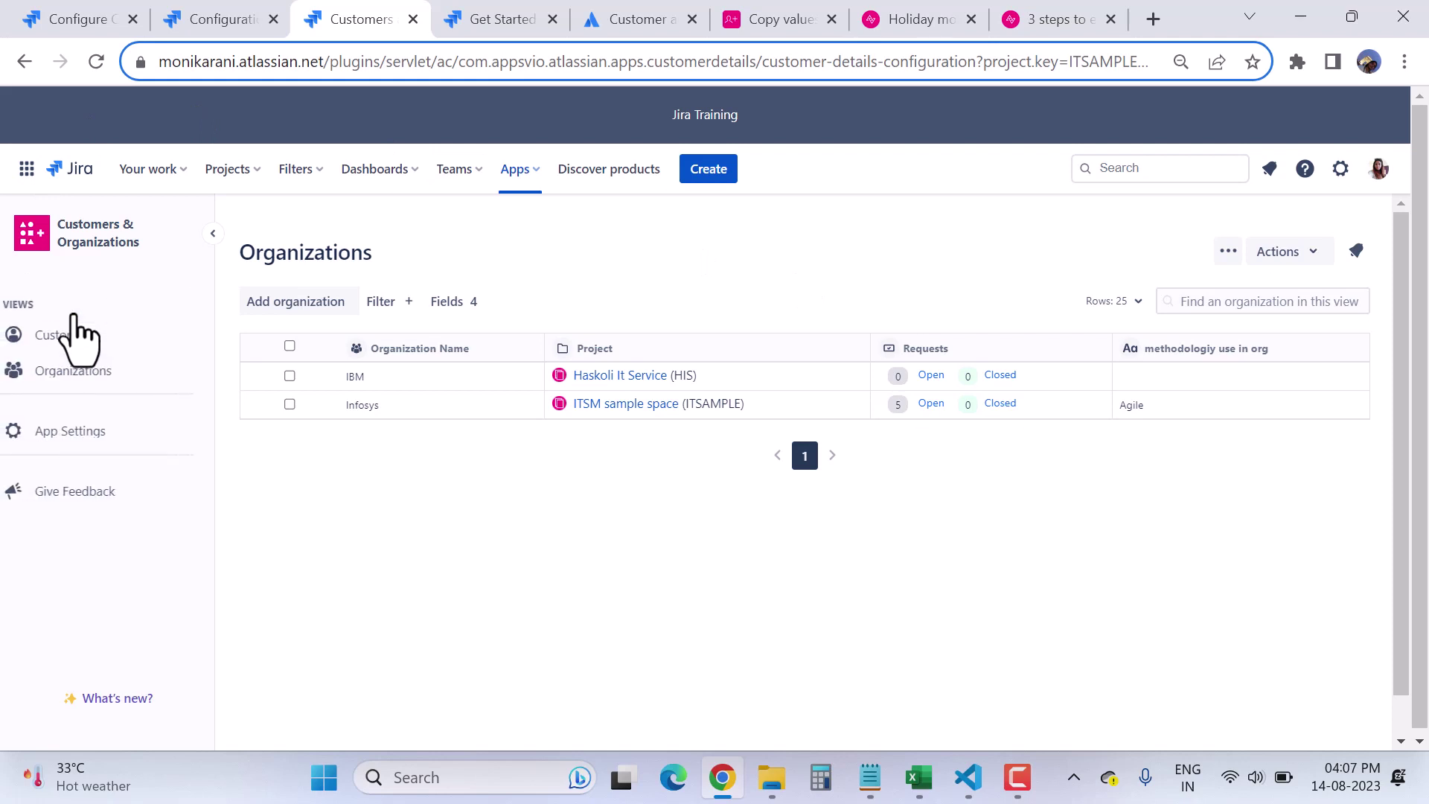
click(115, 434)
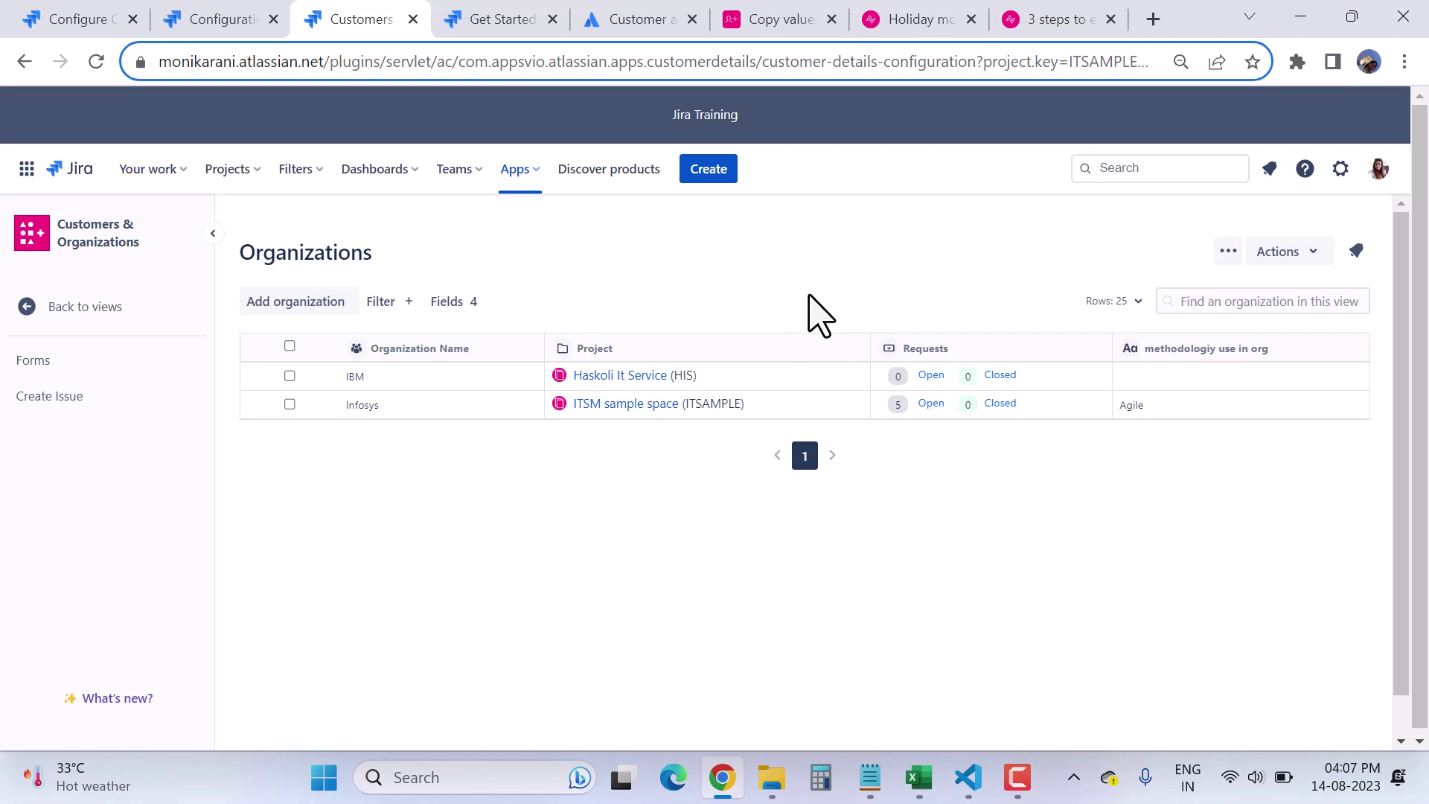
click(108, 371)
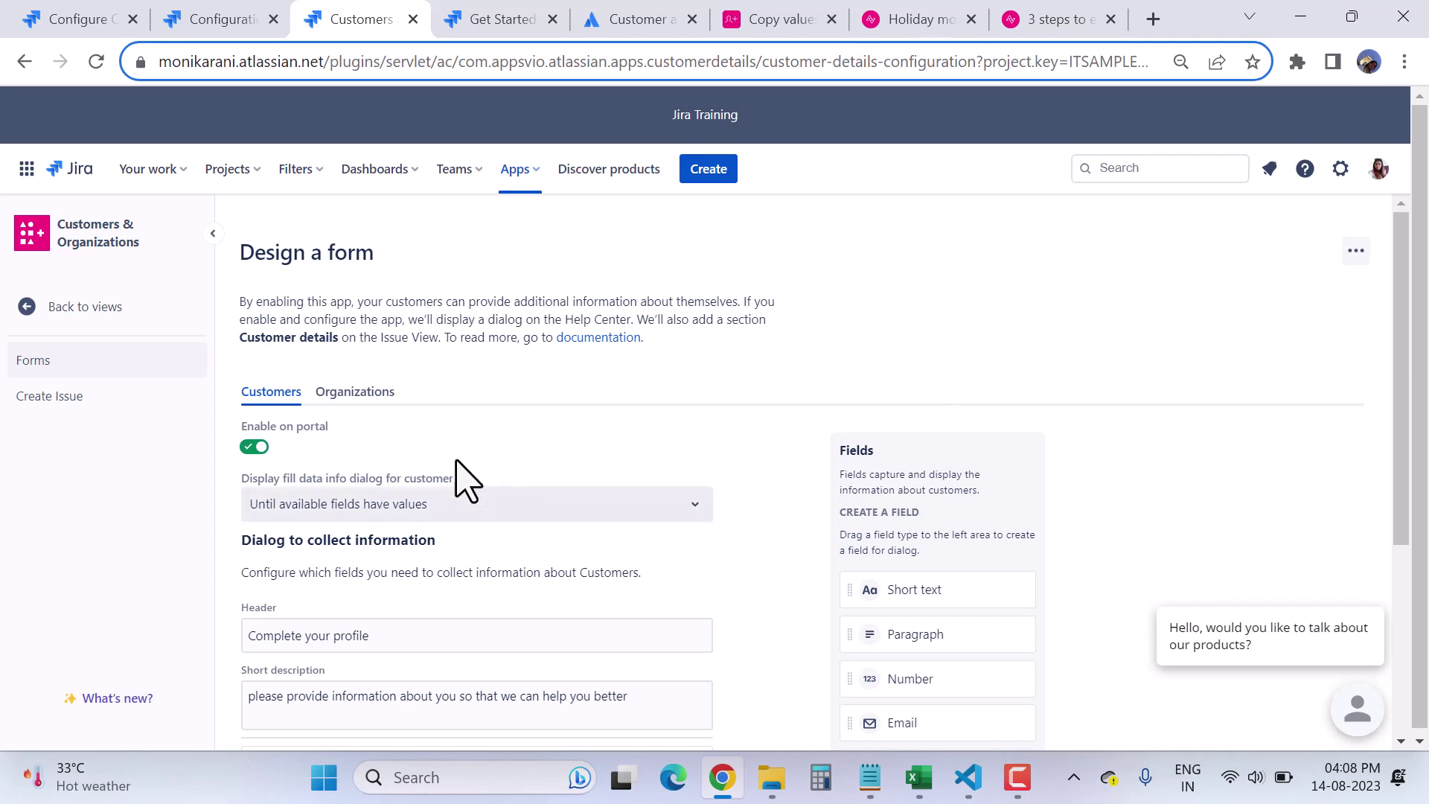
- Examine the Customers form design, including the dialog display options, the information dialog's description and the available field types
scroll(335, 446, down, 1)
scroll(335, 447, down, 1)
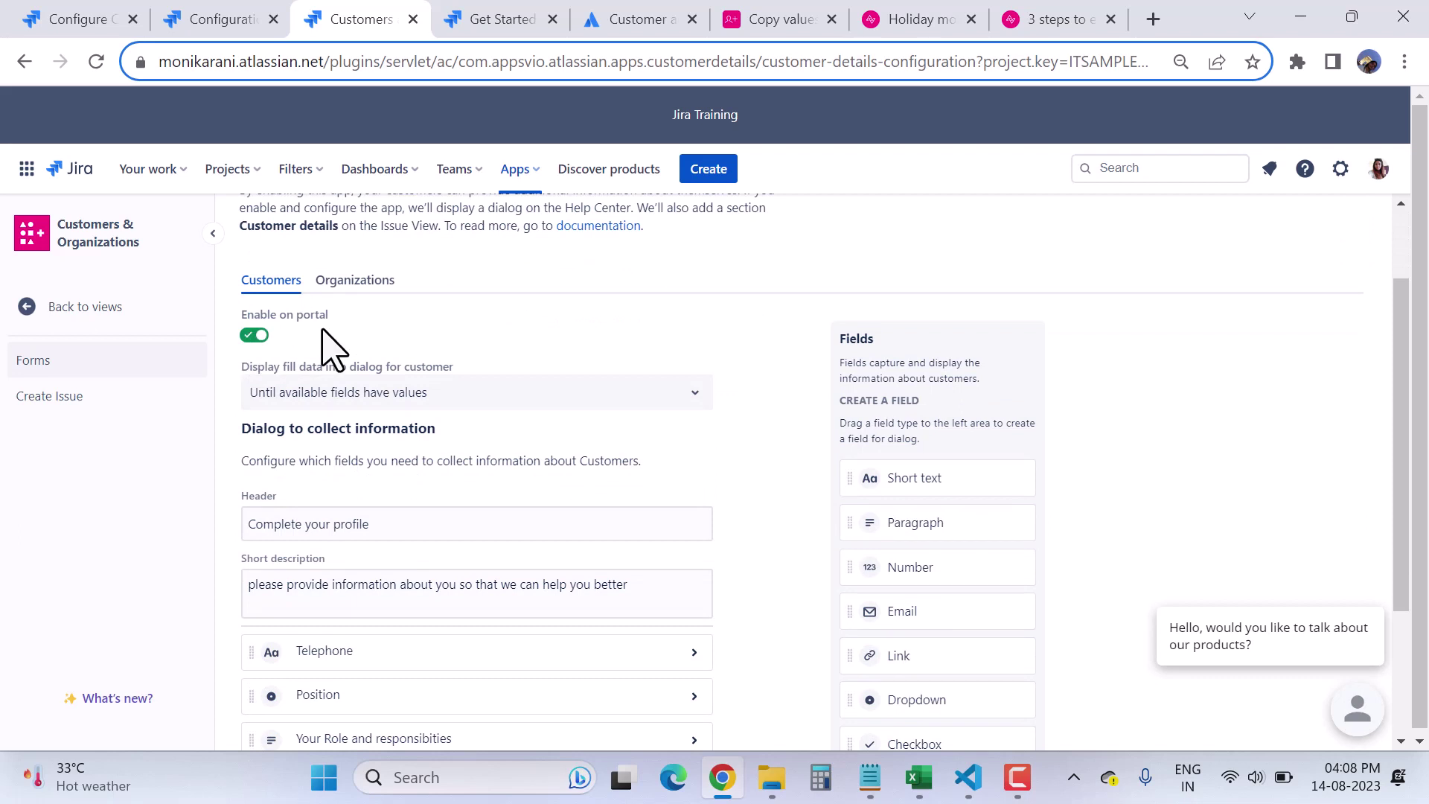
click(530, 400)
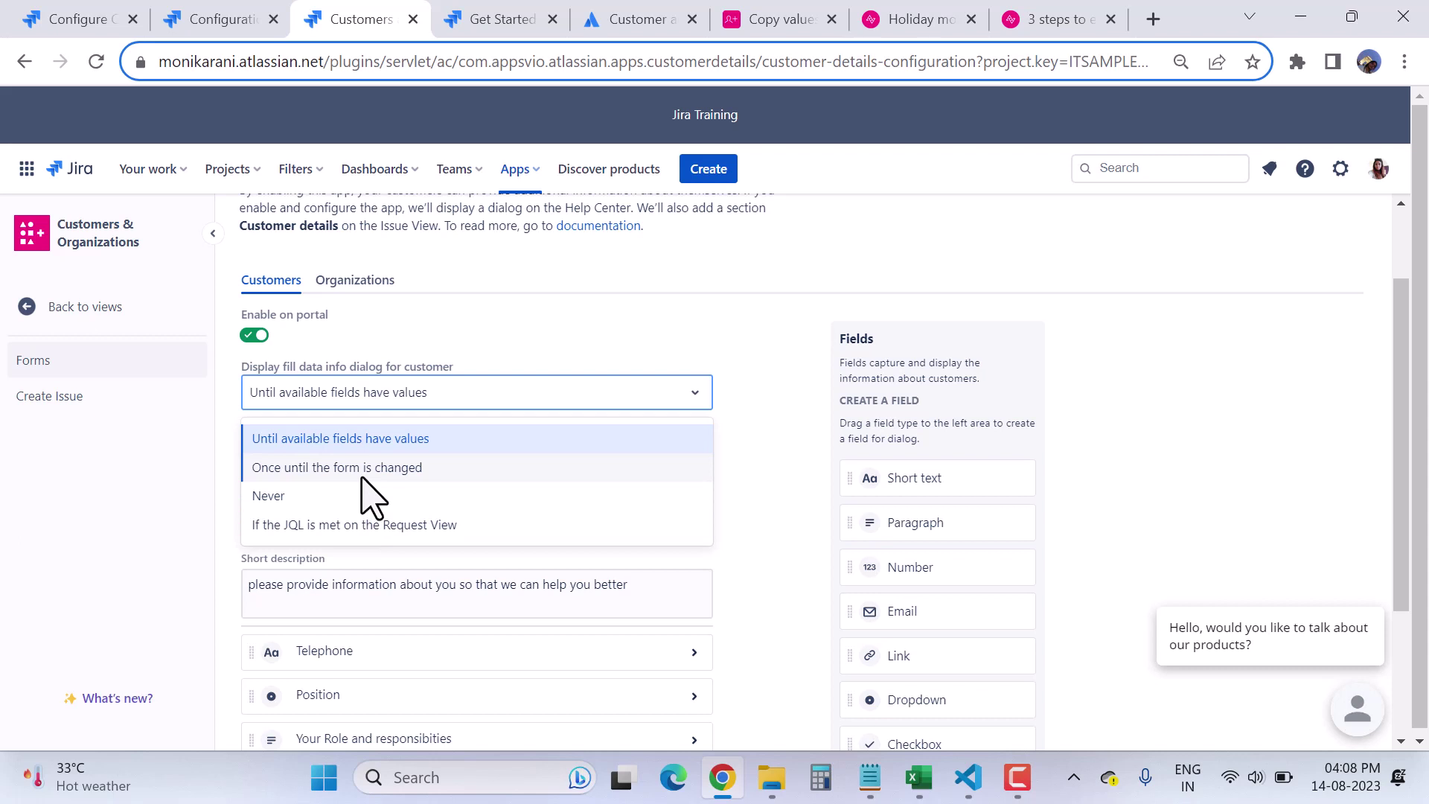
click(750, 468)
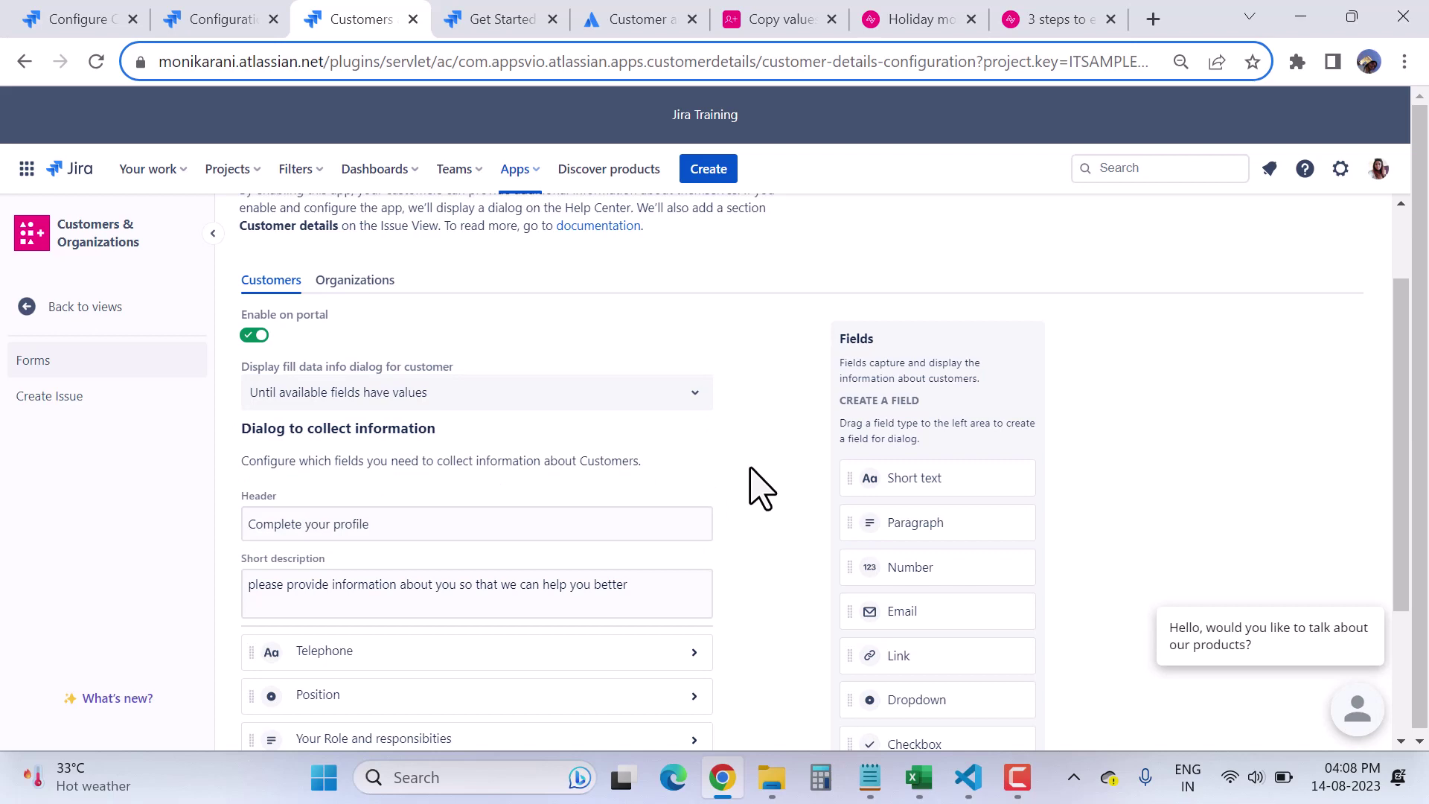
scroll(750, 468, down, 2)
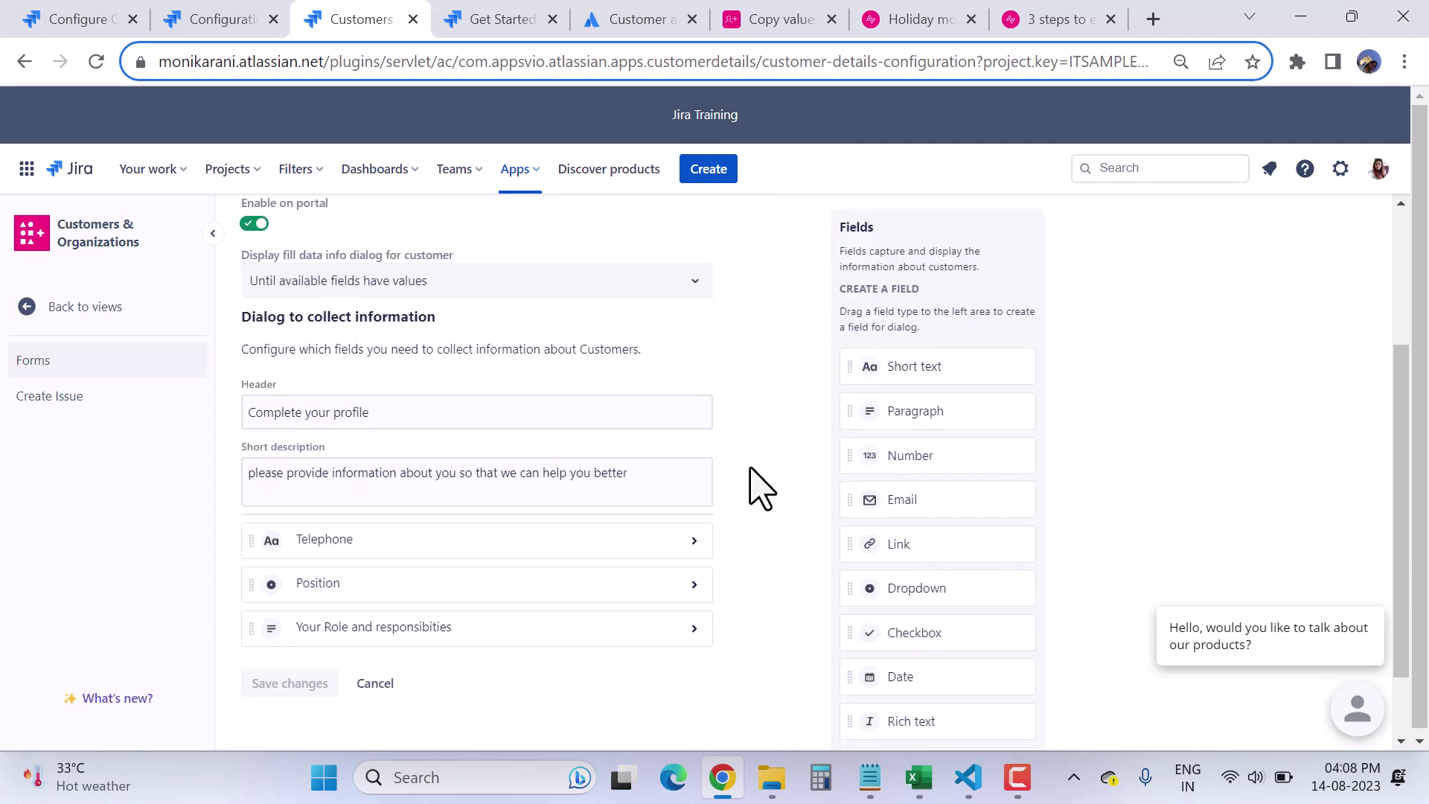
drag(251, 318, 422, 320)
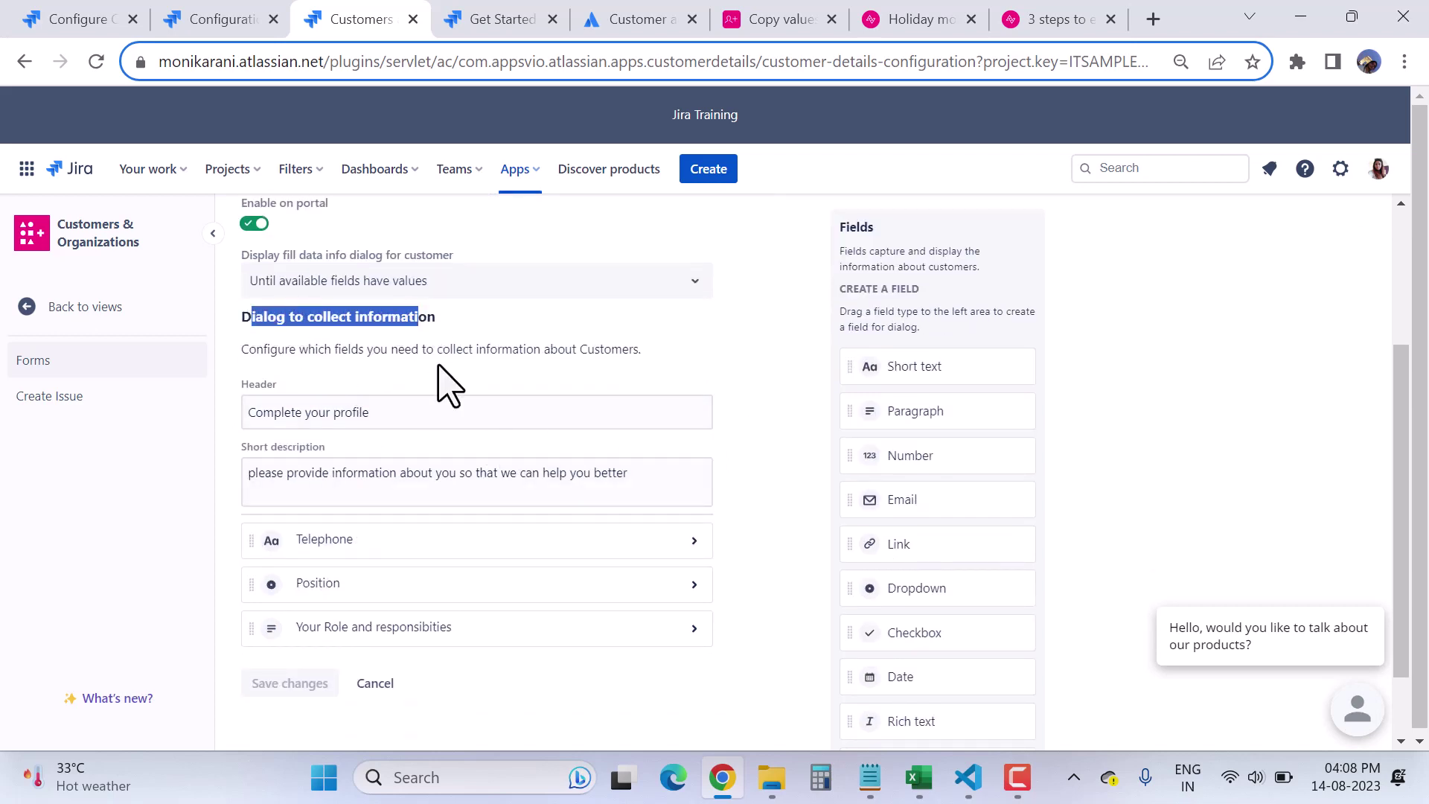
click(436, 380)
drag(310, 350, 673, 376)
click(681, 380)
scroll(703, 402, down, 2)
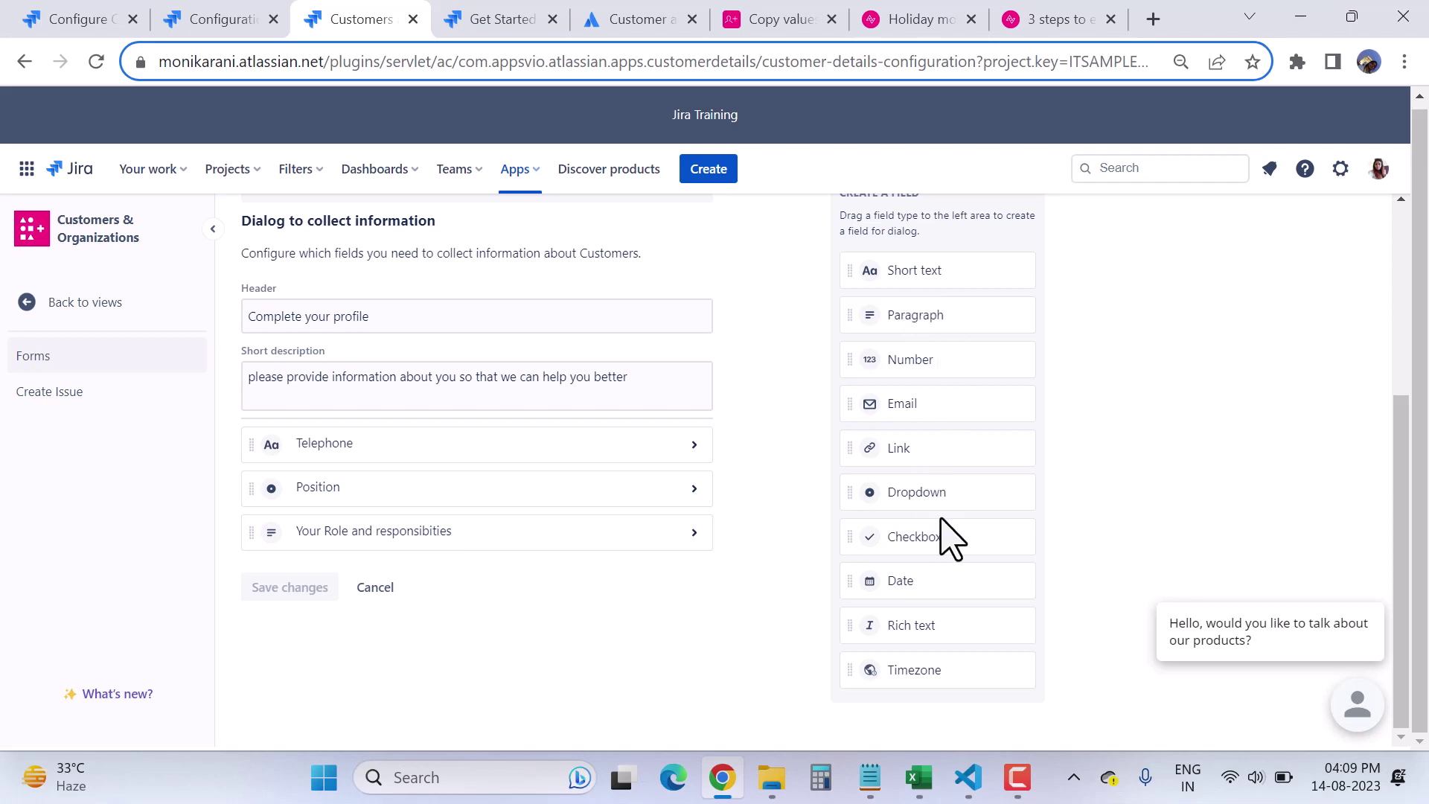
- Add a Checkbox field between Position and Your Role and responsibities, with the short description "this is my choice"
drag(930, 536, 350, 555)
scroll(491, 606, down, 2)
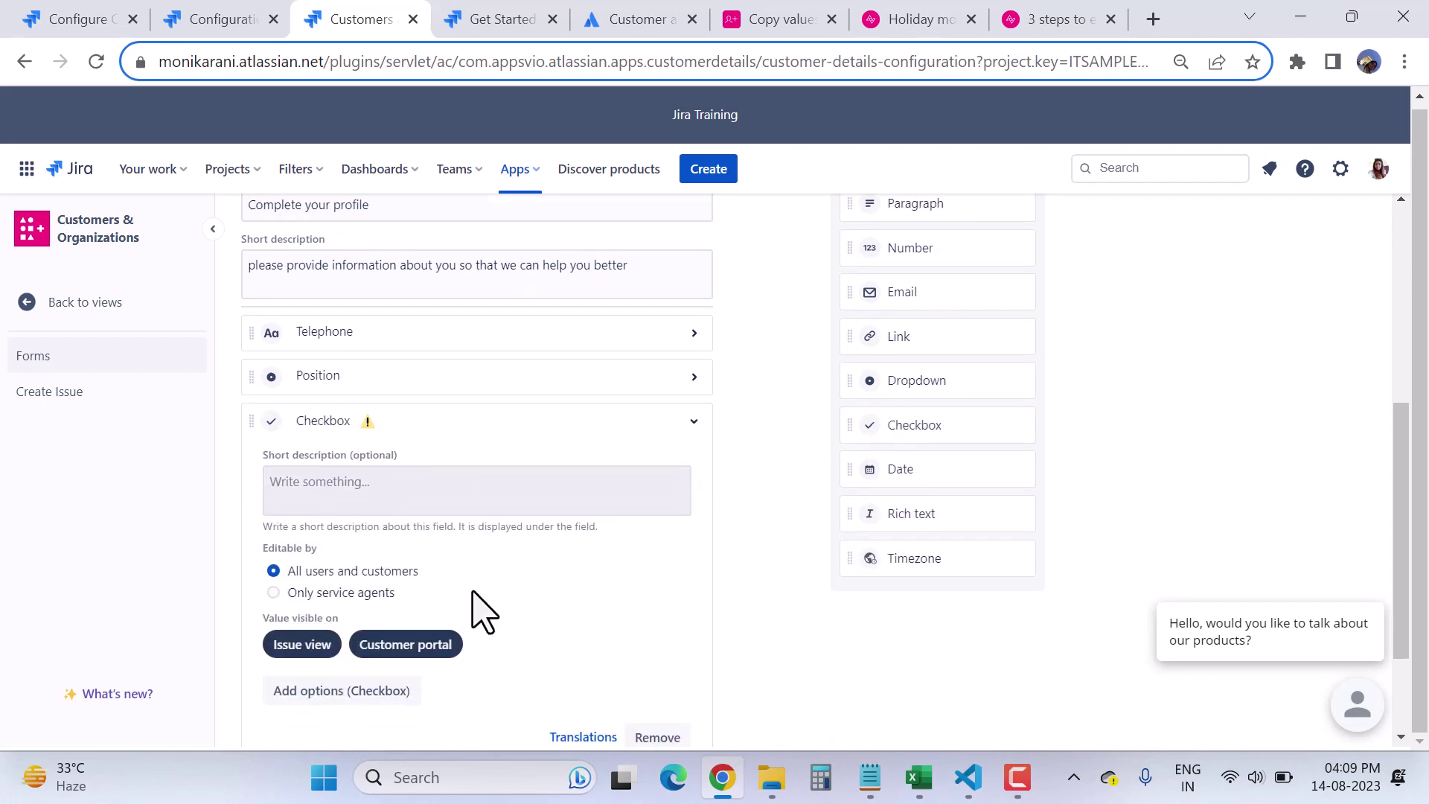
click(320, 492)
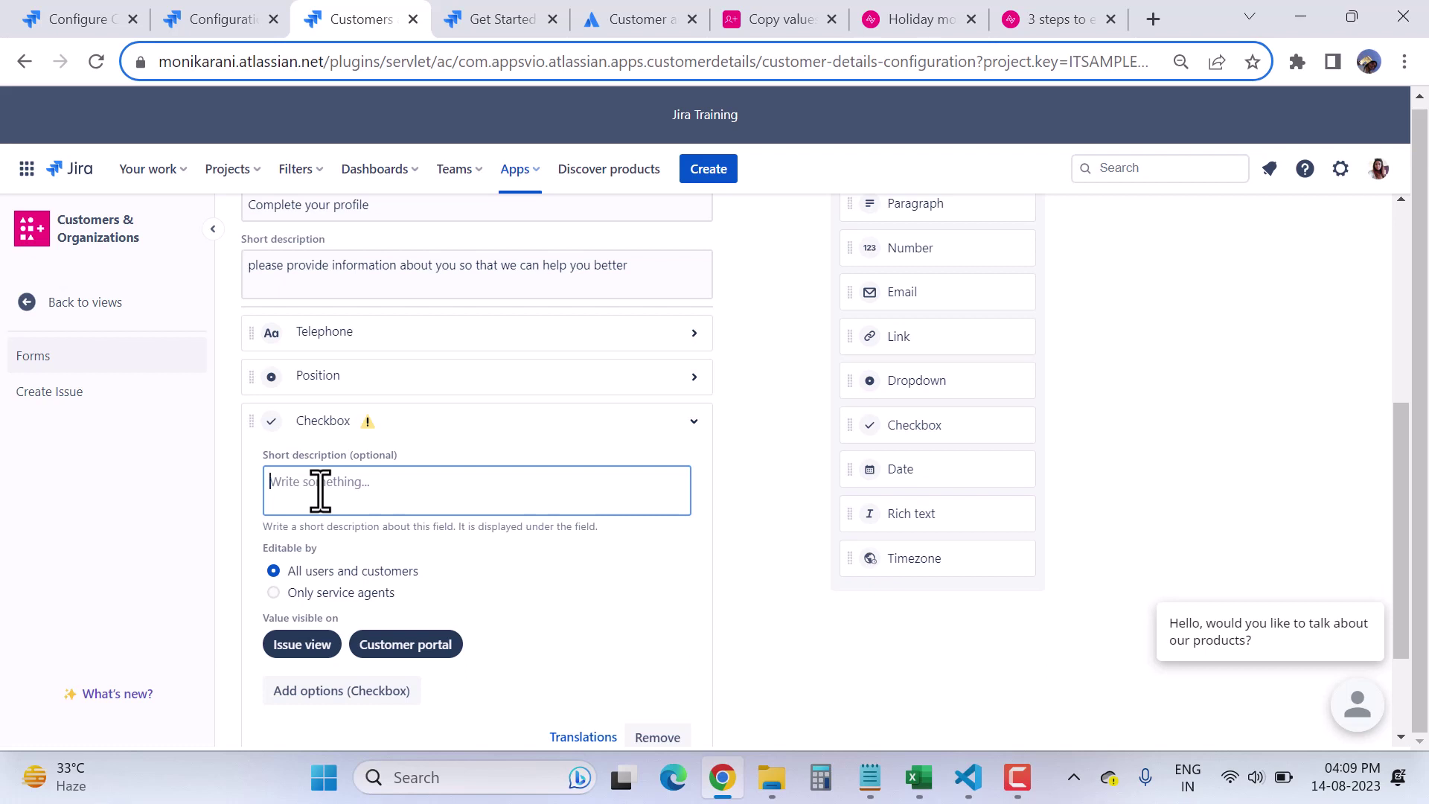
text(this is my choice)
- Rename the new checkbox field as "choose any one"
click(323, 420)
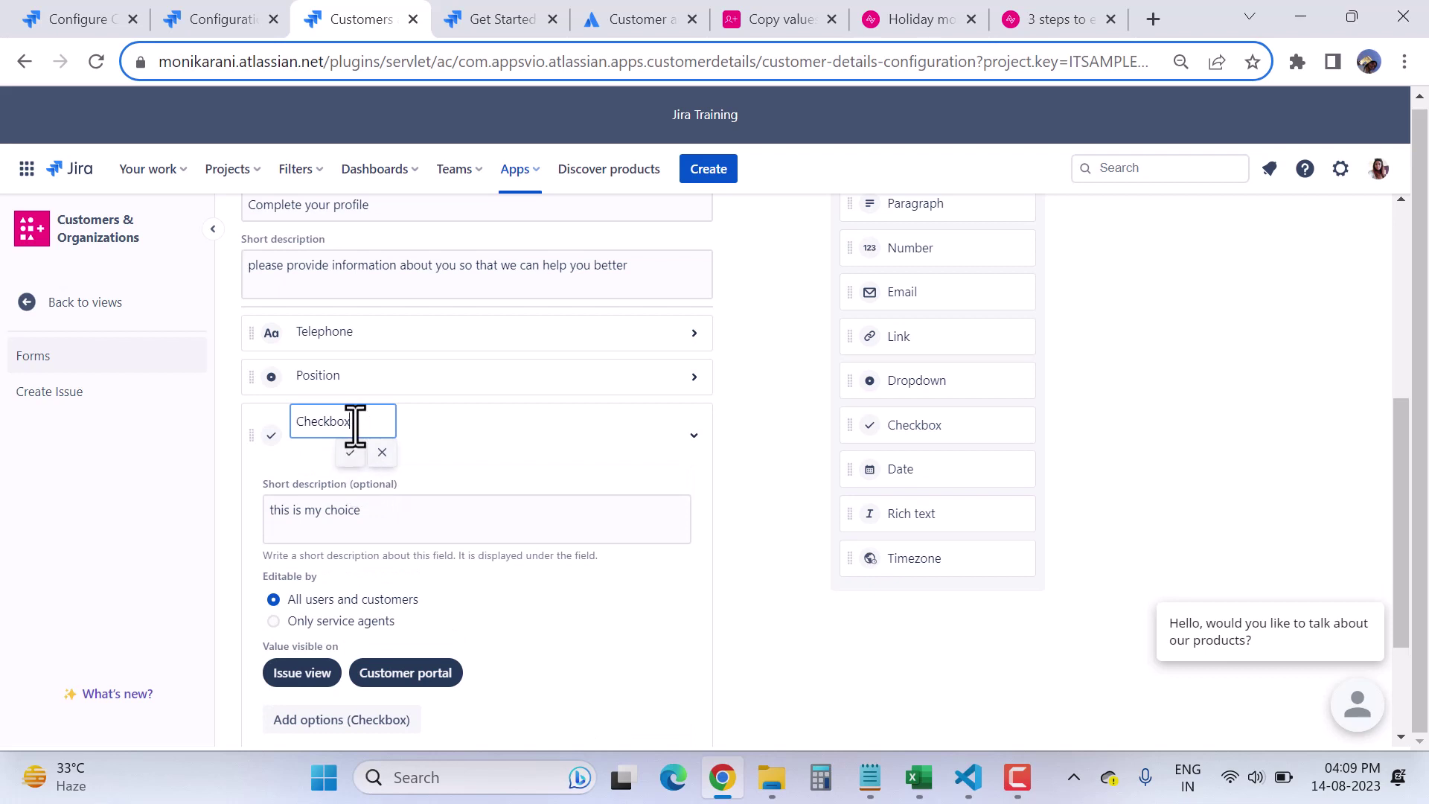
key(BackSpace)
key(BackSpace)
key(BackSpace)
key(BackSpace)
key(BackSpace)
key(BackSpace)
key(BackSpace)
key(BackSpace)
text(c)
key(BackSpace)
text(c)
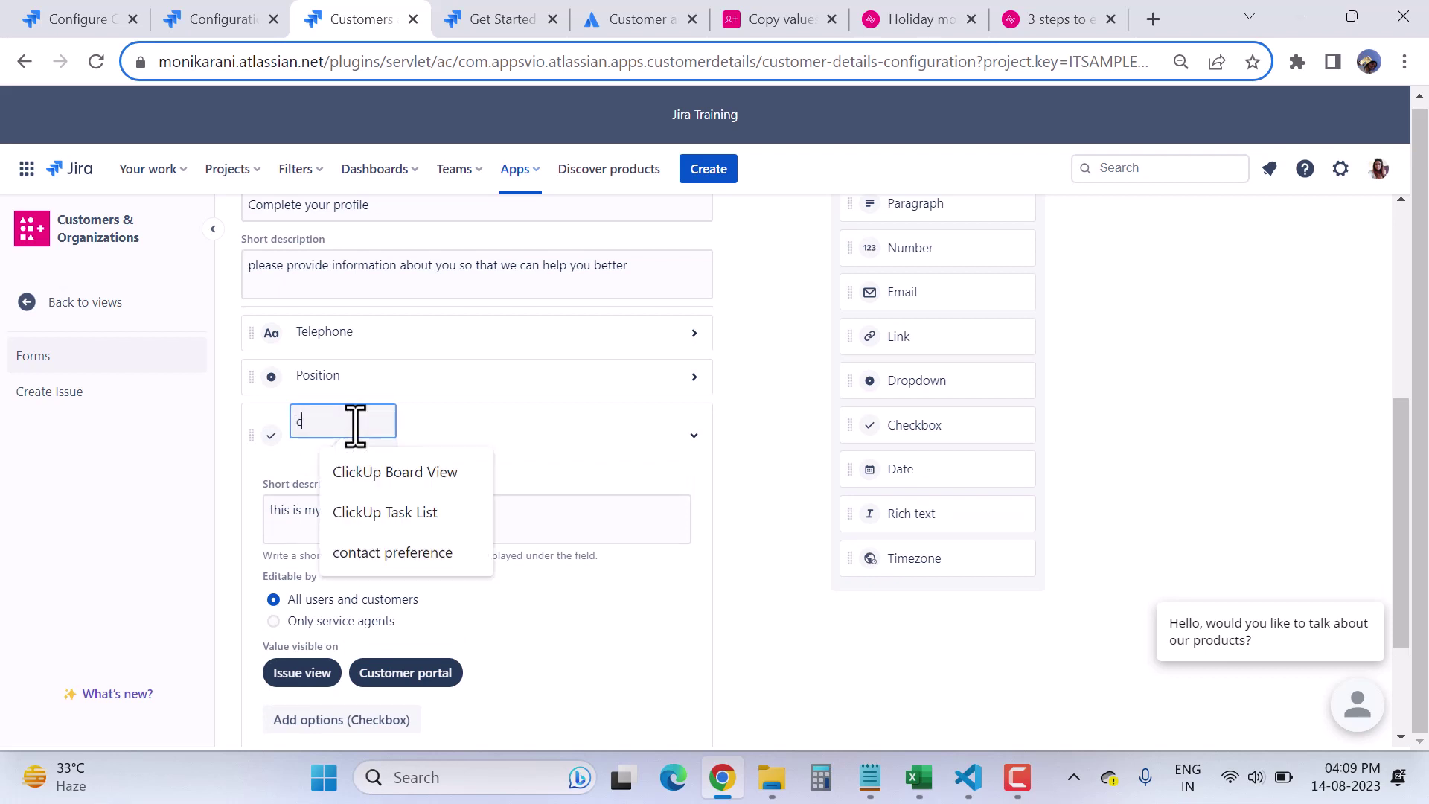
text(hoose any one)
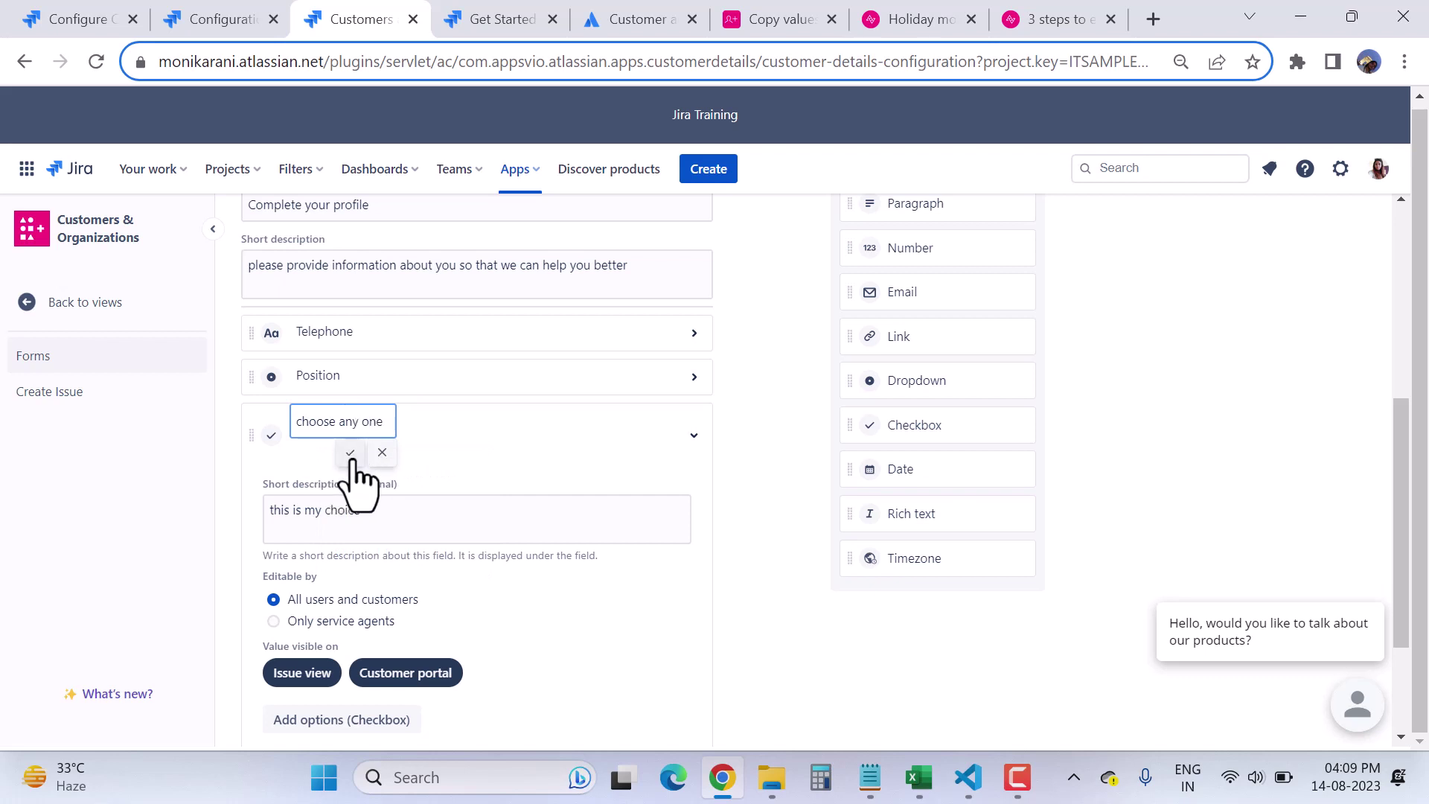
click(349, 453)
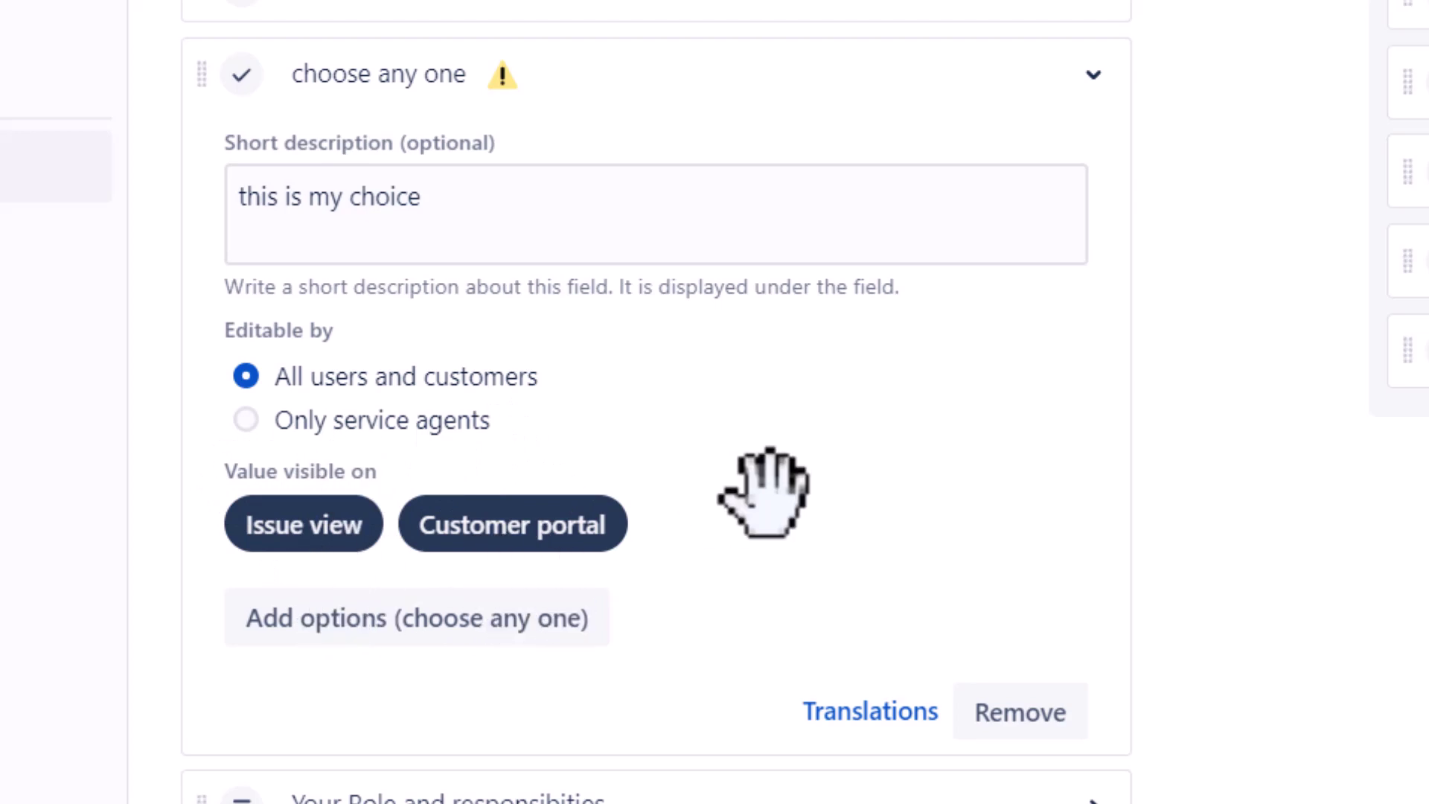
- Turn the "choose any one" field's Customer portal visibility off and back on
scroll(767, 491, up, 3)
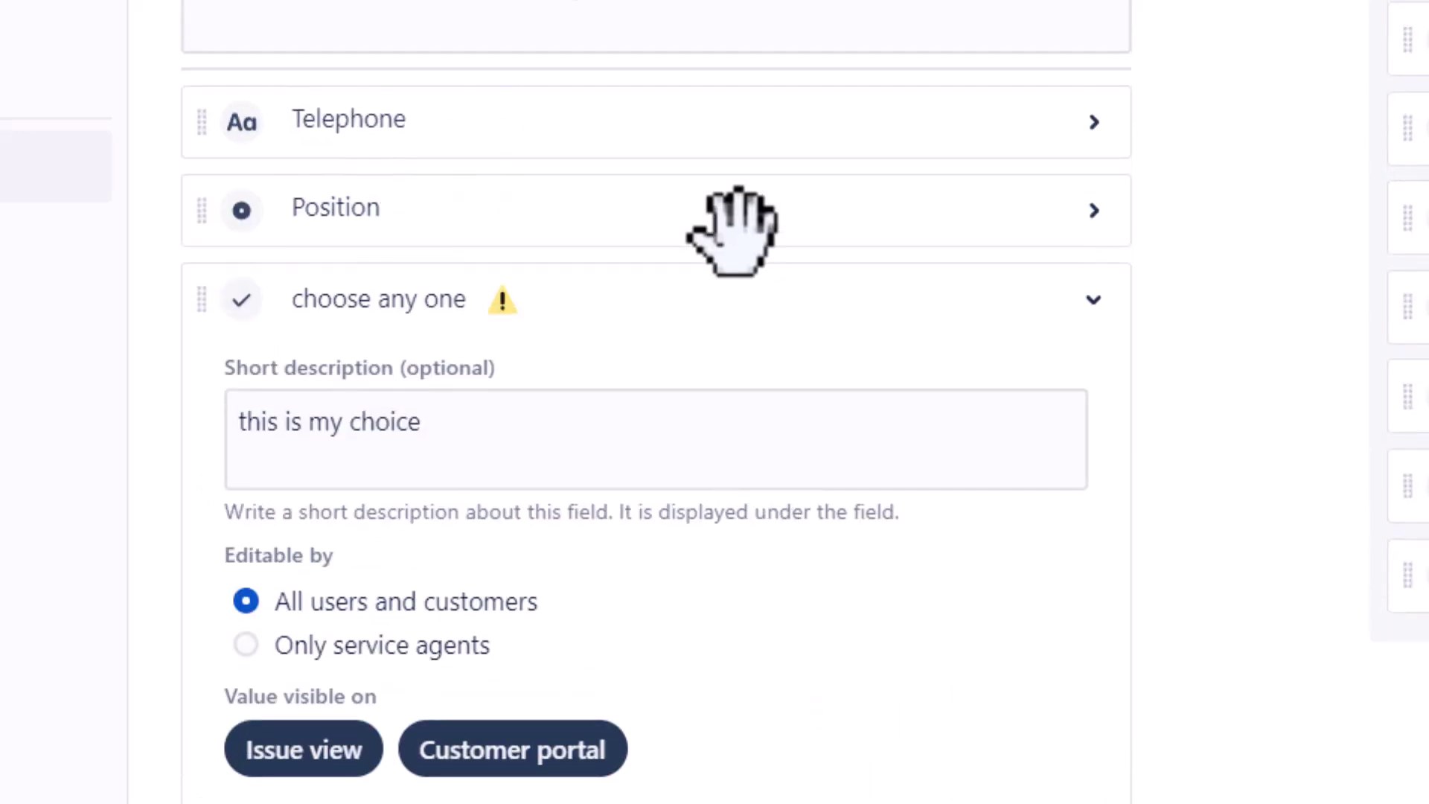
scroll(805, 487, down, 3)
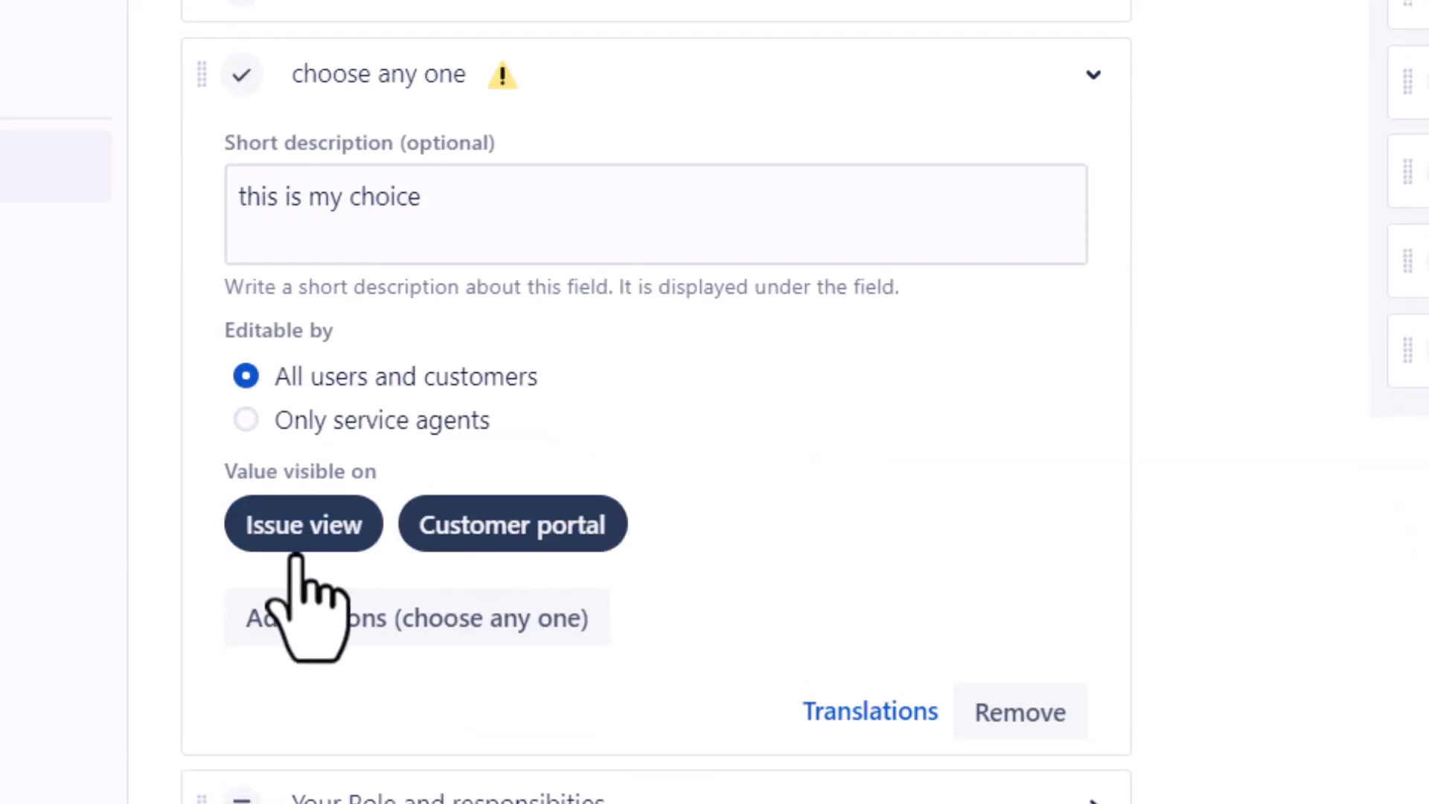
click(483, 533)
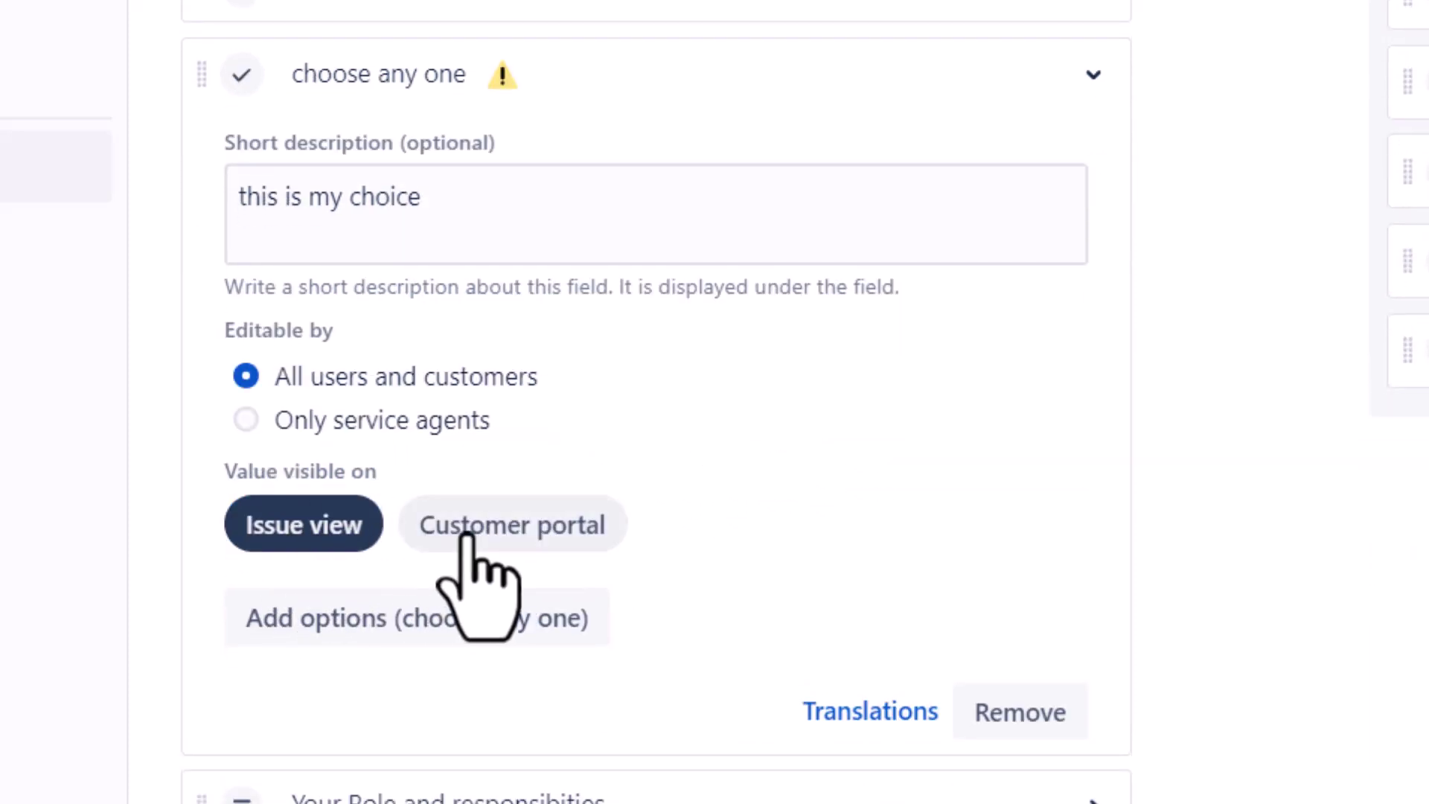
click(509, 524)
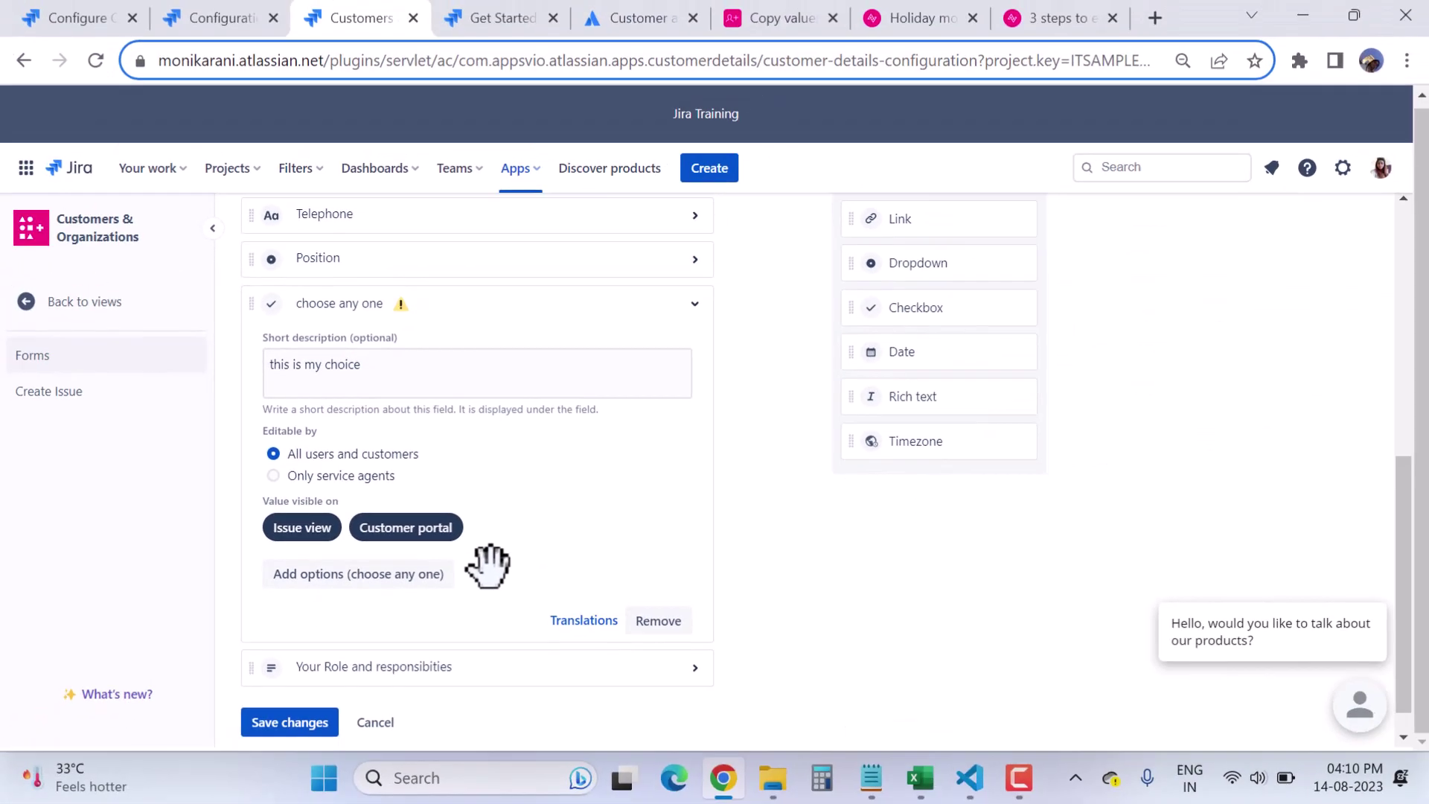
- Add the options "option A" and "Option B" to the "choose any one" checkbox field and save them
scroll(470, 570, down, 1)
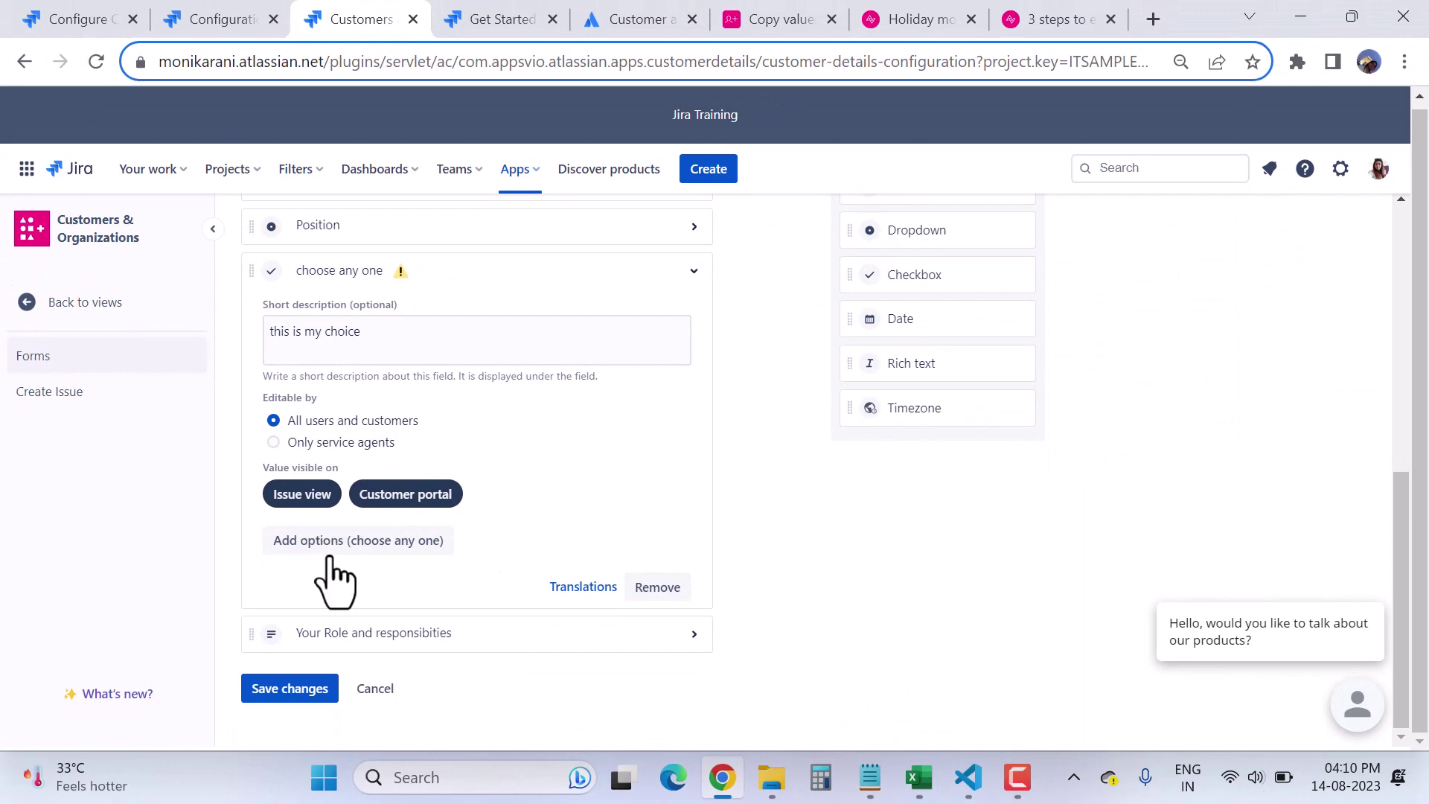
click(357, 541)
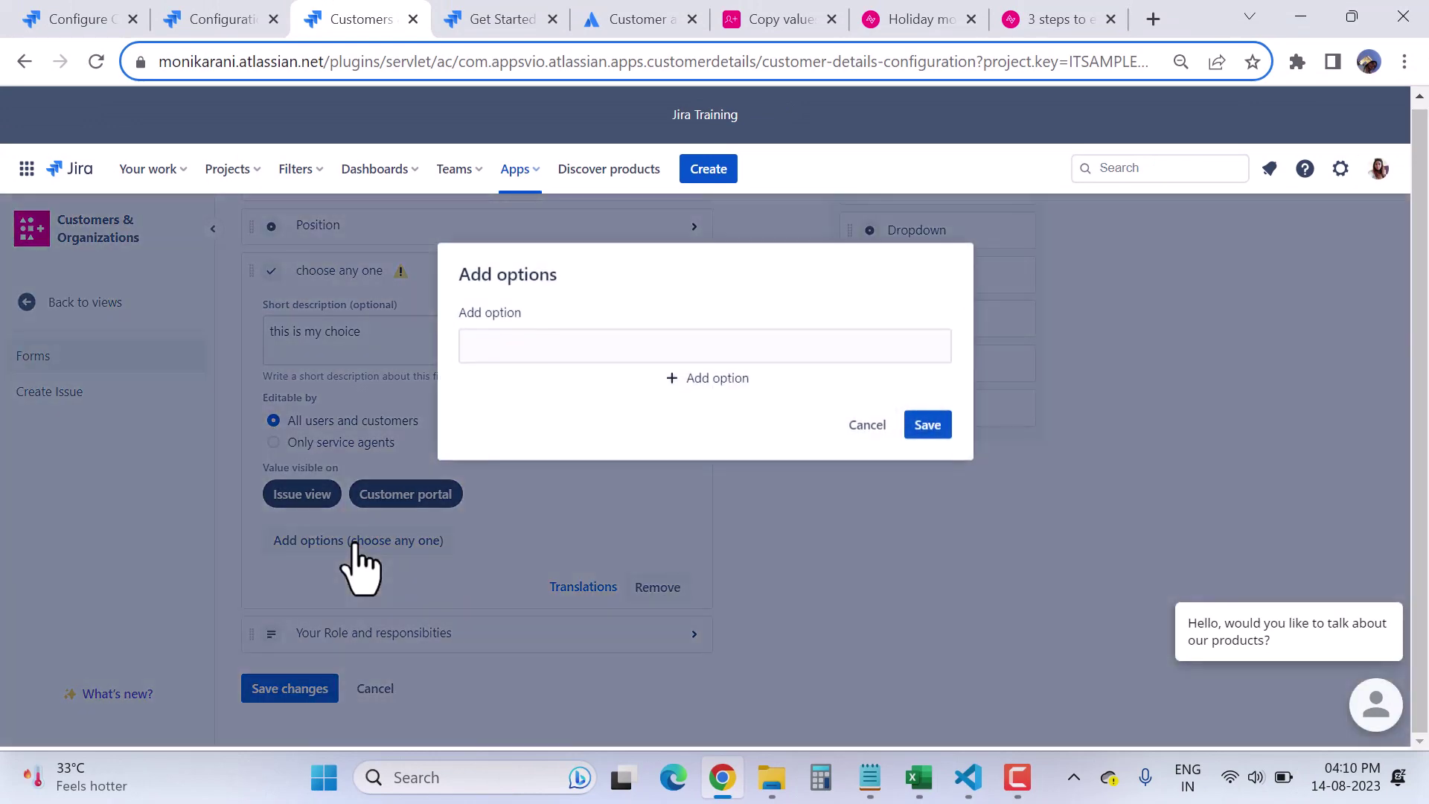
click(546, 348)
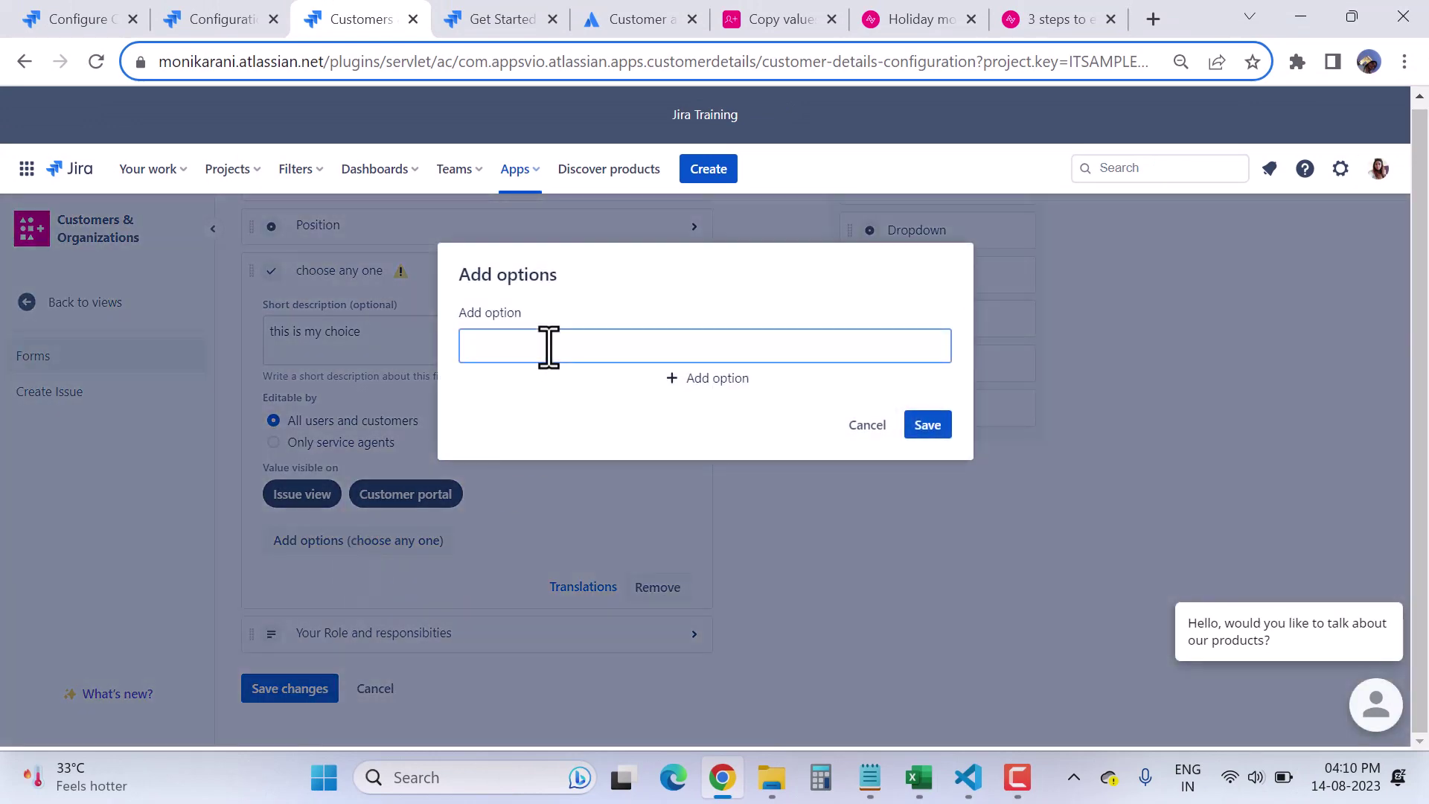
text(option A)
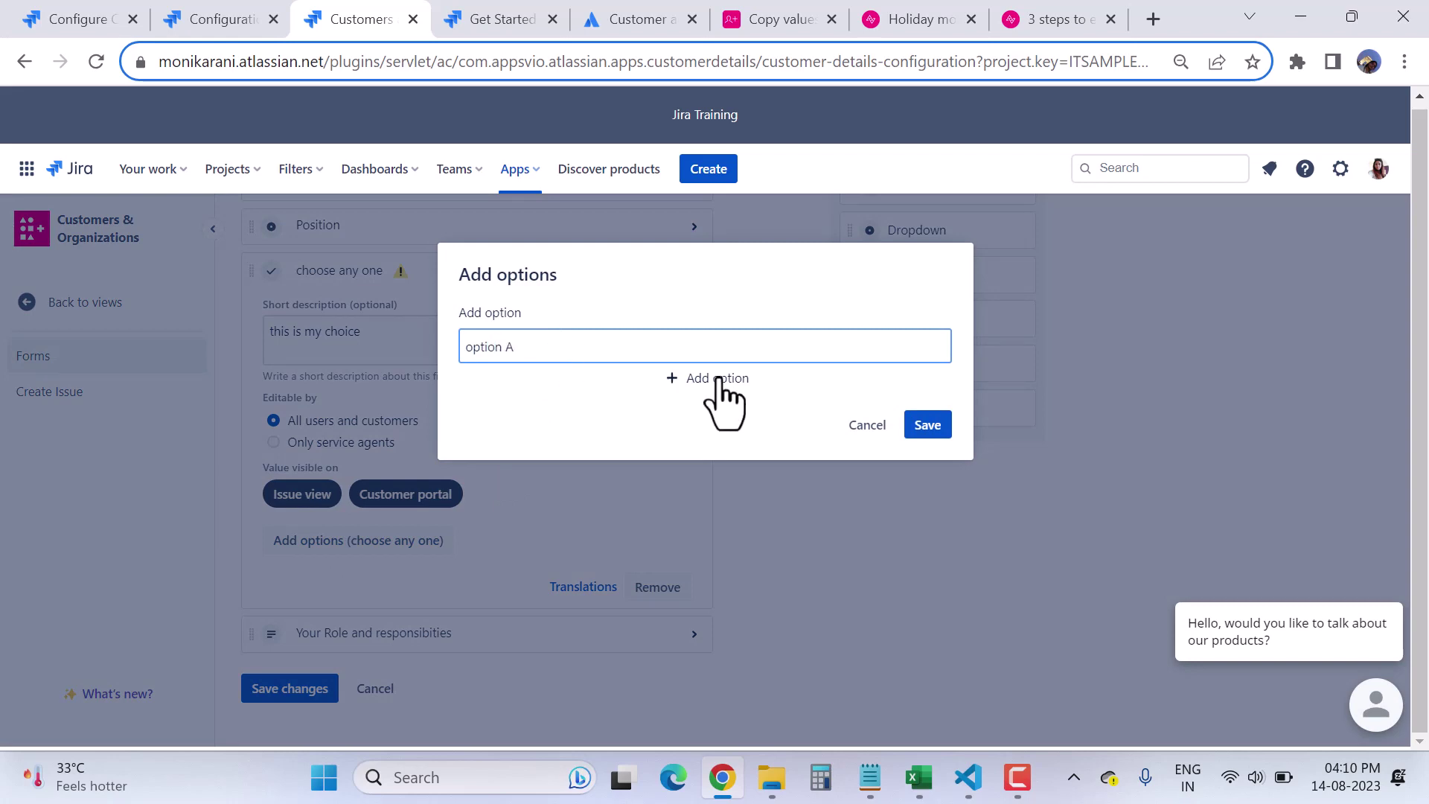
click(717, 379)
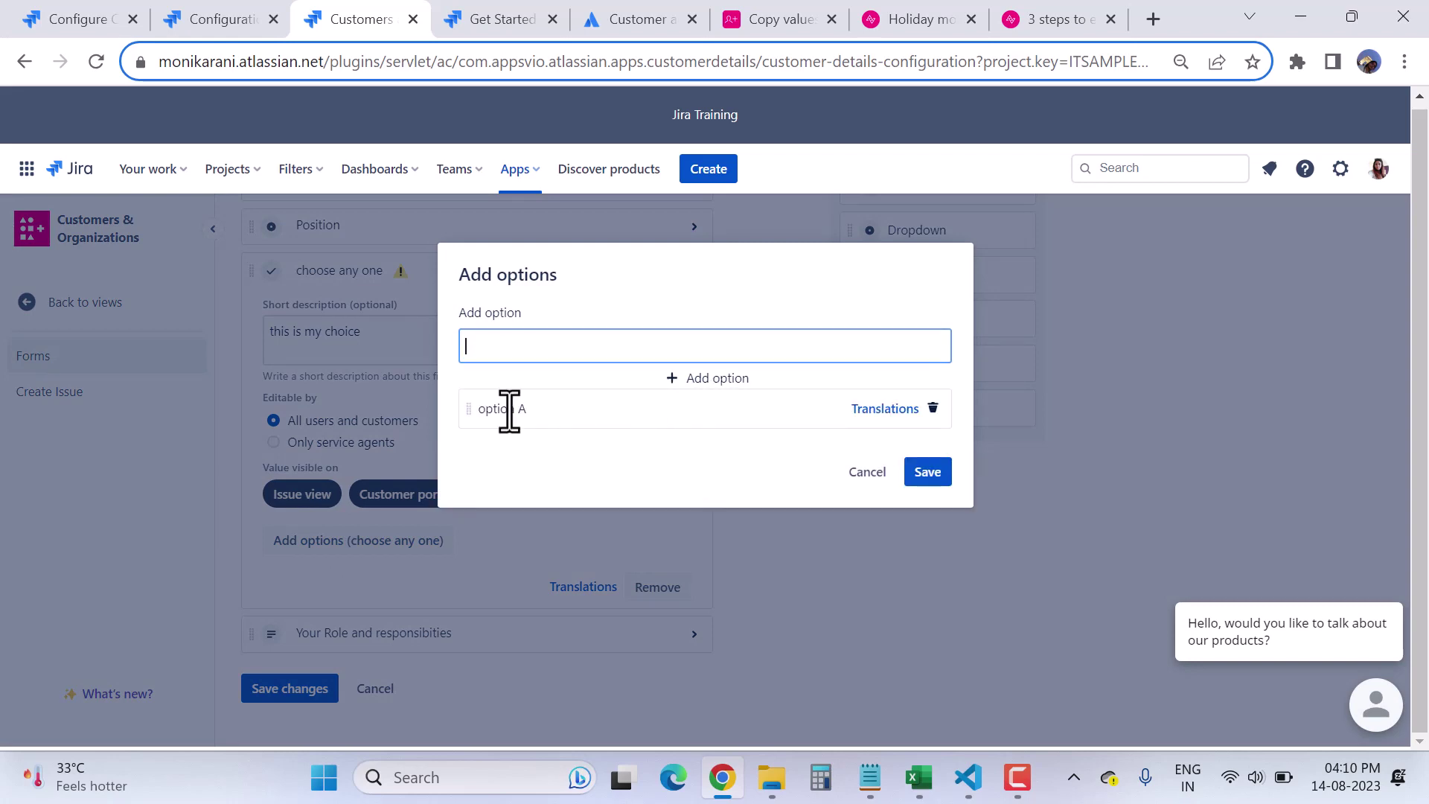
text(Op)
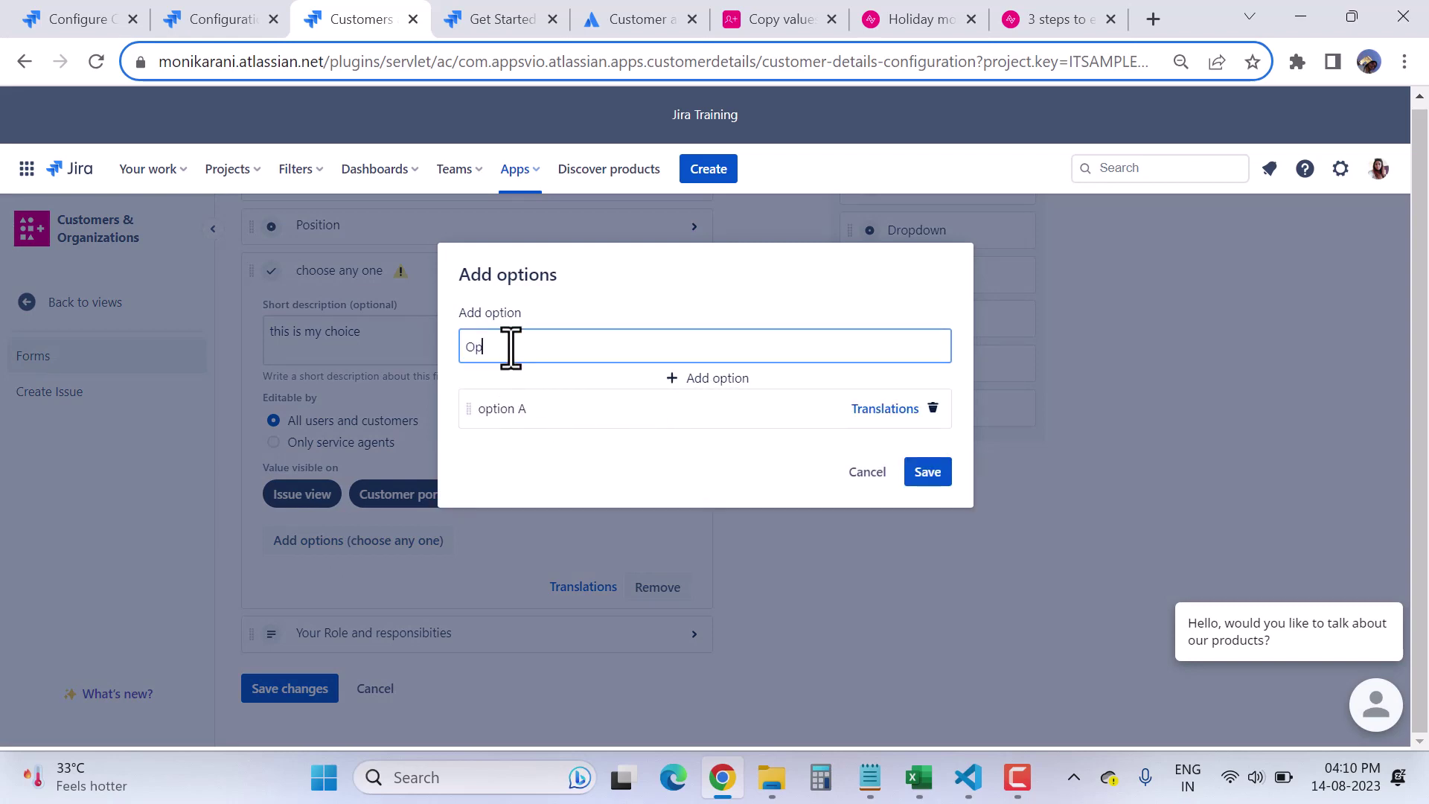
text(tion B)
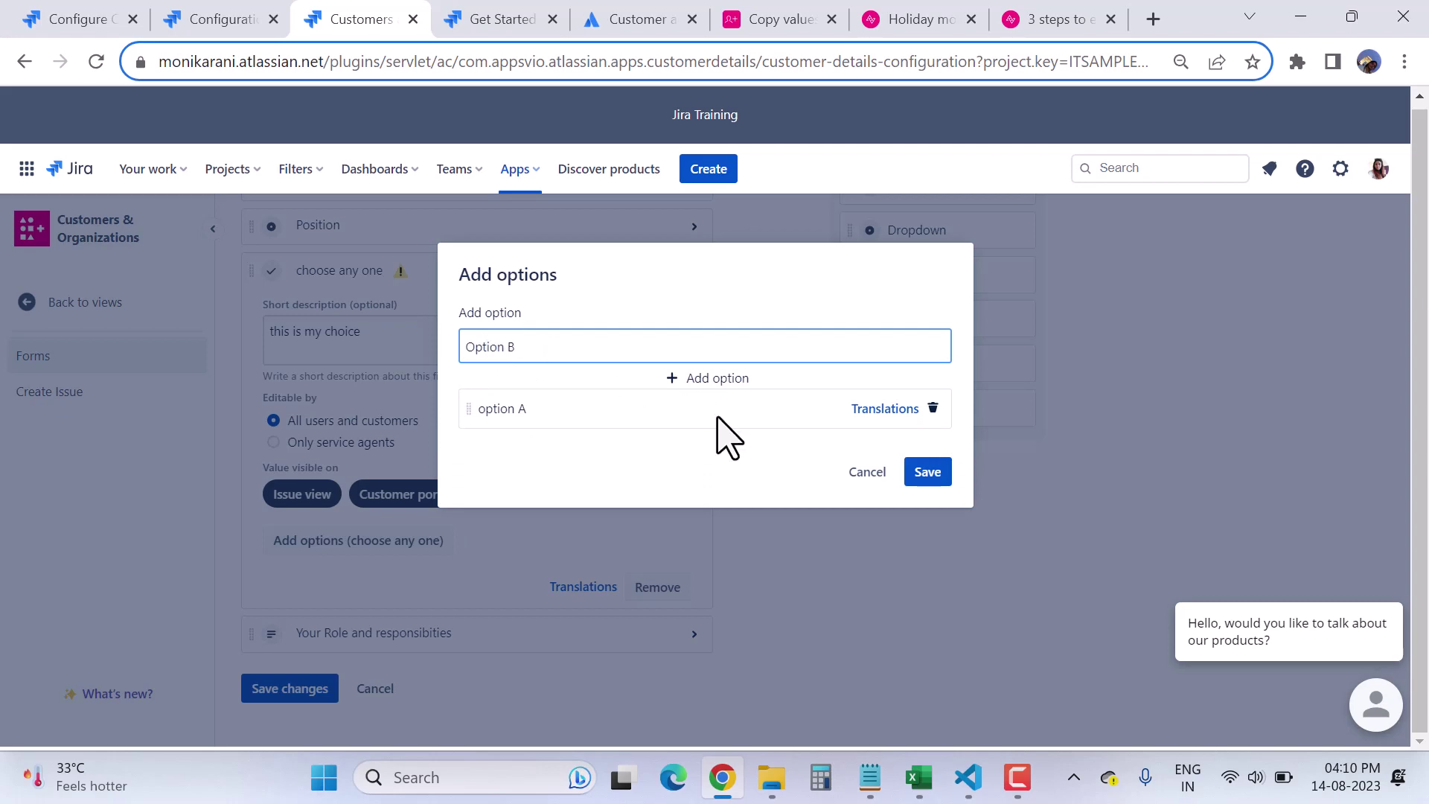
click(717, 378)
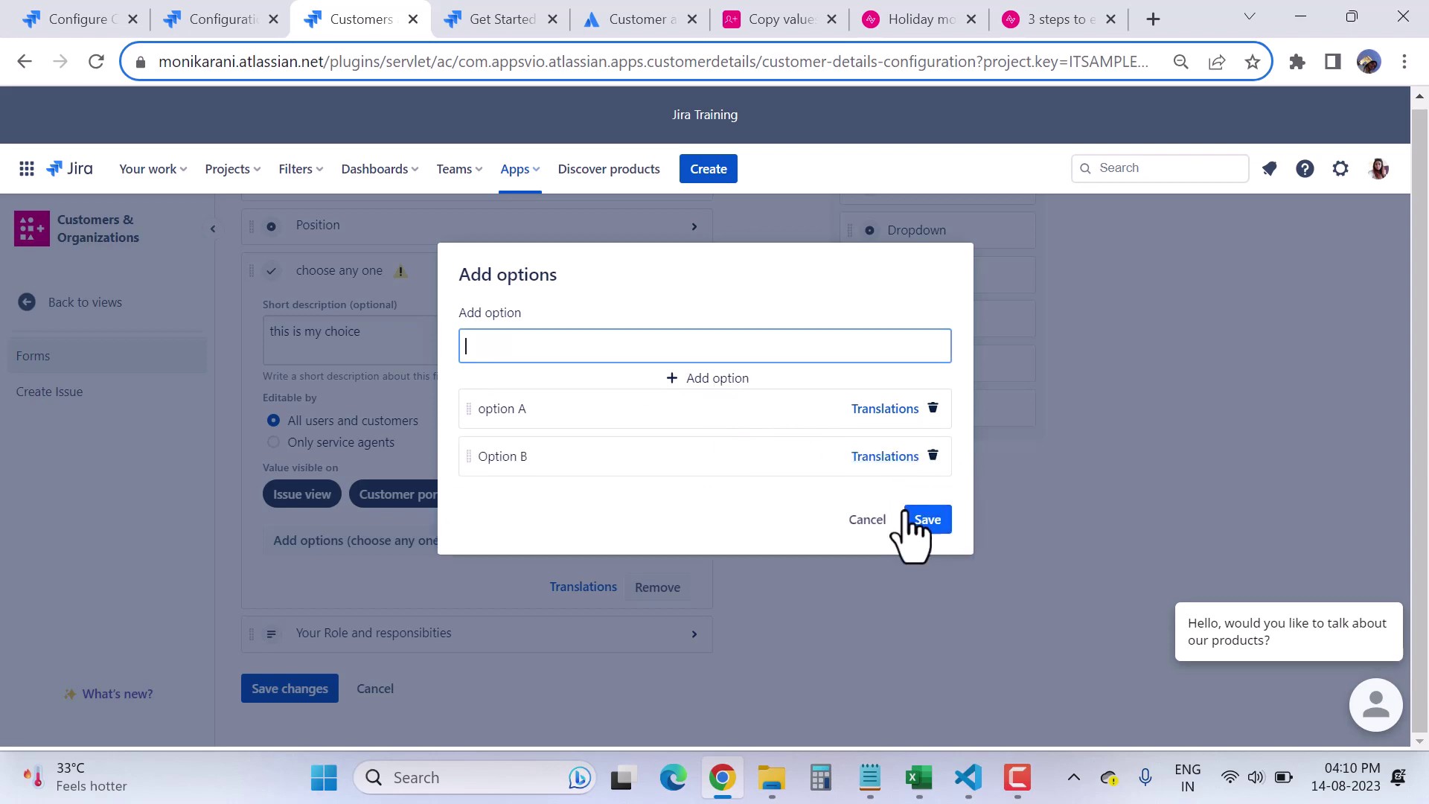
click(925, 521)
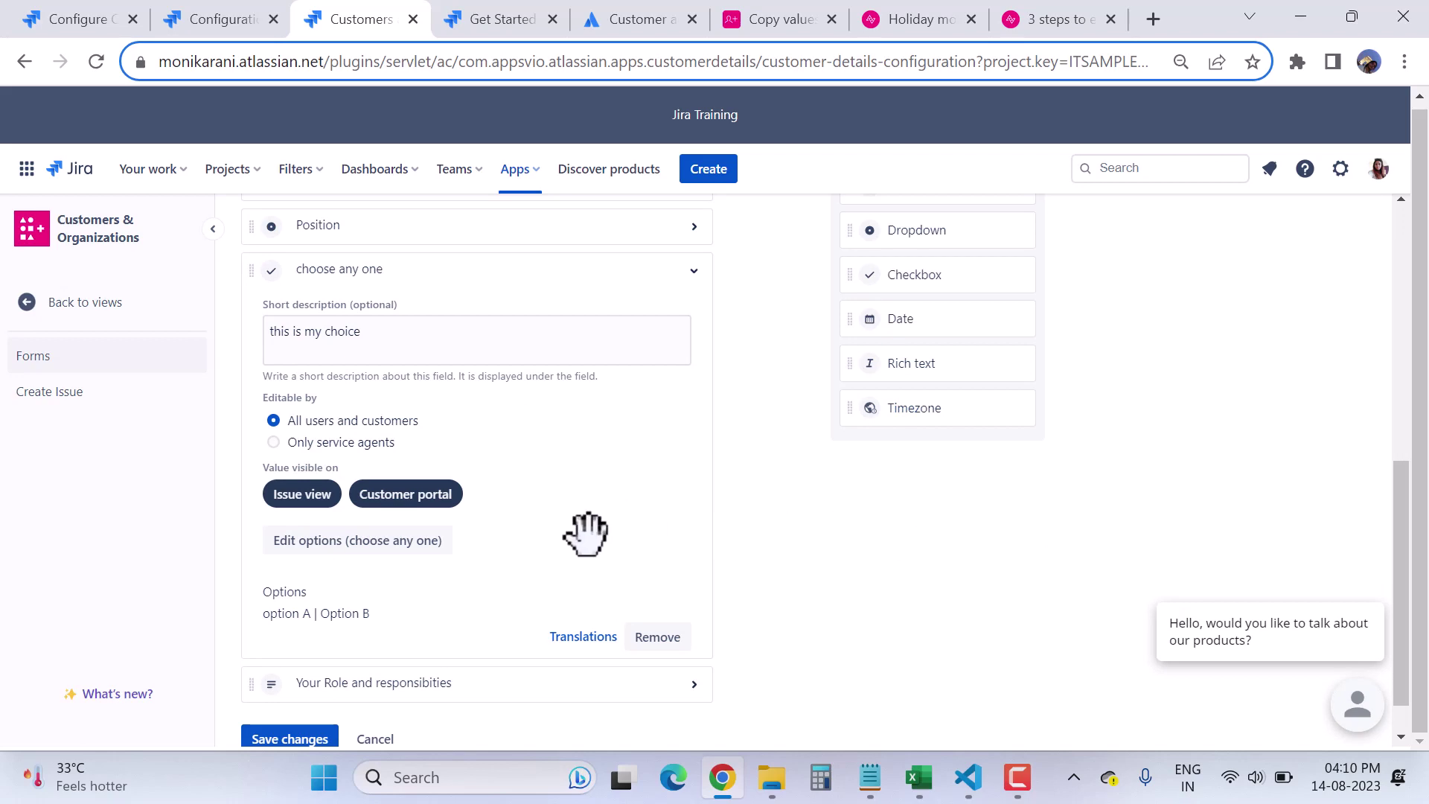
- Check the "choose any one" field's translation settings without changing them, and save the Customers form configuration
scroll(583, 532, up, 1)
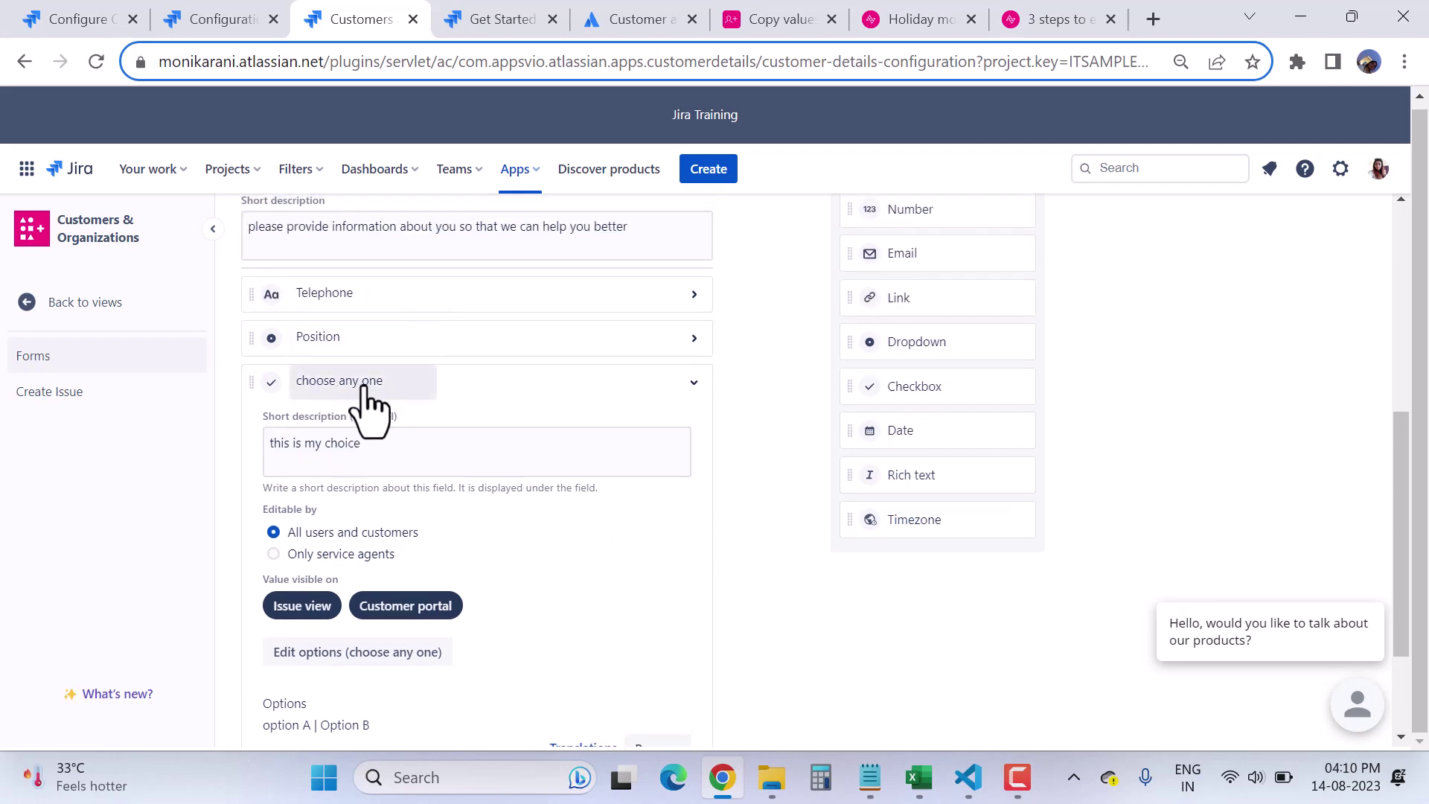
scroll(517, 450, down, 2)
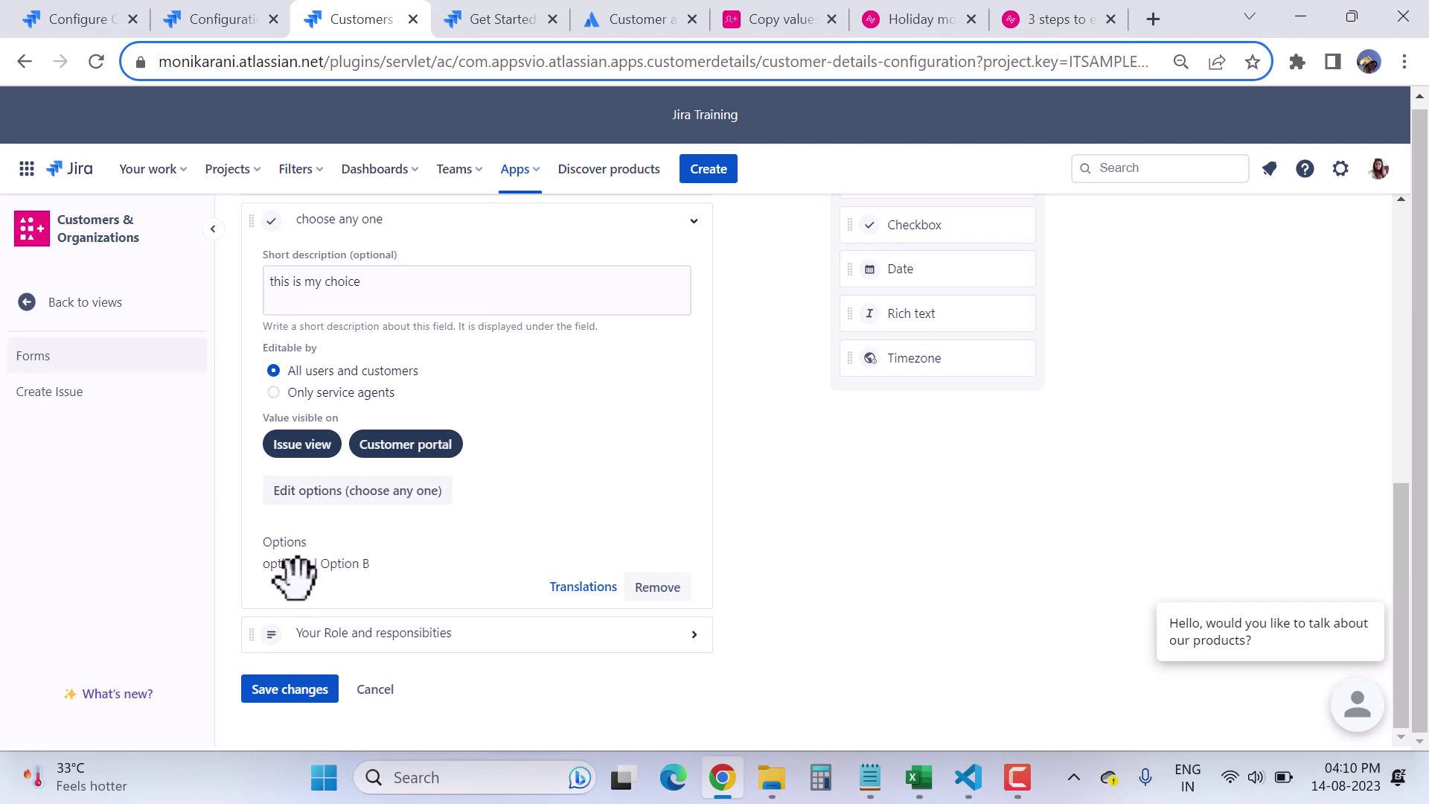
click(585, 589)
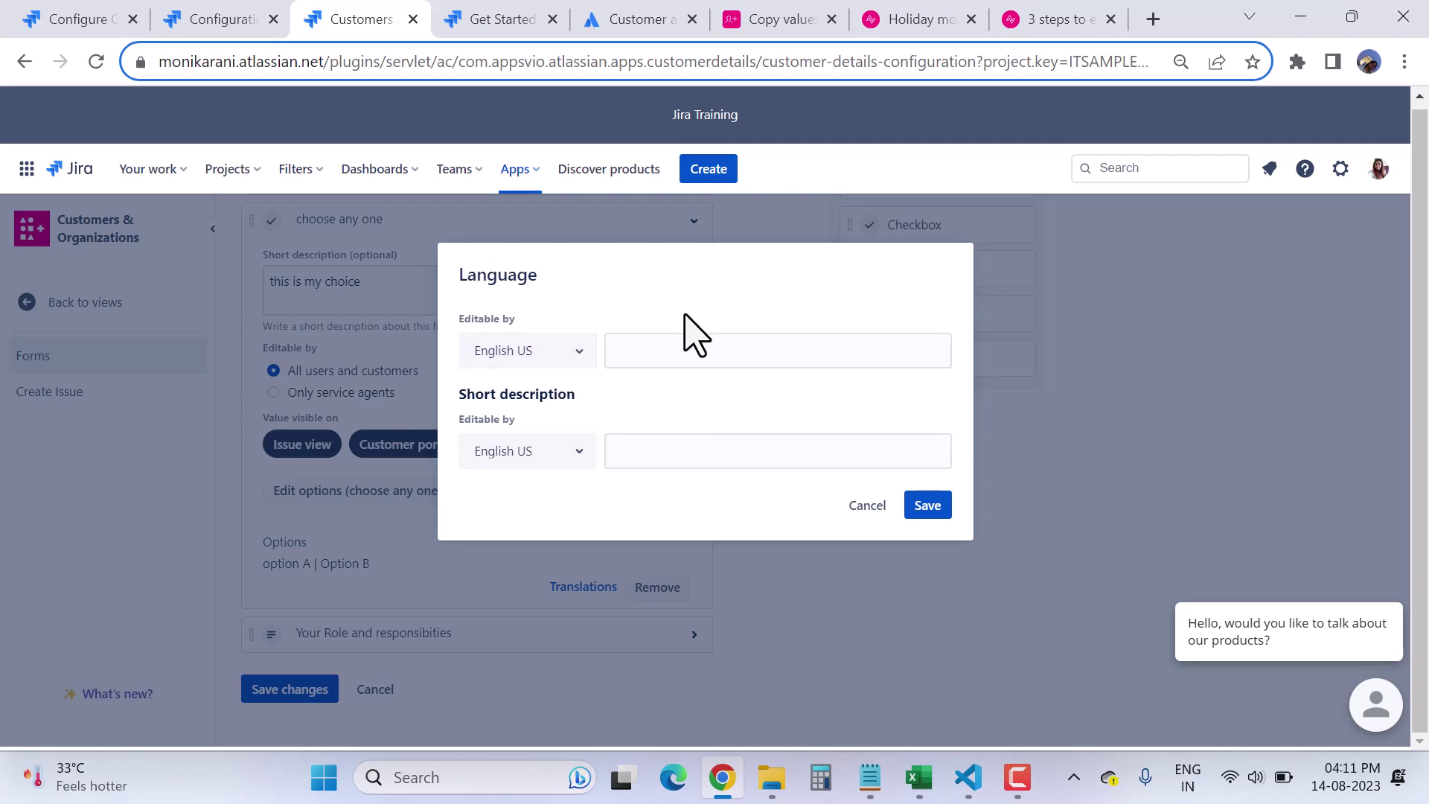
click(865, 506)
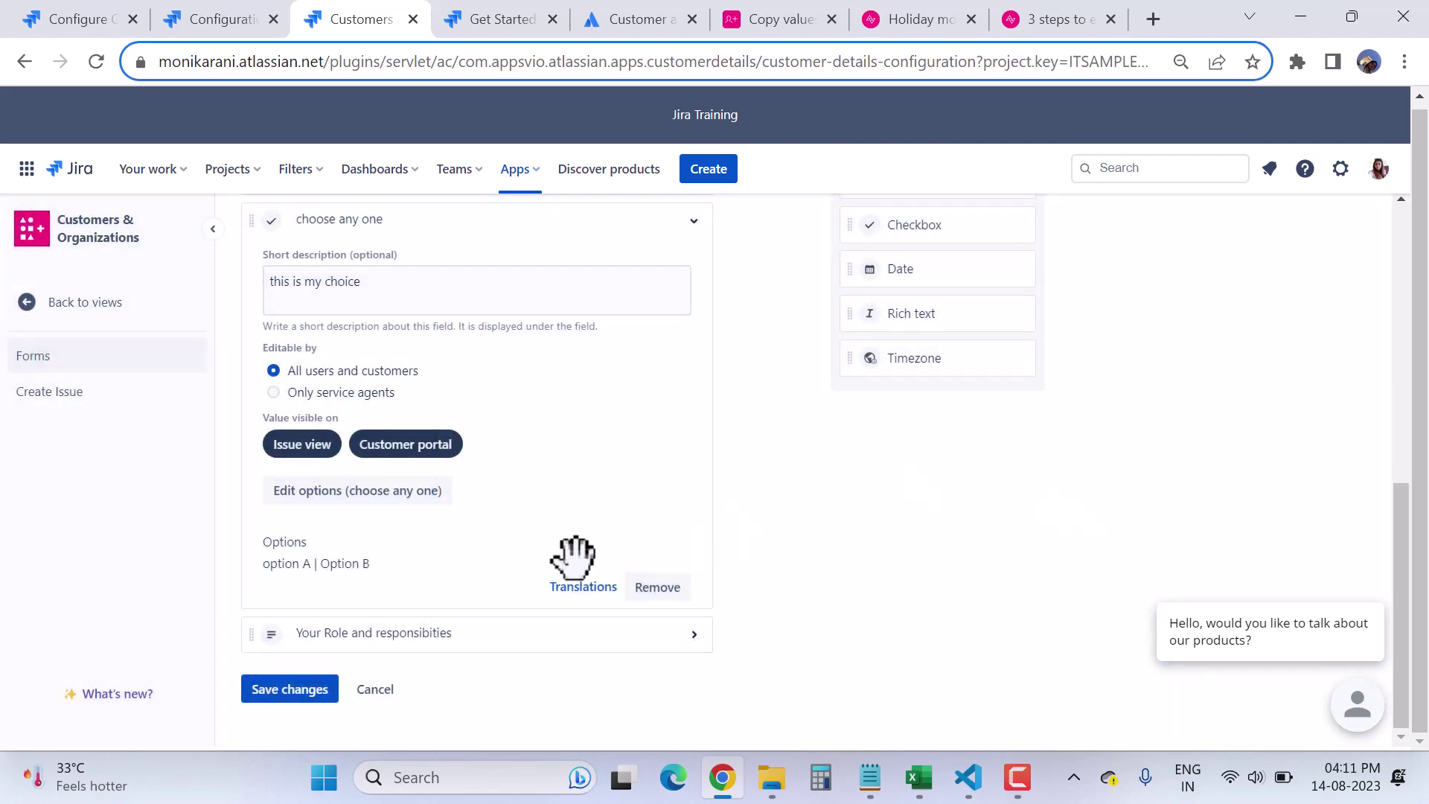
click(297, 691)
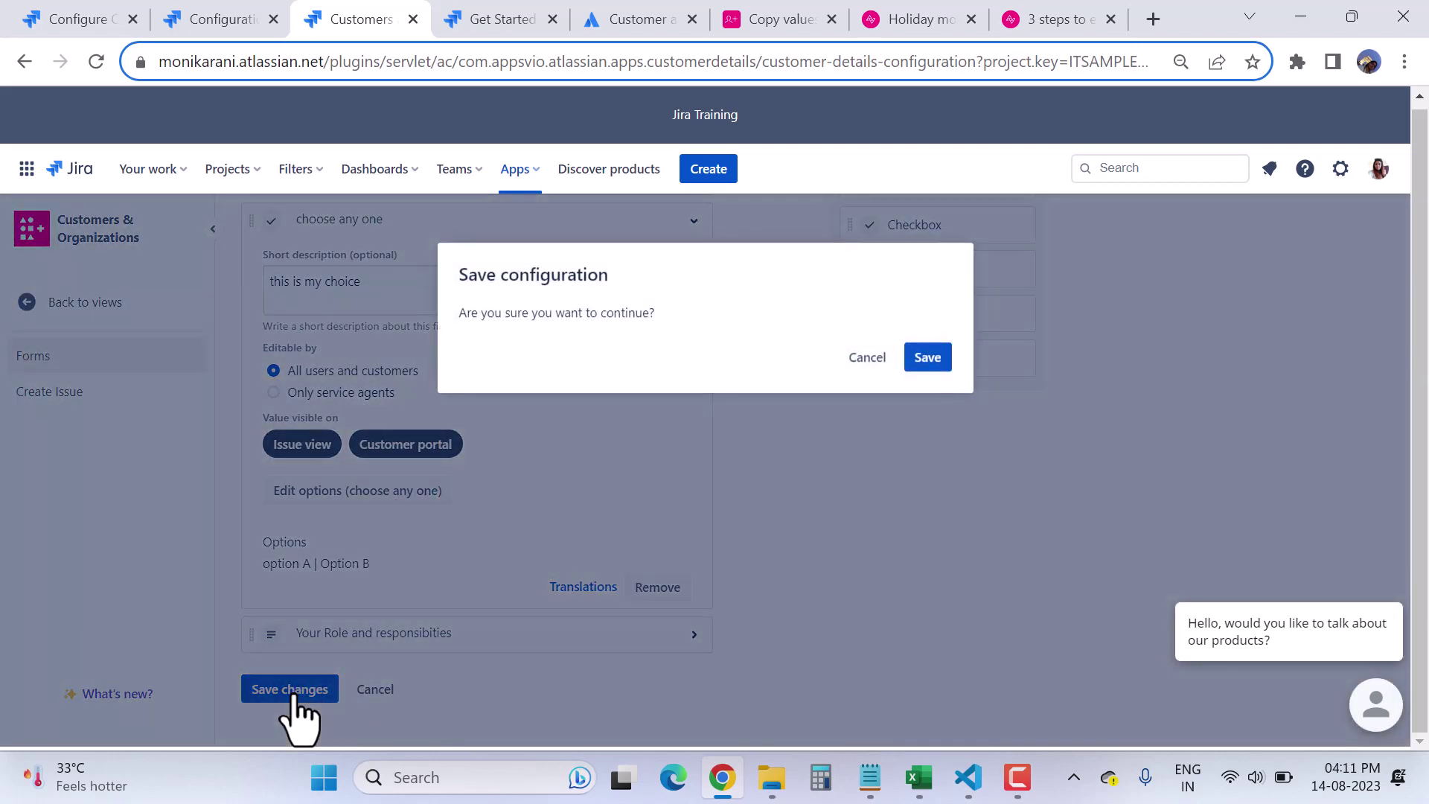
click(939, 358)
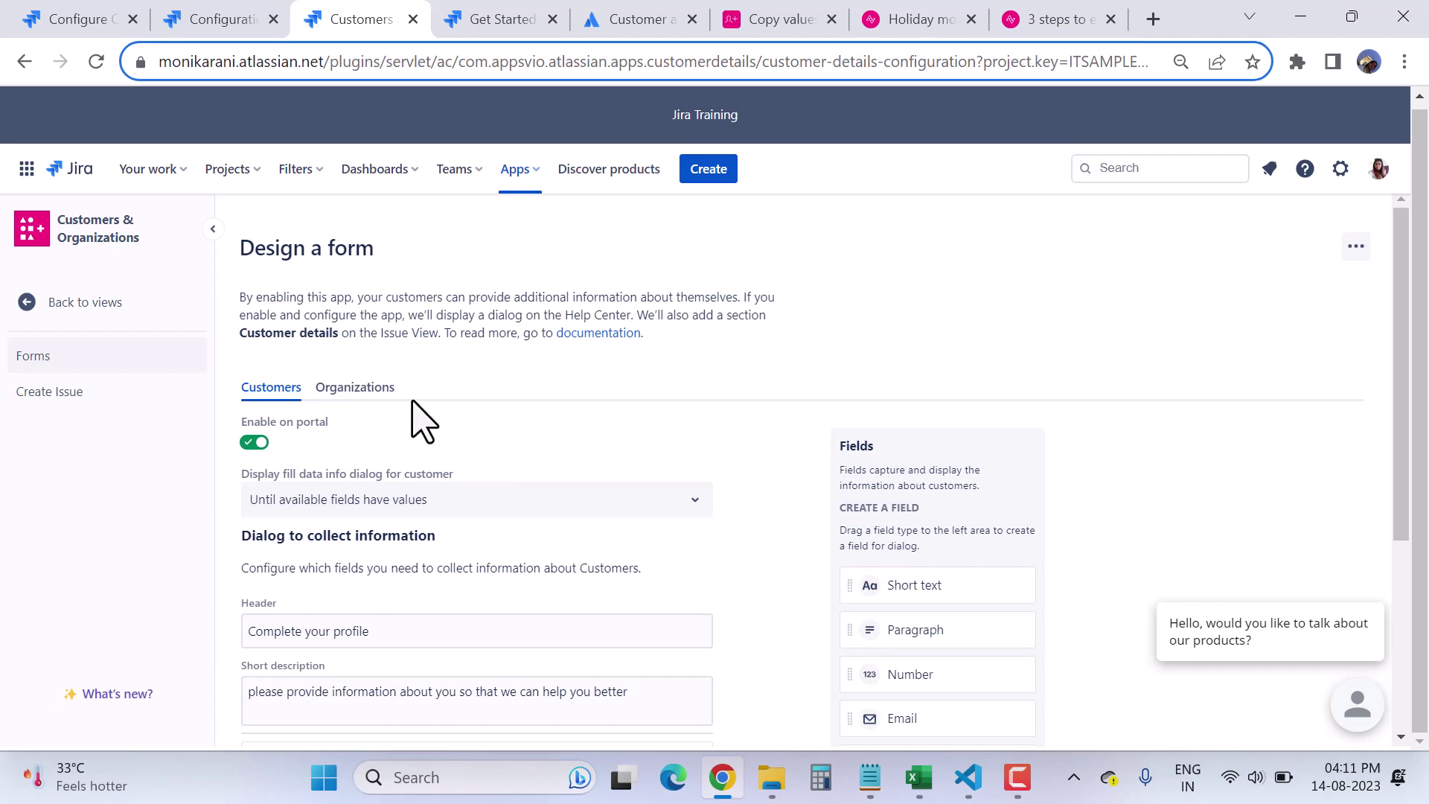
- Examine the Organizations form design, including its information dialog, existing field and available field types, and return to the Customers form
click(355, 388)
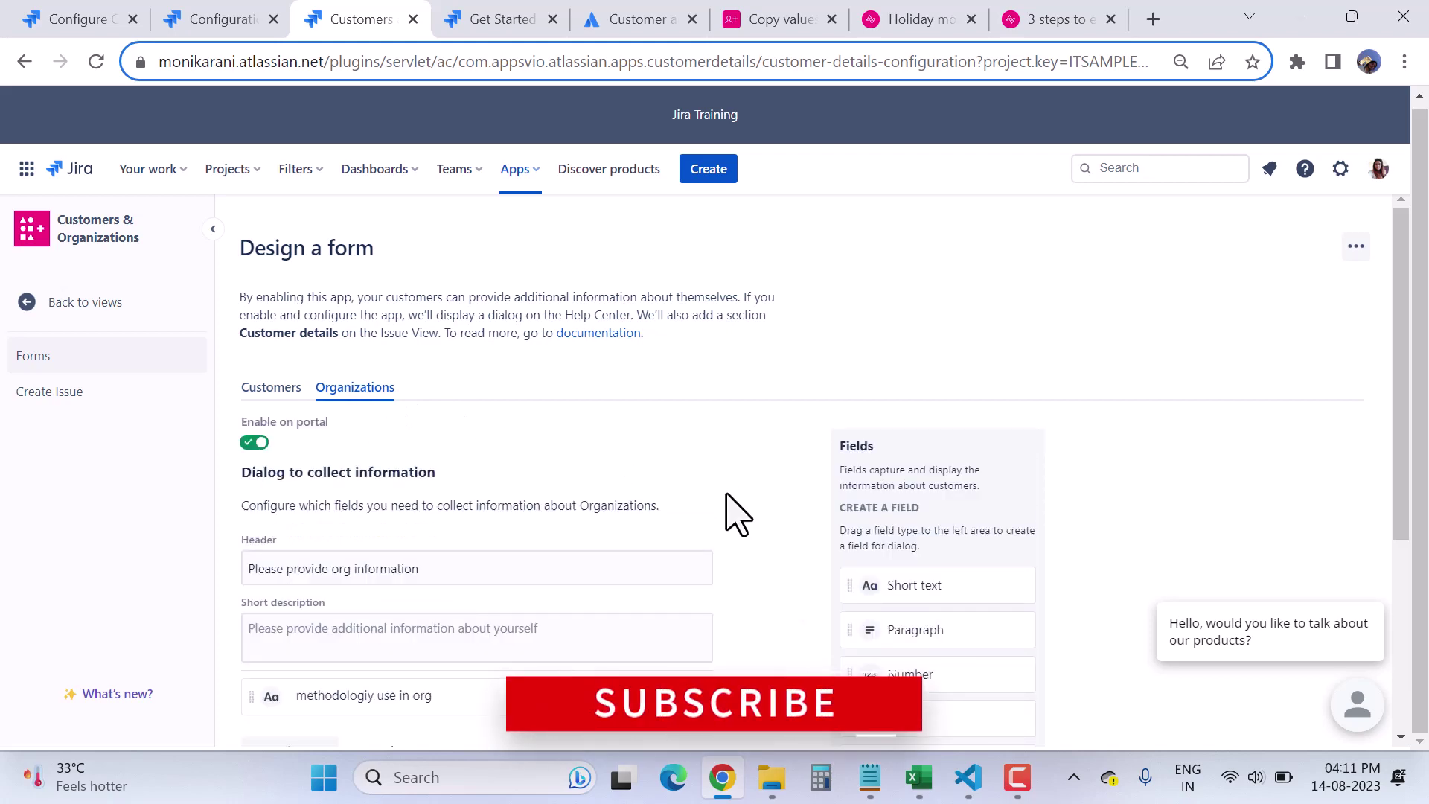
scroll(733, 514, down, 1)
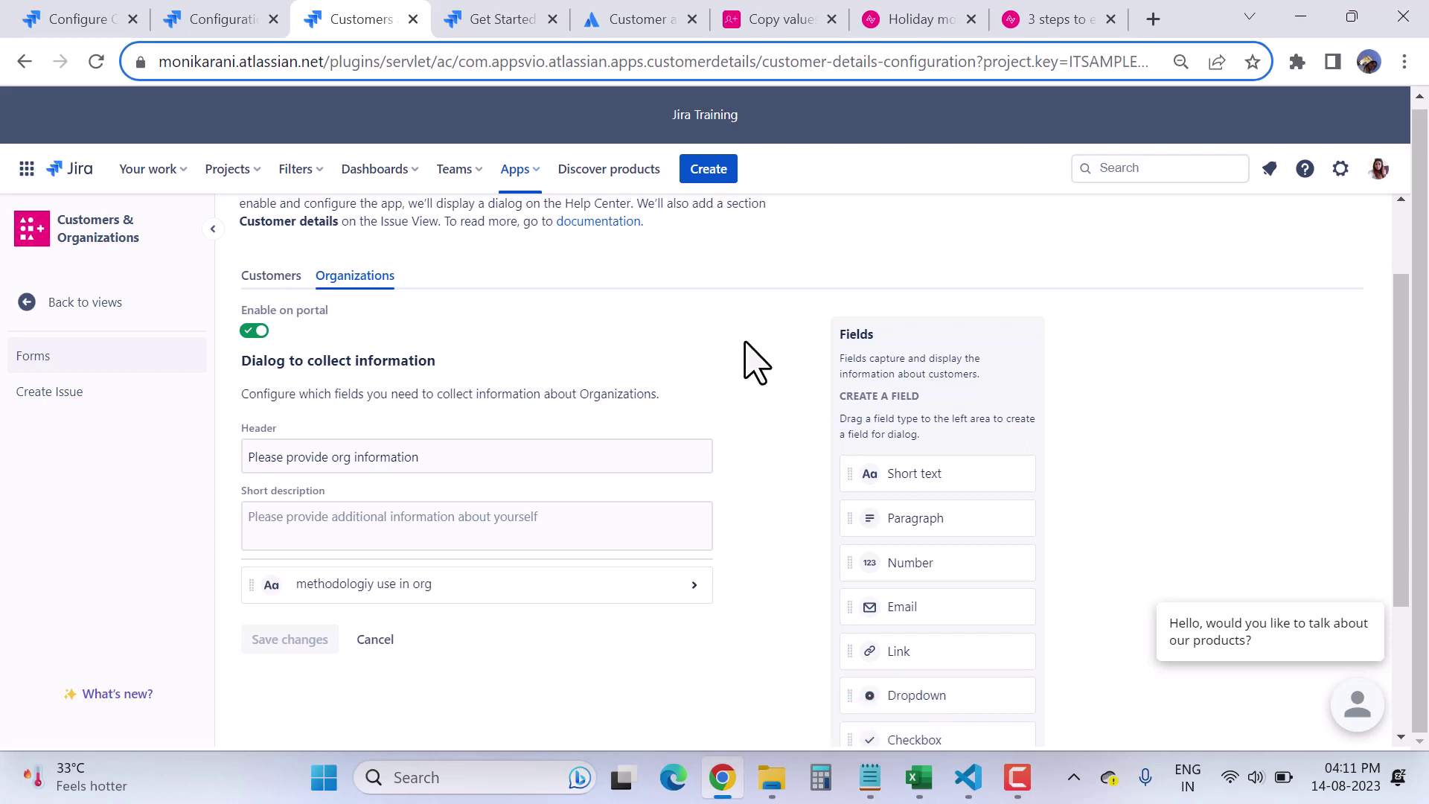
scroll(751, 362, up, 2)
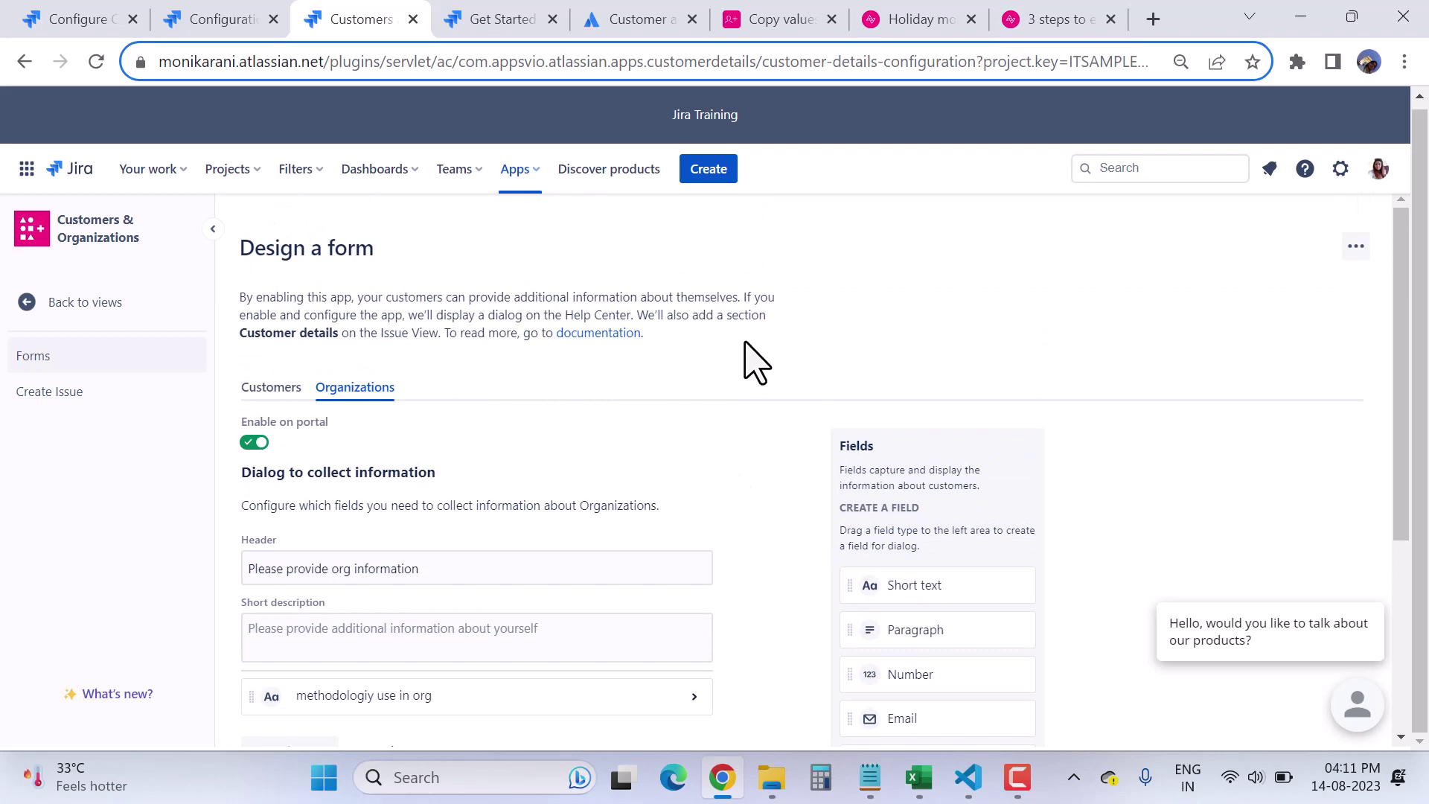
scroll(753, 380, down, 5)
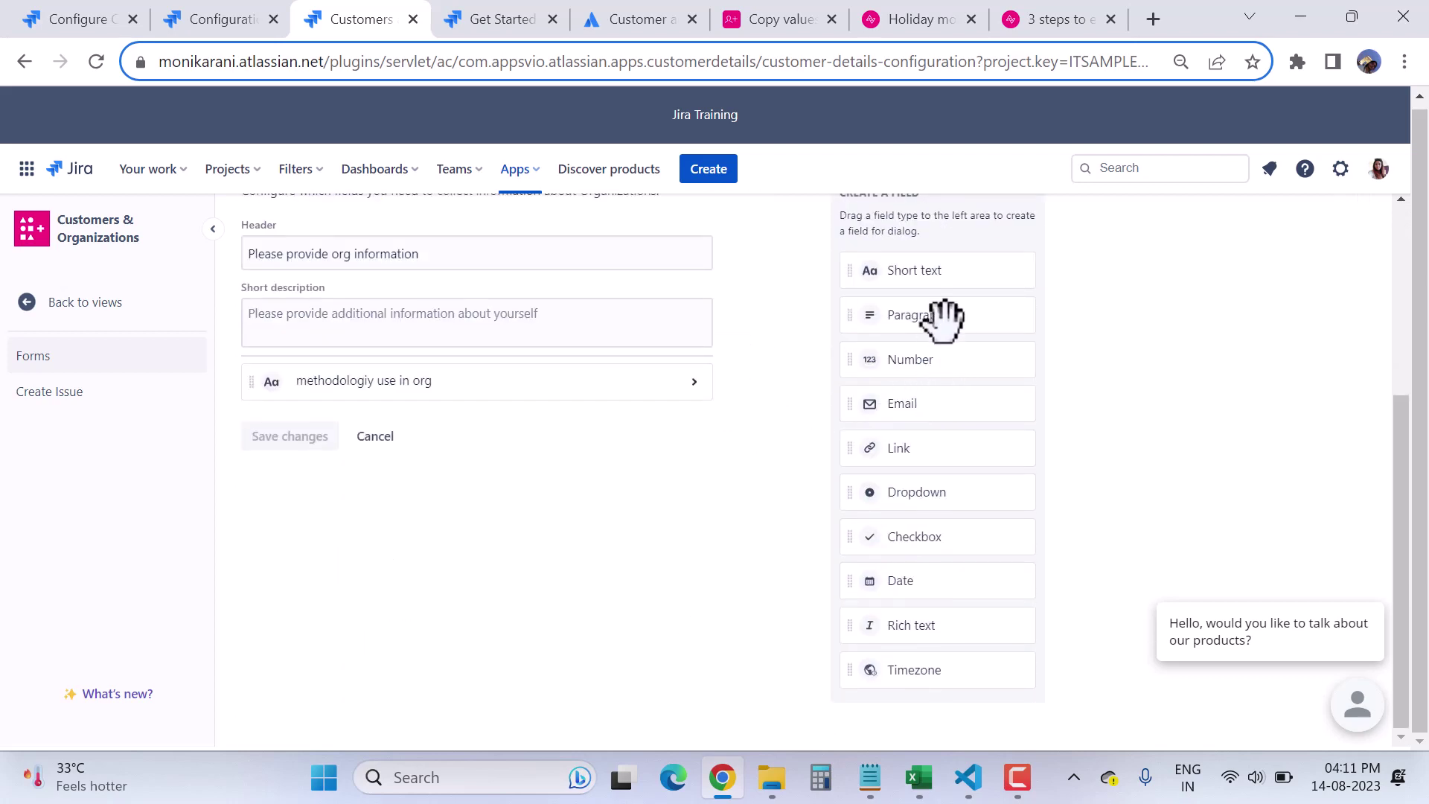
scroll(580, 550, up, 3)
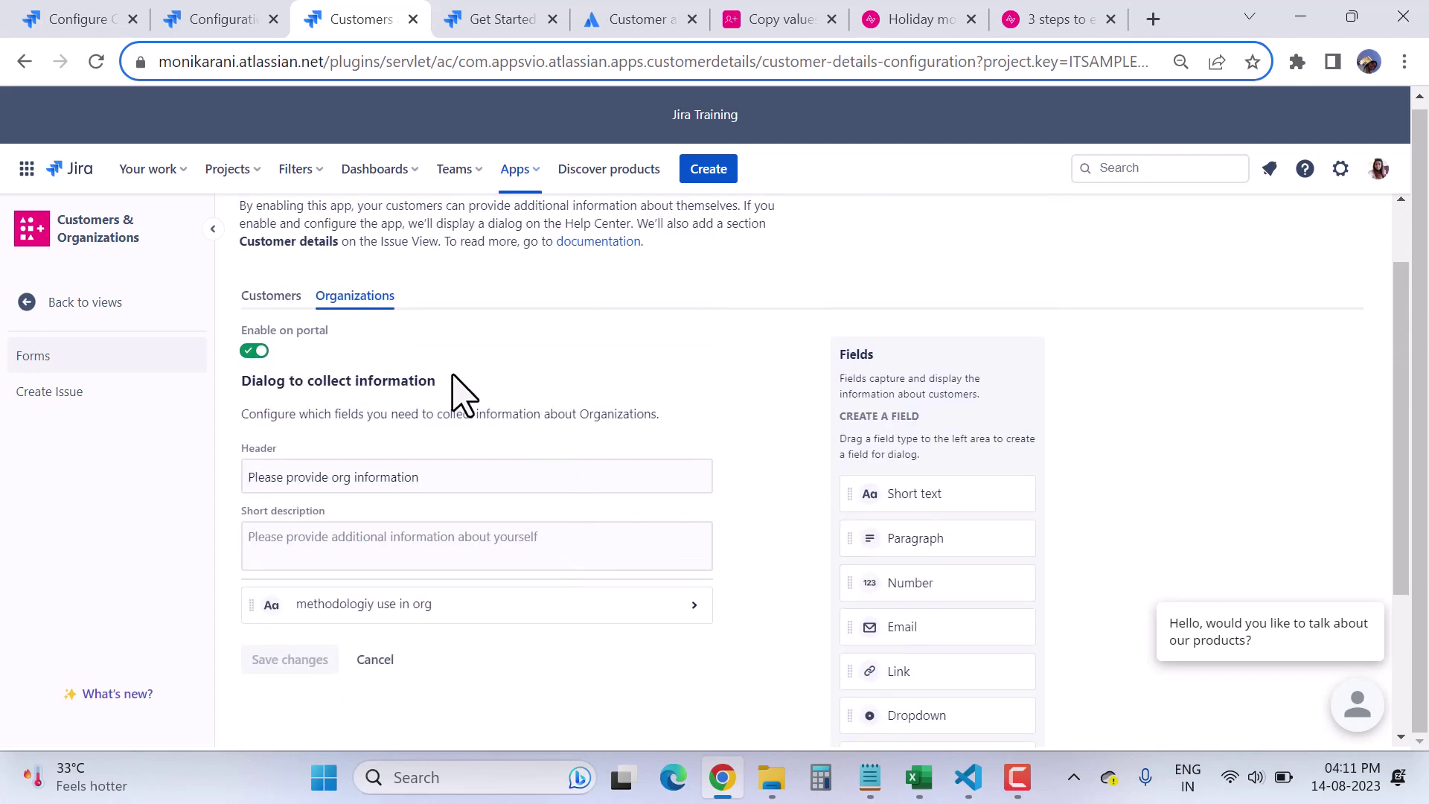
click(271, 297)
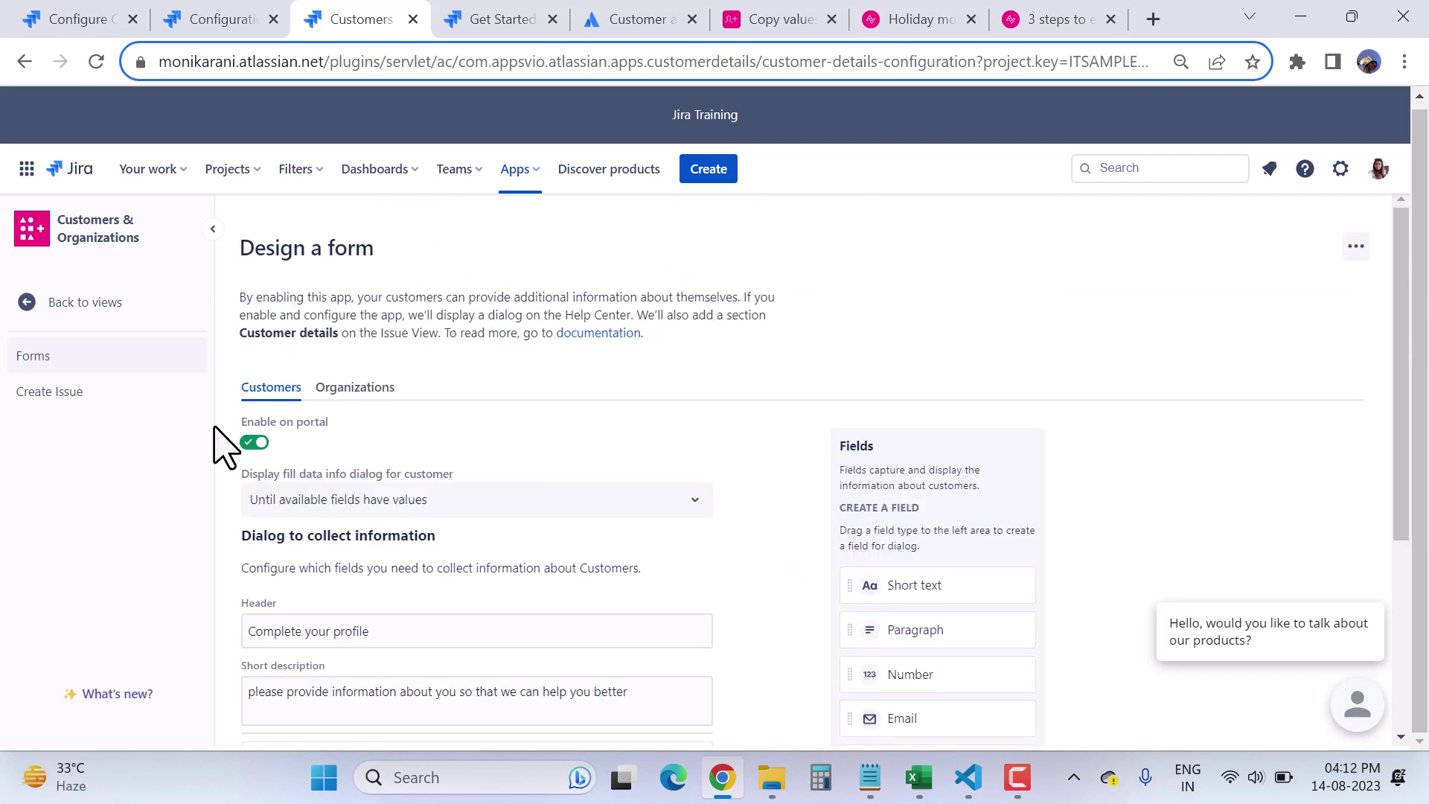
- Examine the Create Issue mapping settings, including the Telephone to Description mapping and the target fields on offer
click(60, 391)
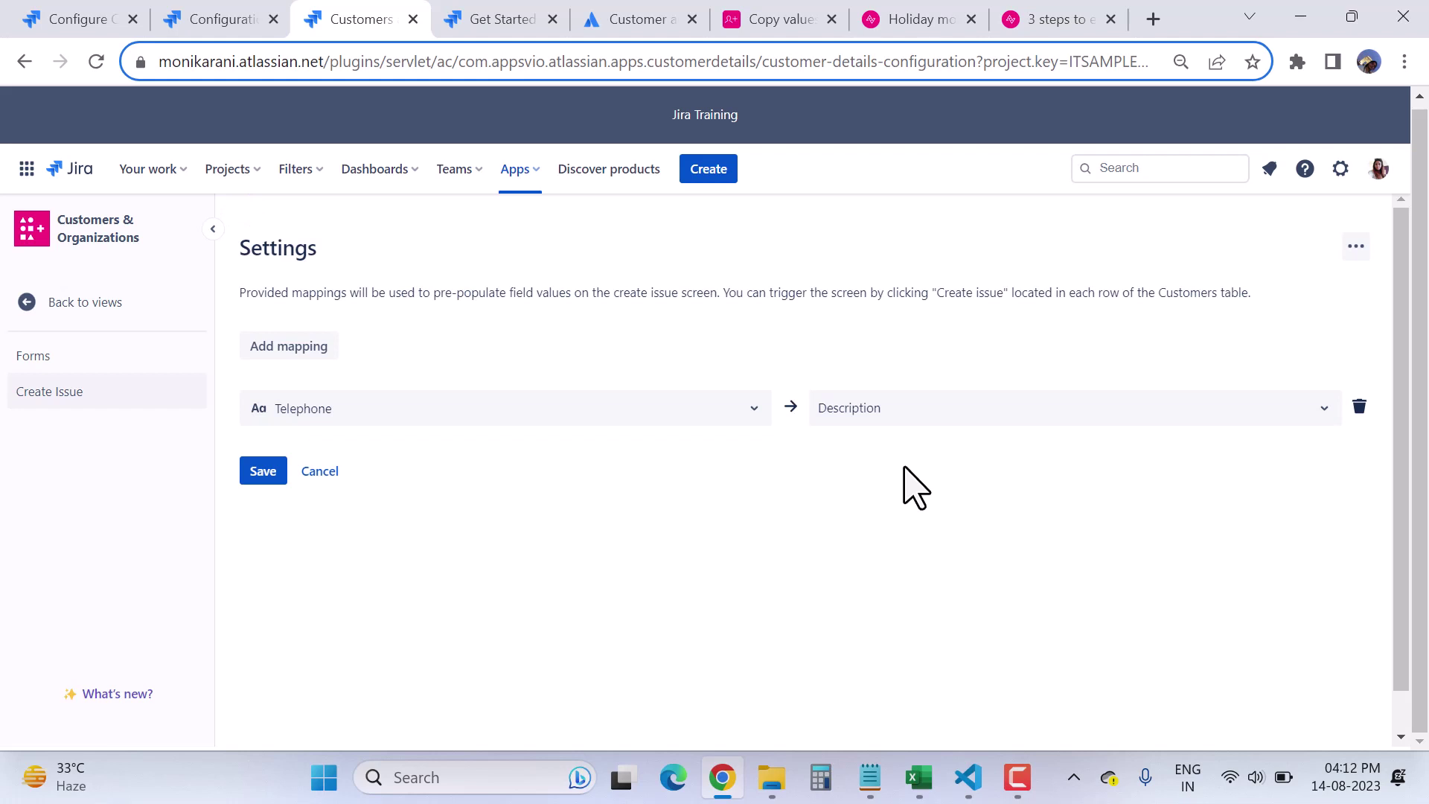
click(543, 413)
click(970, 578)
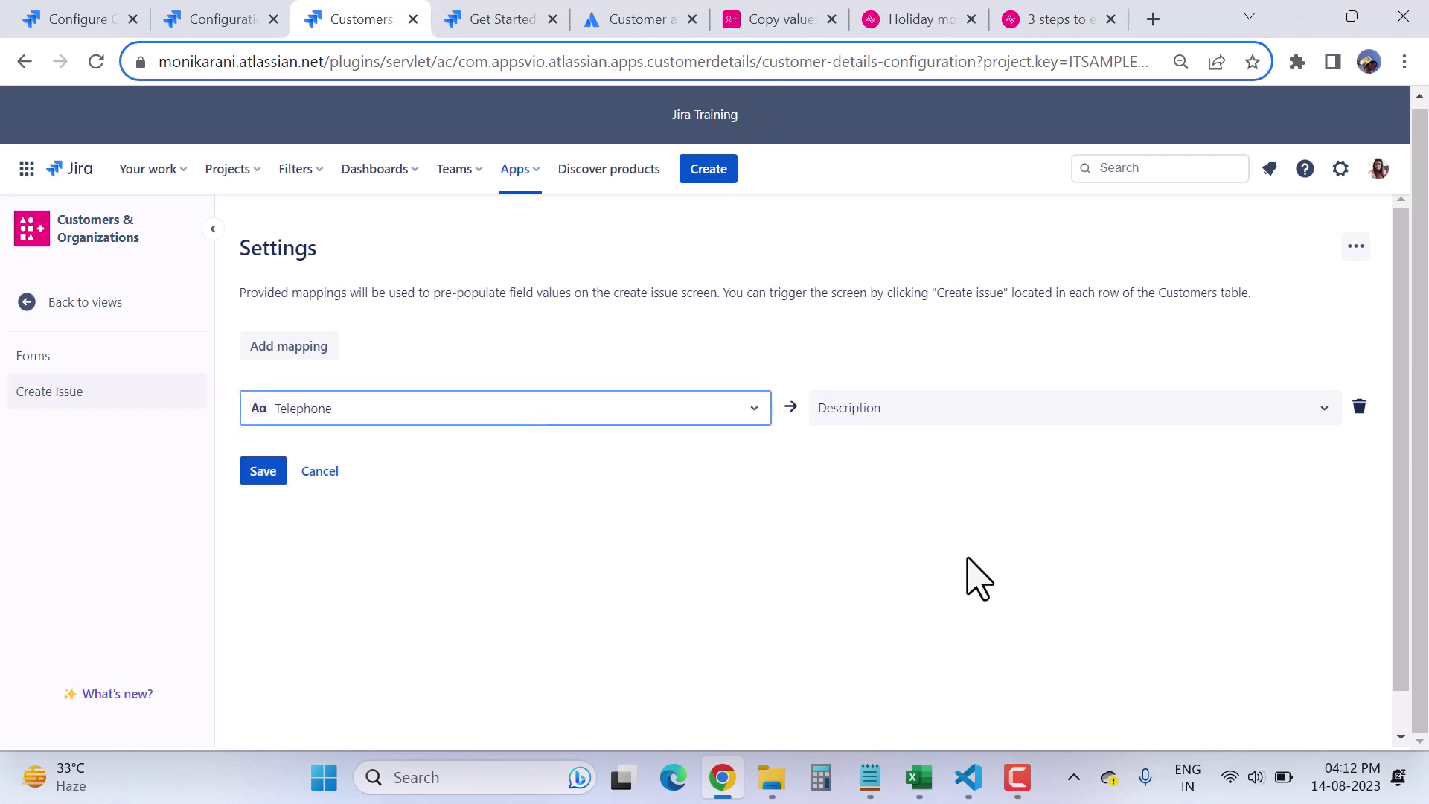
click(973, 410)
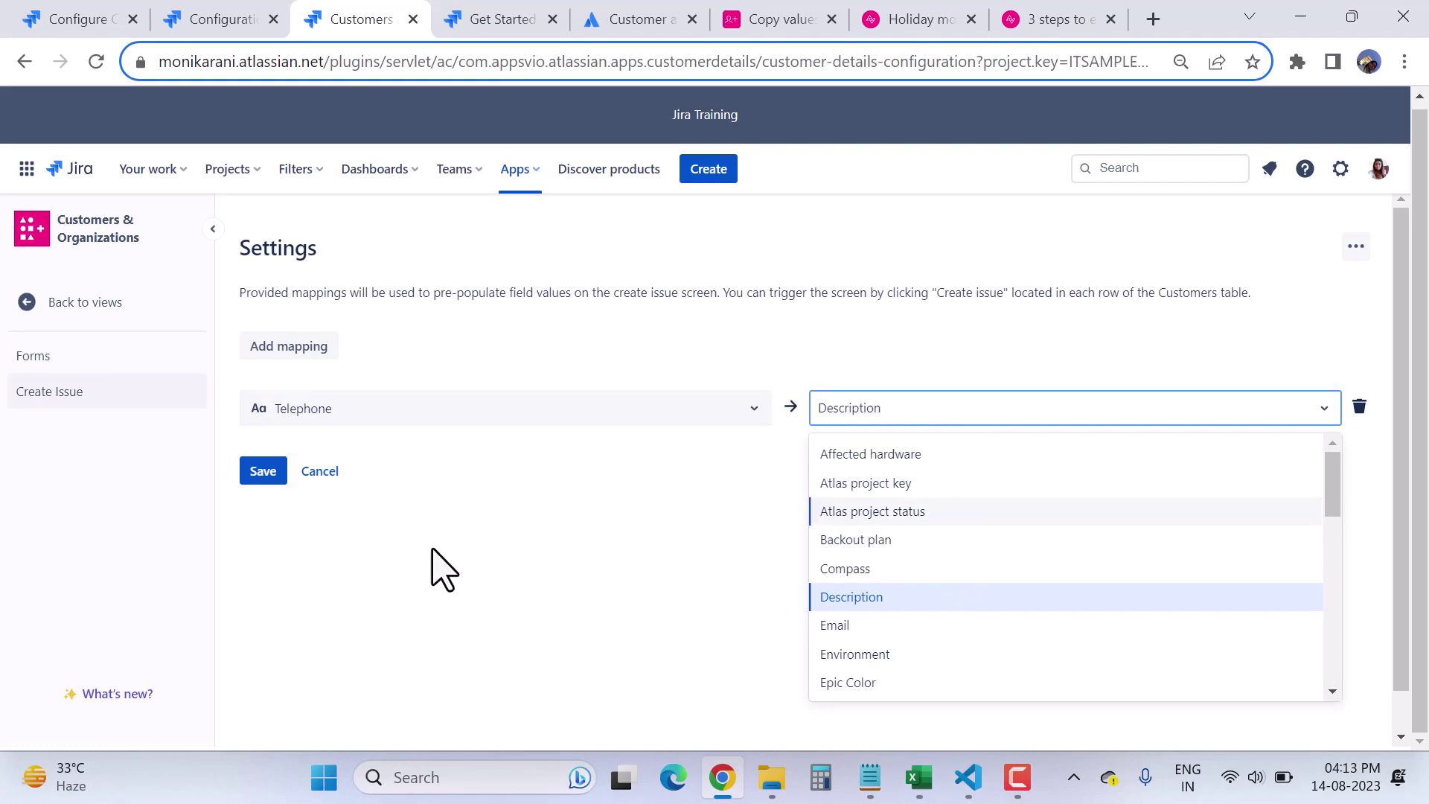
click(459, 578)
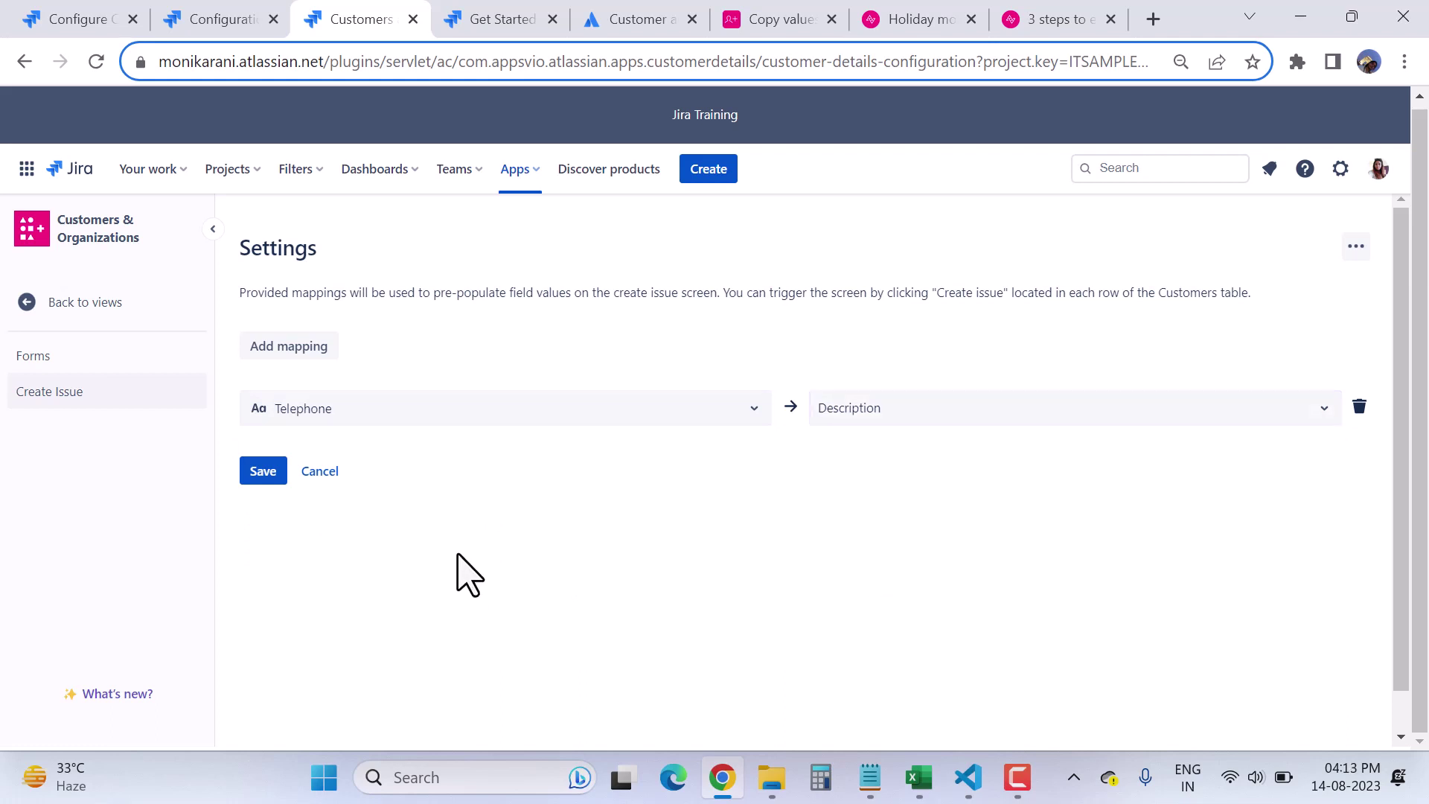
click(320, 471)
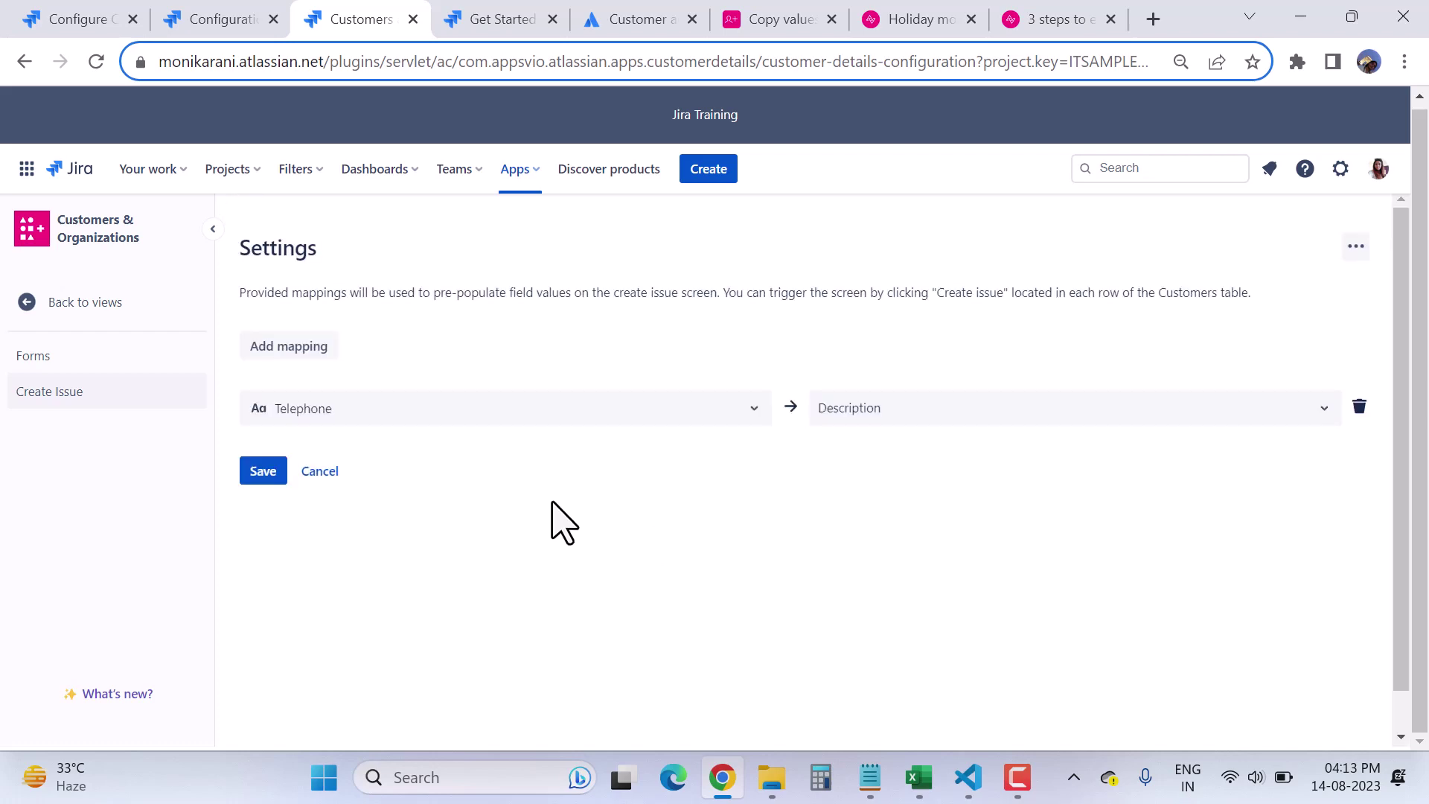
- Read the Copy values post function documentation, covering the field type mappings, the setup steps and the copy direction and request type restrictions
click(782, 21)
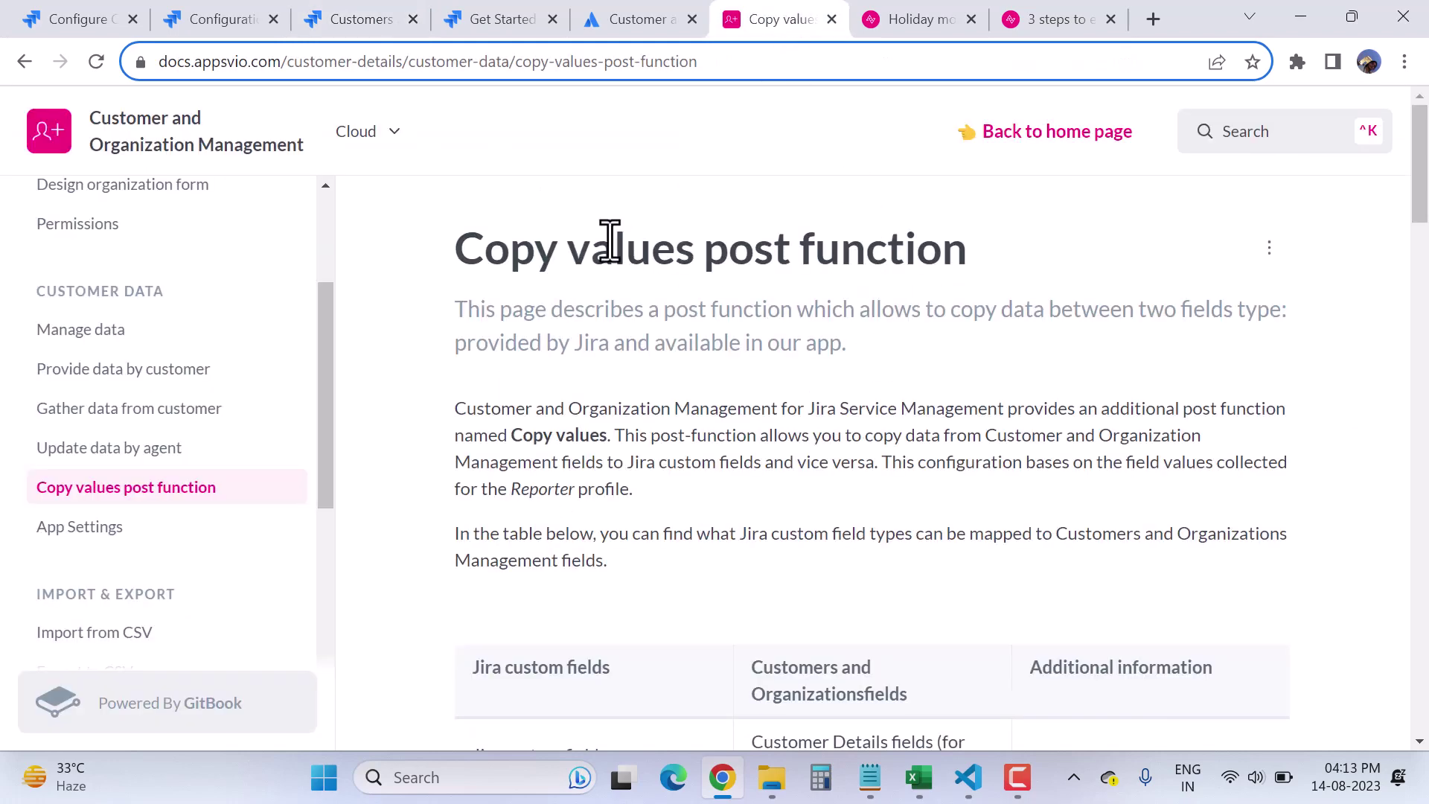
drag(485, 253, 1055, 260)
click(1036, 430)
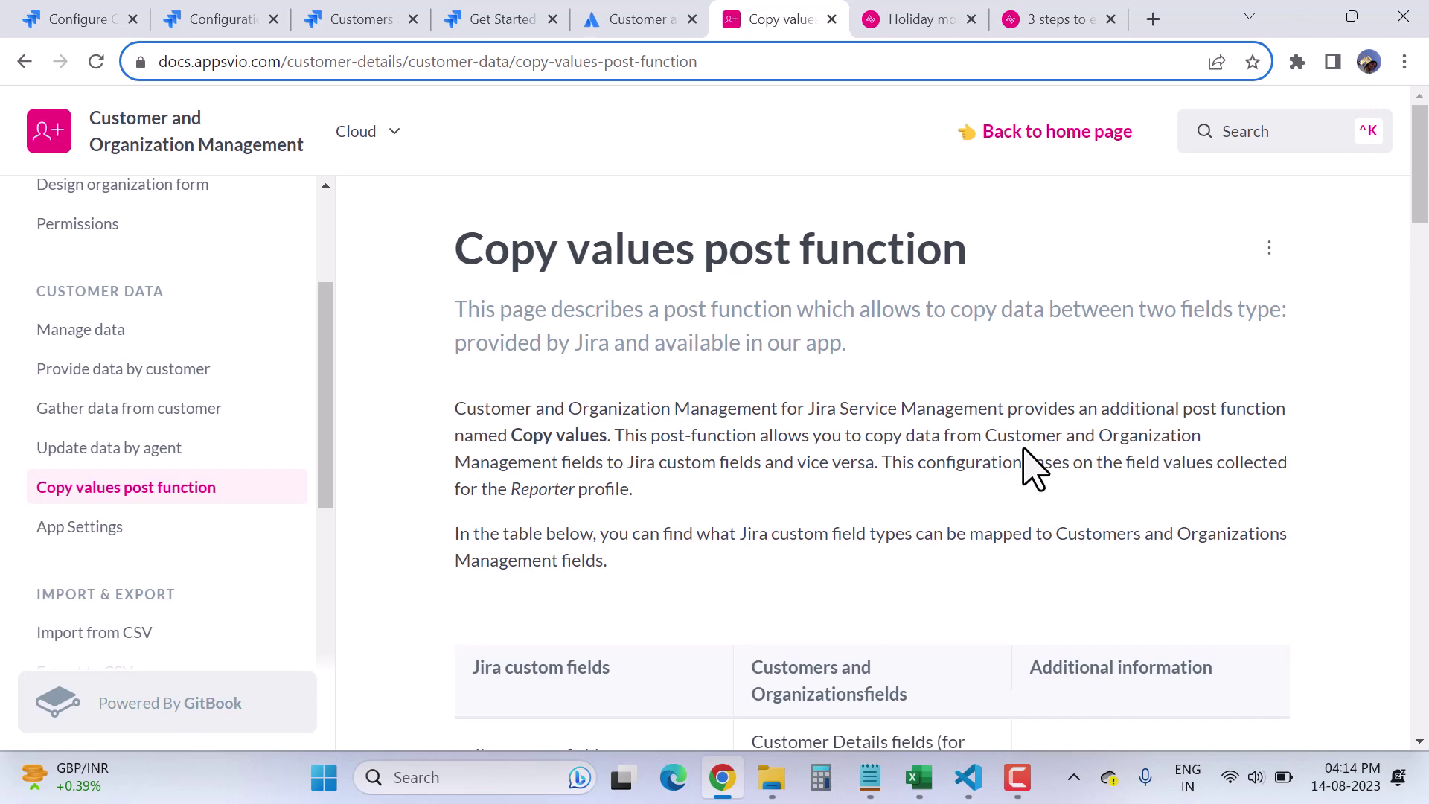
scroll(1036, 441, down, 7)
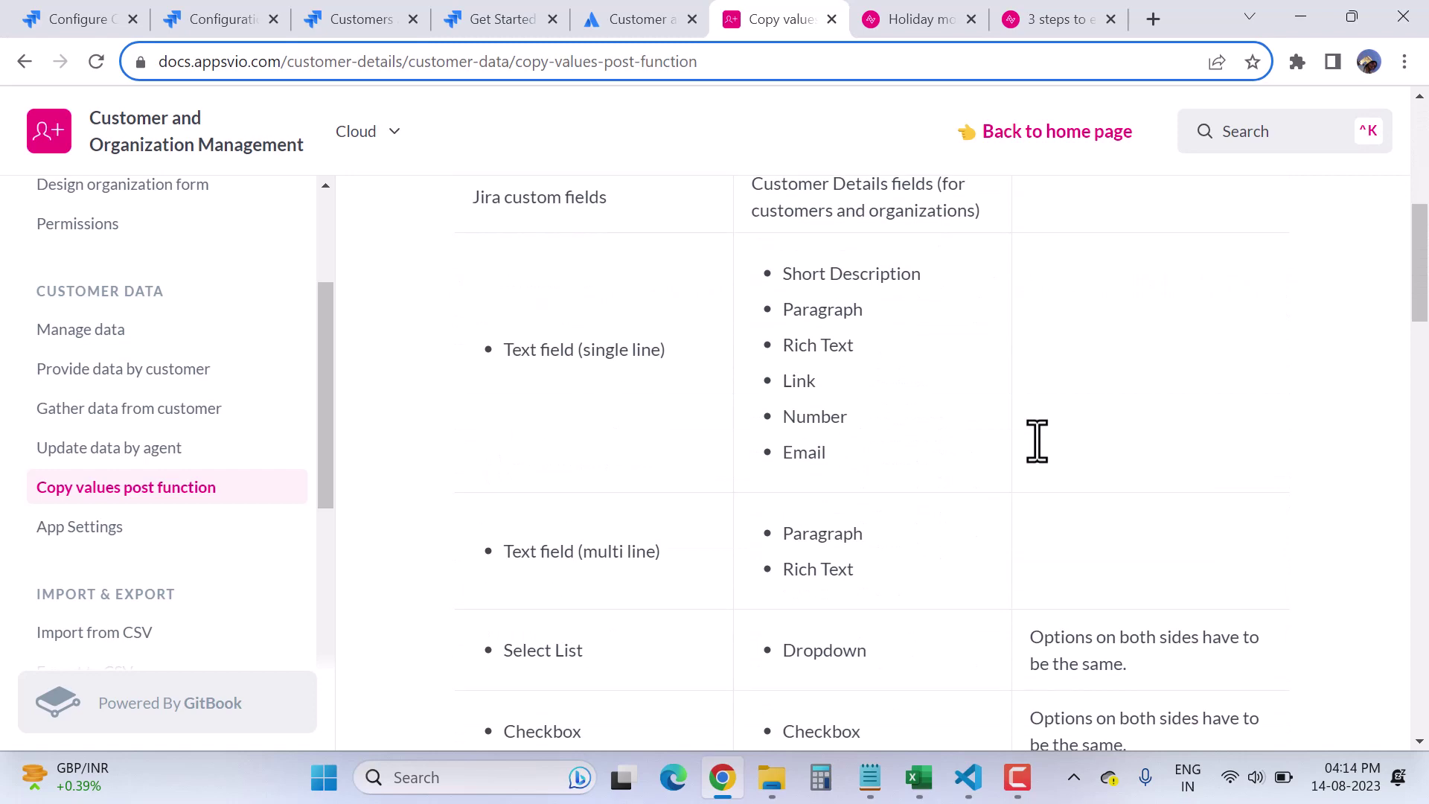
scroll(1036, 440, down, 10)
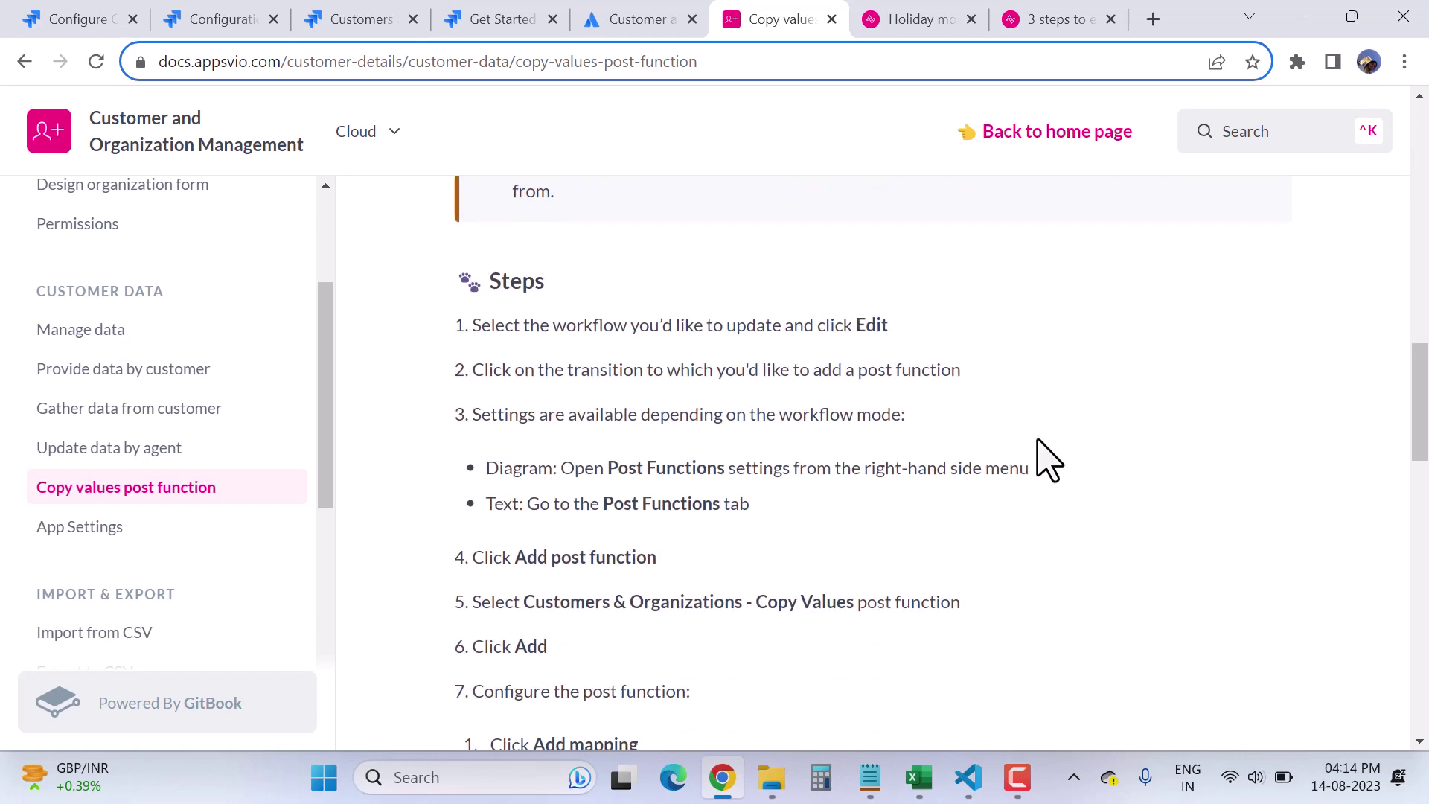
scroll(1038, 441, down, 8)
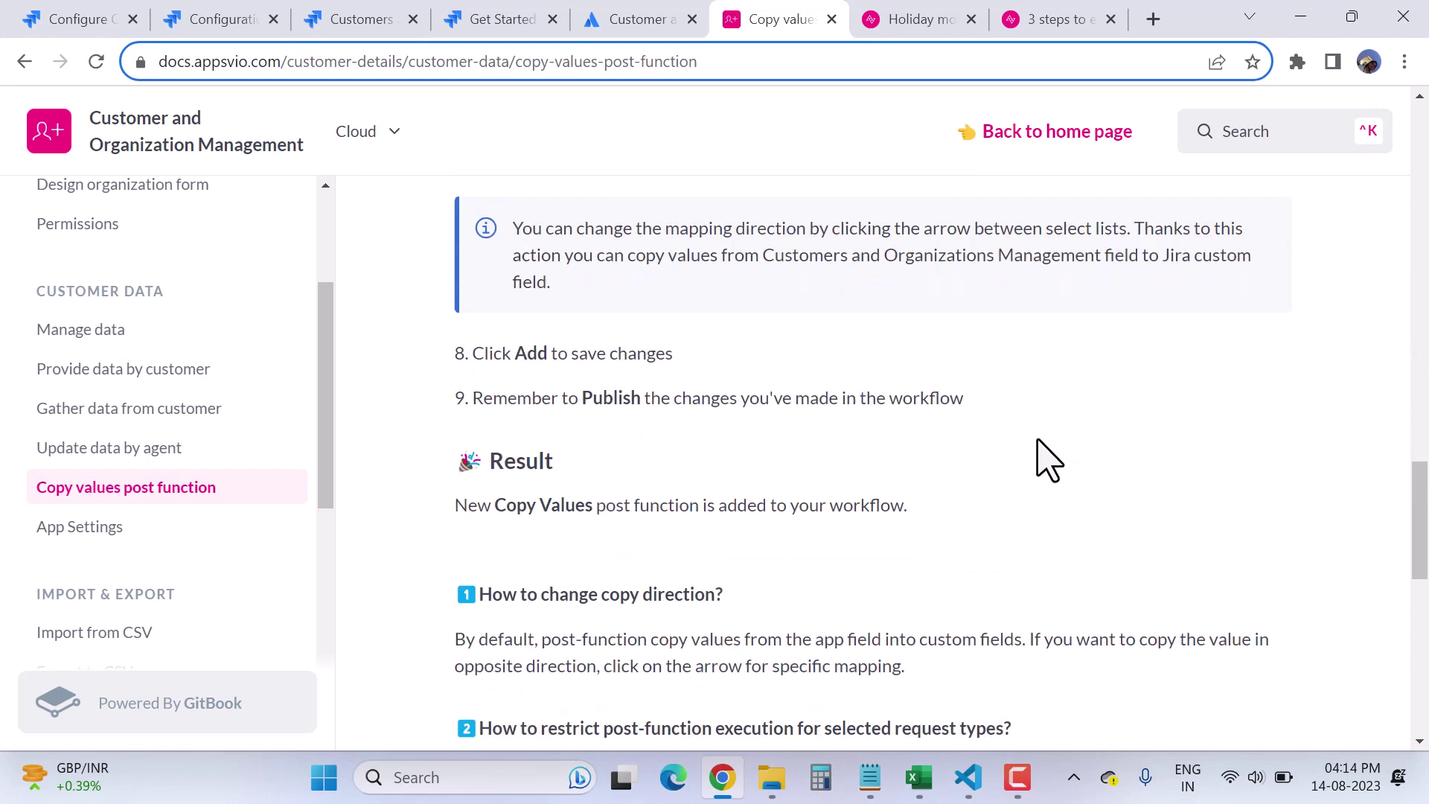
scroll(1037, 450, down, 6)
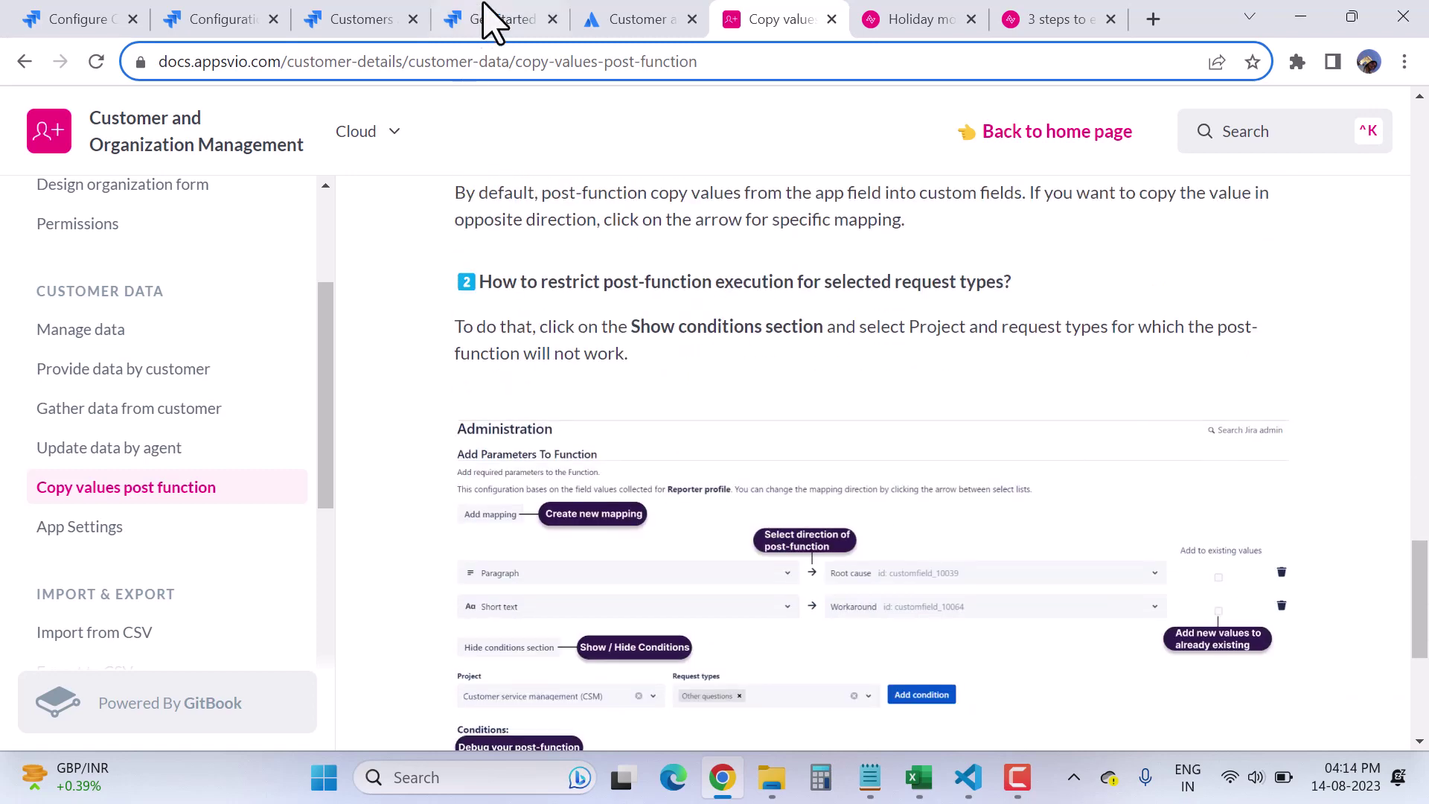
- Return to the Jira Customers & Organizations page and open the ITSM sample space (ITSAMPLE) project
click(370, 28)
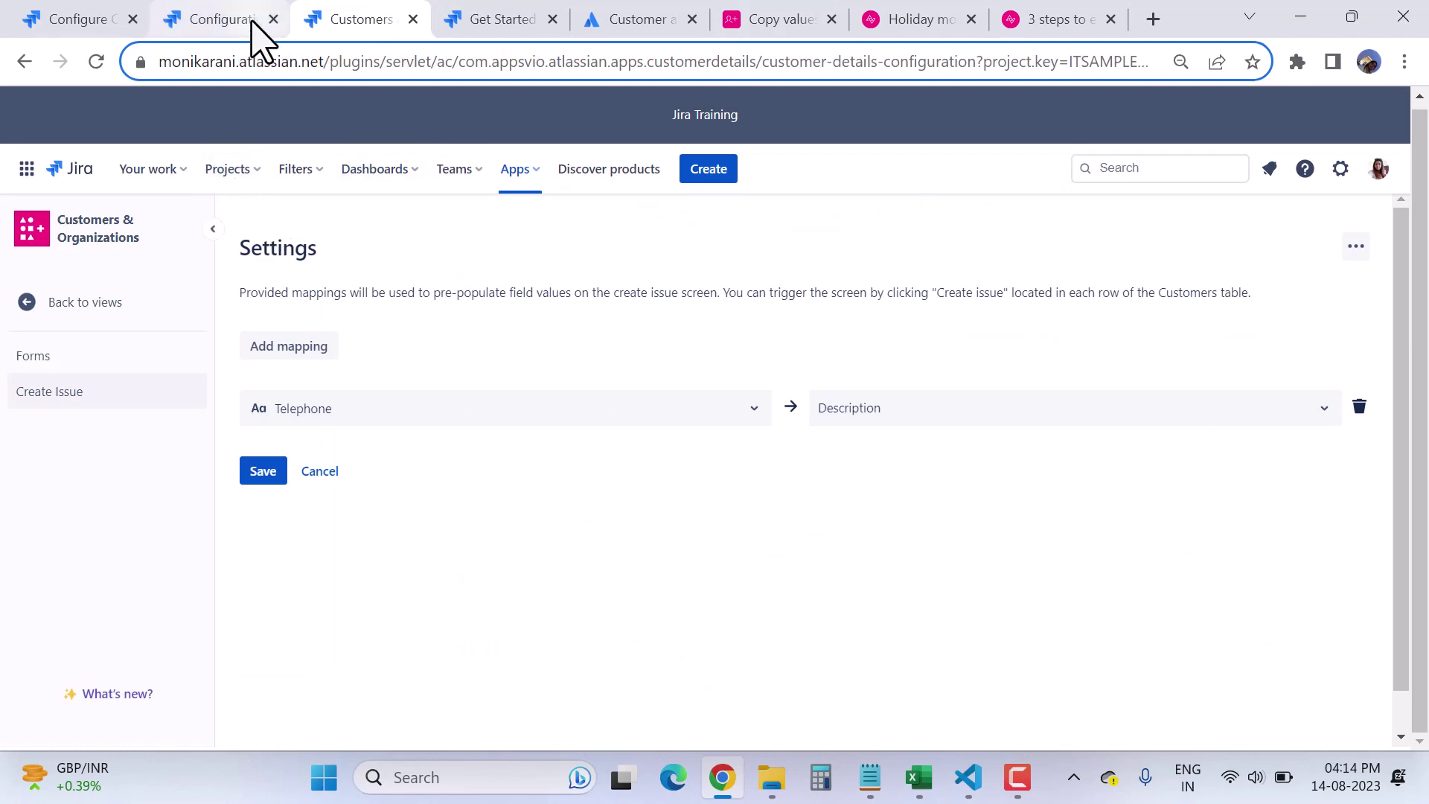
click(229, 170)
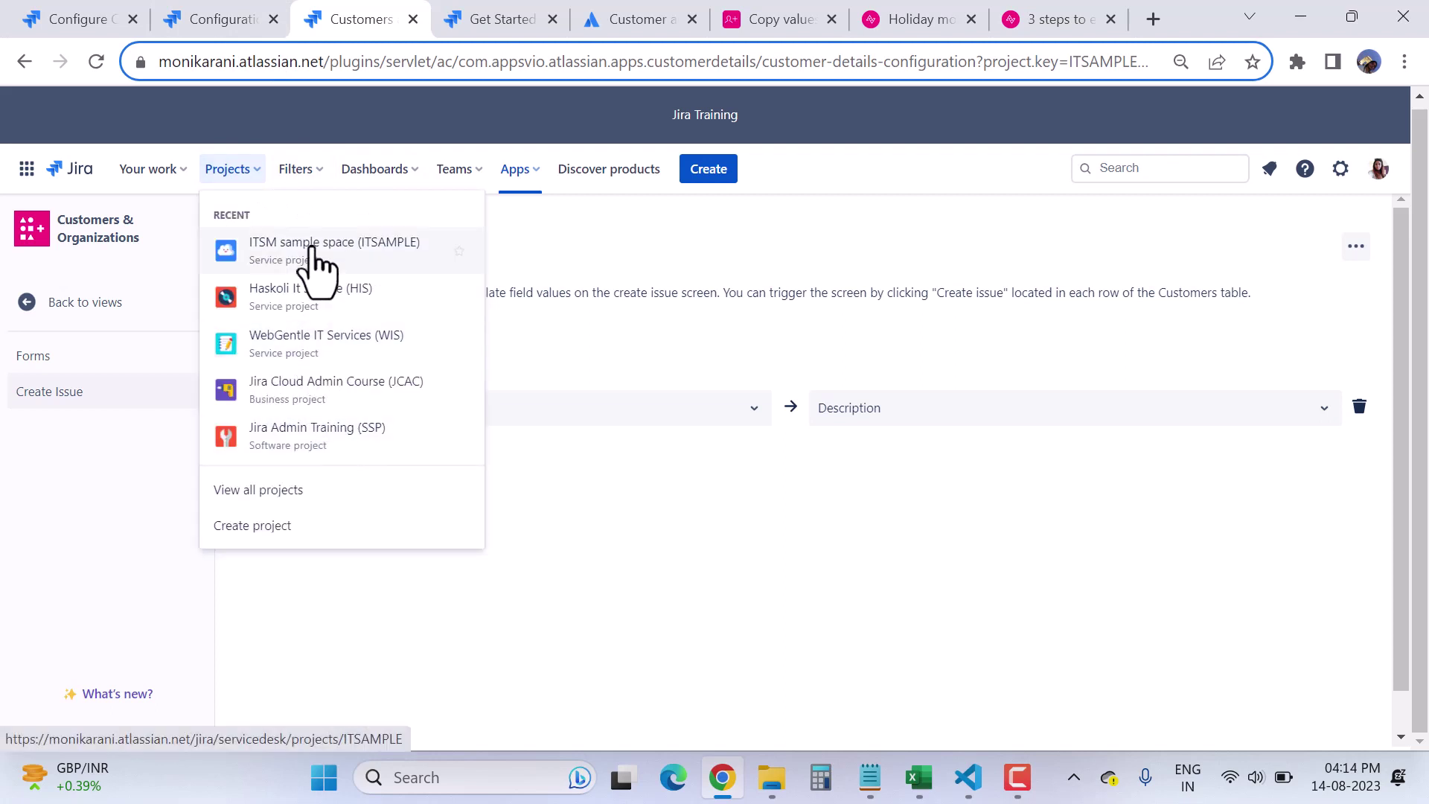
click(316, 256)
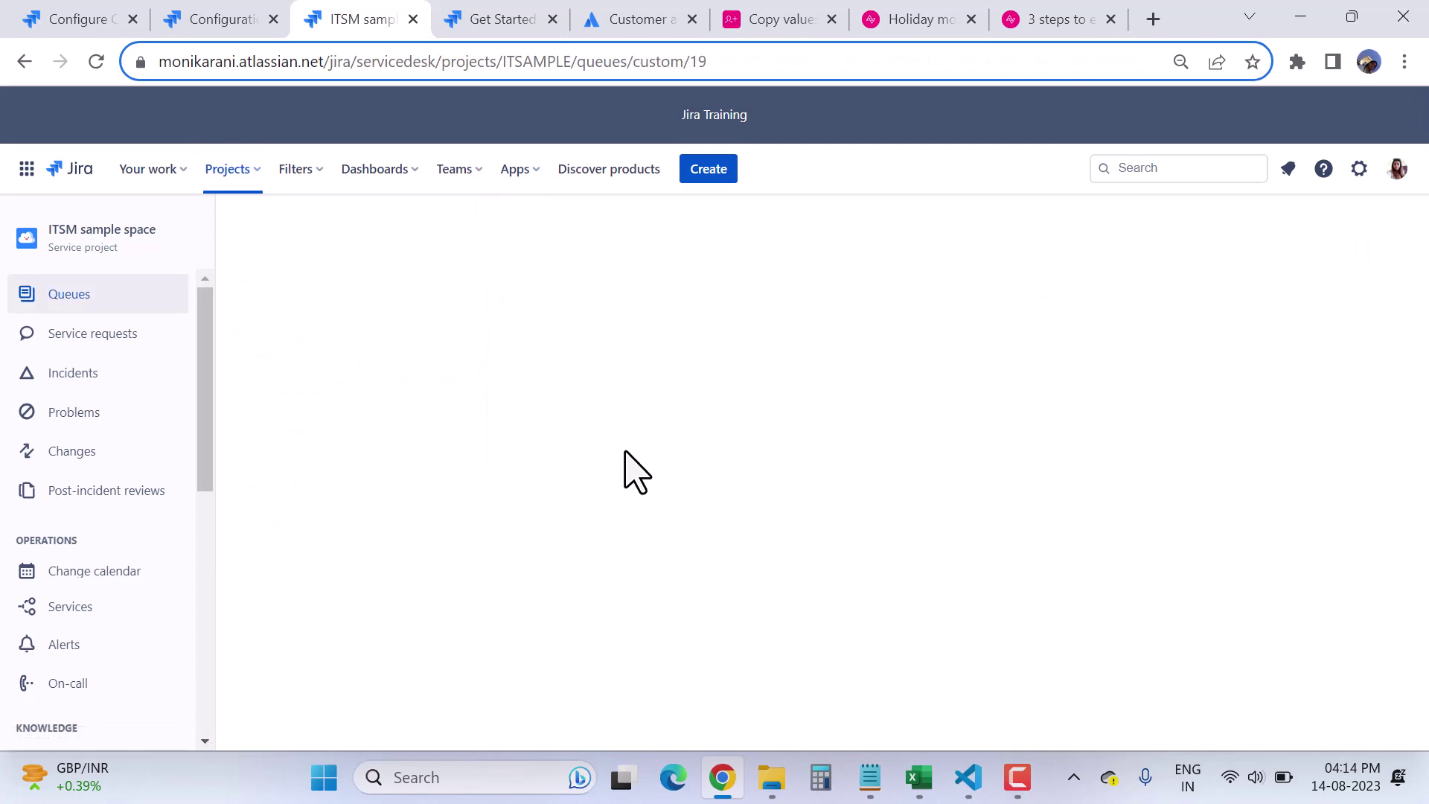
- Open the "I need to setup VPN" request from the All open tickets queue and find its Customers and Organizations section
scroll(662, 595, down, 2)
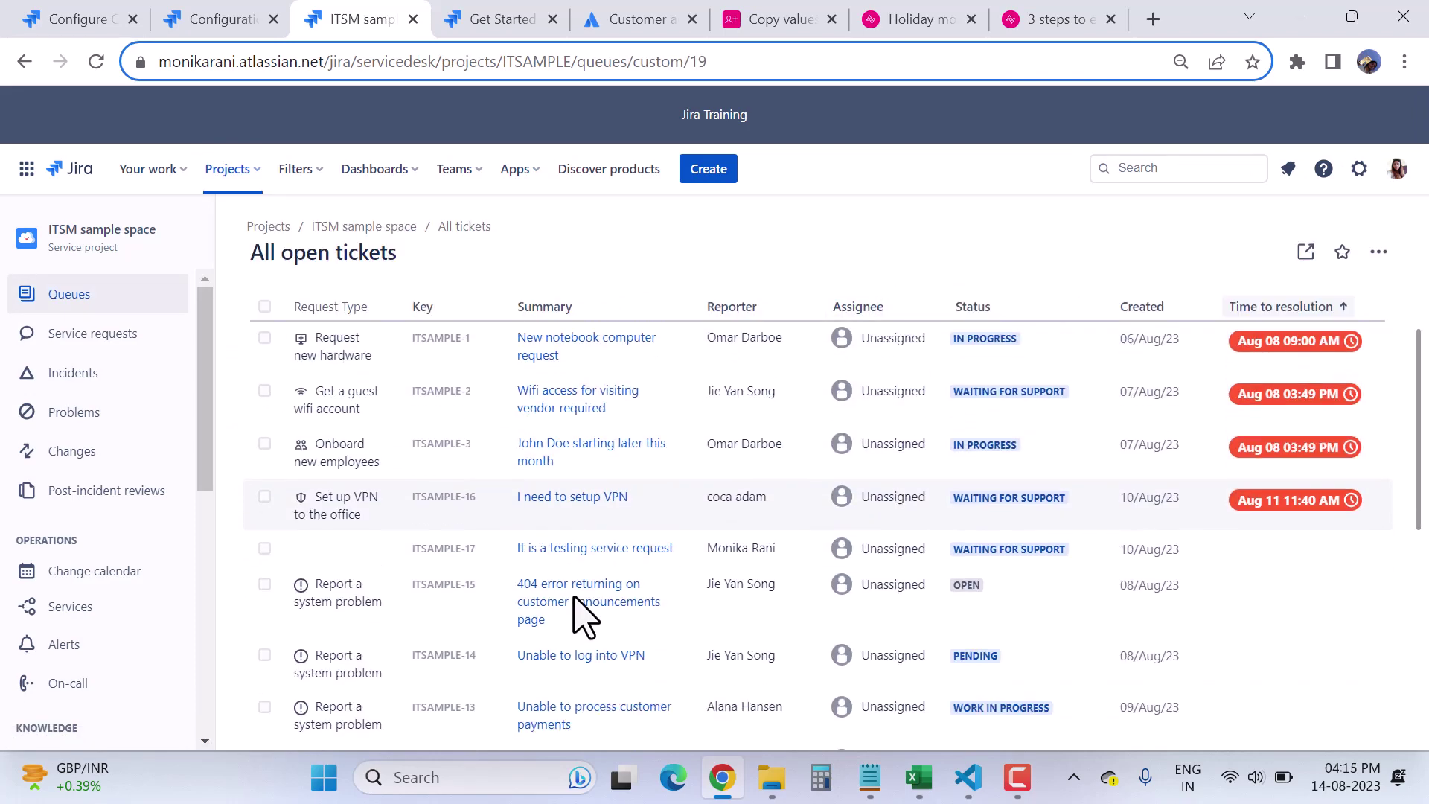
click(548, 498)
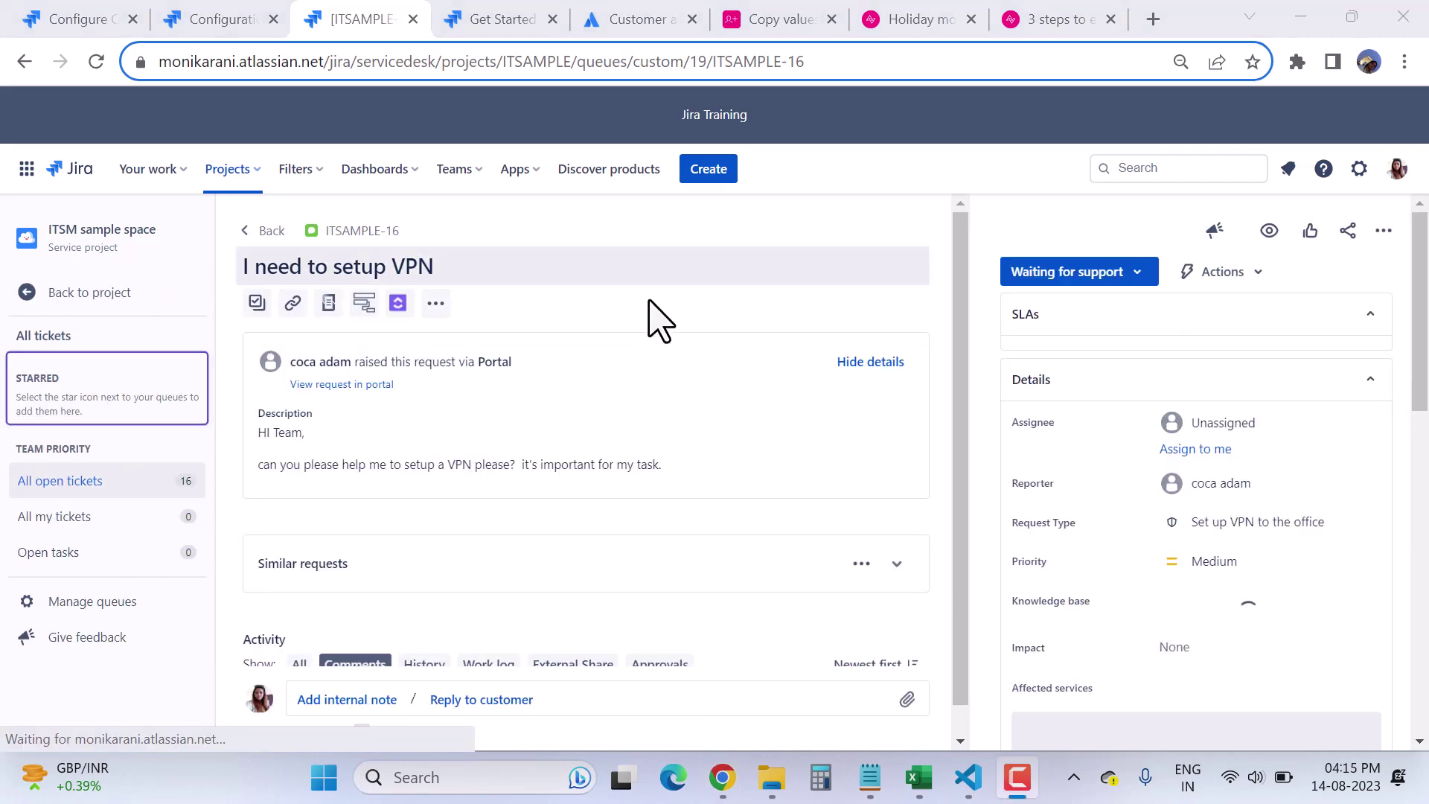
scroll(1180, 590, down, 5)
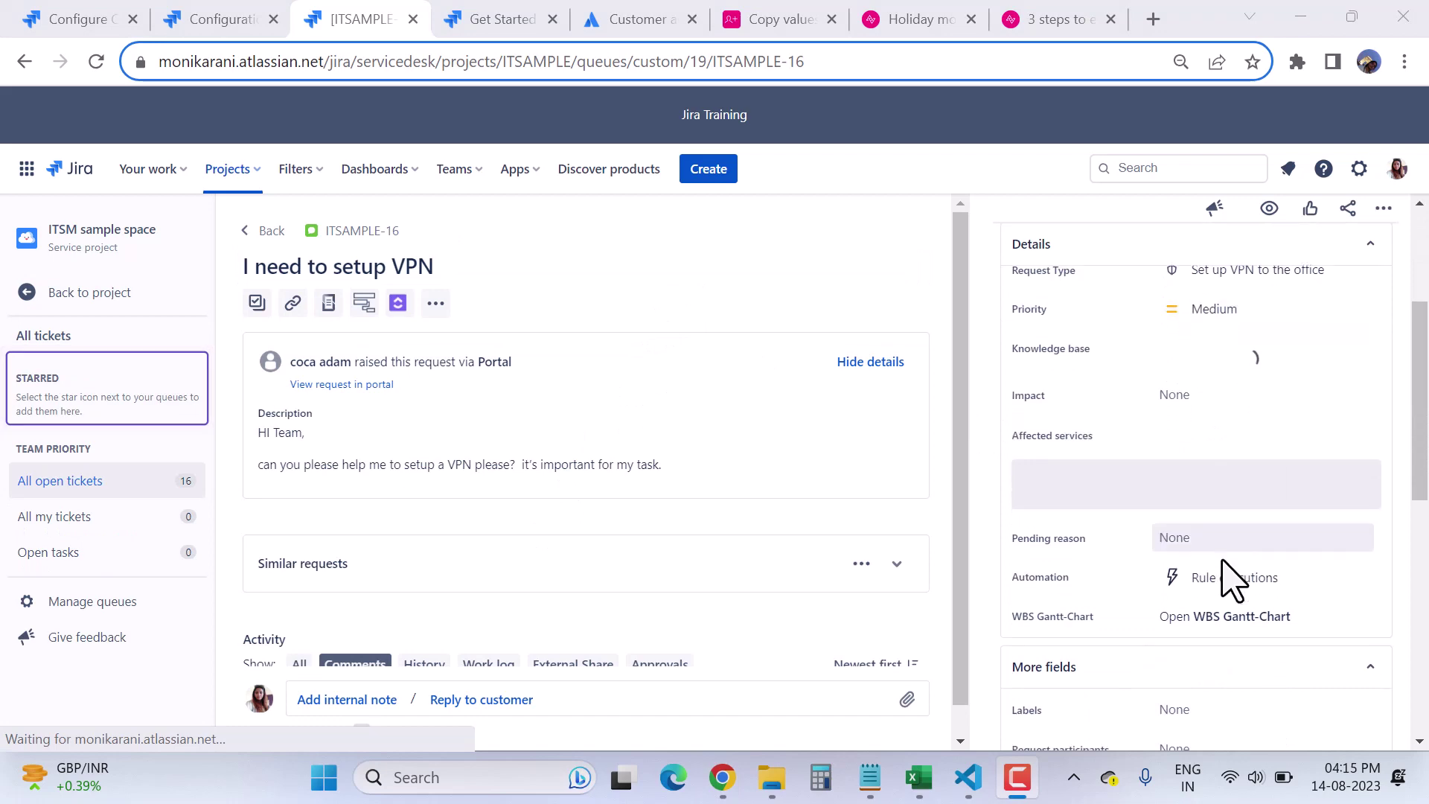
scroll(1231, 580, down, 7)
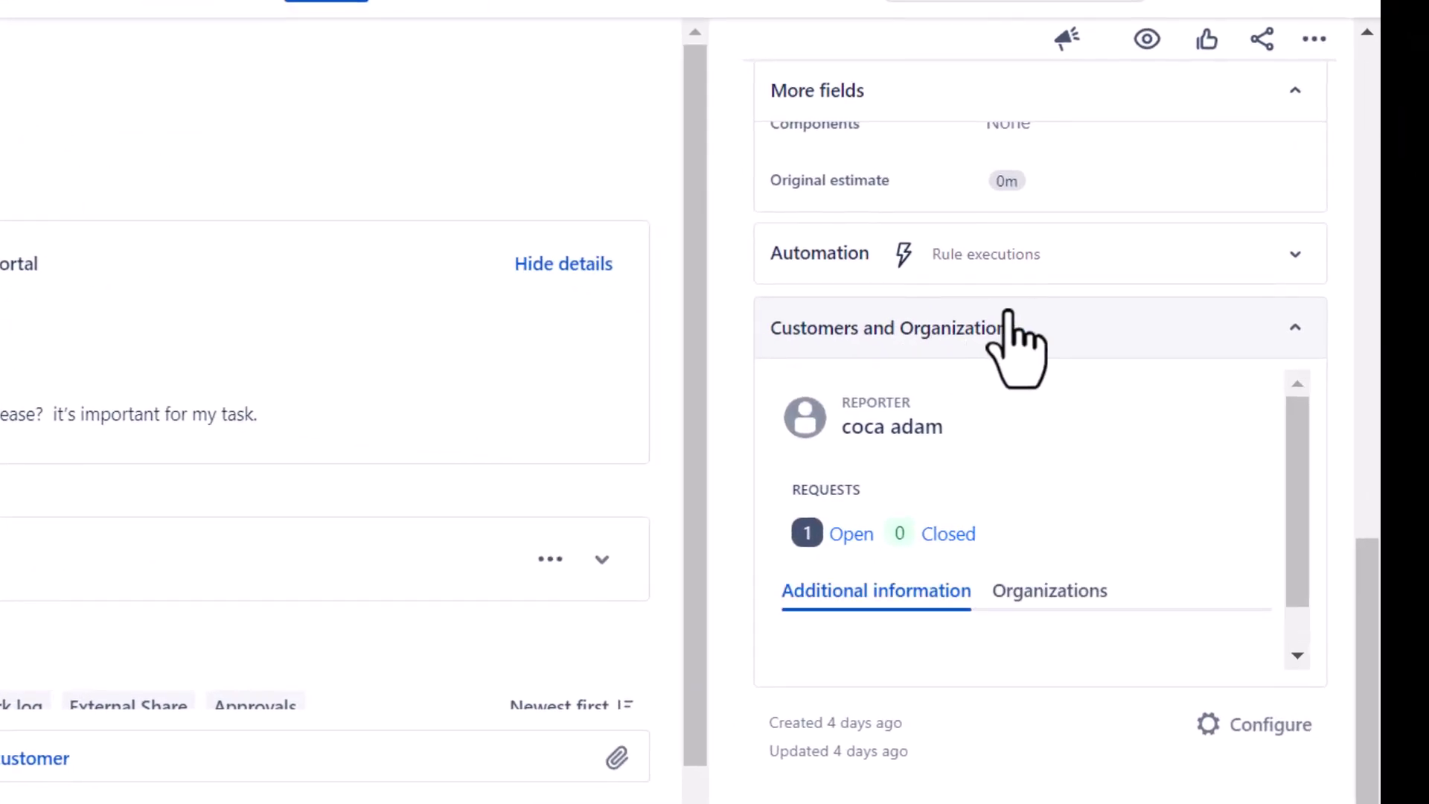
scroll(1098, 484, down, 2)
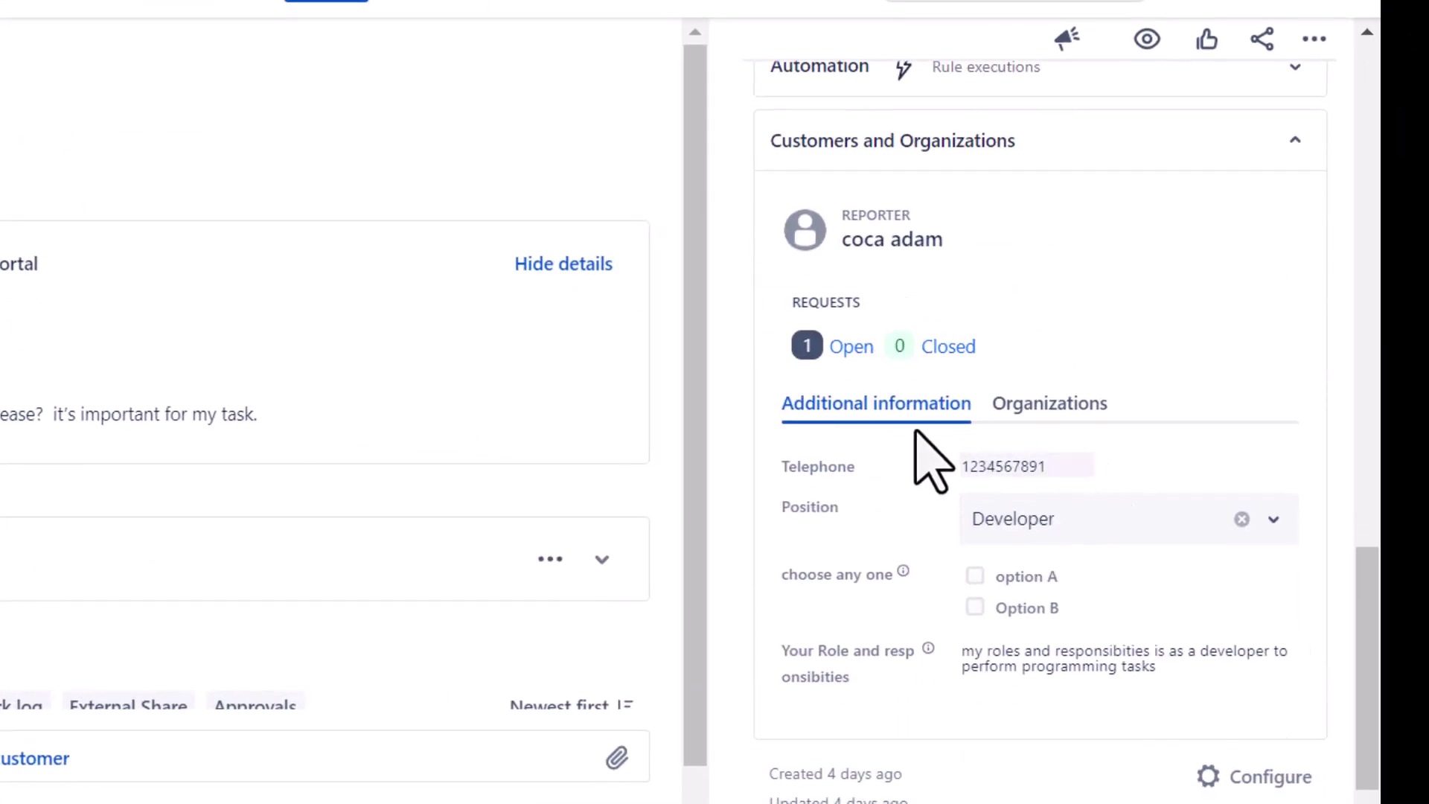
- Review the reporter's organization details and additional information in the request's Customers and Organizations section
click(1031, 406)
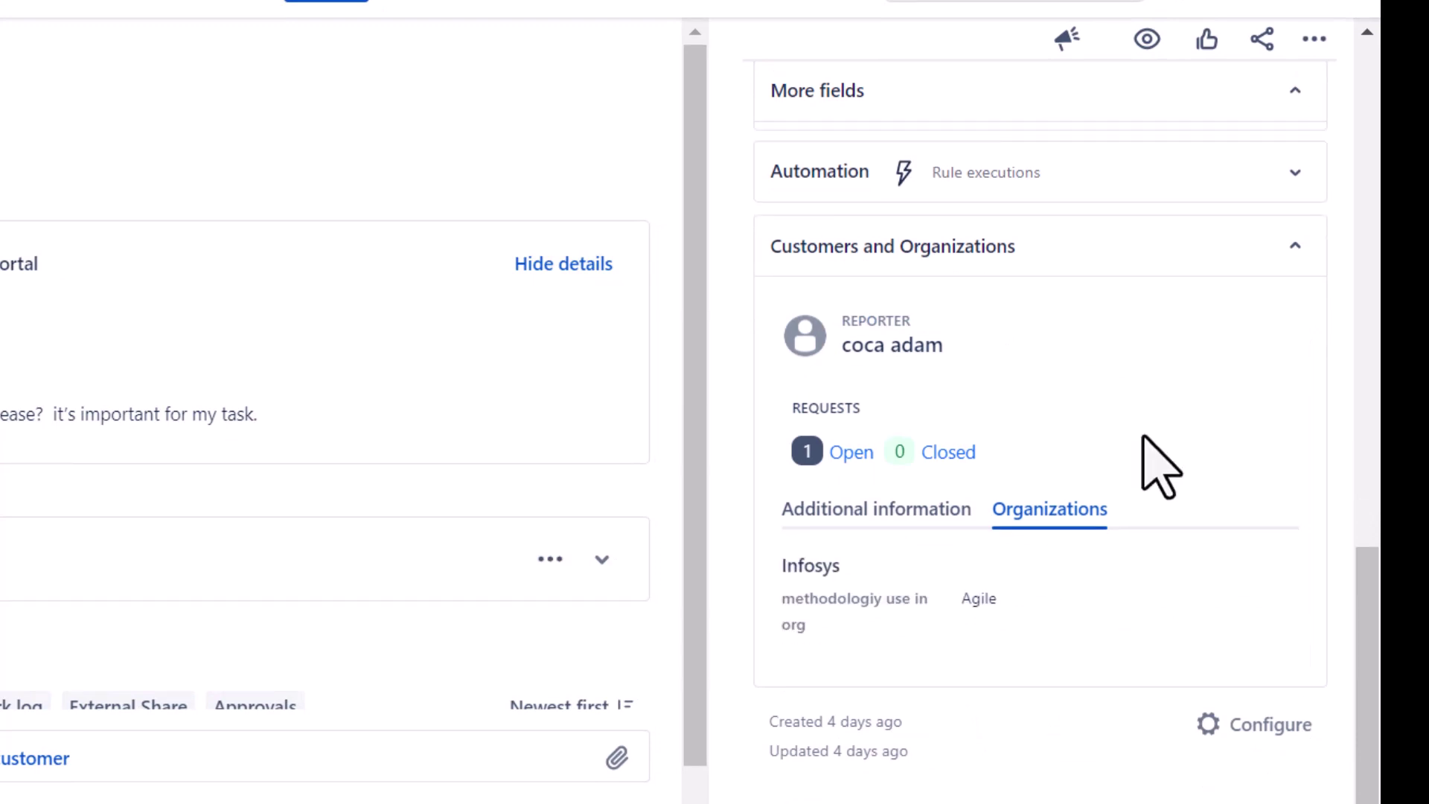
click(857, 511)
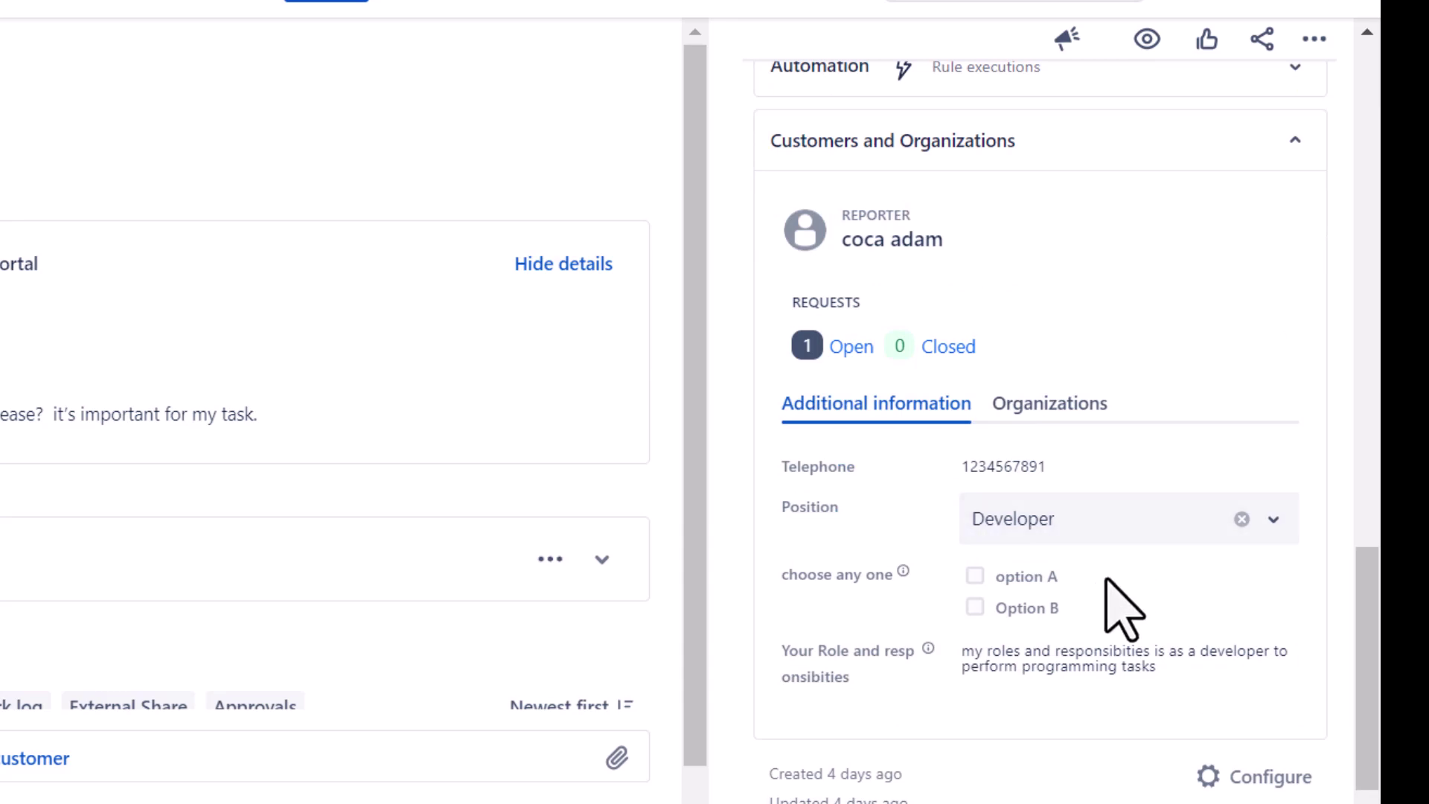
click(1050, 418)
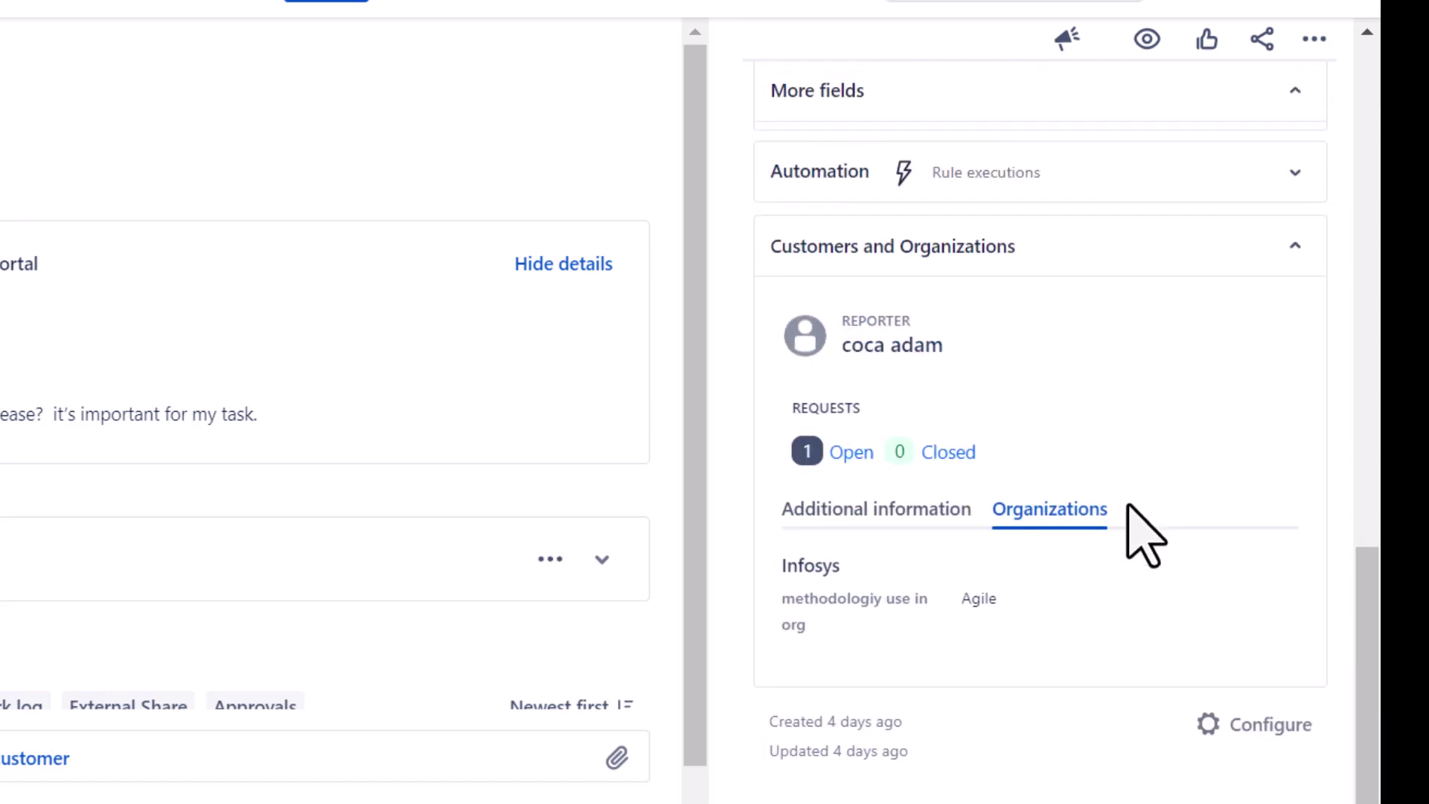
click(891, 513)
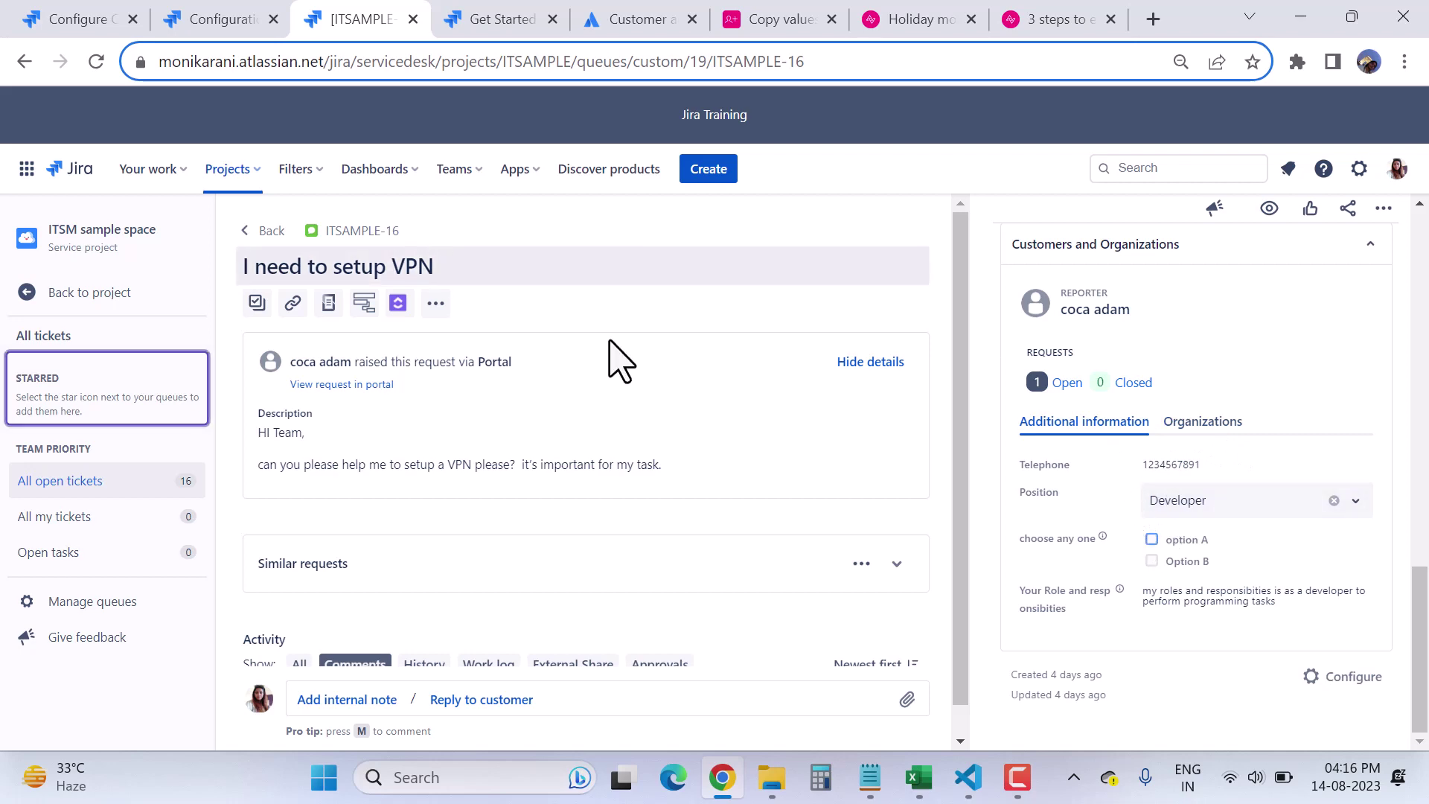
- View the workflow diagram for the VPN request's current status, and close it
scroll(1301, 494, up, 10)
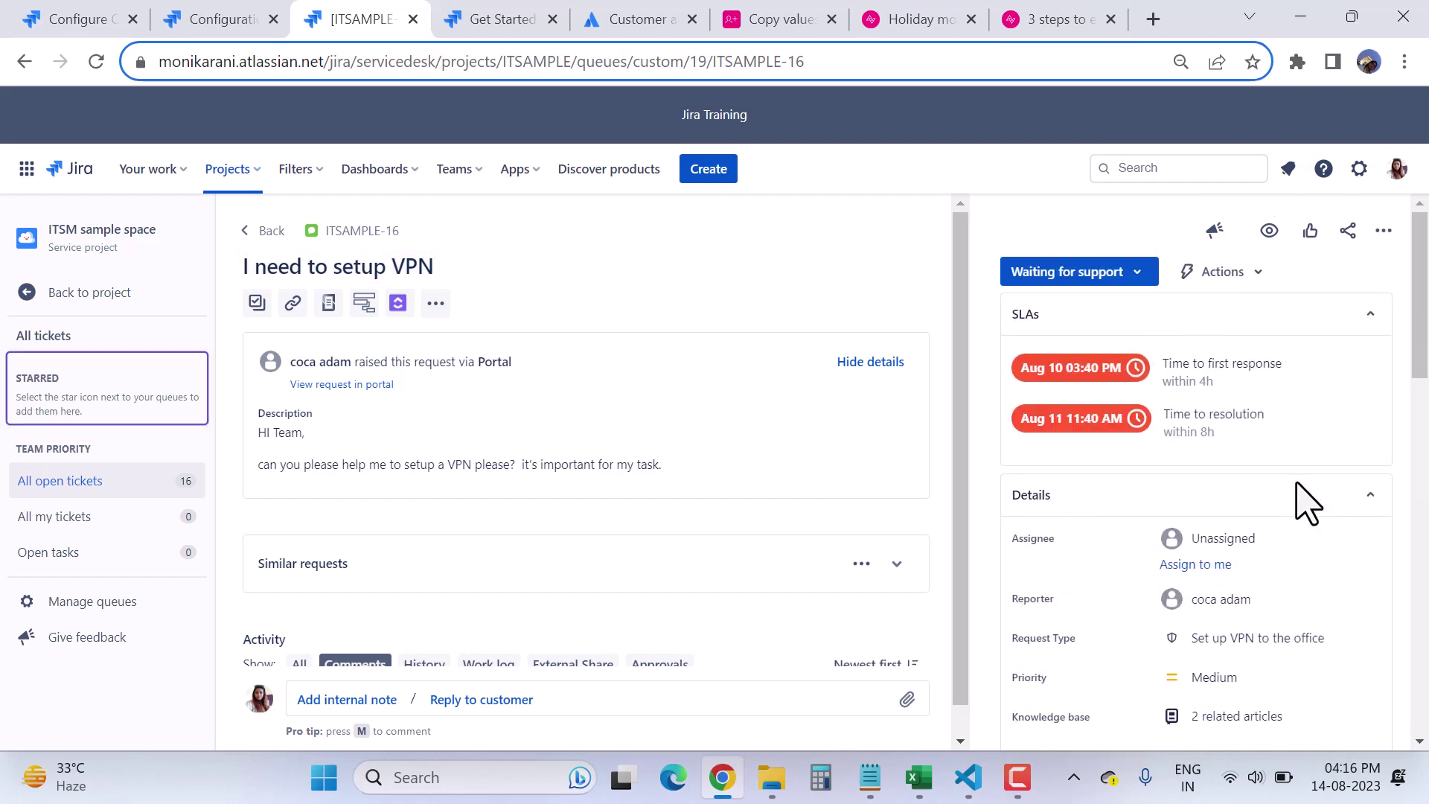
click(1141, 275)
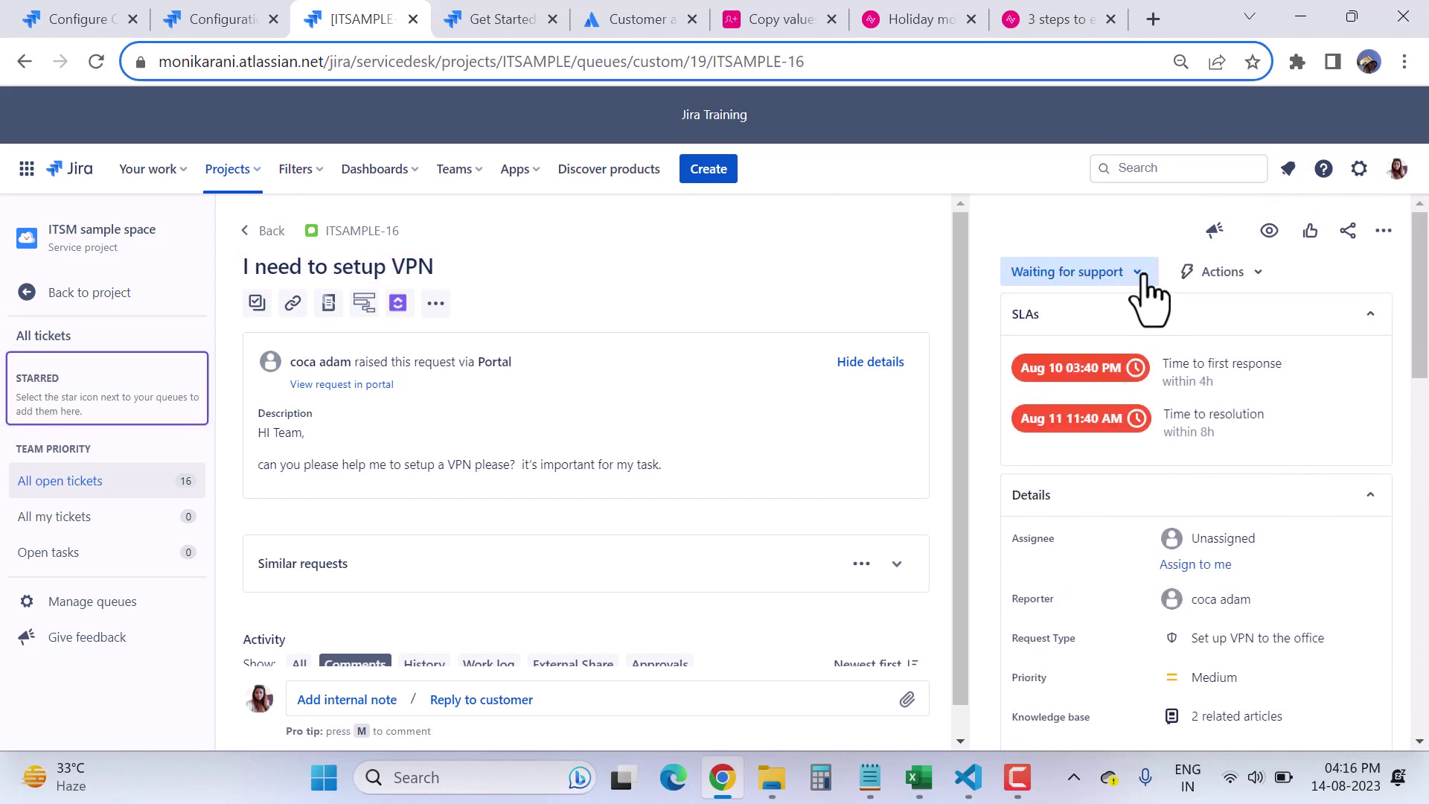
click(1042, 502)
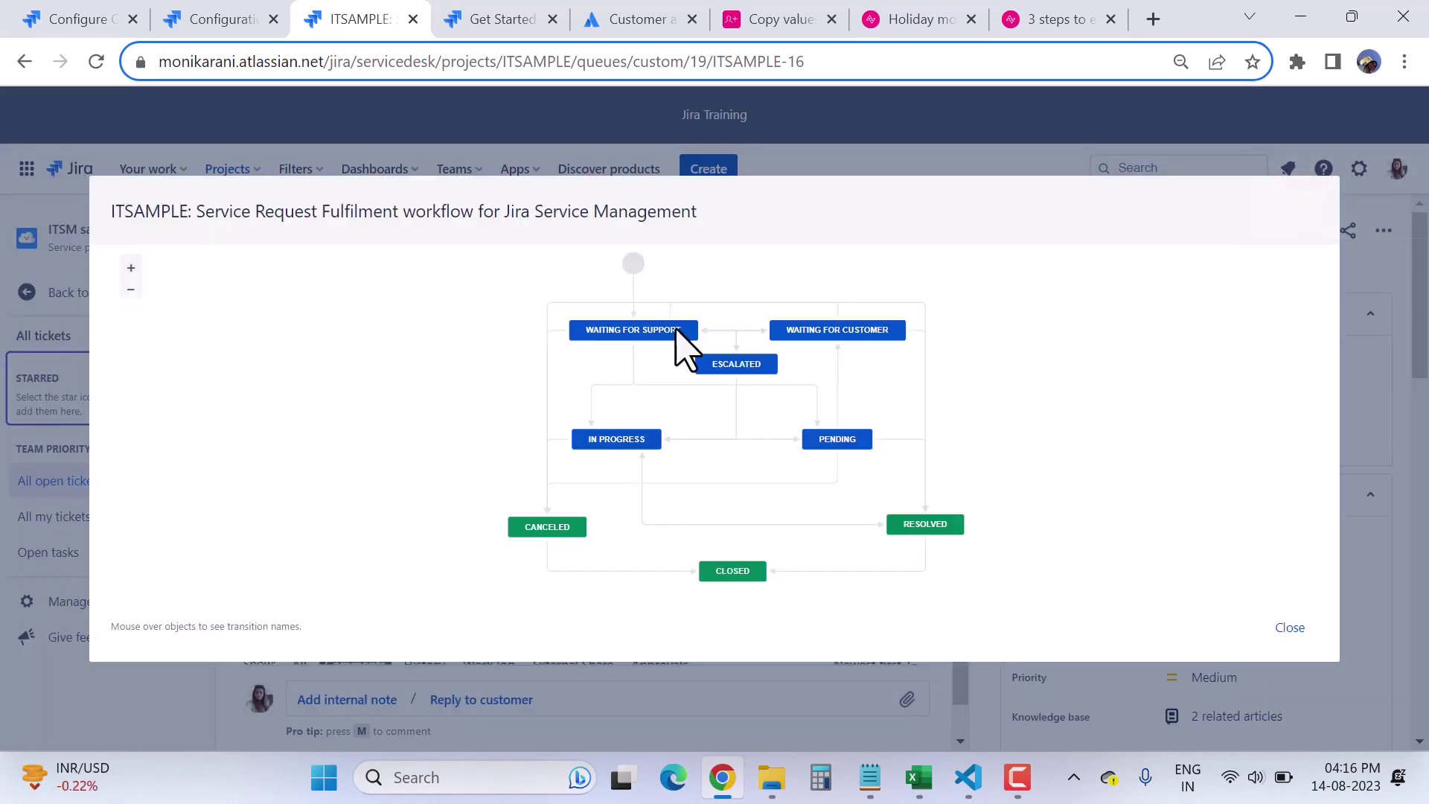
click(1288, 628)
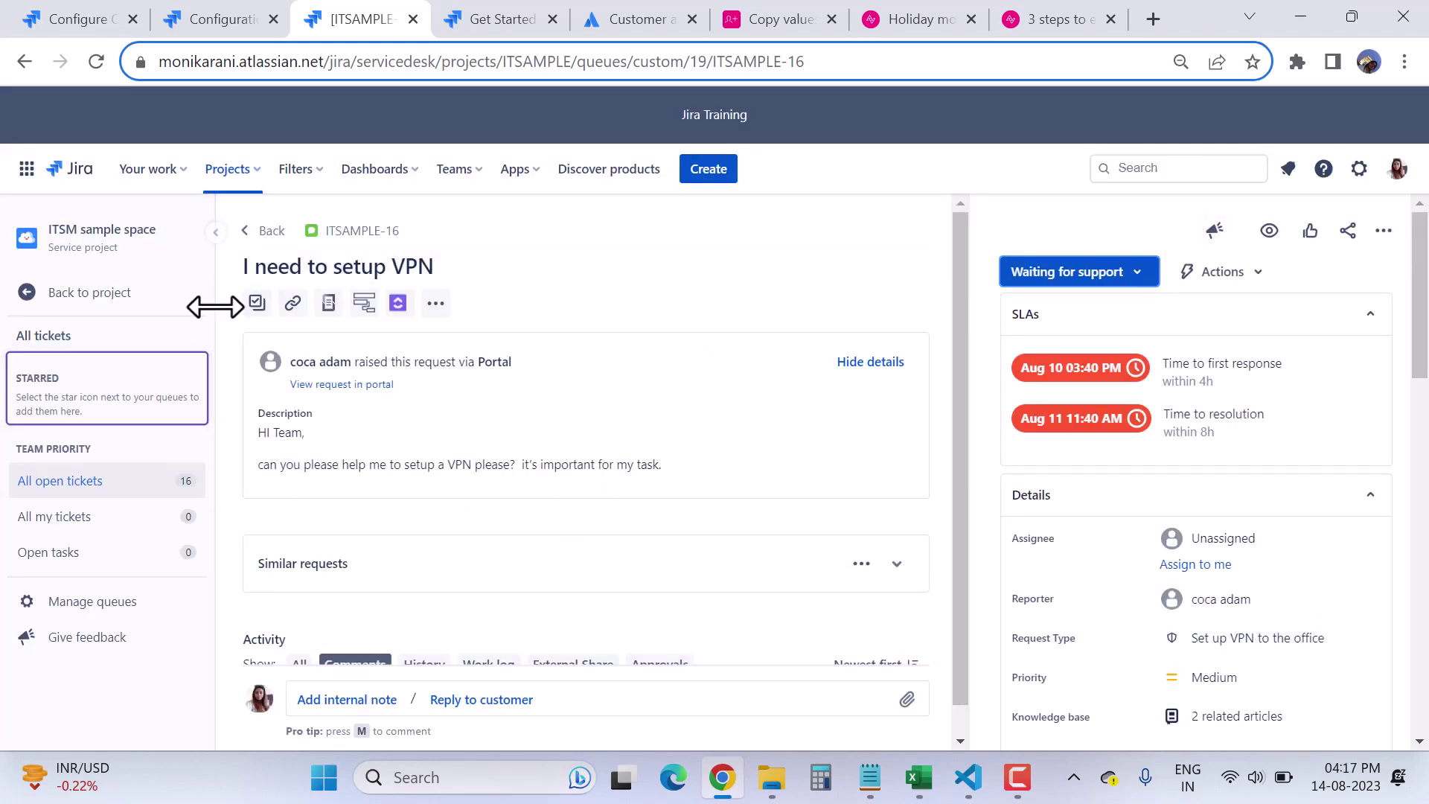
- Go to the project's workflow settings and open the ITSAMPLE: Service Request Fulfilment workflow for editing as a diagram
click(41, 296)
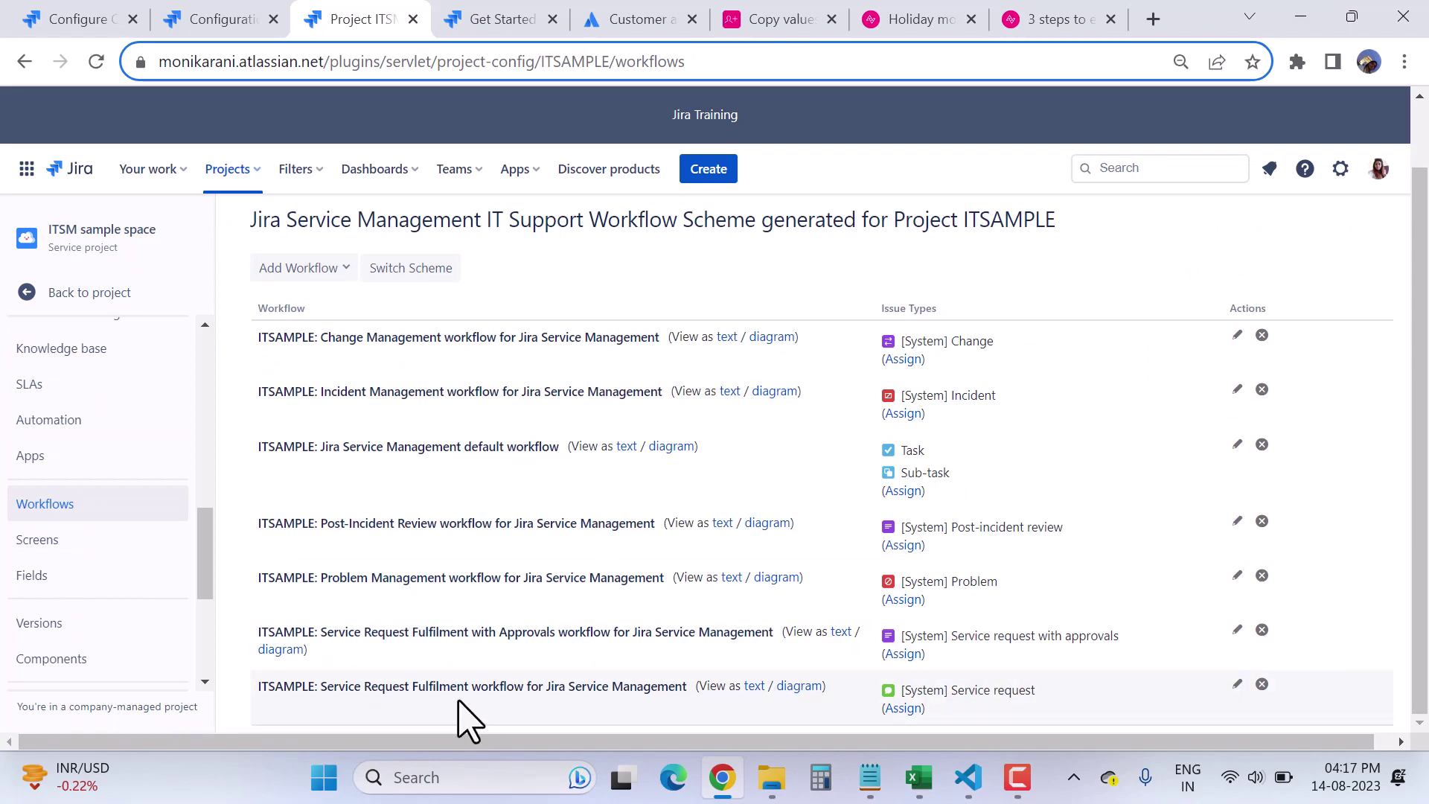
click(1236, 684)
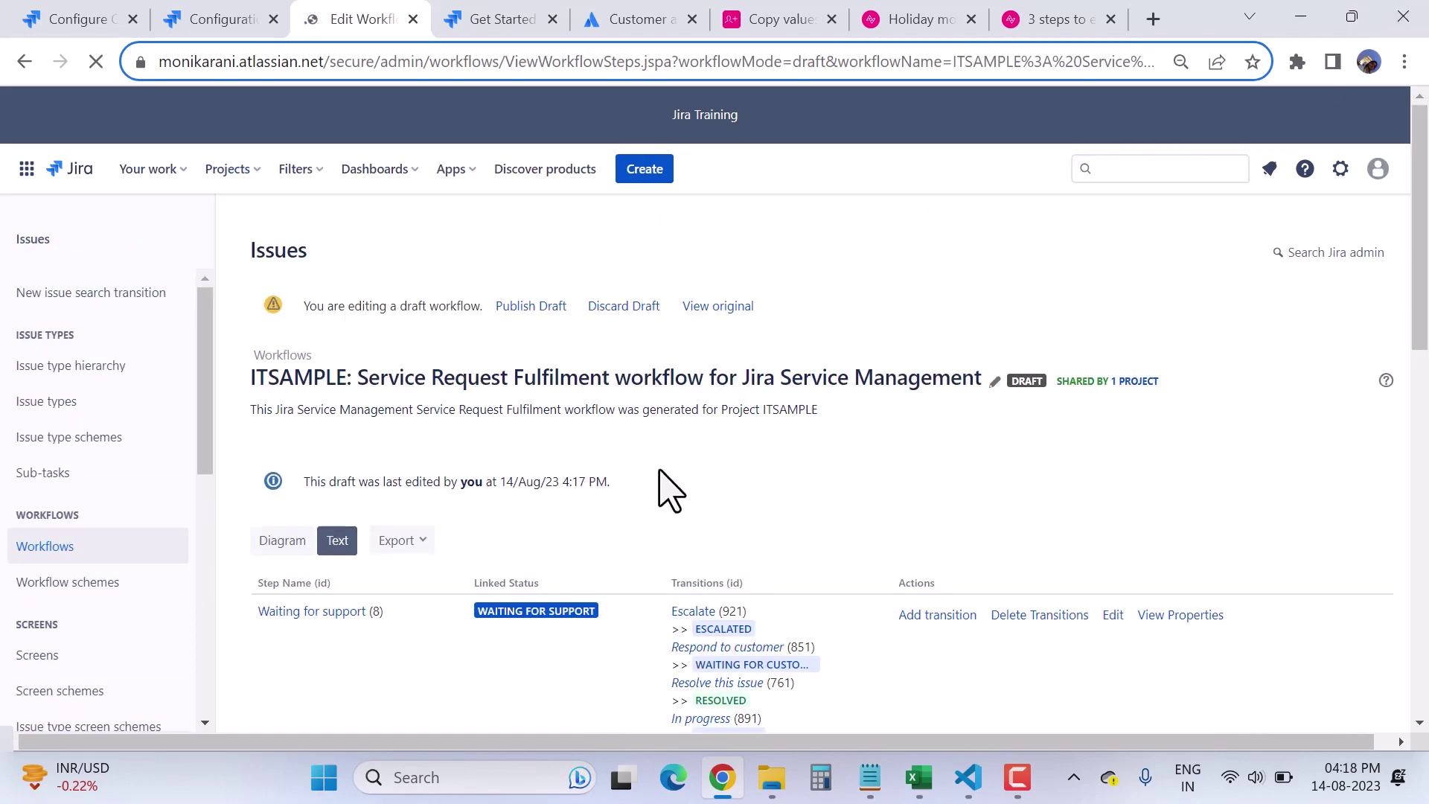
scroll(699, 485, down, 1)
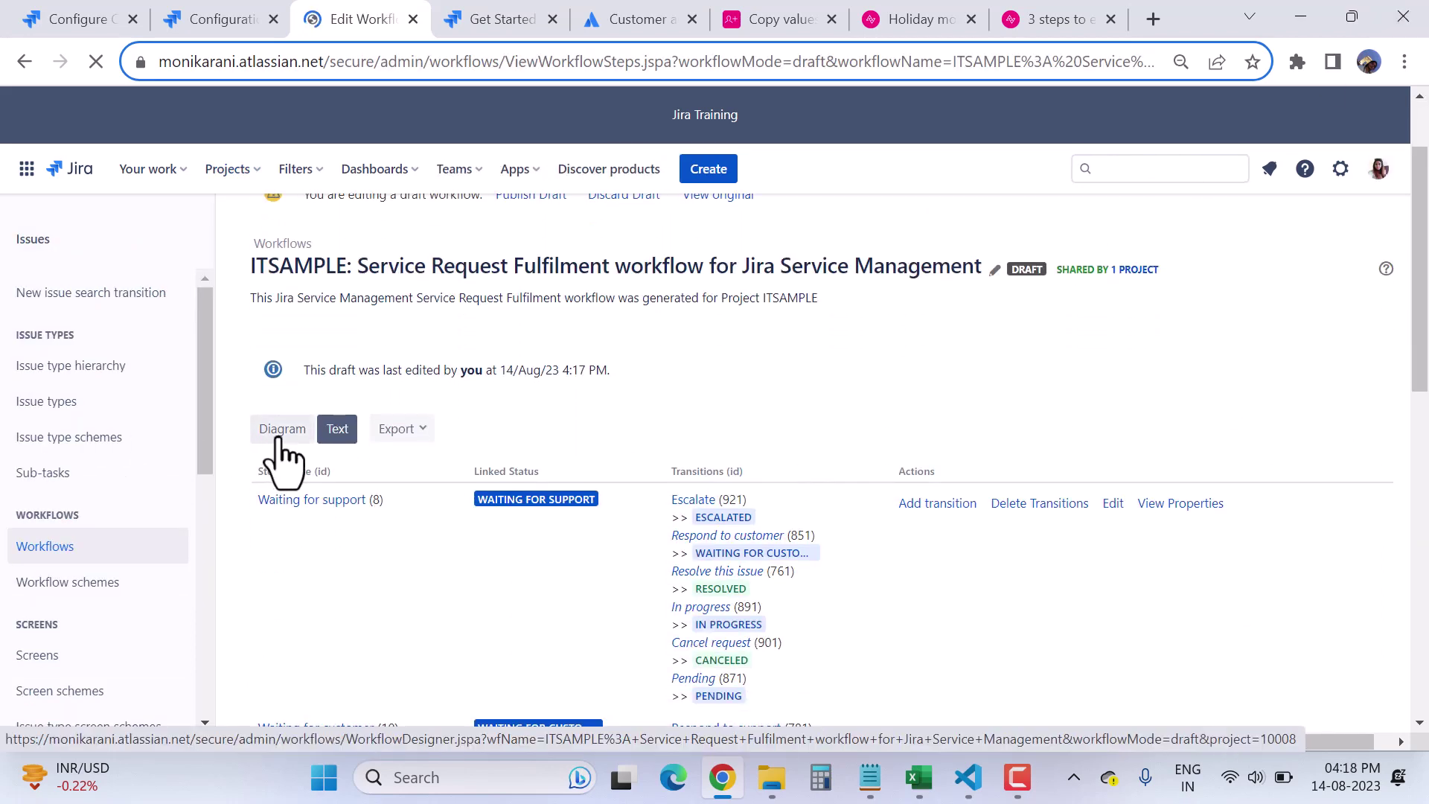
click(282, 431)
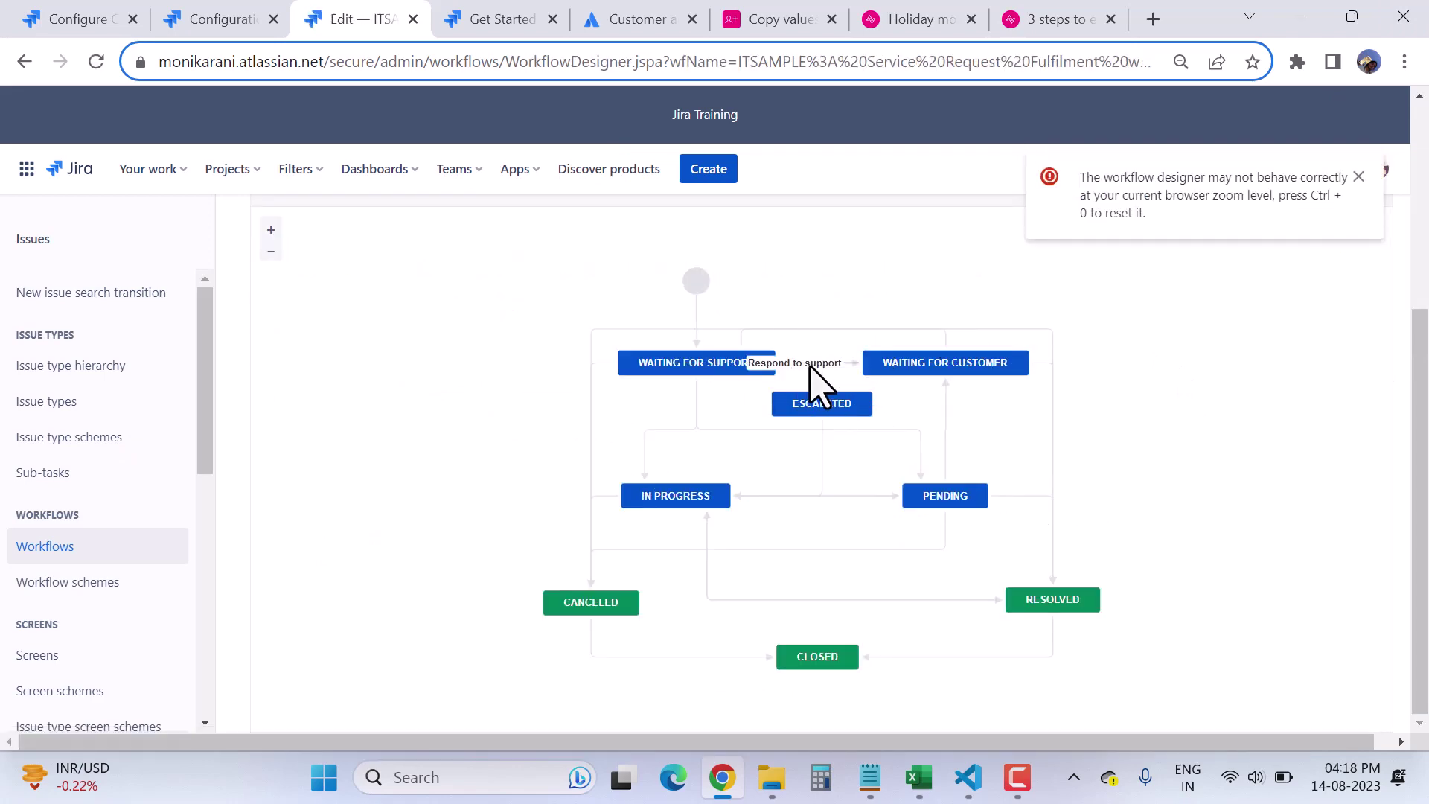
- Start adding a Customers & Organizations - Copy Values post function to the Respond to customer transition, up to its parameters page
click(945, 439)
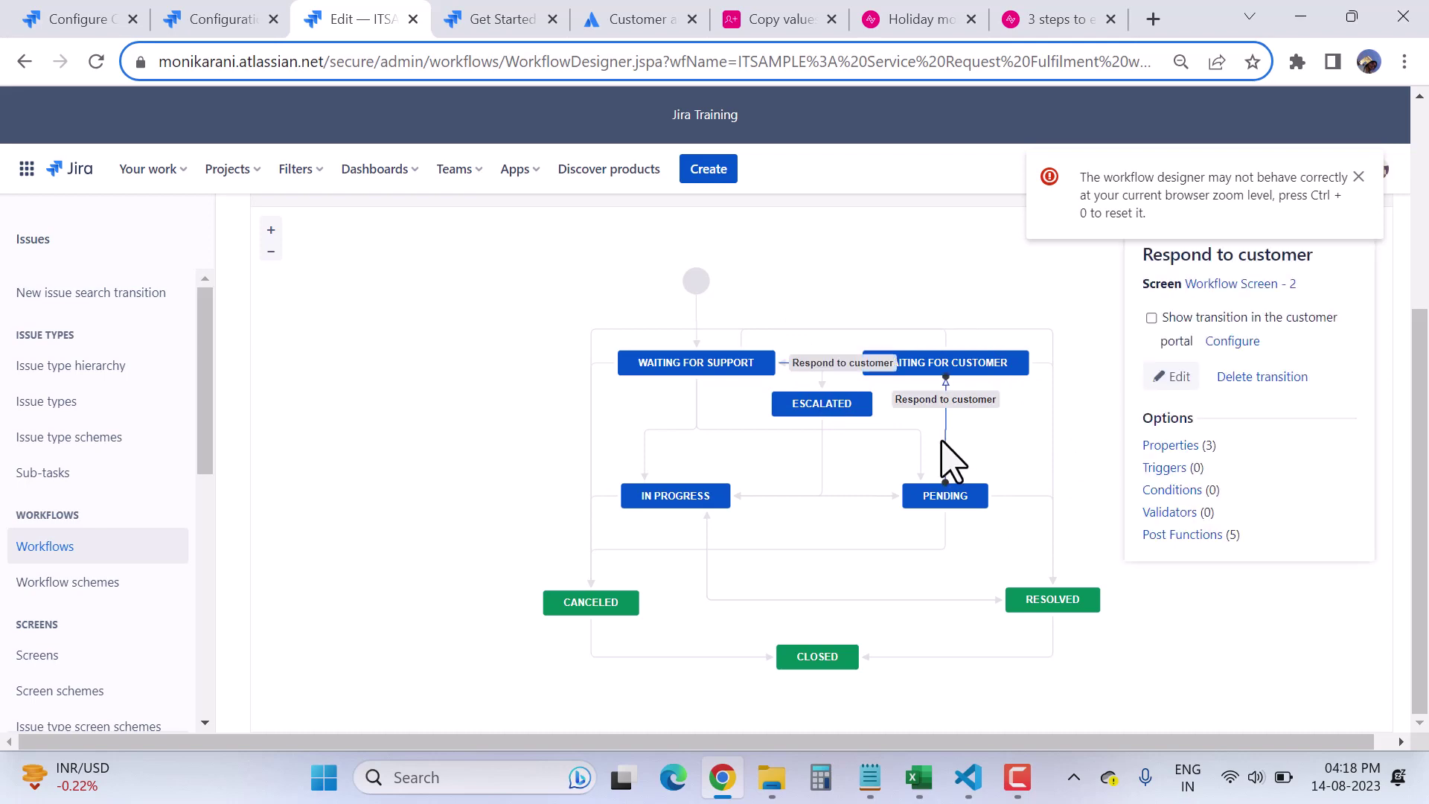
click(1175, 536)
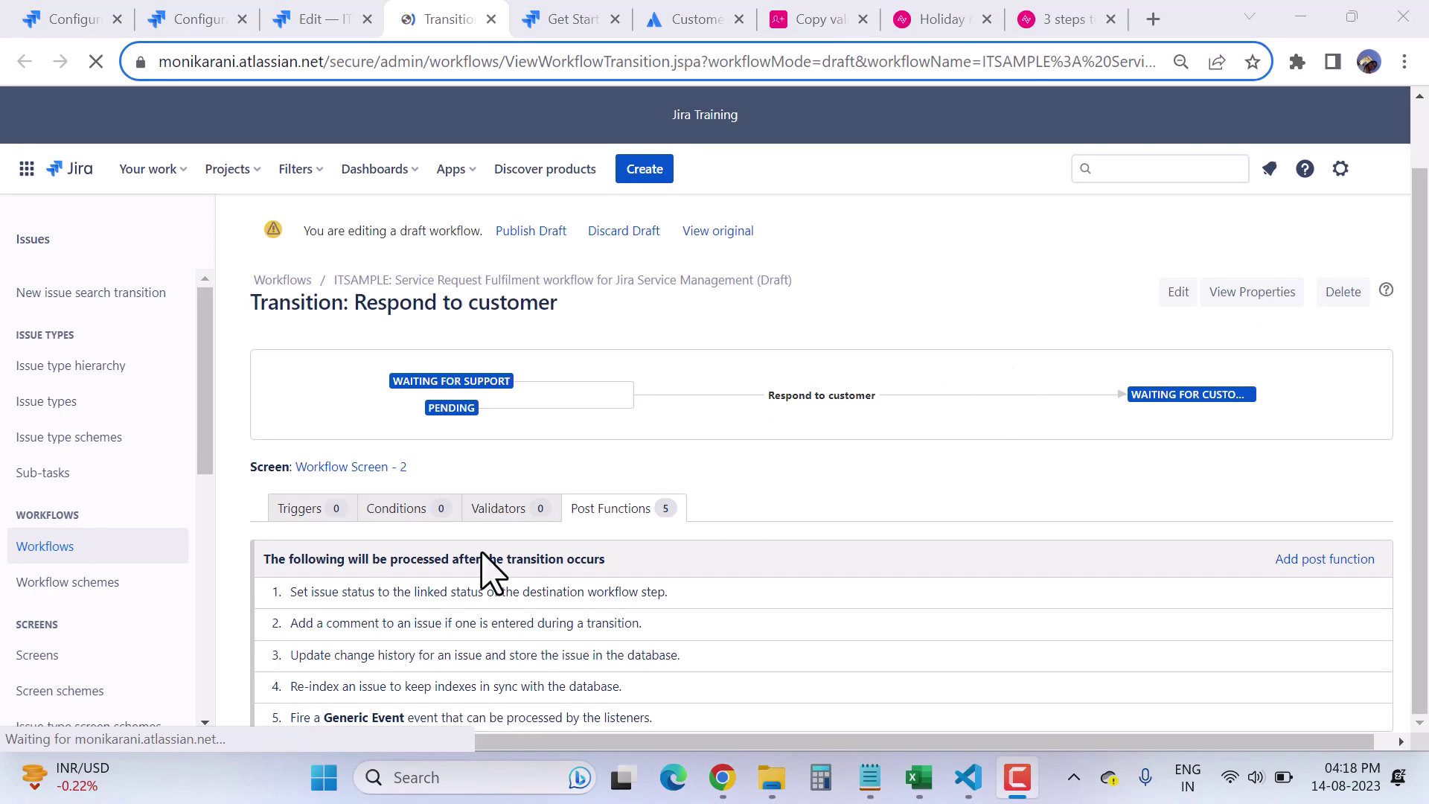
click(1328, 573)
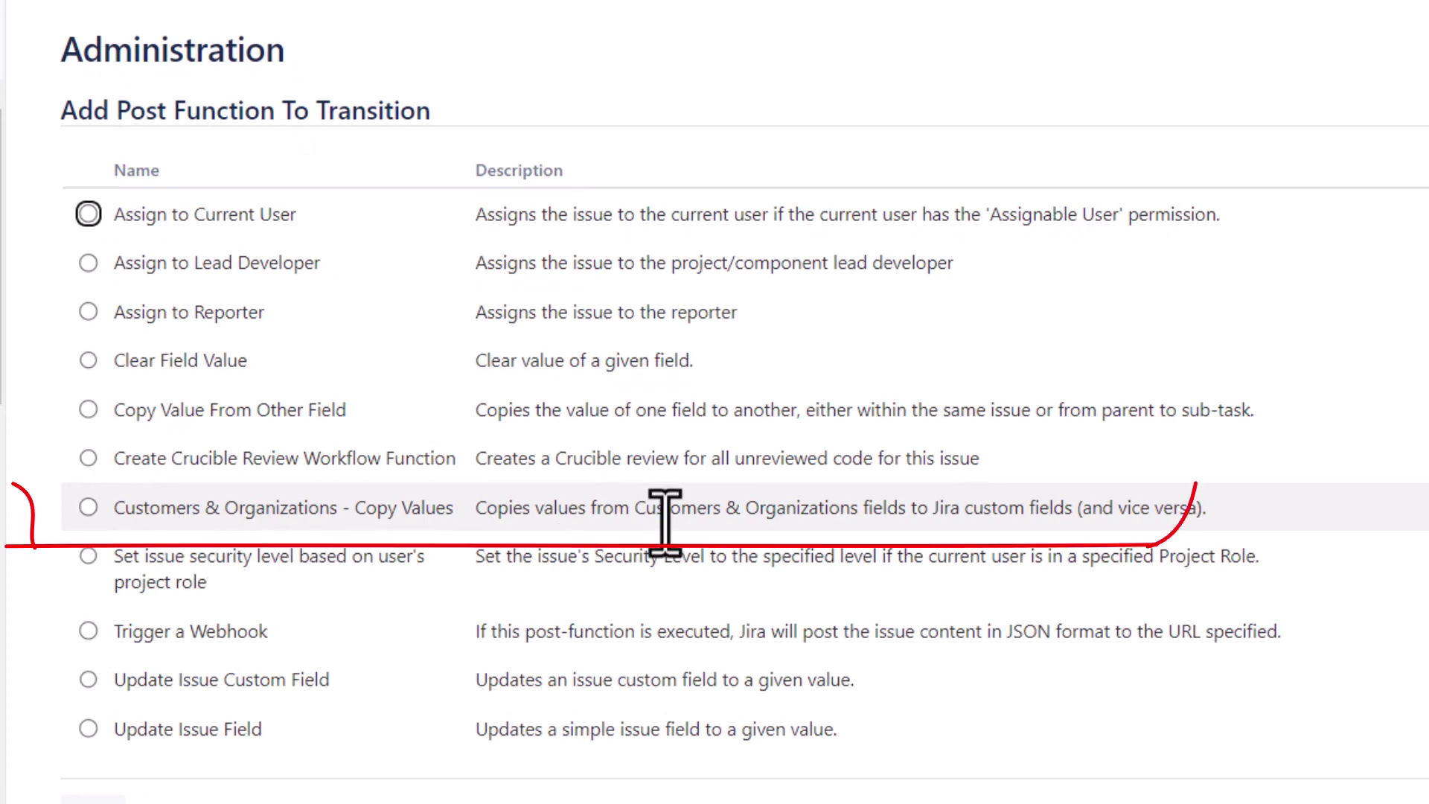
drag(664, 521, 1210, 515)
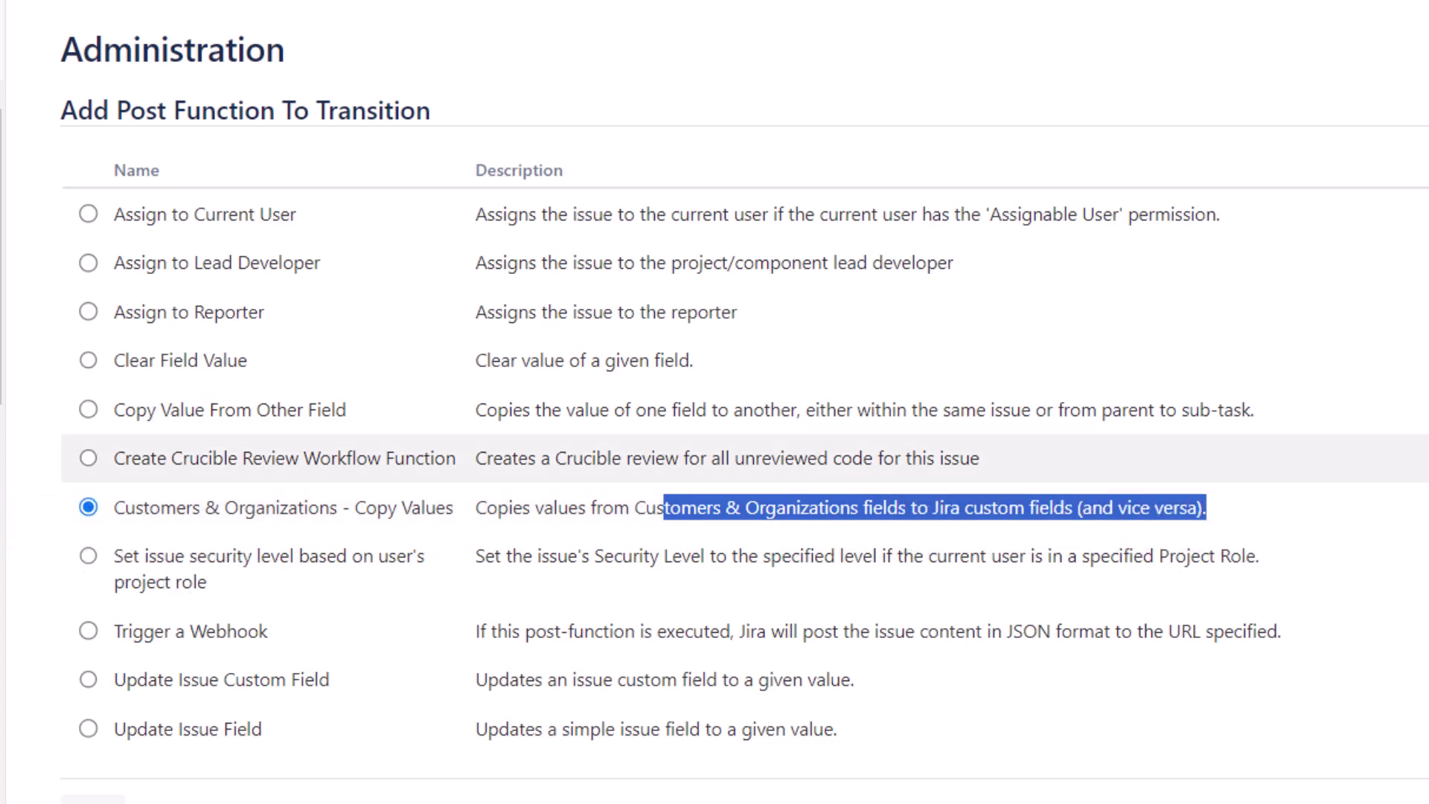
click(112, 767)
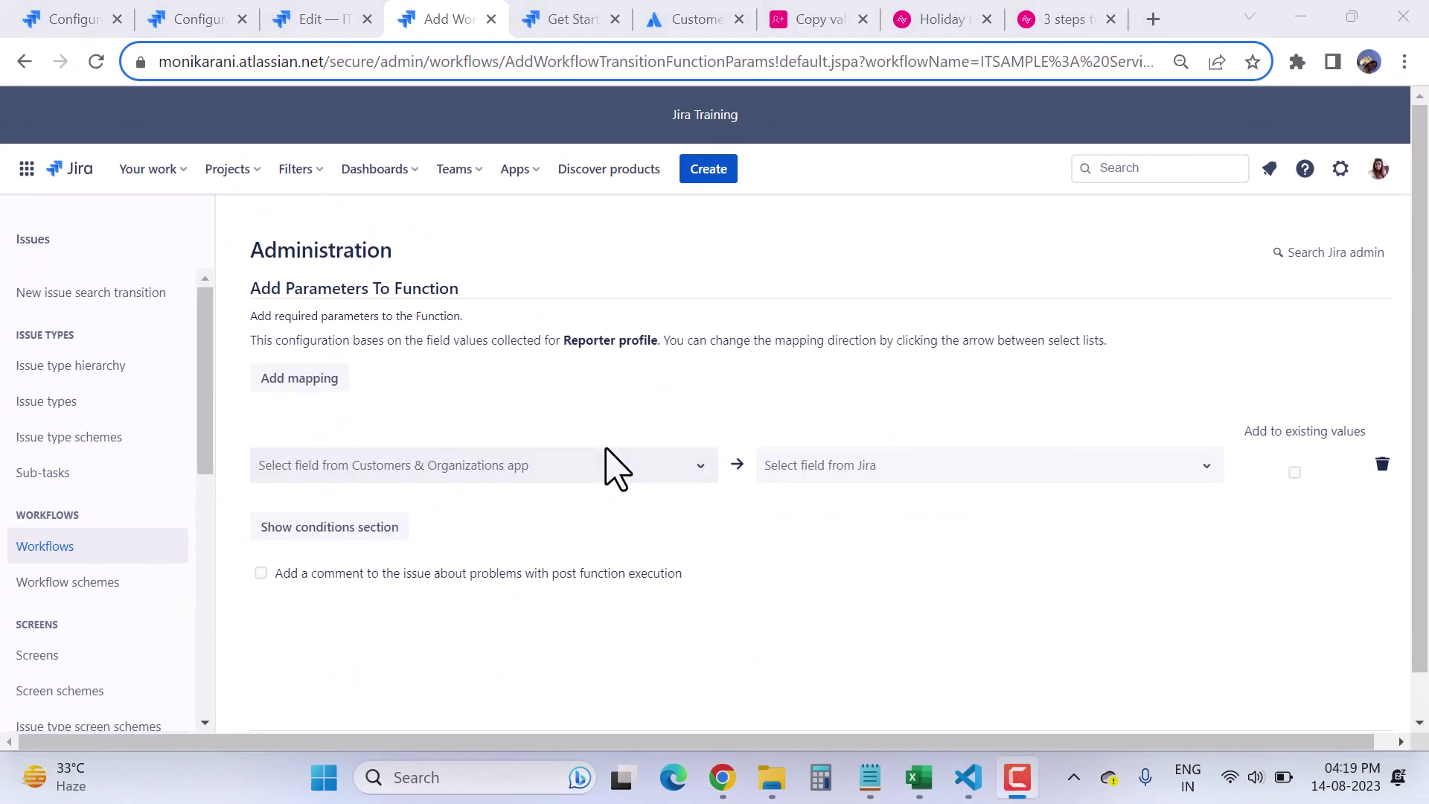
scroll(605, 462, down, 1)
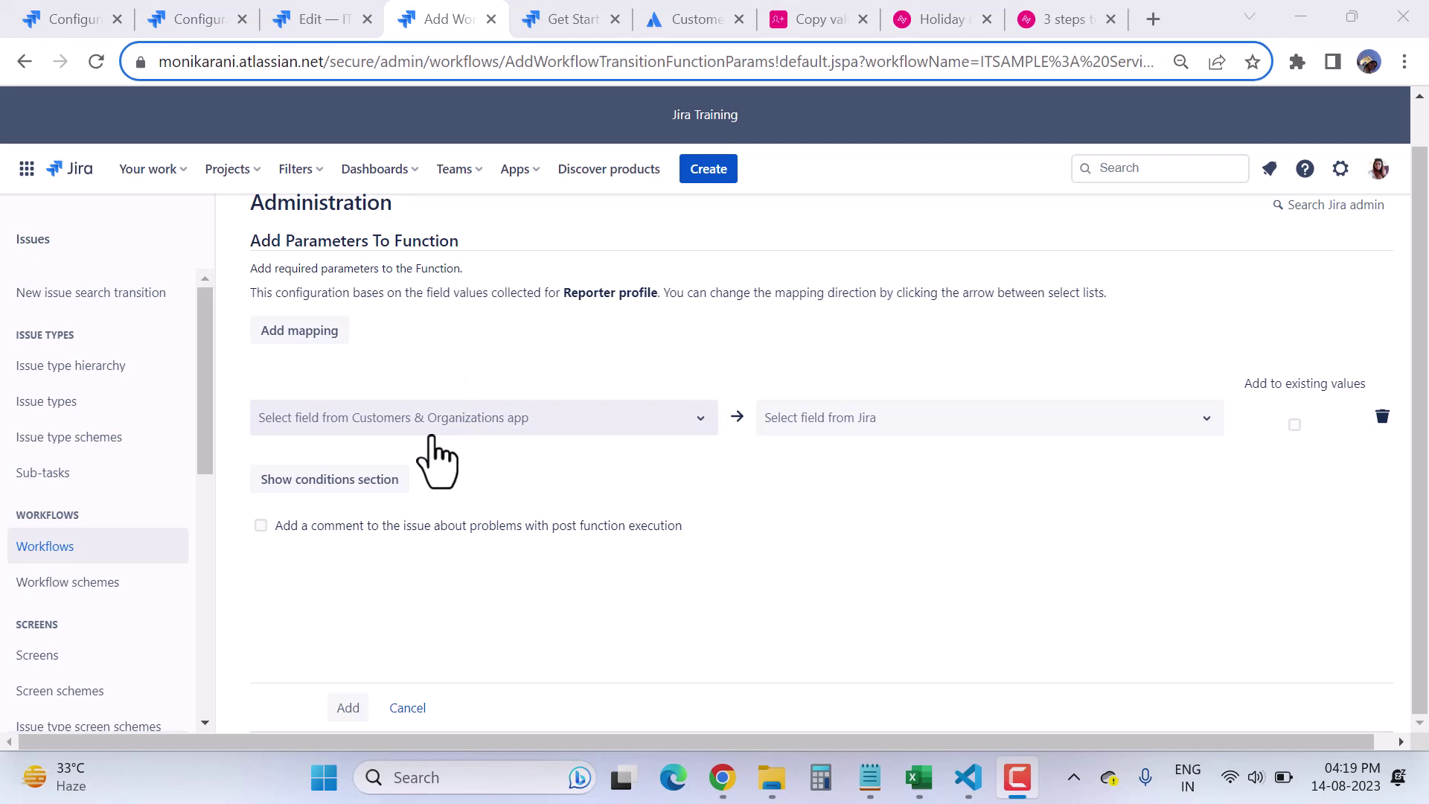
- Check the Copy values post function documentation on mapping parameters, debugging, copy direction and request type restrictions, and return to the function parameters
click(818, 20)
scroll(971, 454, down, 3)
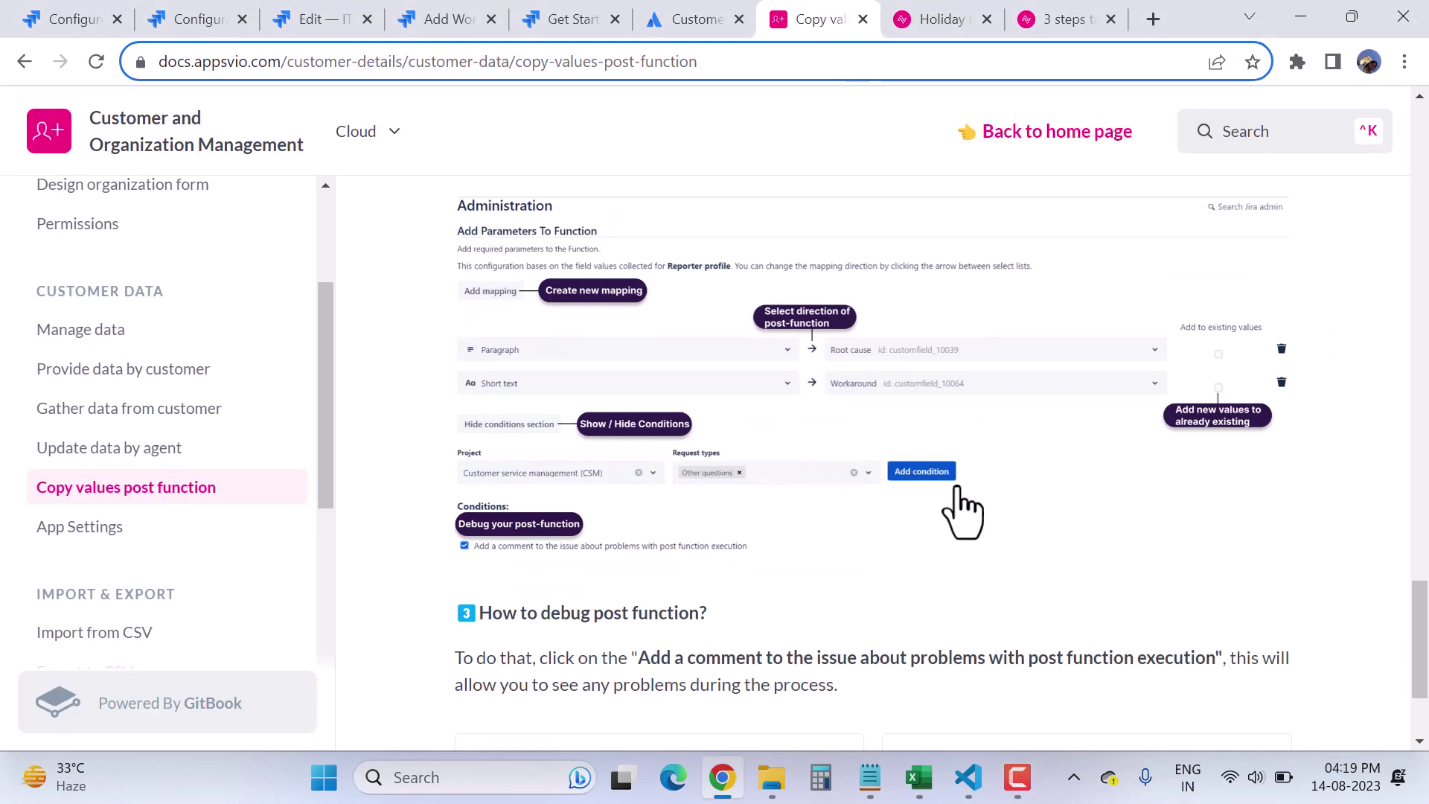
scroll(962, 513, down, 3)
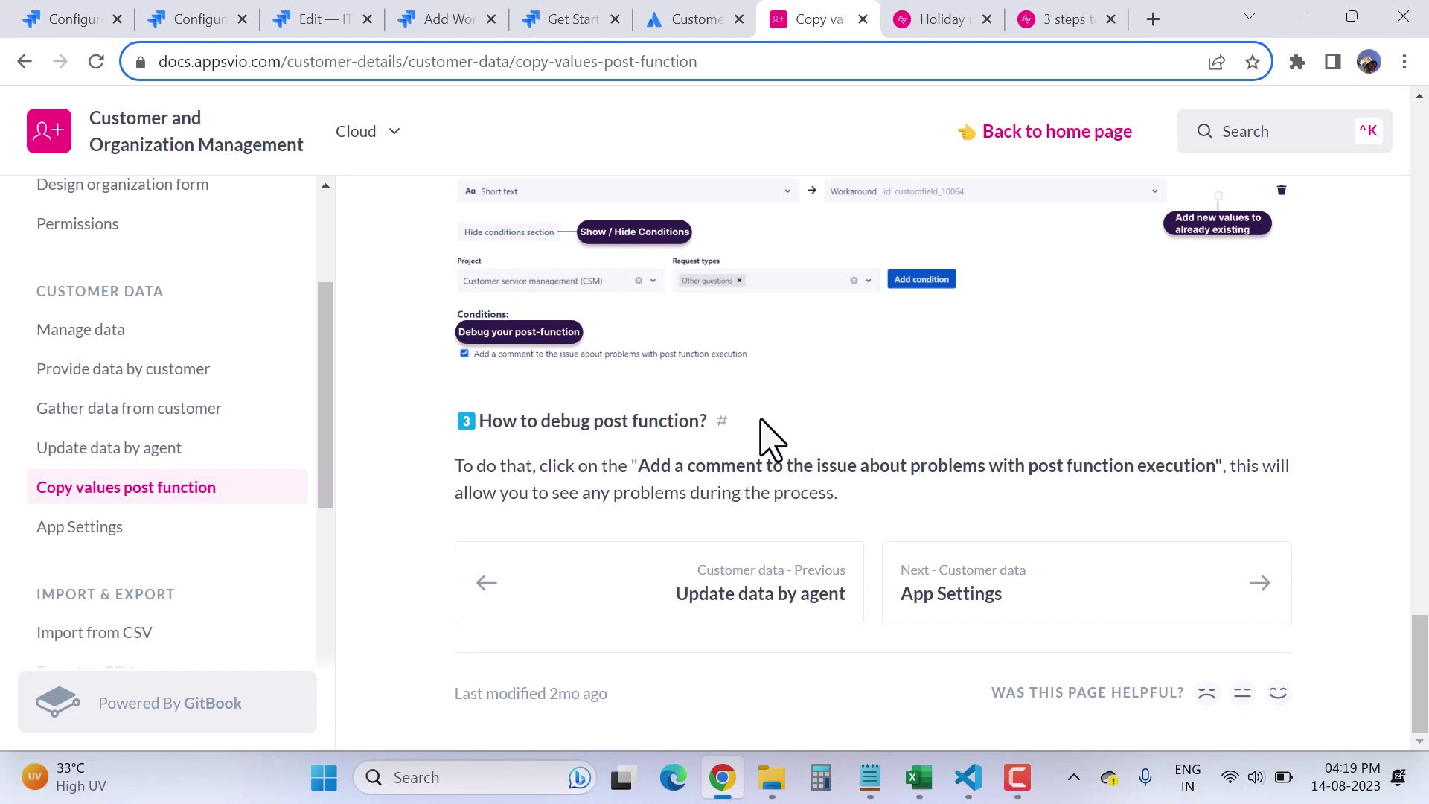
scroll(770, 439, up, 7)
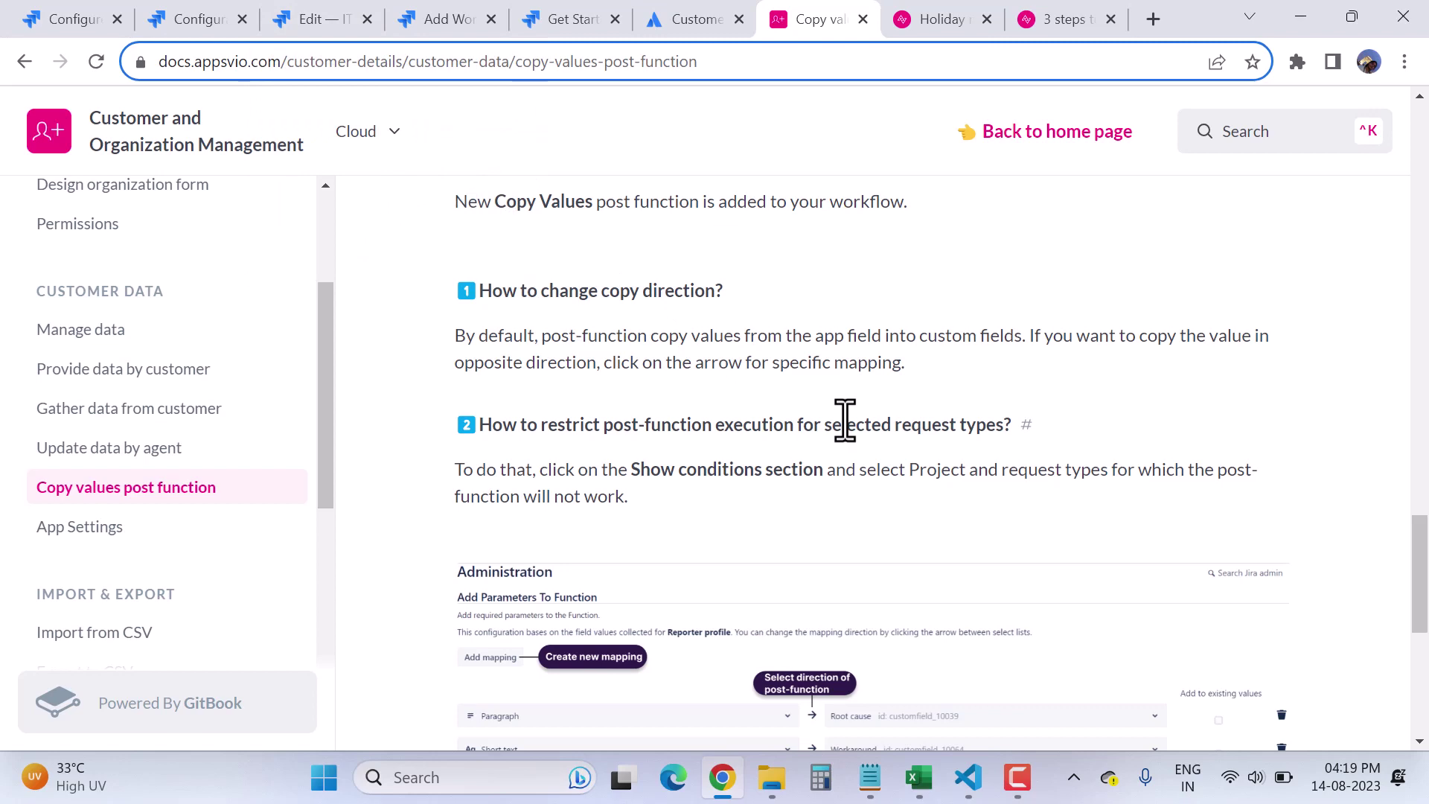
key(ctrl+4)
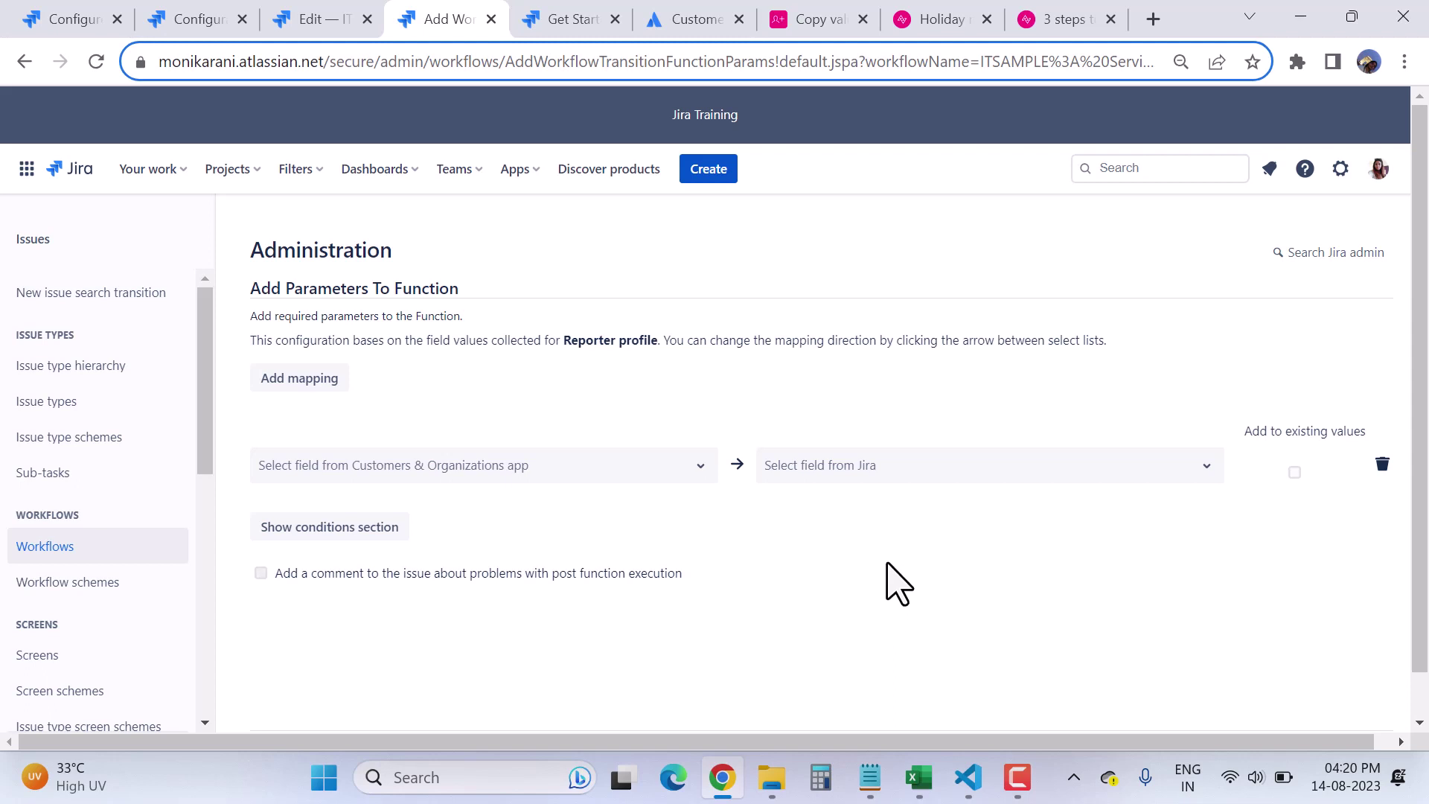
- Review the Appsvio blog article on managing days off with Jira Service Desk, and the one on support levels by customer context
click(816, 27)
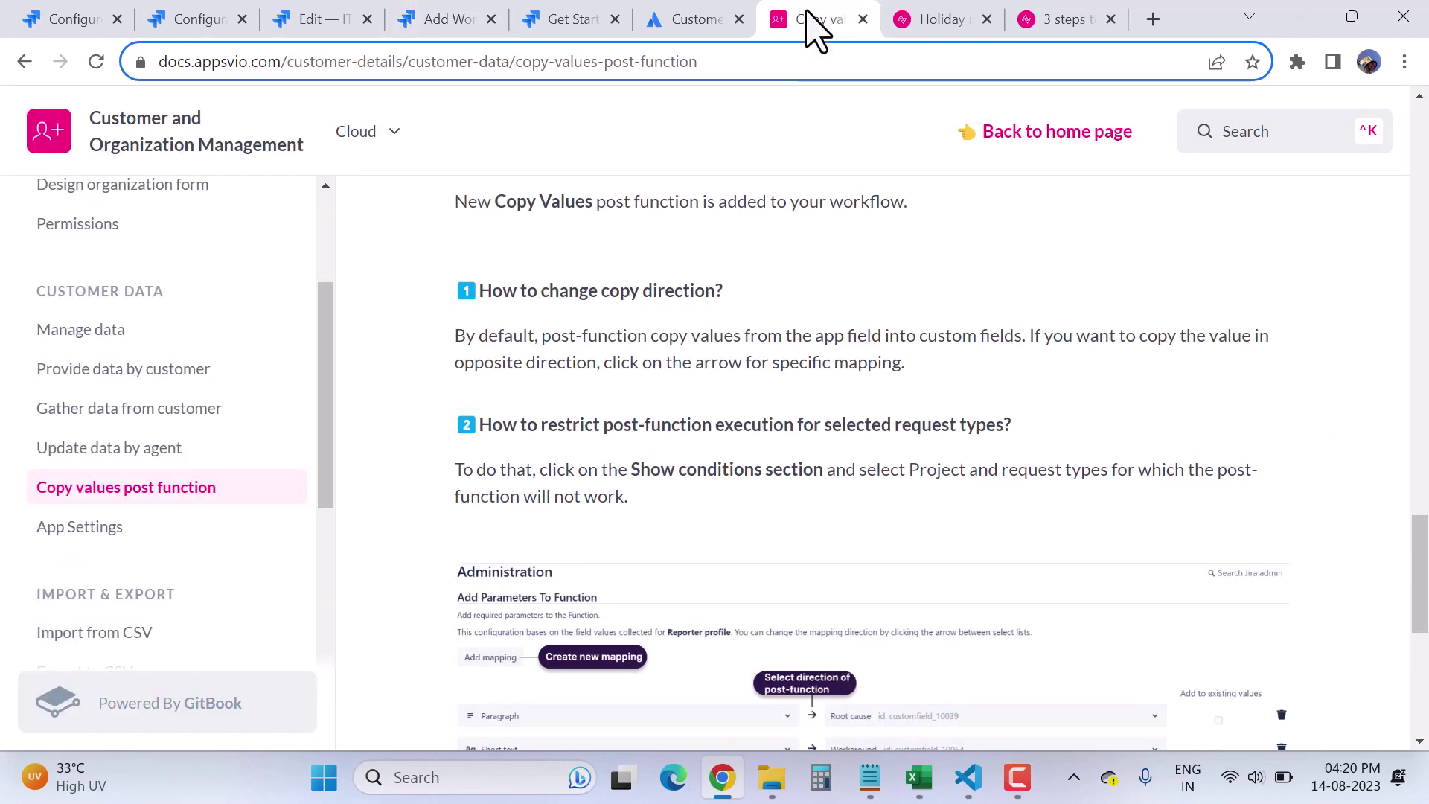
click(936, 33)
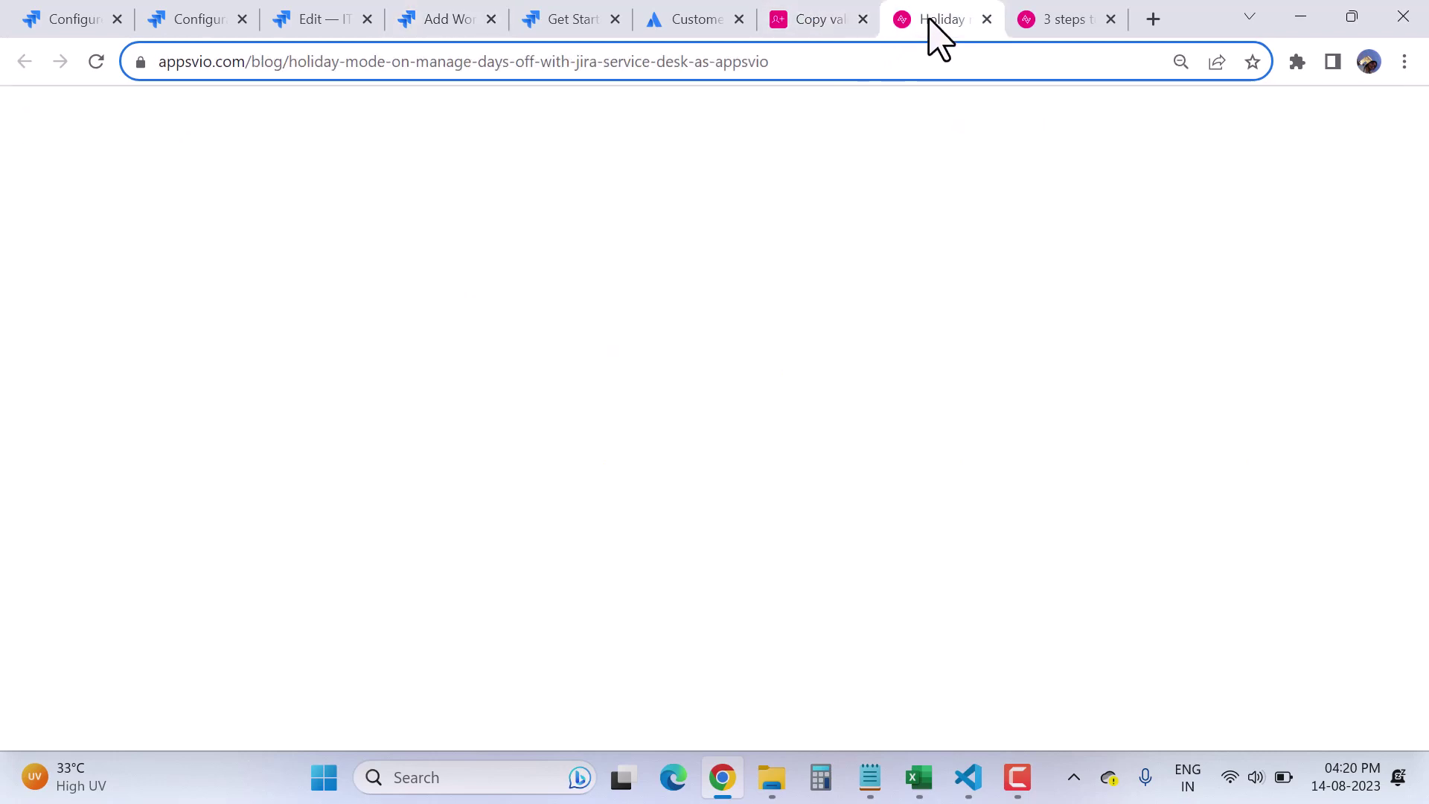
scroll(459, 630, down, 4)
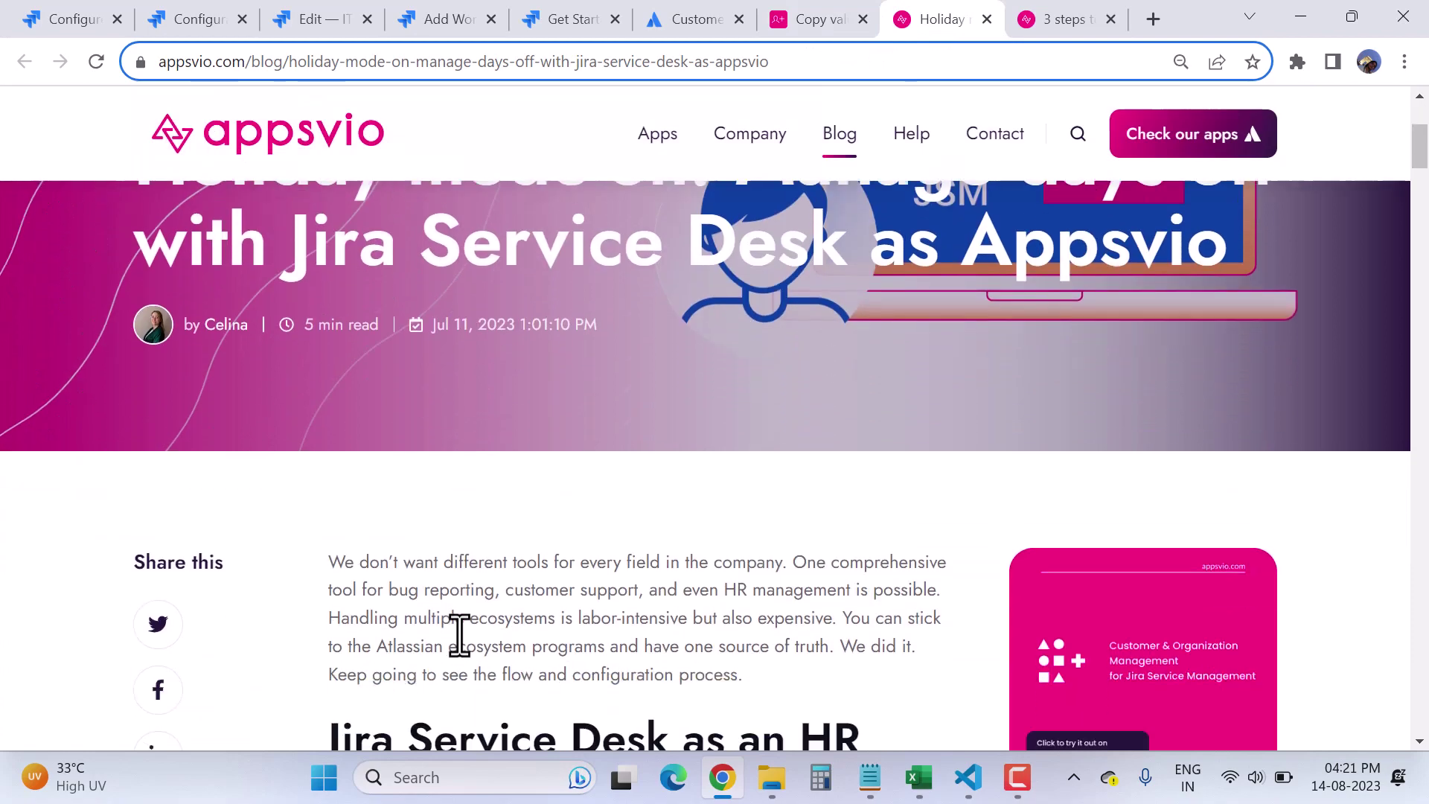
scroll(459, 635, down, 5)
scroll(742, 583, up, 1)
scroll(743, 583, down, 1)
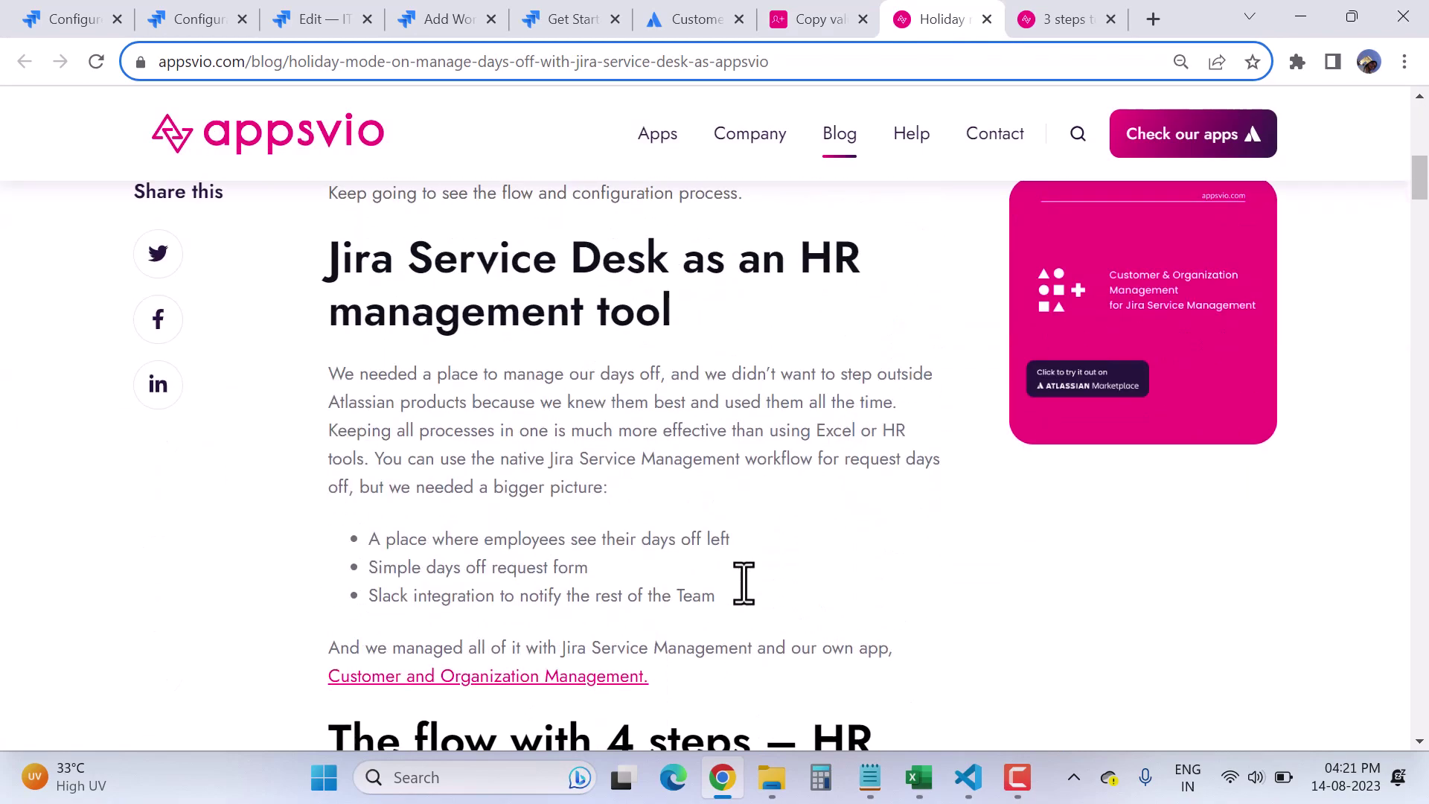
scroll(743, 583, down, 5)
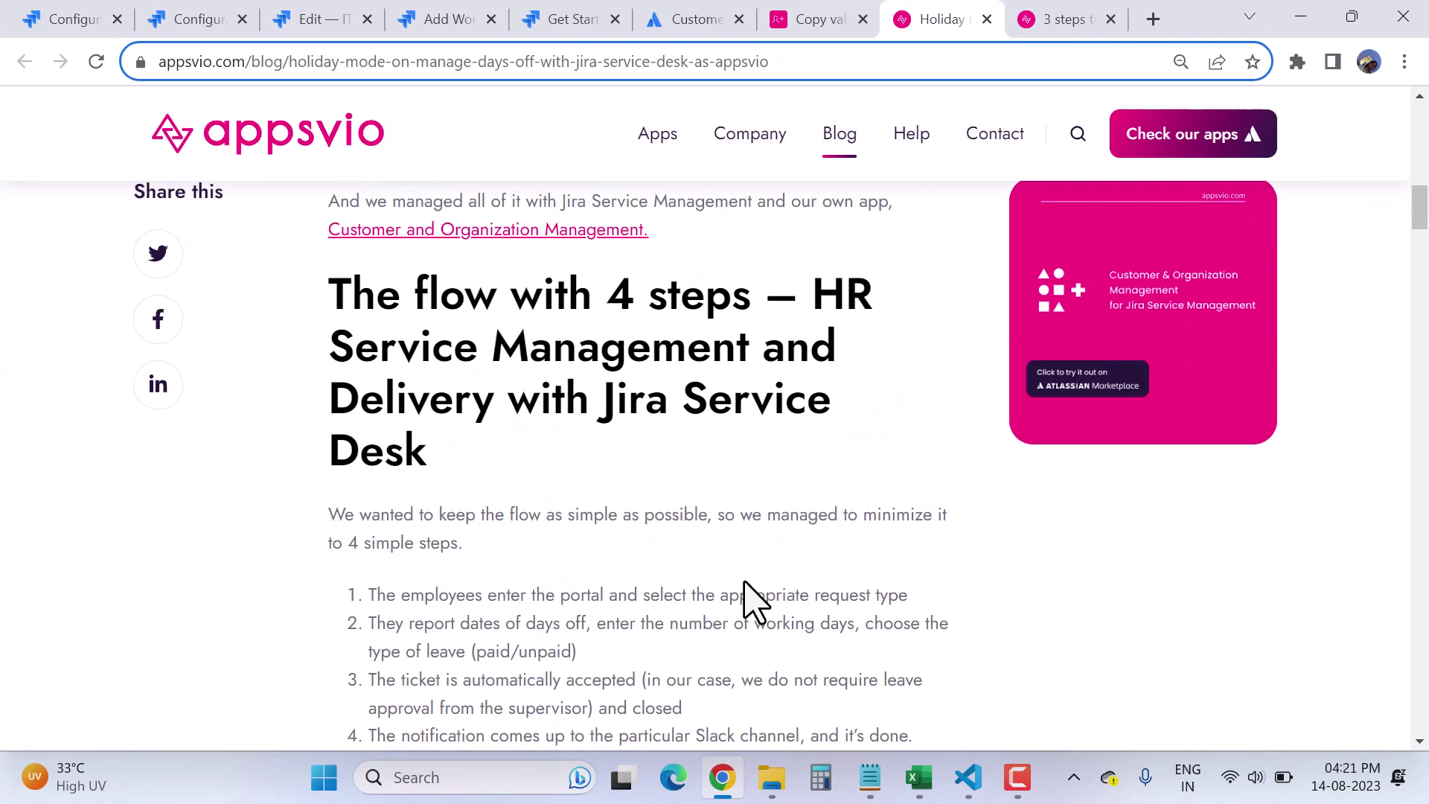
scroll(748, 602, down, 12)
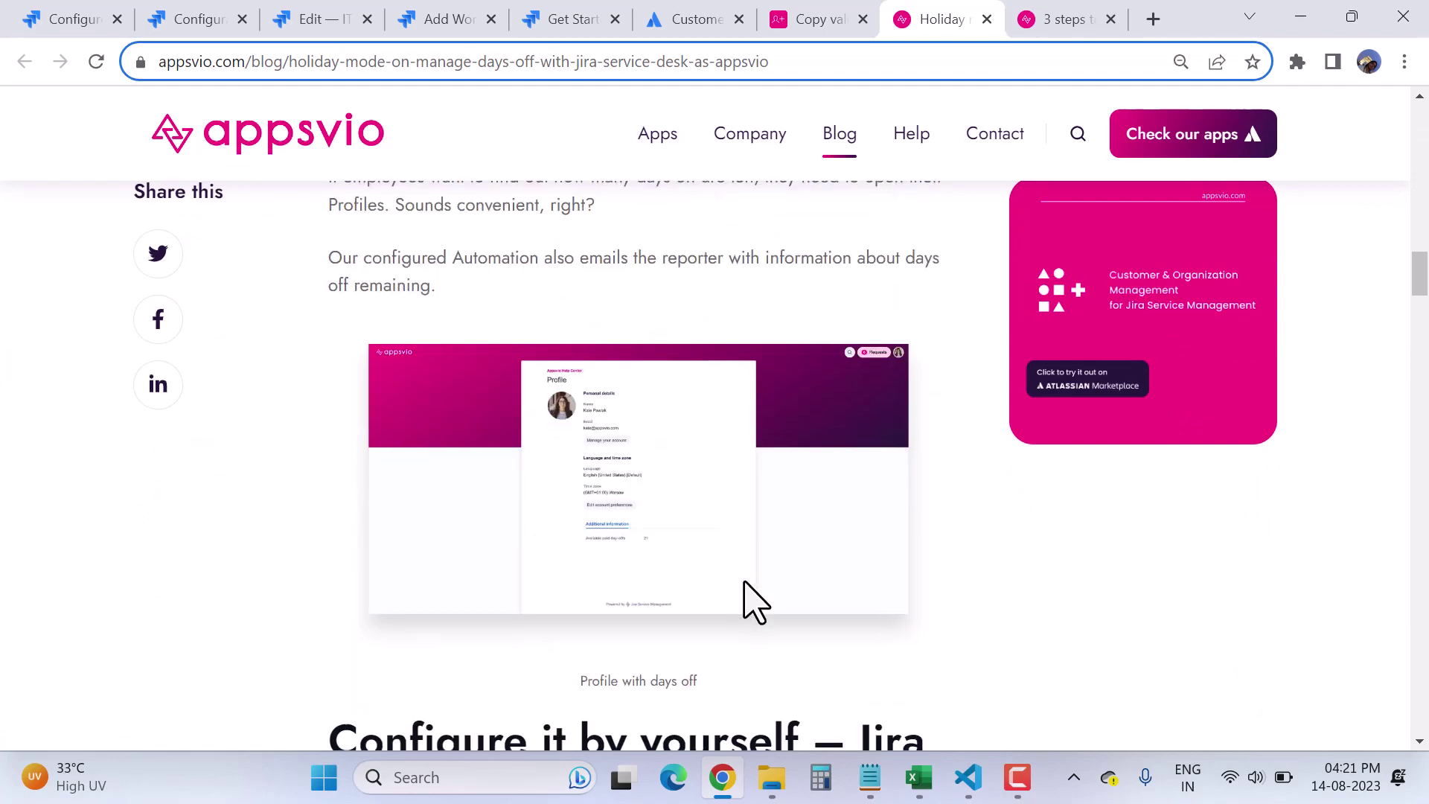
scroll(751, 601, down, 11)
scroll(751, 601, up, 3)
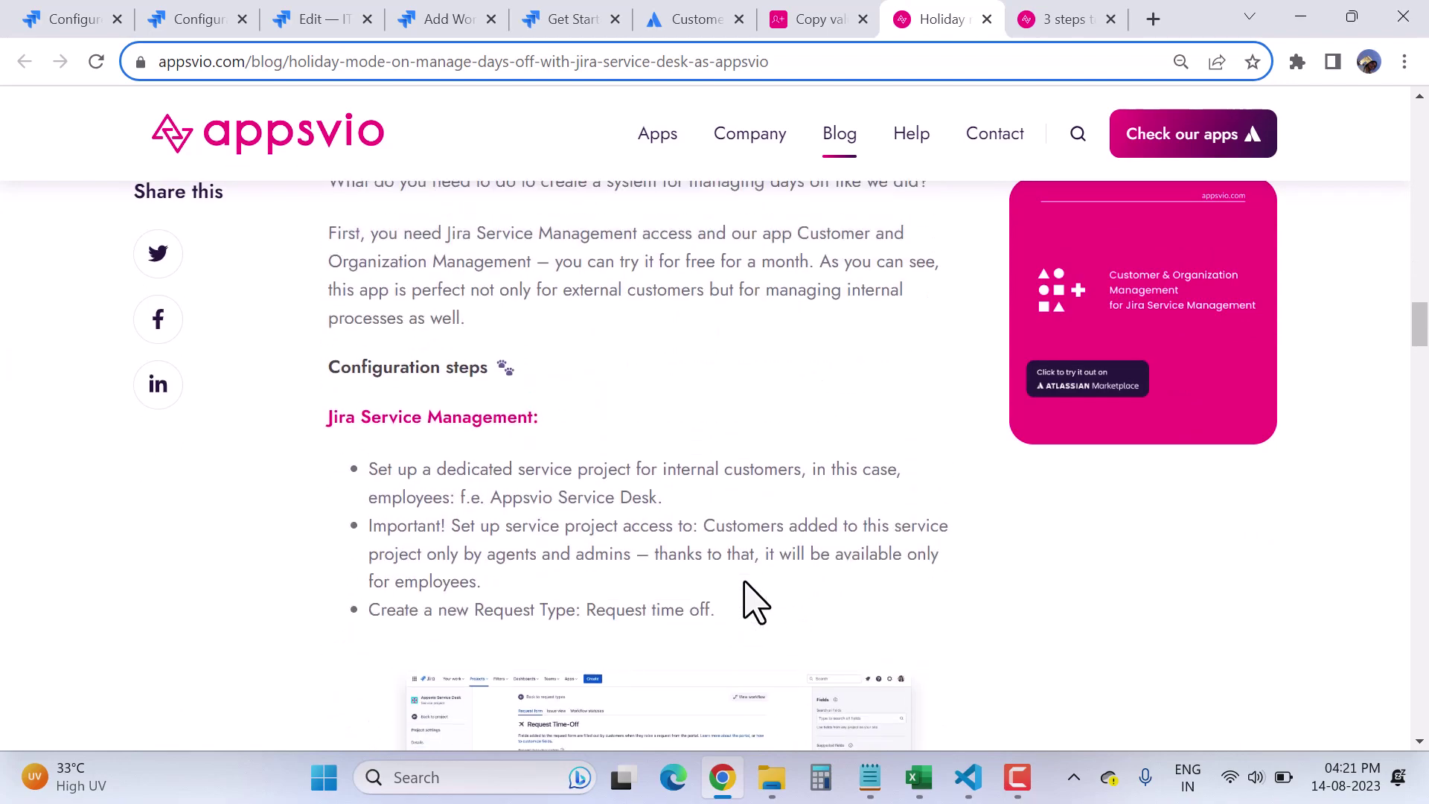
scroll(744, 584, down, 12)
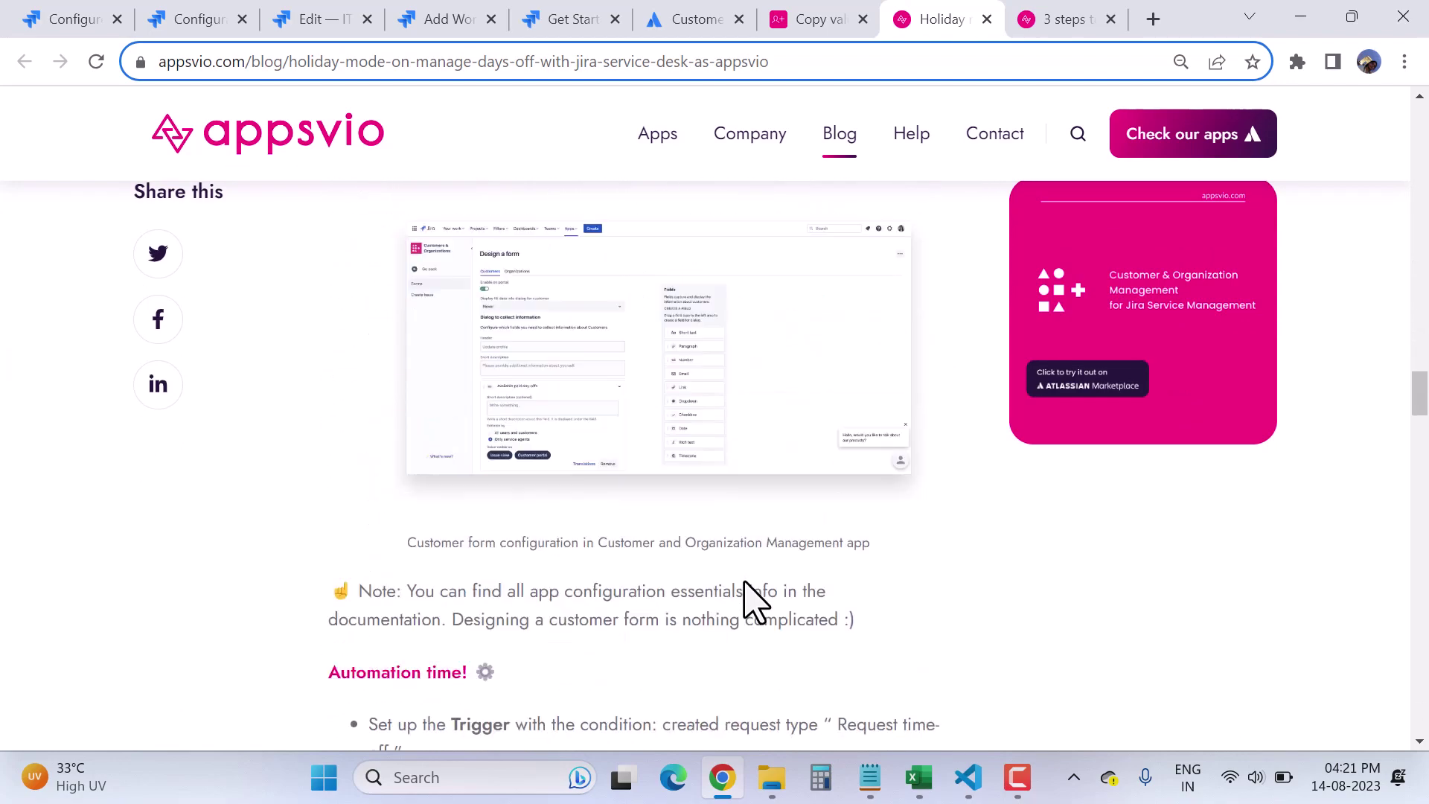
scroll(753, 601, down, 2)
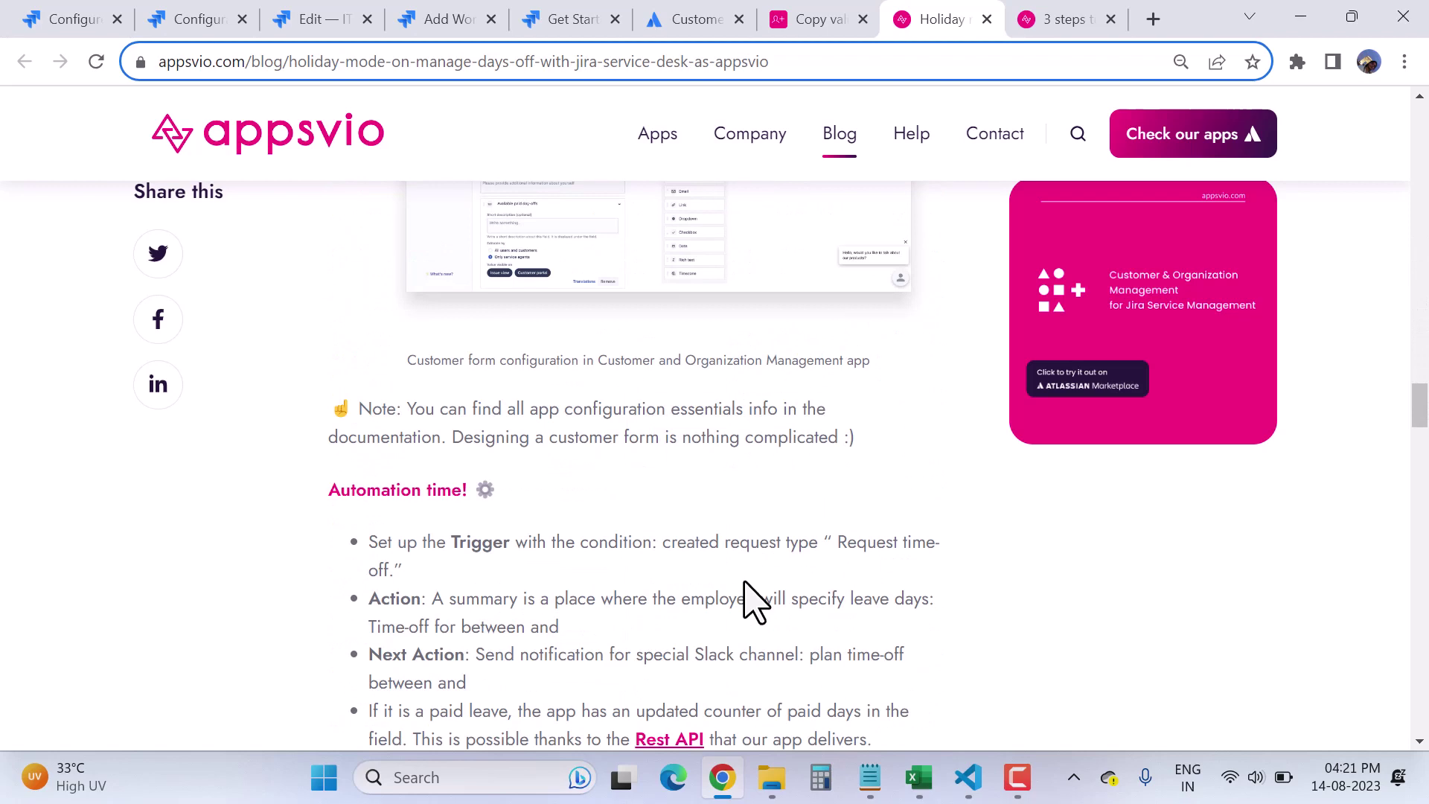
click(1046, 23)
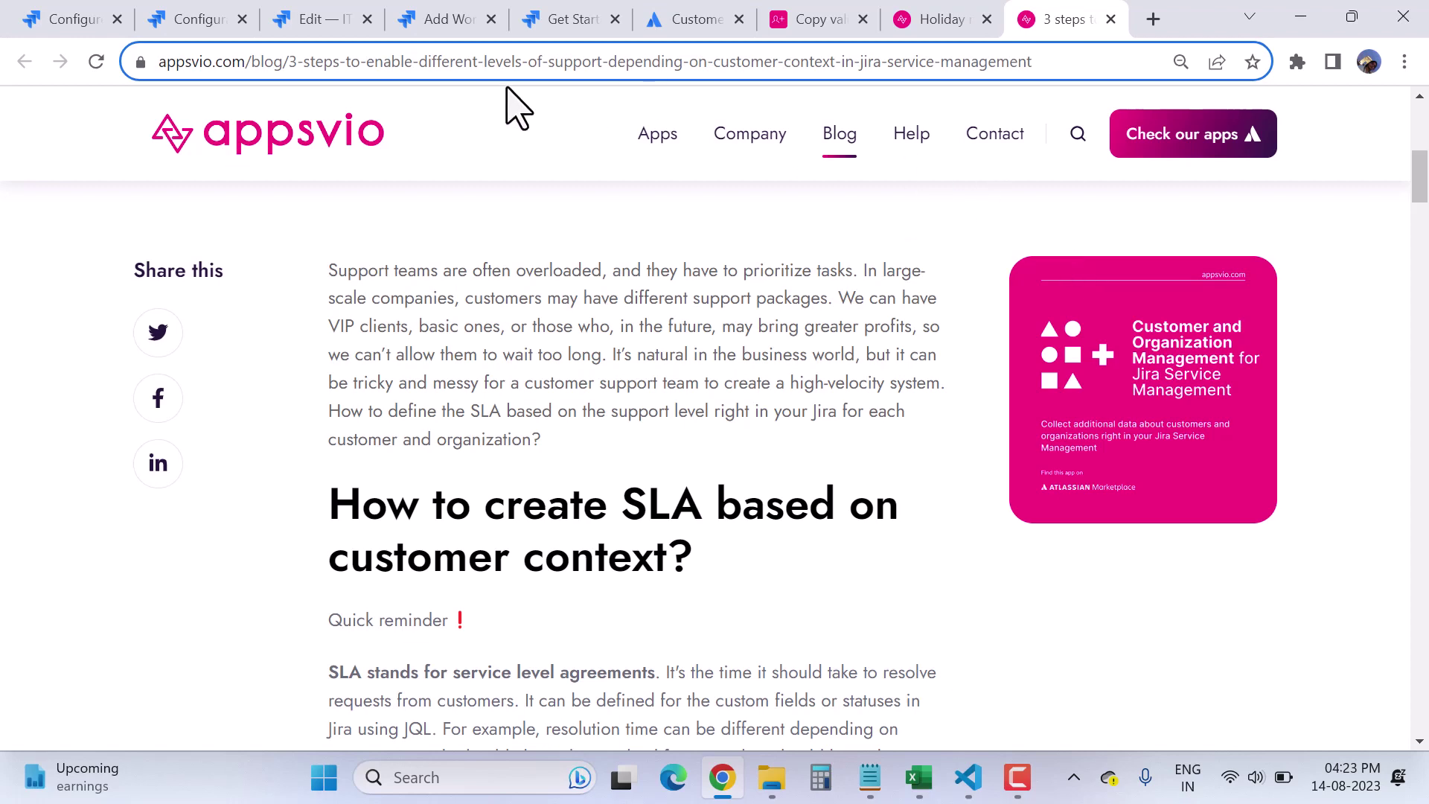
- Return to Jira, go to the ITSM sample space project, and open its customer portal from the available channels
click(439, 20)
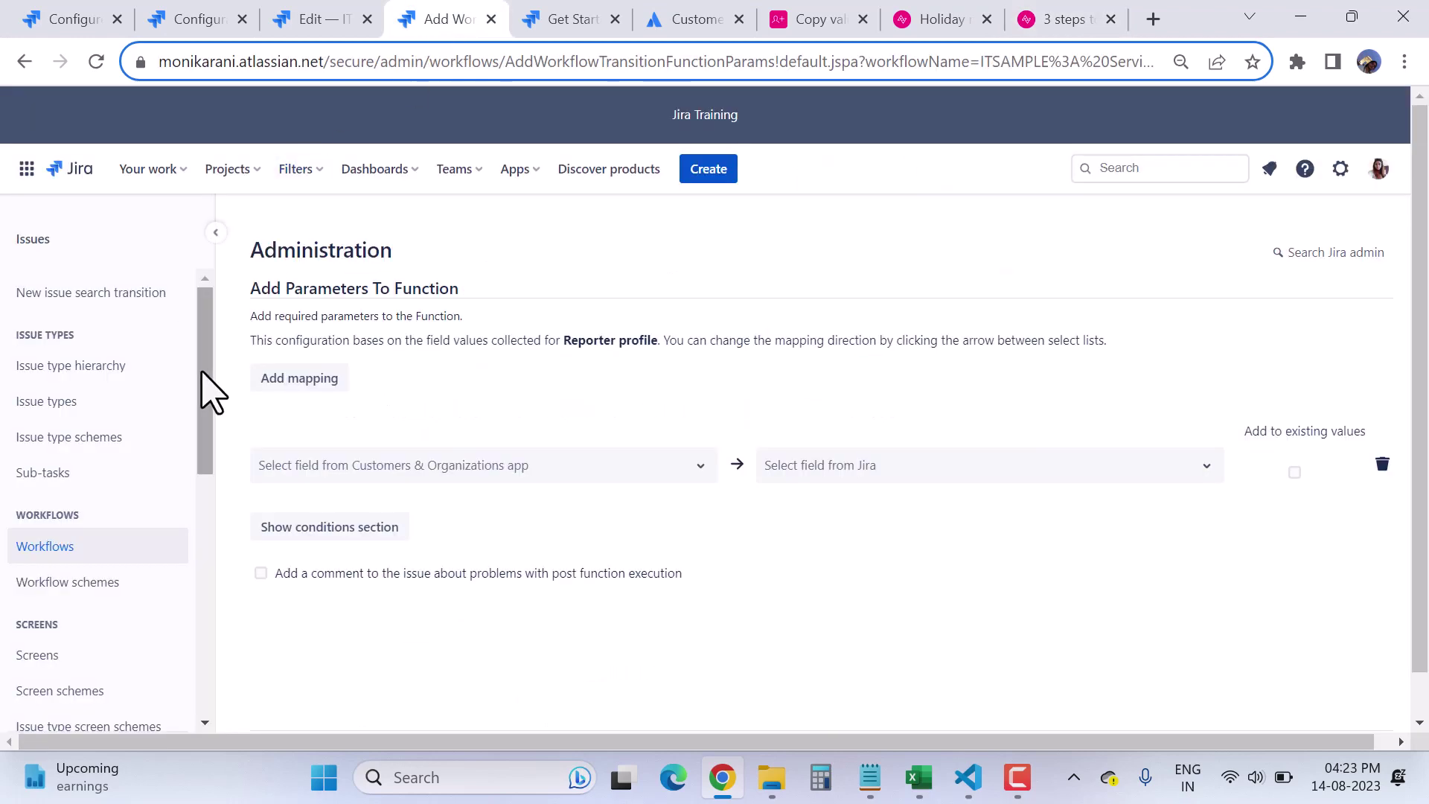
drag(202, 373, 138, 342)
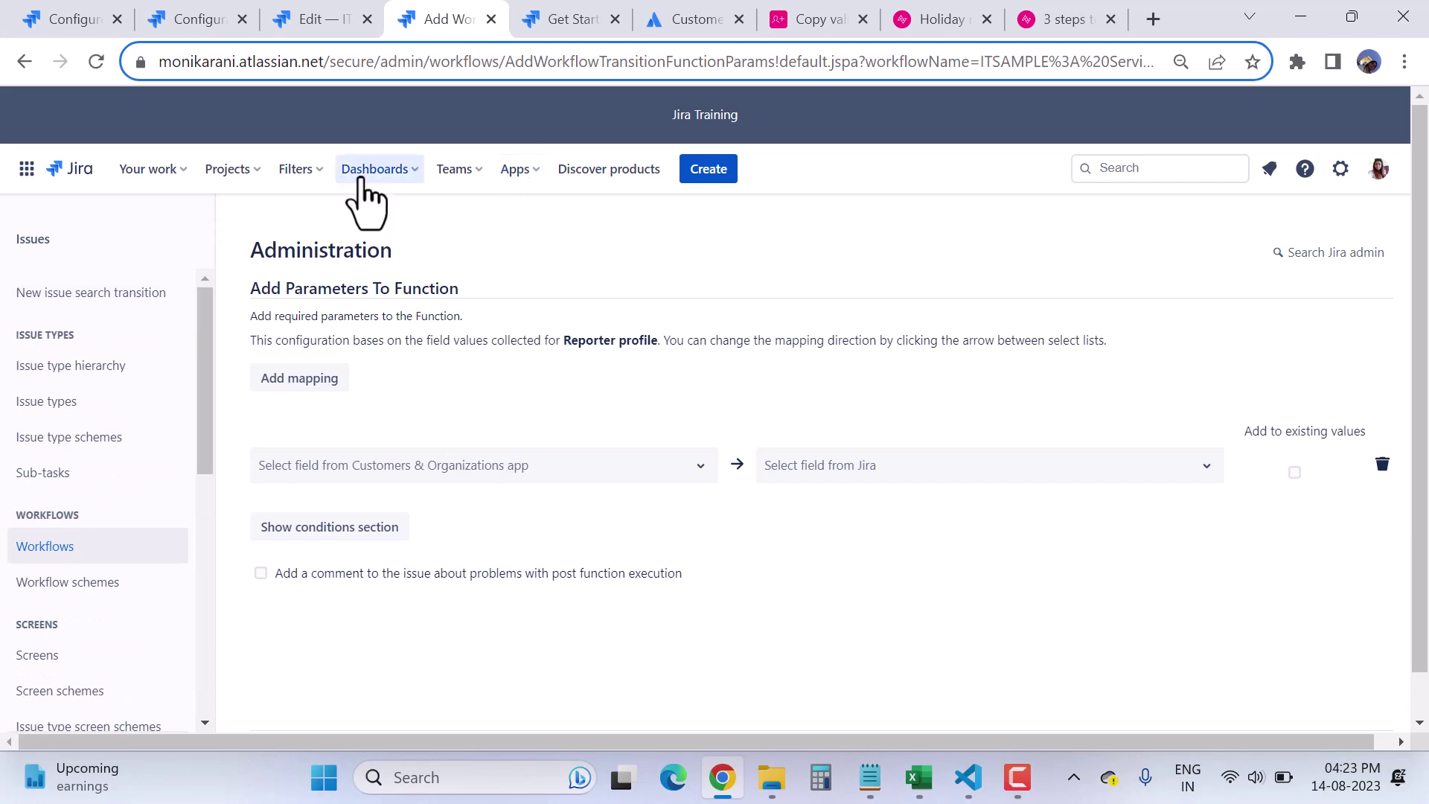
click(322, 23)
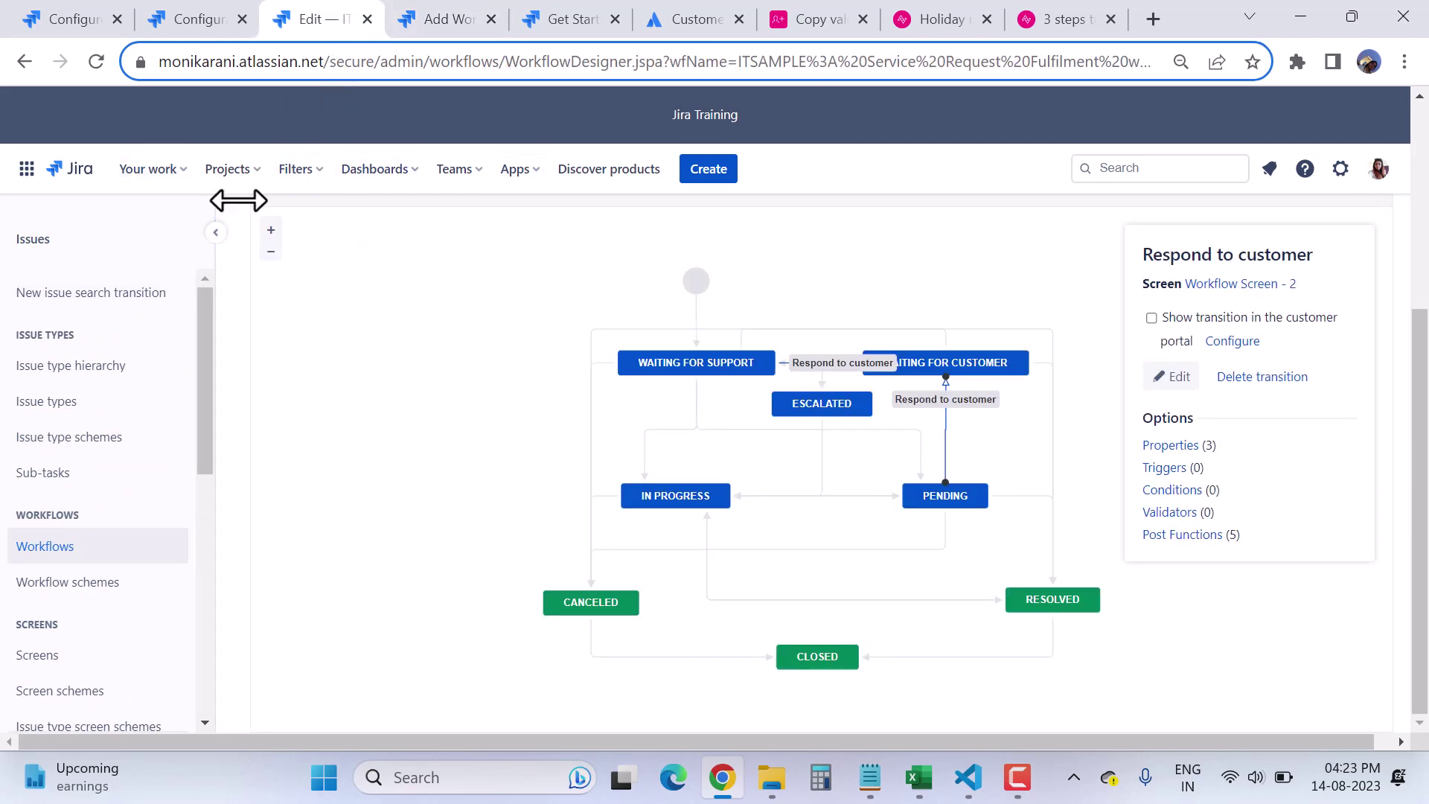
click(247, 177)
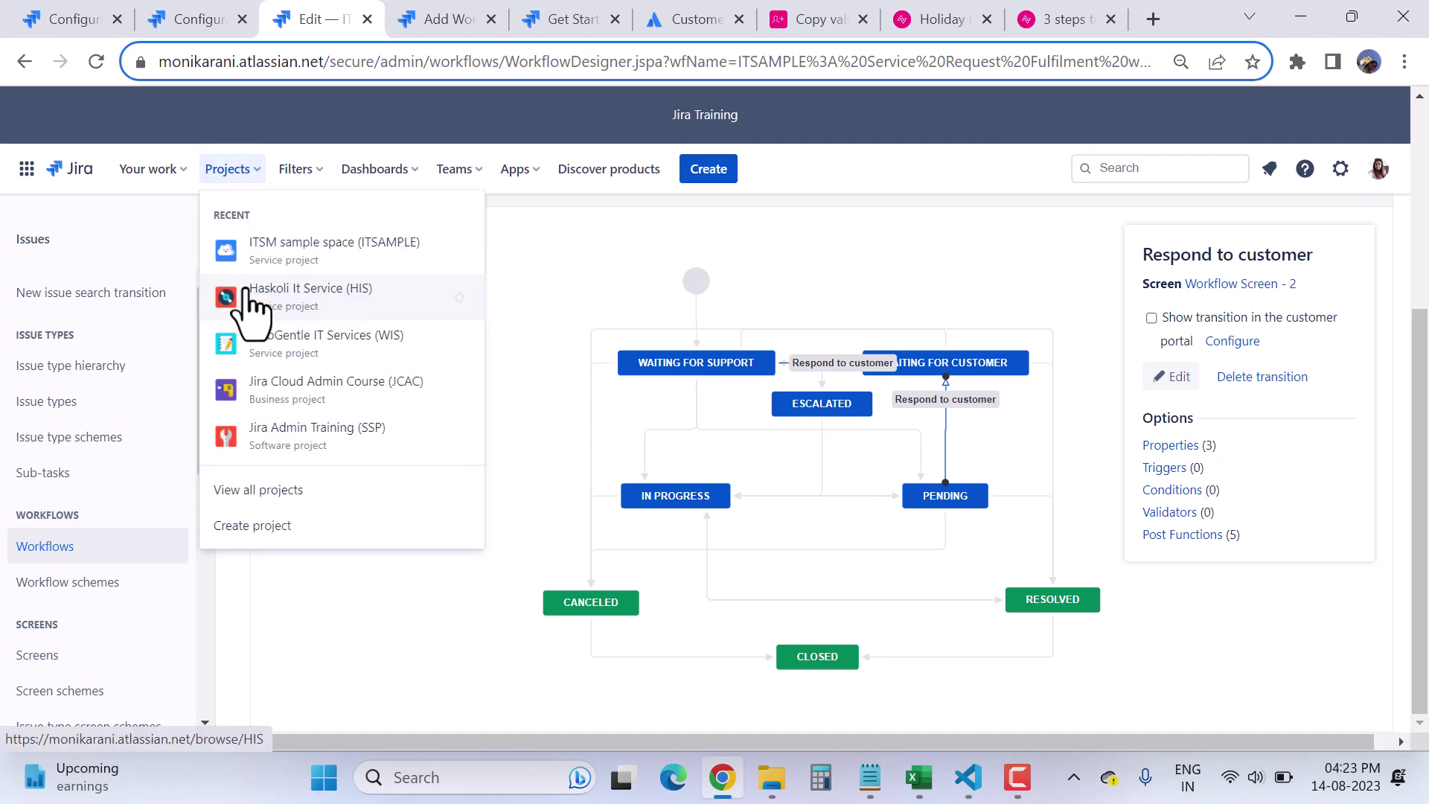
click(331, 253)
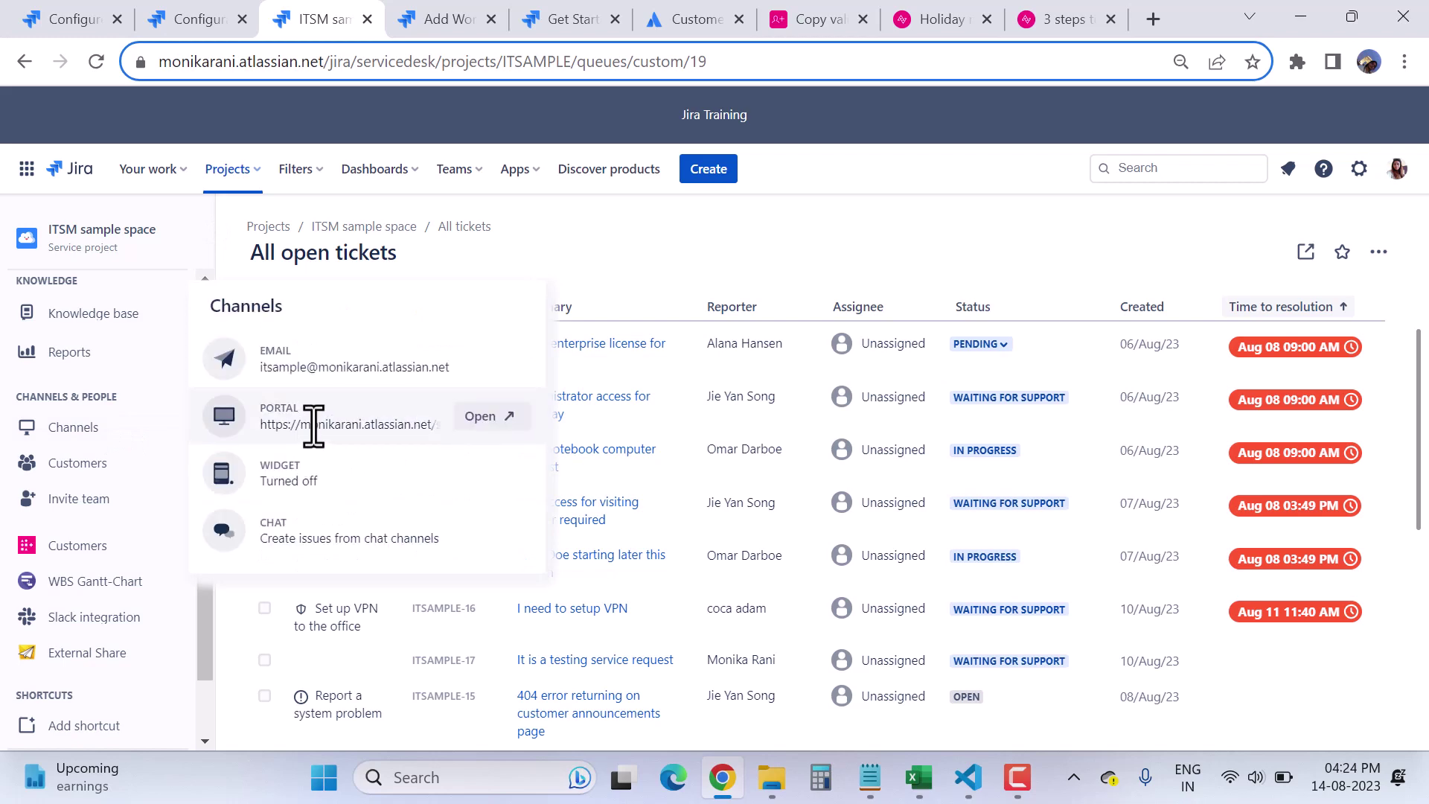
click(485, 417)
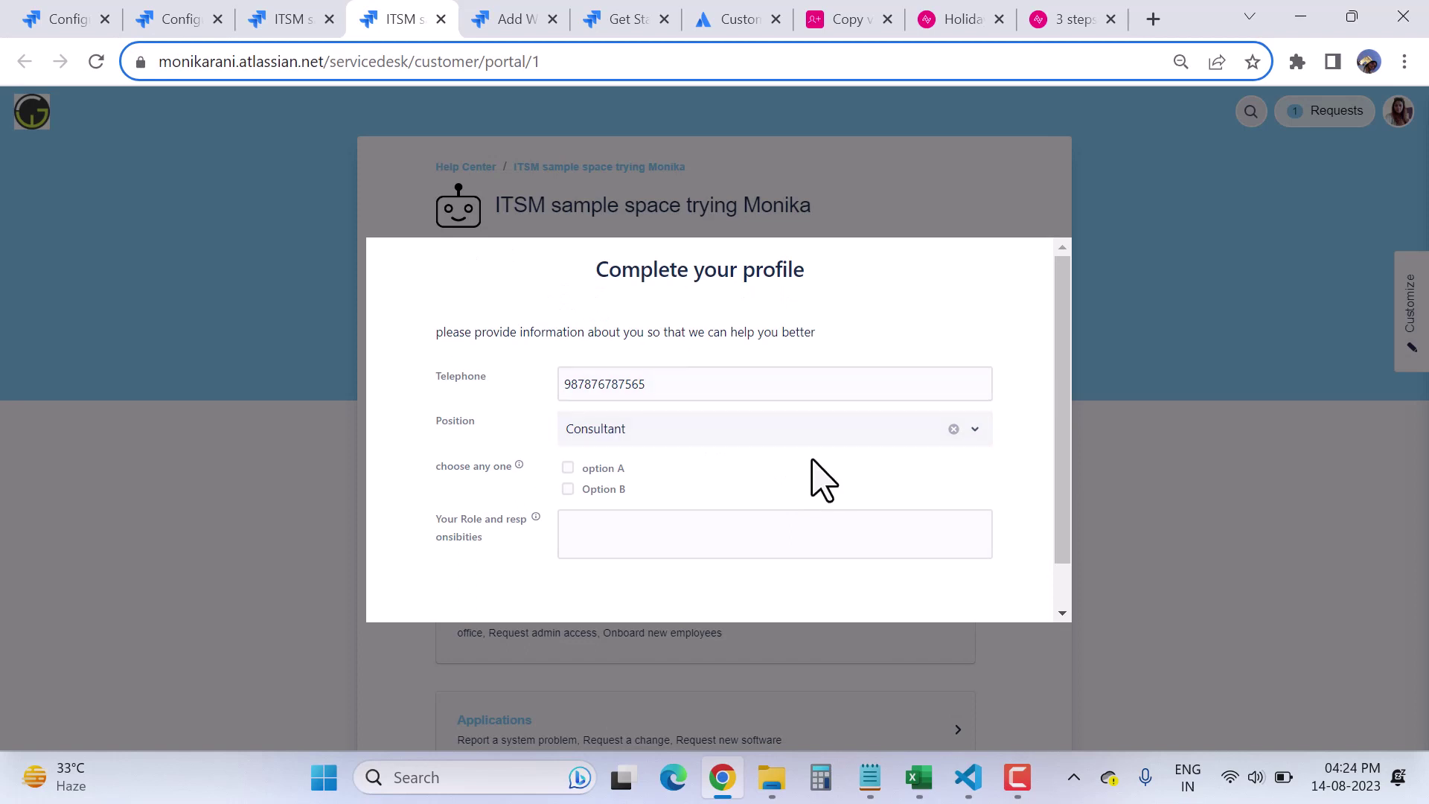
- Complete the portal profile form with option A and the role and responsibilities text "gshdsgdgtetstyts", and save it
scroll(812, 461, down, 1)
click(568, 416)
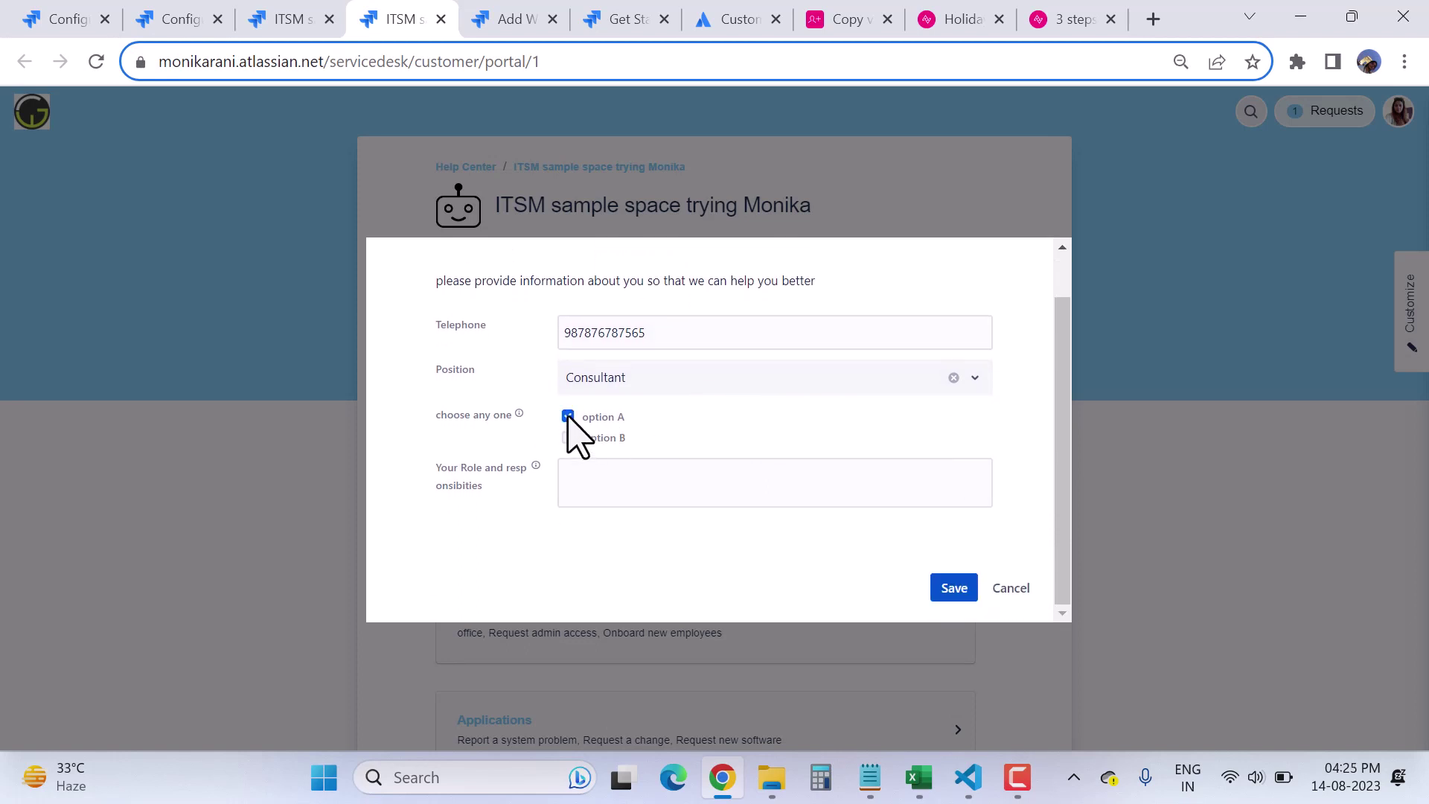
click(610, 496)
text(gshdsgdgtetstyts)
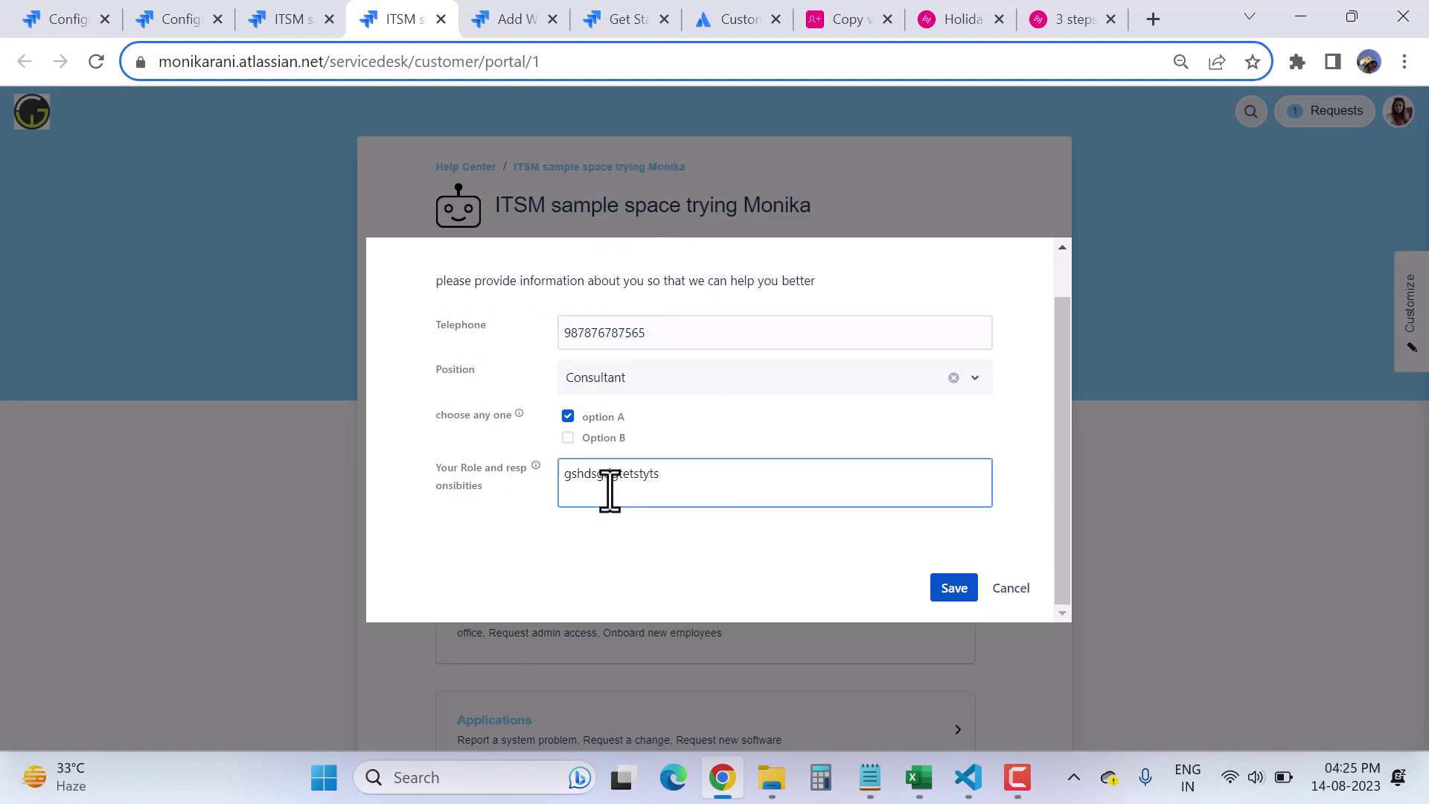
click(966, 588)
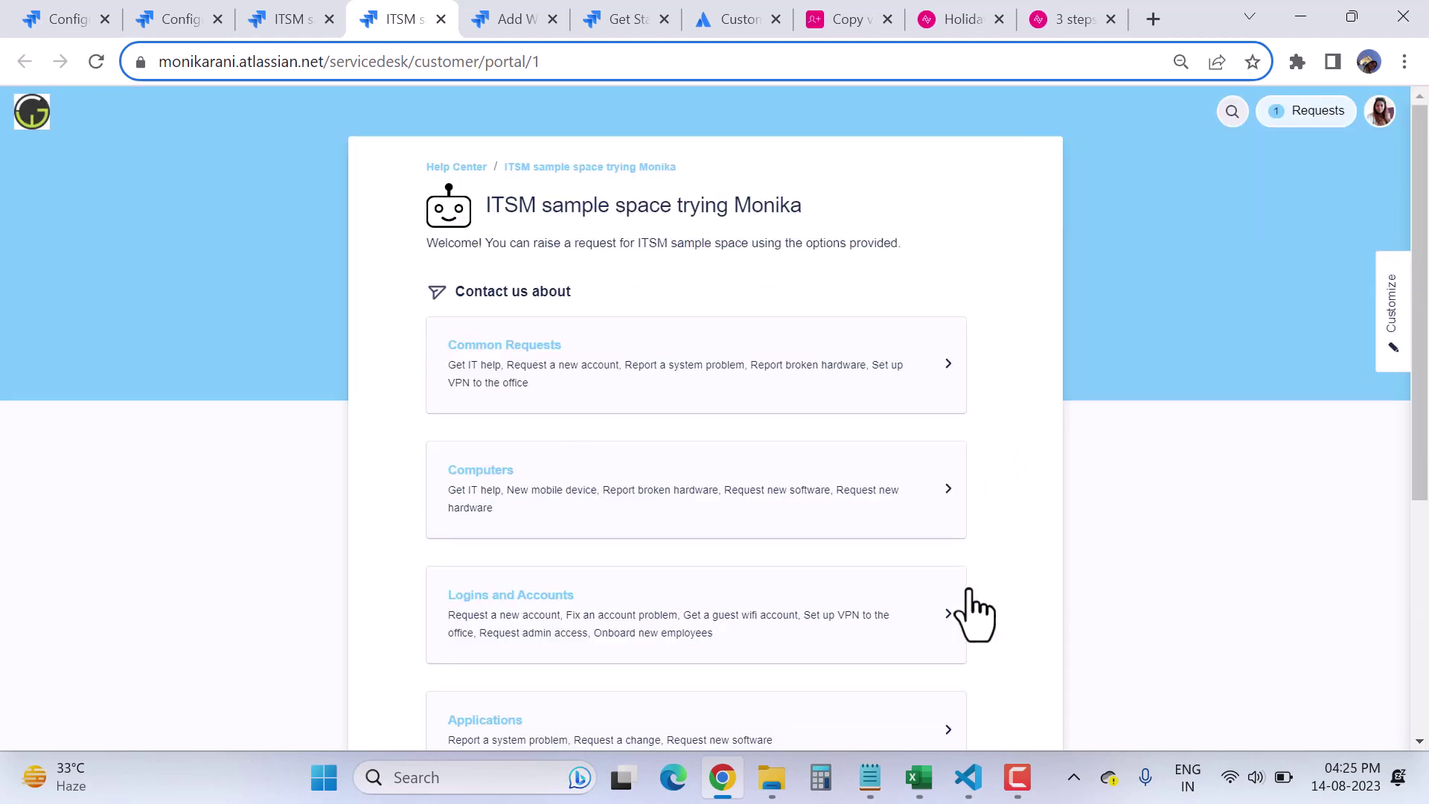
- In the project's Customers list from the app, add the "choose any one" field to the view and check its value
click(289, 24)
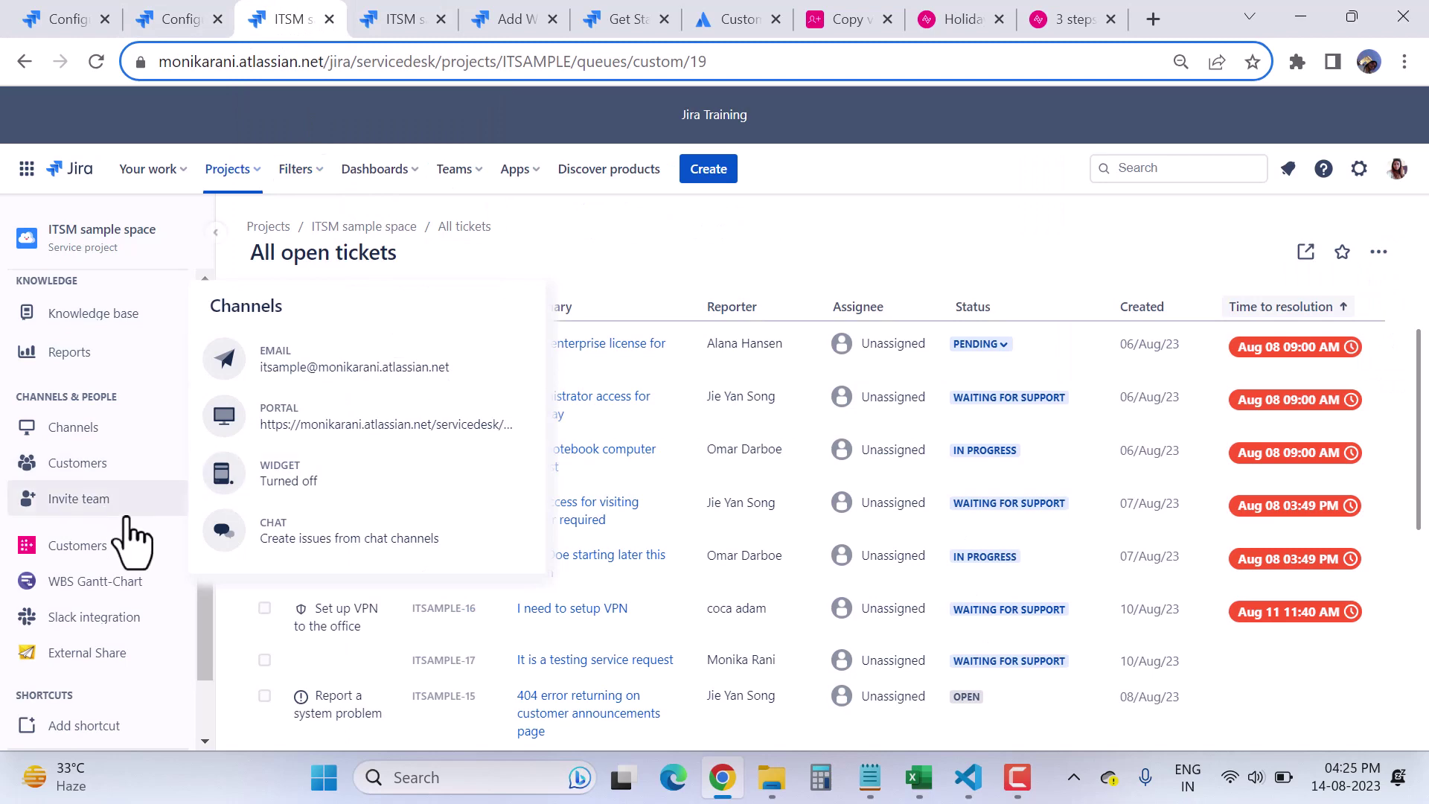
click(74, 549)
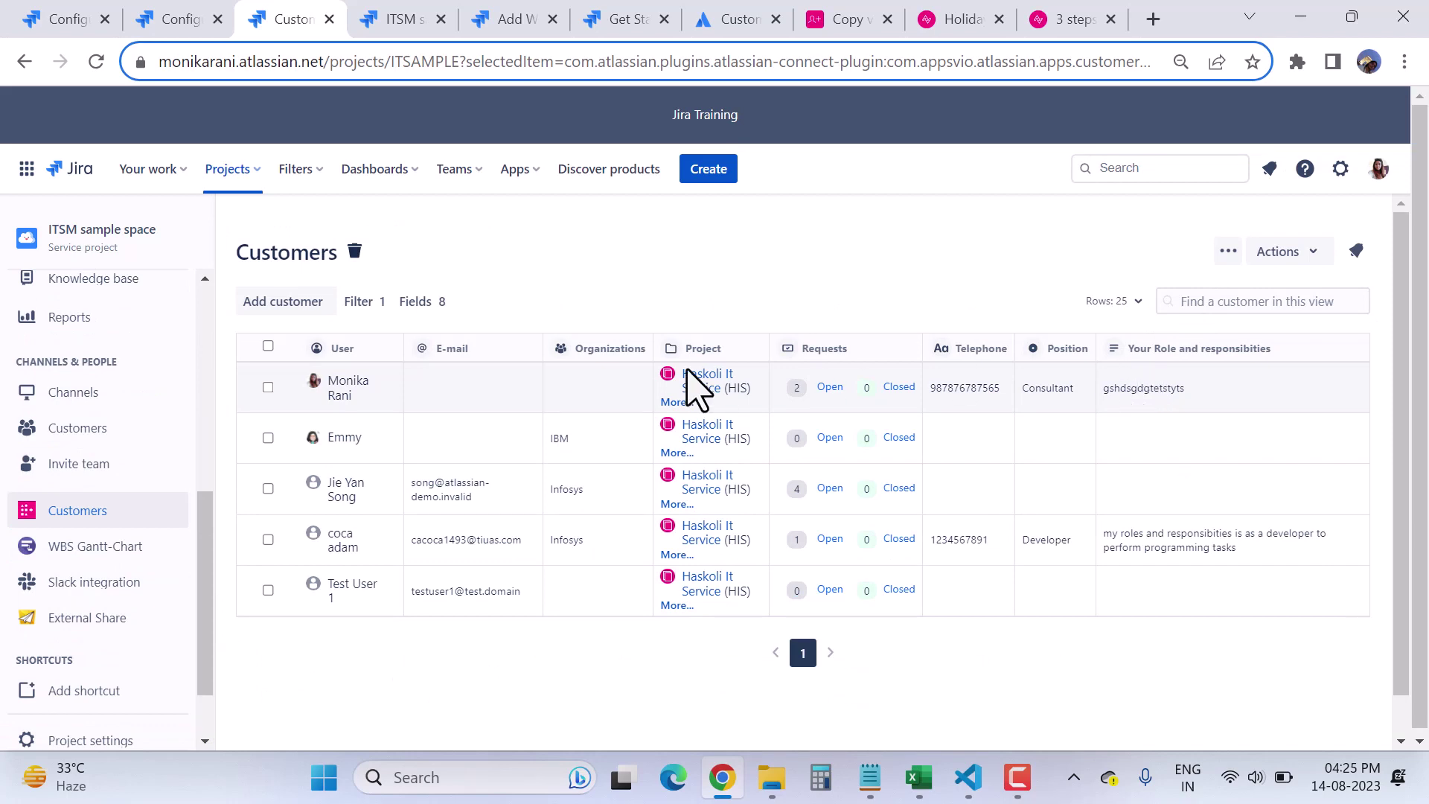
click(411, 304)
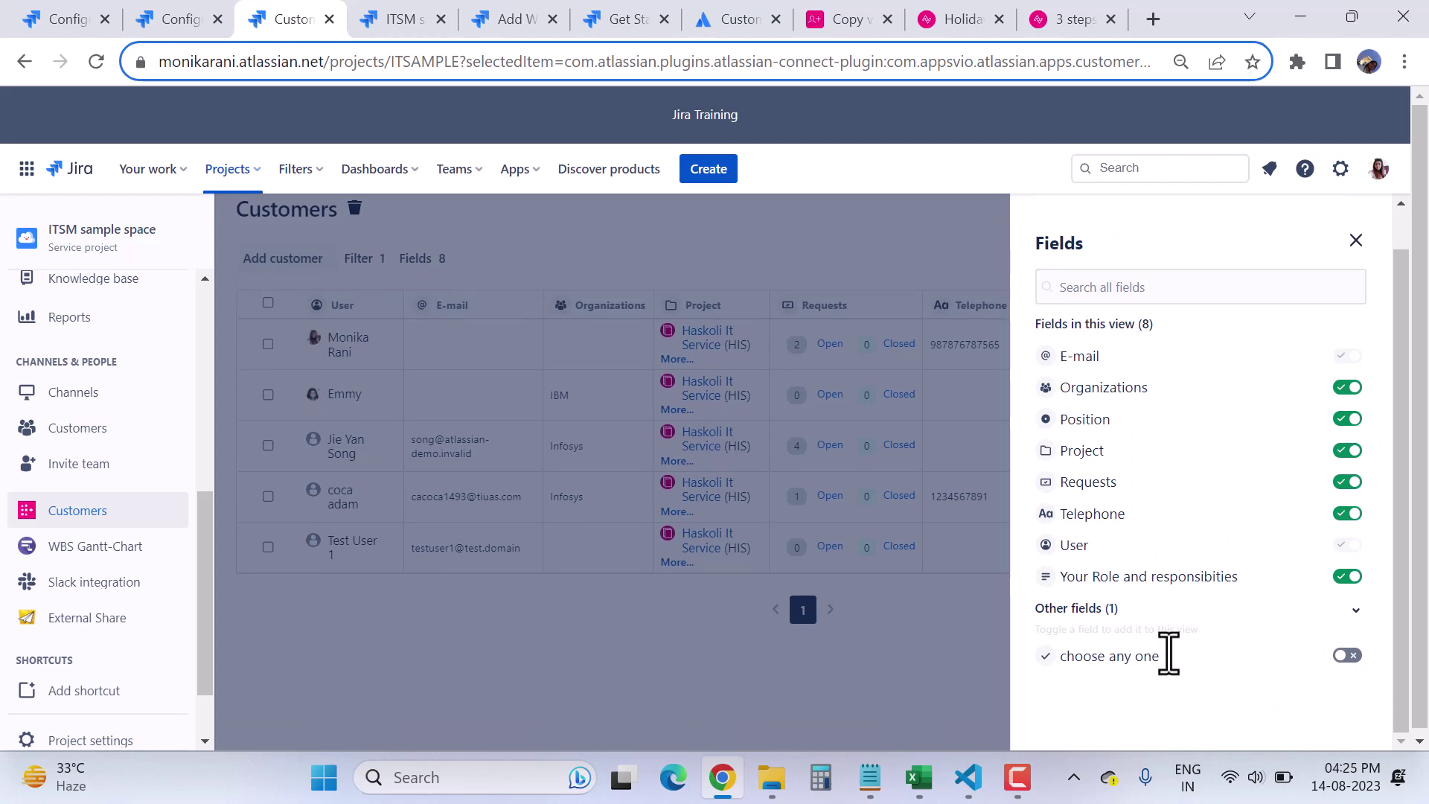
click(1347, 655)
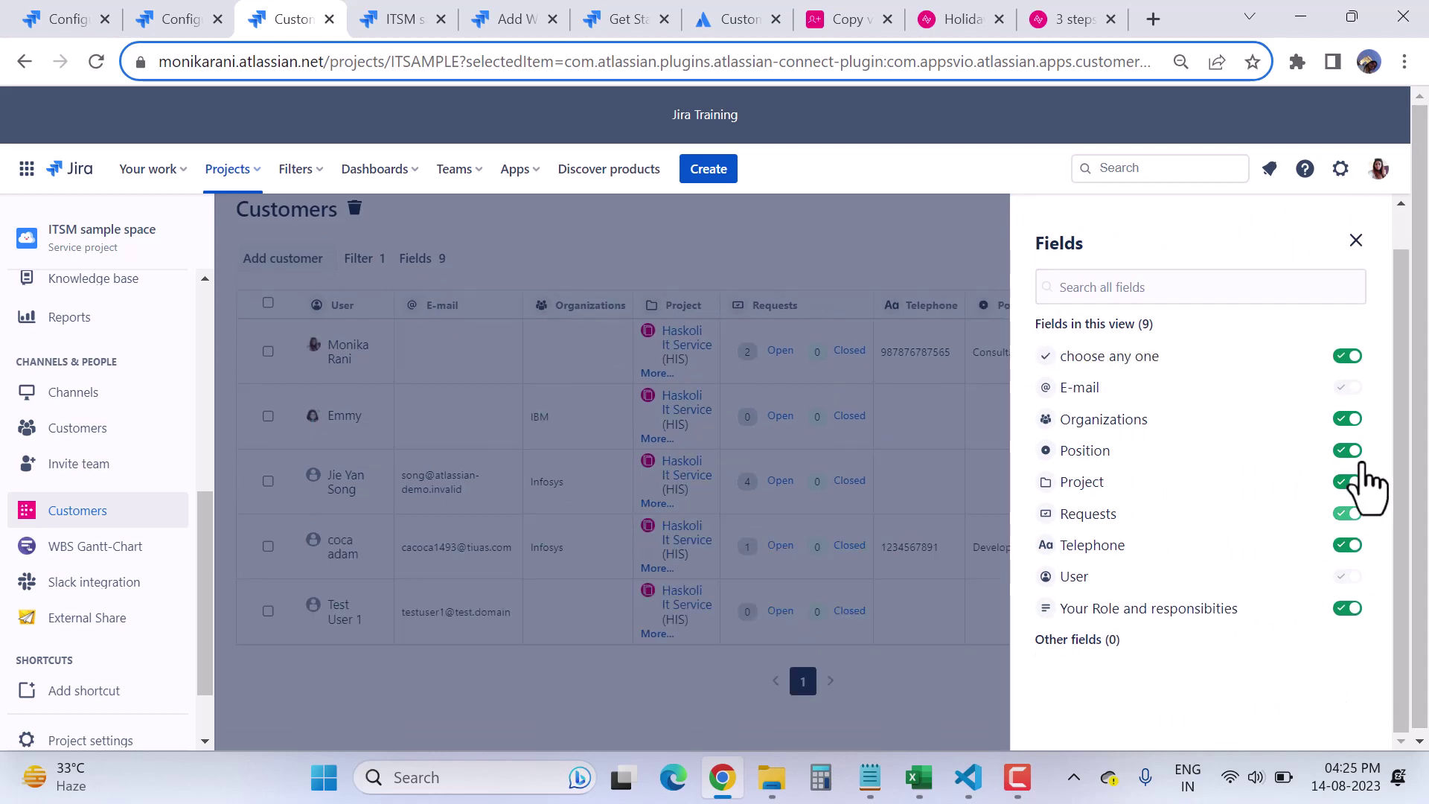
click(1356, 241)
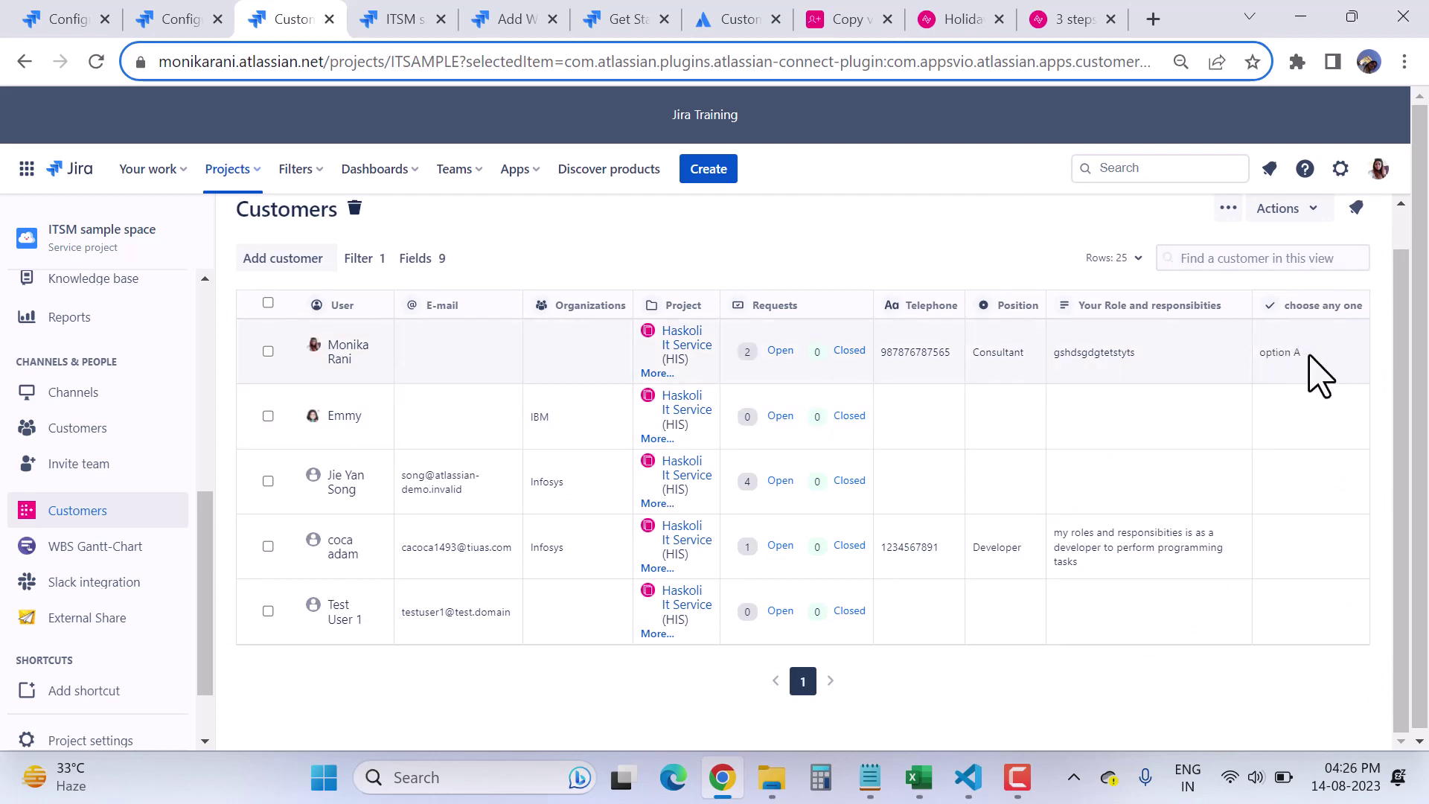
drag(1309, 356, 1257, 356)
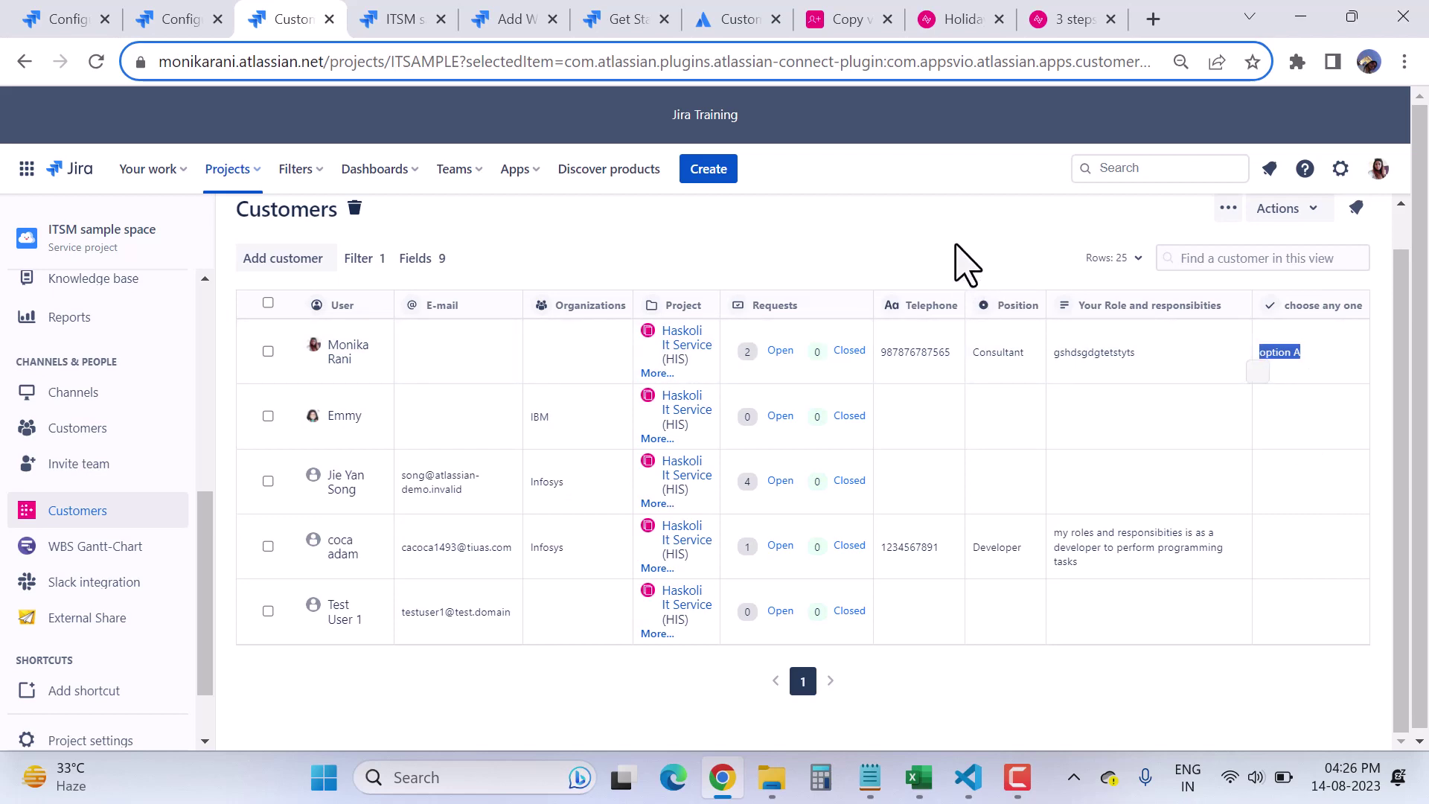
click(965, 264)
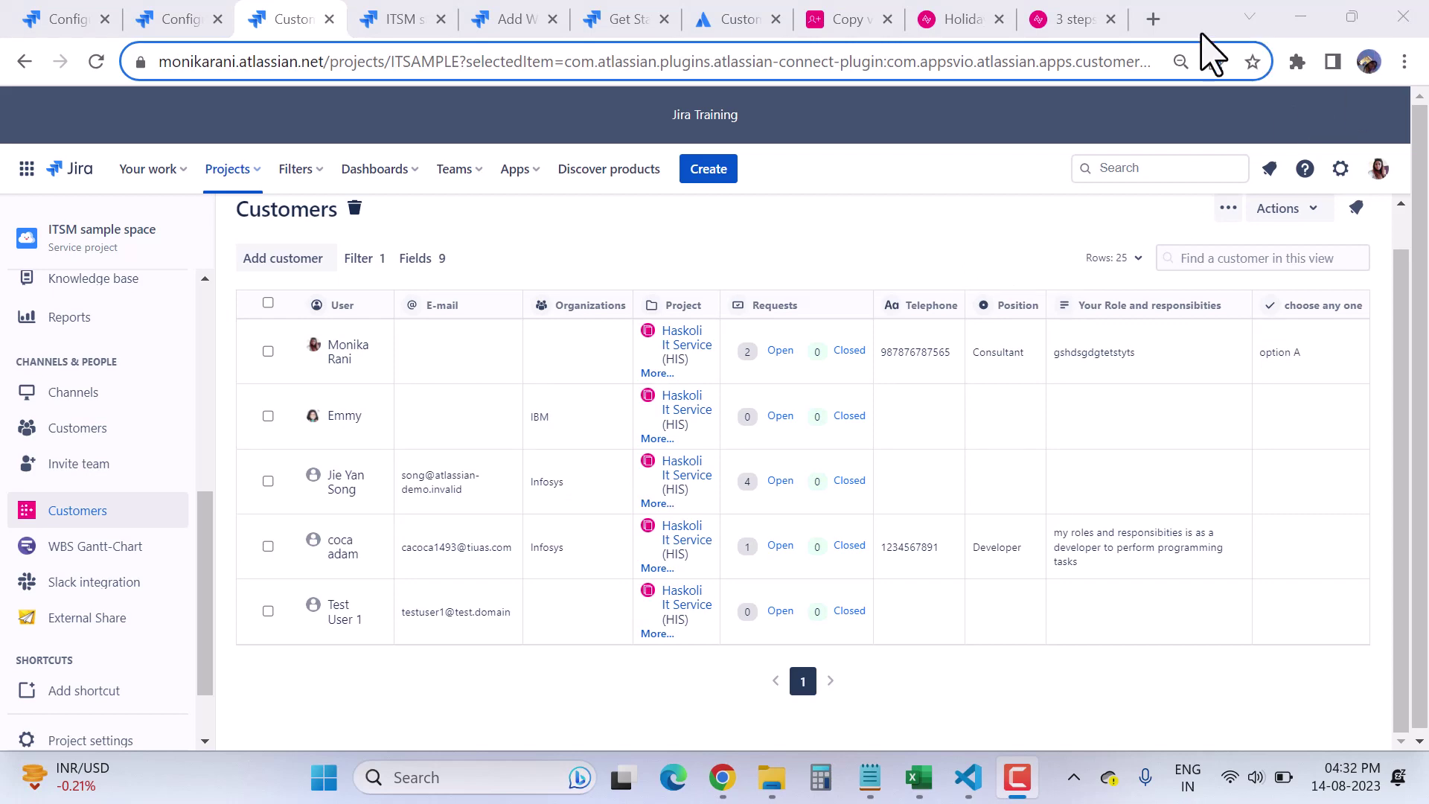
- Return to the Copy values post function documentation and look over its support resources, such as booking a demo session
click(856, 21)
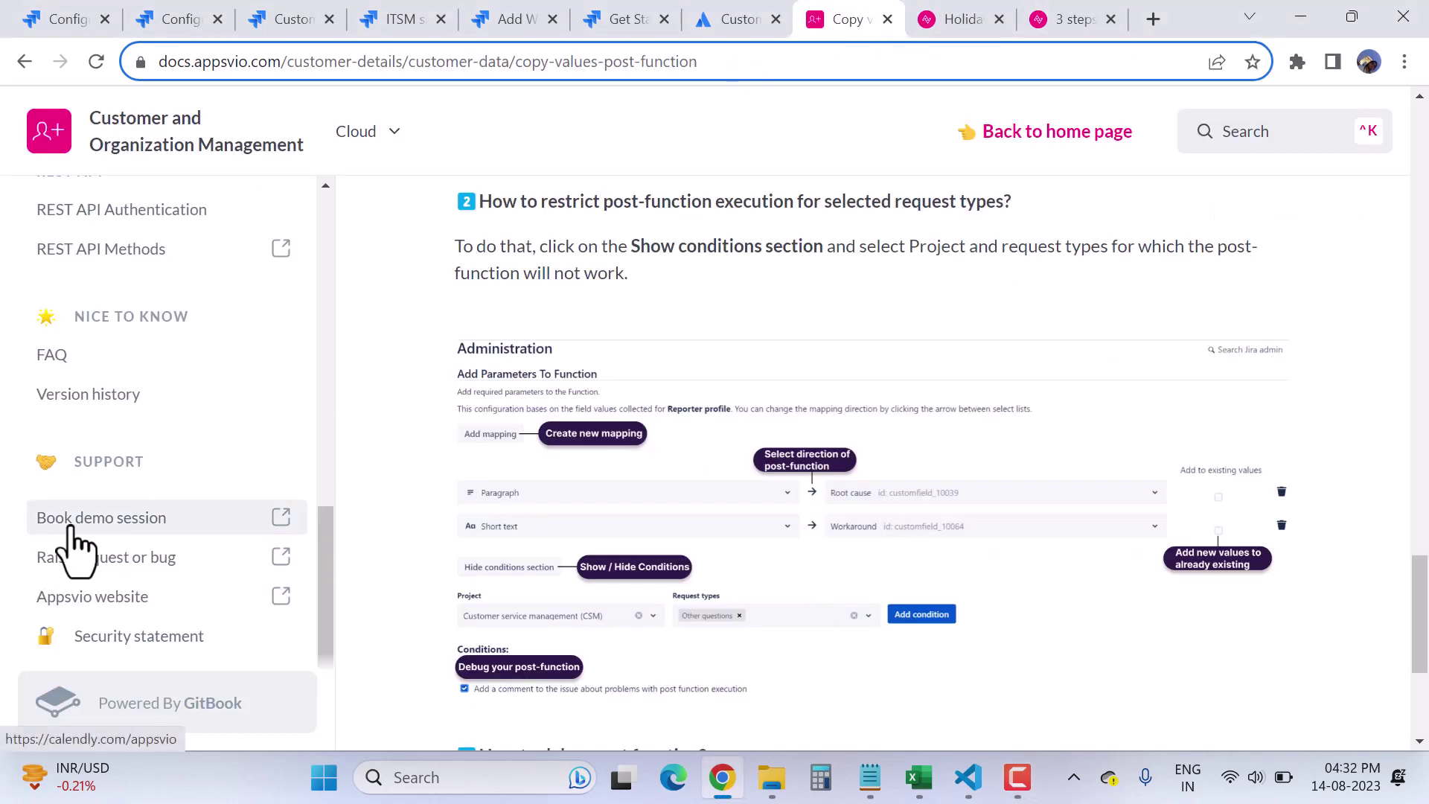